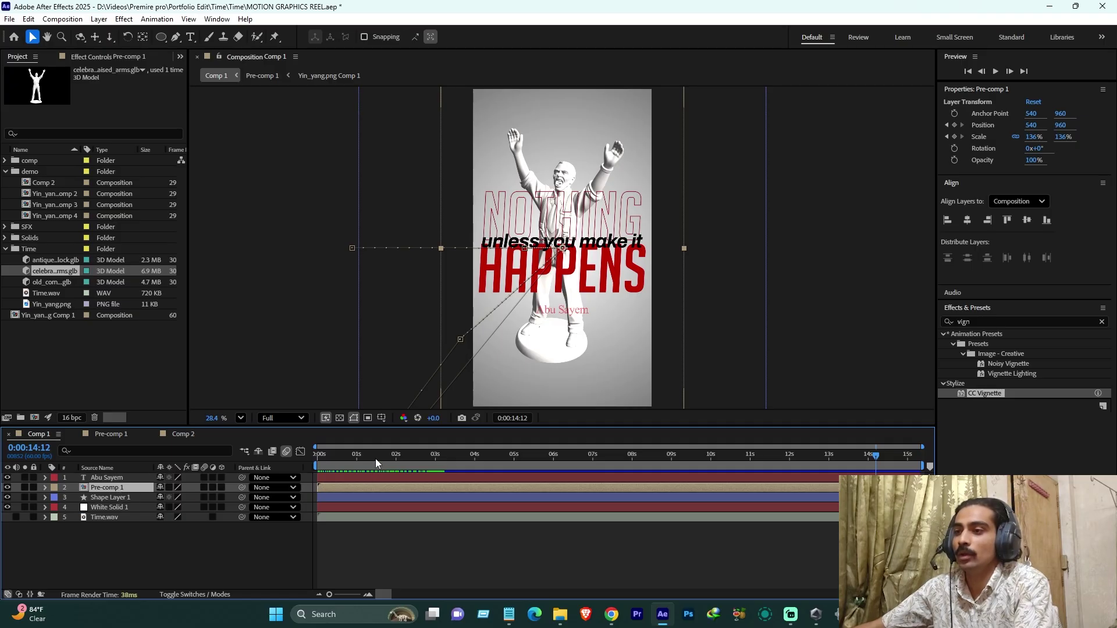
- Review Comp 1 near 13 seconds and near its start, and look inside Pre-comp 1 before closing its timeline
{"action": "left_click_drag", "start_coordinate": [375, 459], "coordinate": [829, 455]}
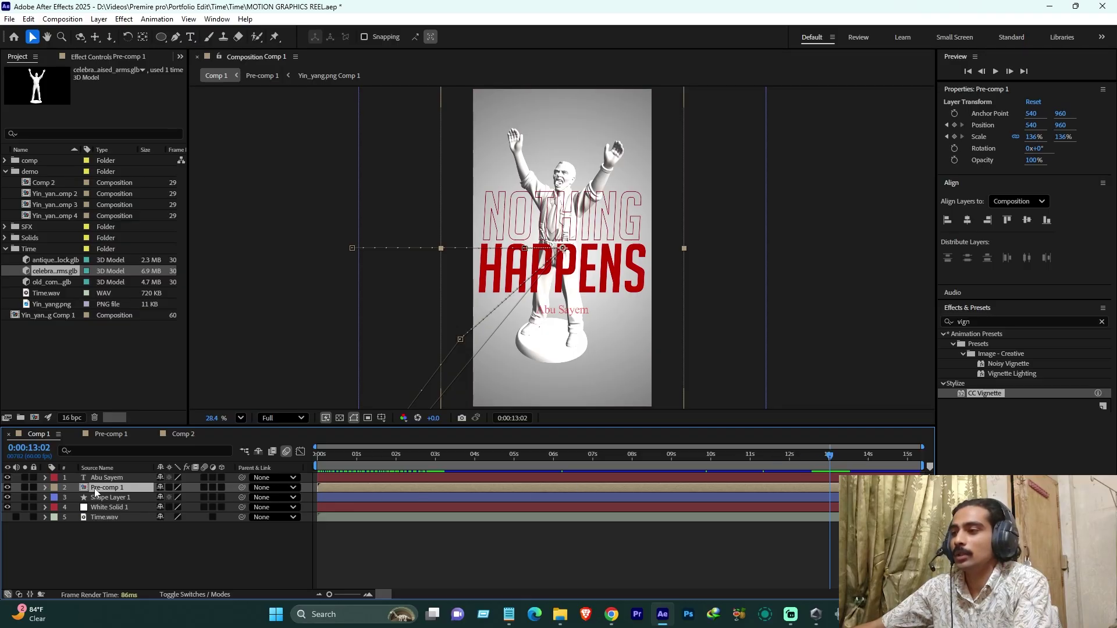
{"action": "left_click", "coordinate": [331, 457]}
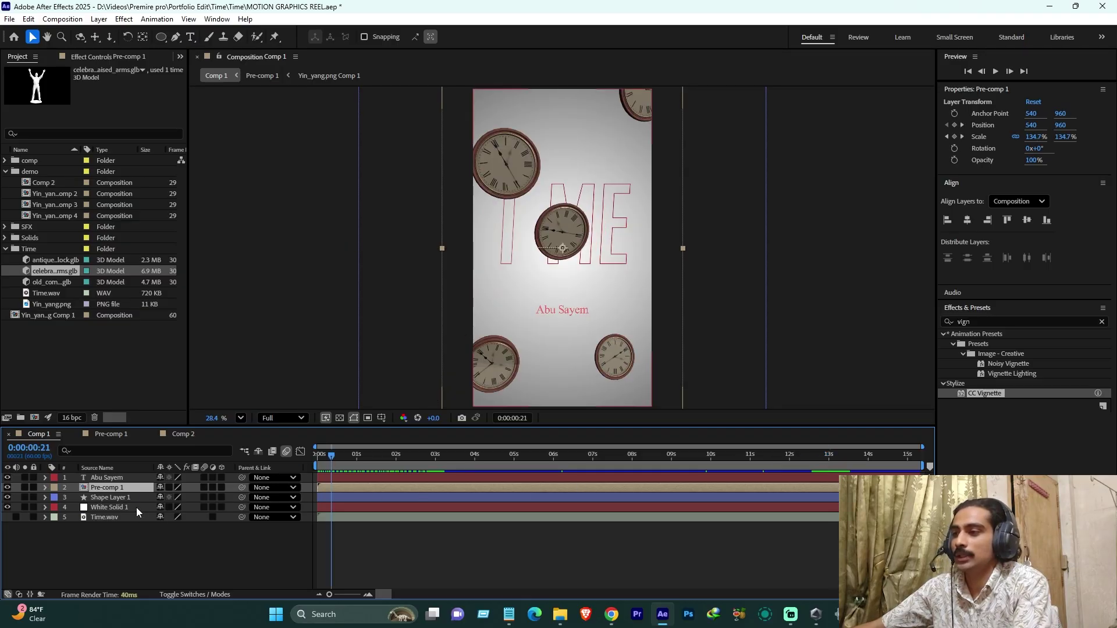
{"action": "double_click", "coordinate": [117, 490]}
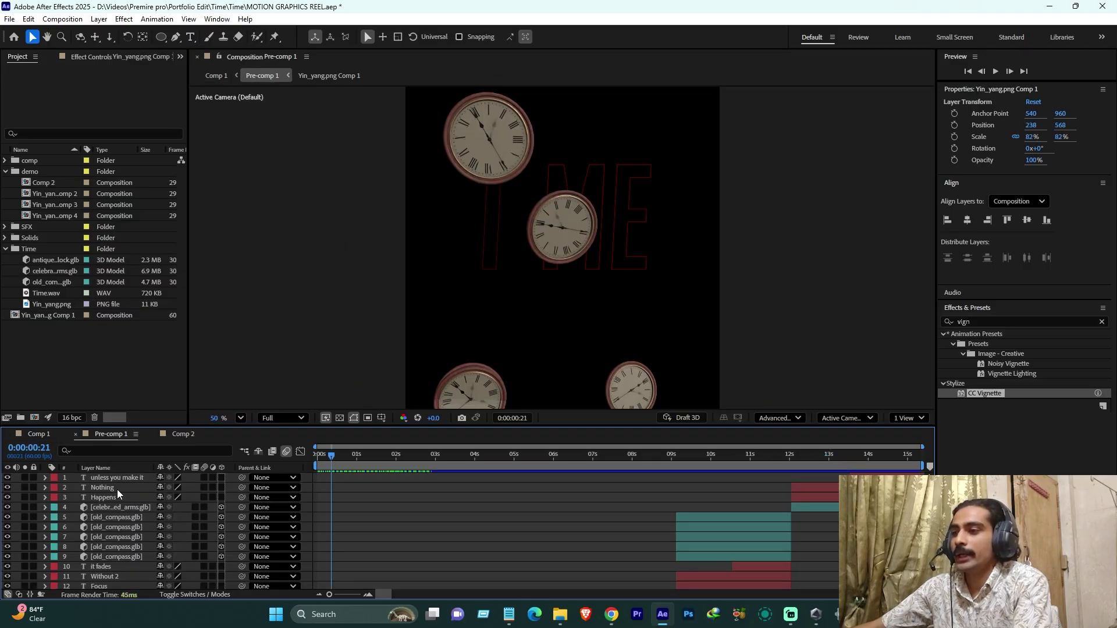
{"action": "left_click", "coordinate": [76, 436]}
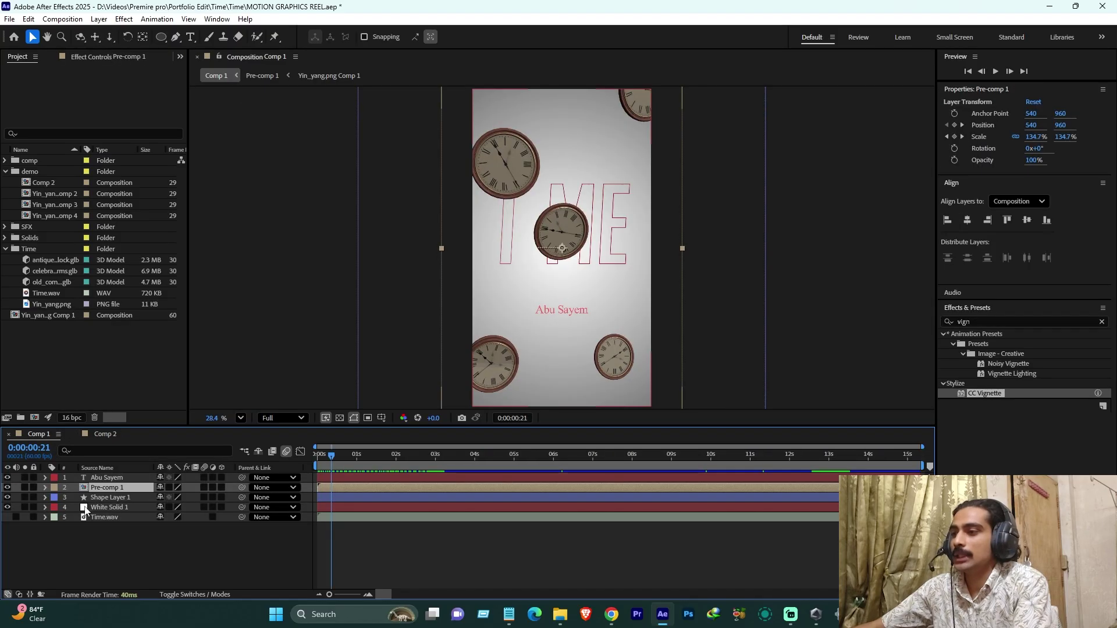
- Examine the Shape Layer 1 and White Solid 1 background layers and their properties in Comp 1
{"action": "left_click", "coordinate": [102, 498]}
{"action": "left_click", "coordinate": [106, 506]}
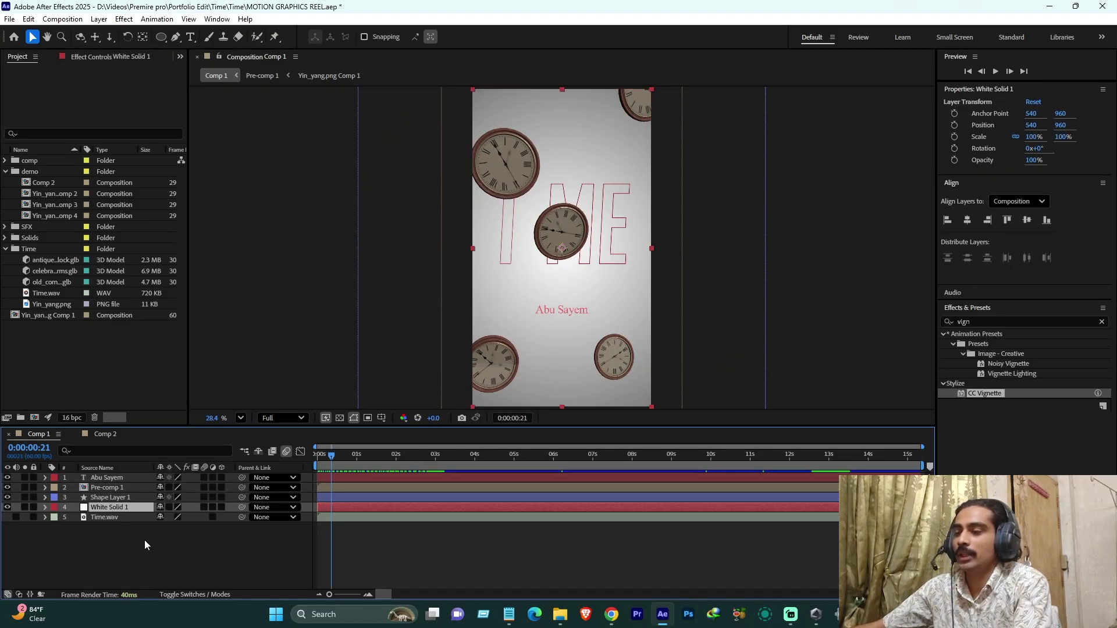
{"action": "left_click", "coordinate": [151, 545]}
{"action": "left_click", "coordinate": [126, 505]}
{"action": "left_click", "coordinate": [116, 497]}
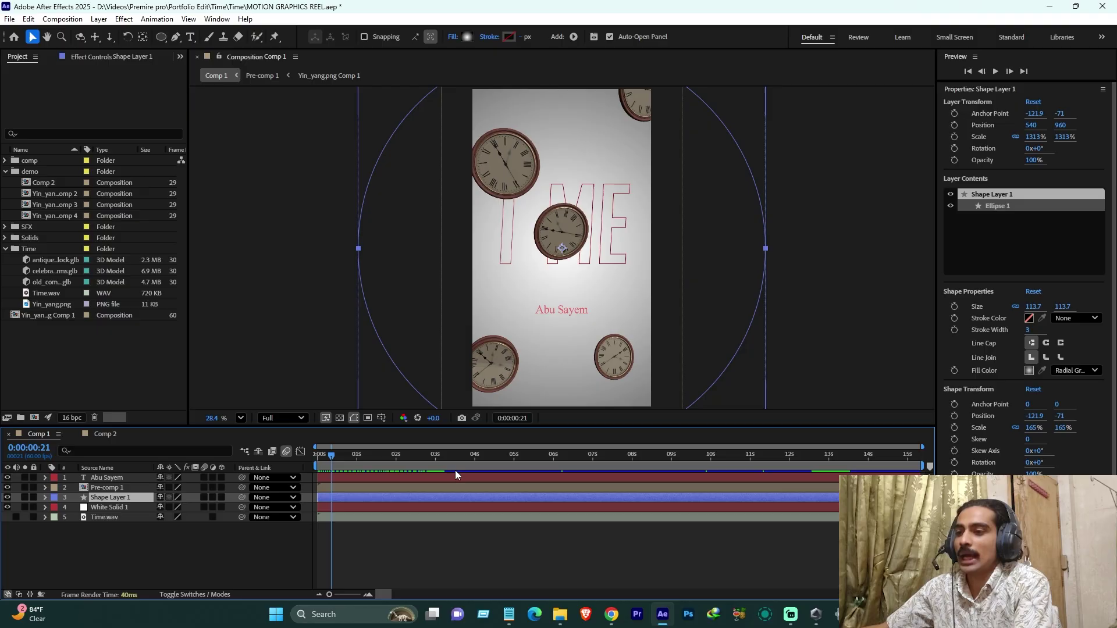
{"action": "left_click", "coordinate": [116, 508]}
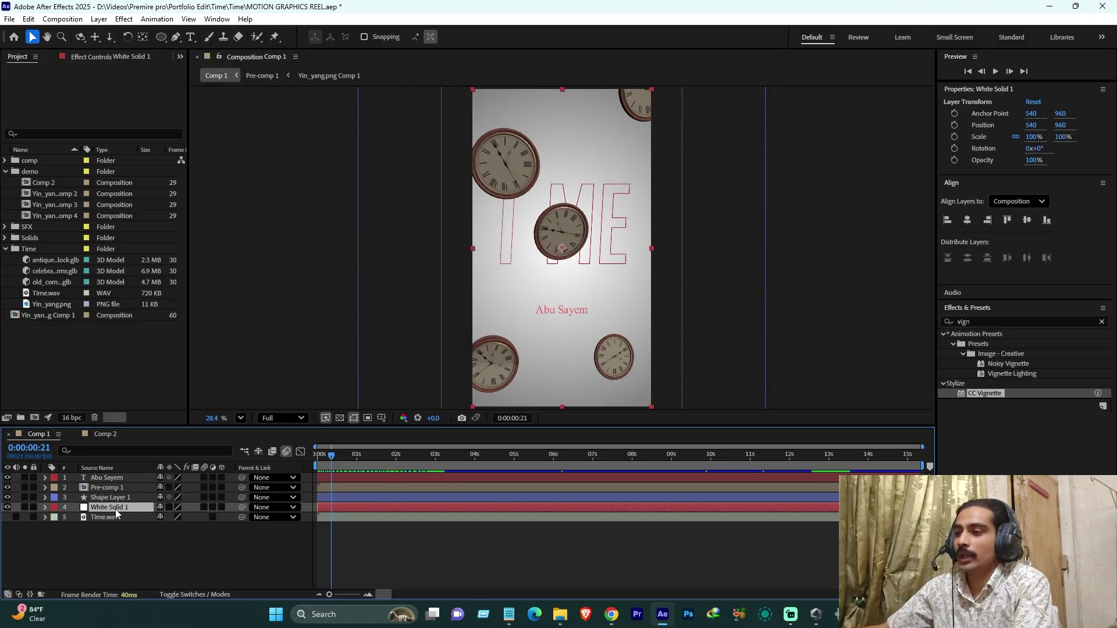
{"action": "left_click", "coordinate": [114, 499]}
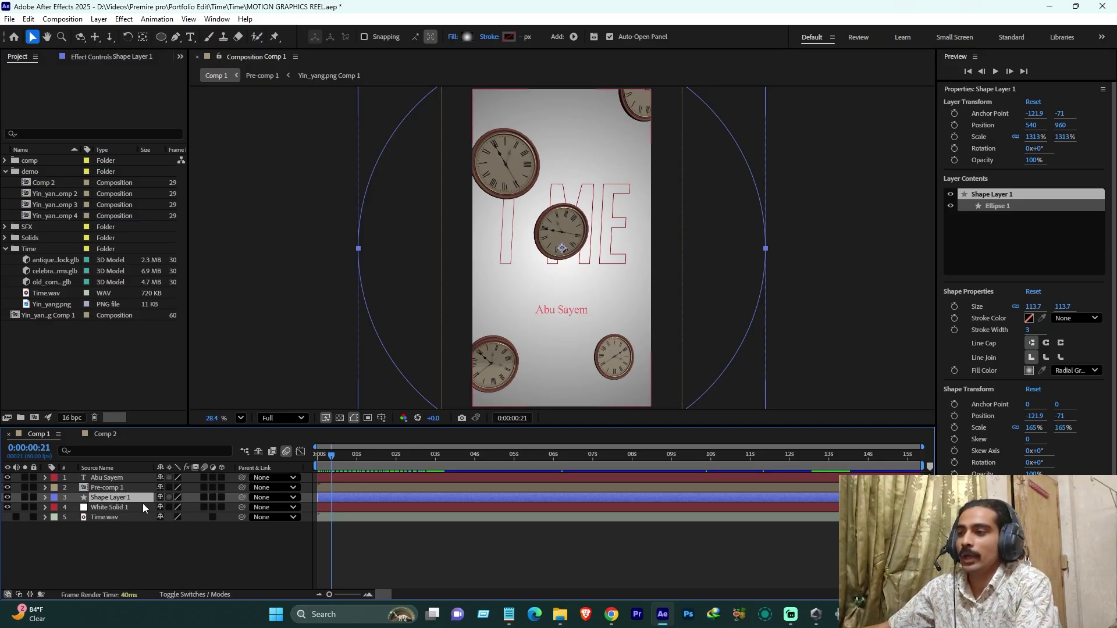
{"action": "left_click", "coordinate": [111, 509]}
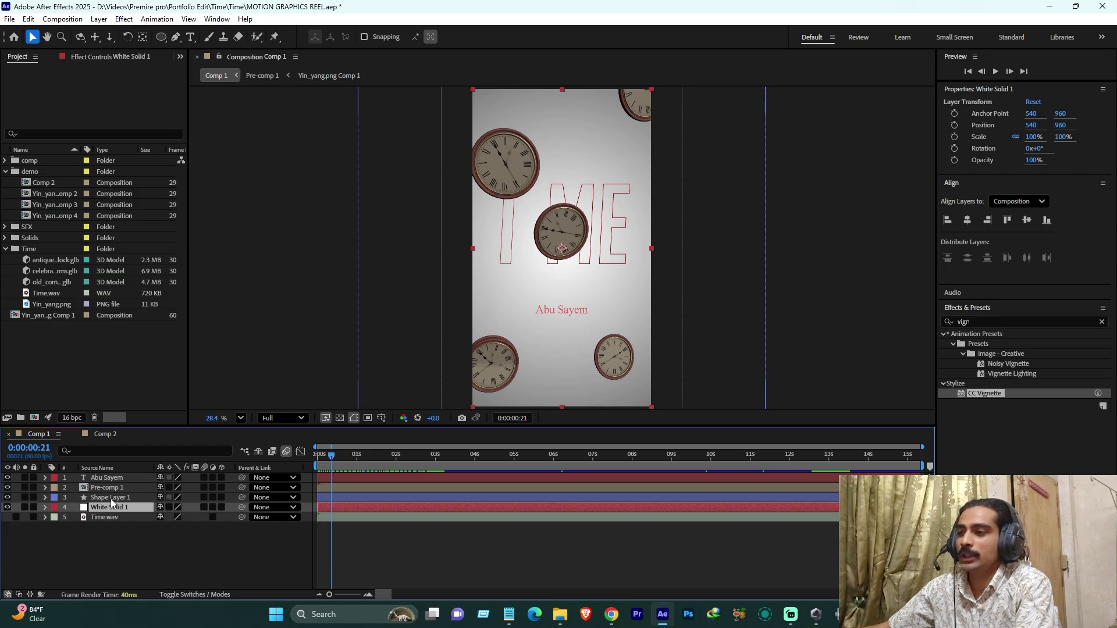
{"action": "left_click", "coordinate": [112, 499]}
- Review the first second of Comp 1 and reveal the Pre-comp 1 layer's position and scale keyframes
{"action": "left_click", "coordinate": [323, 457]}
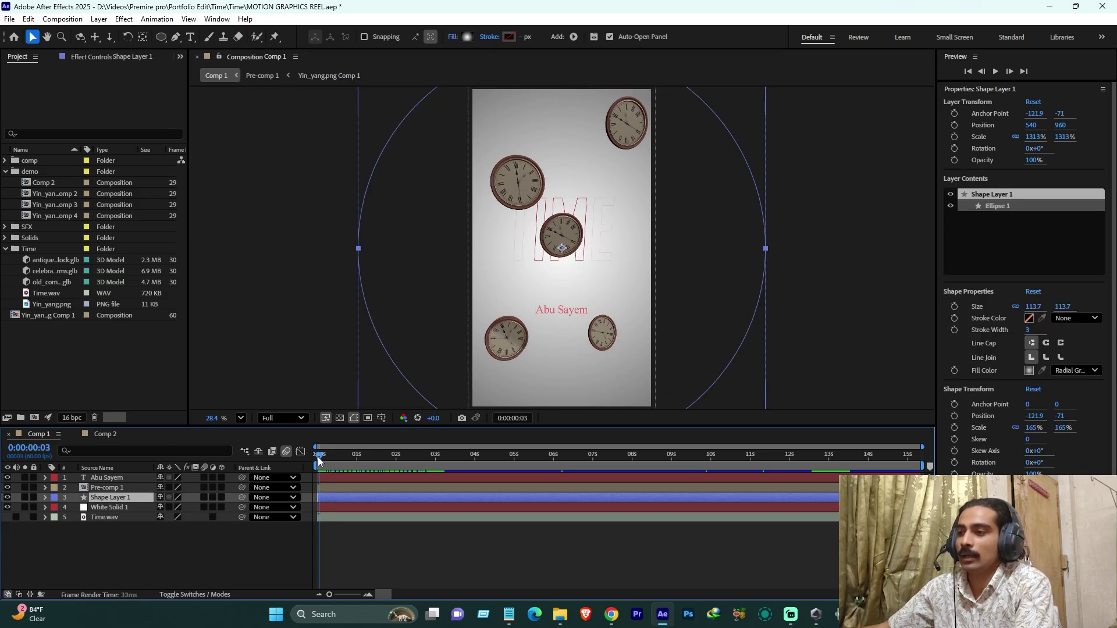
{"action": "left_click_drag", "start_coordinate": [324, 459], "coordinate": [334, 460]}
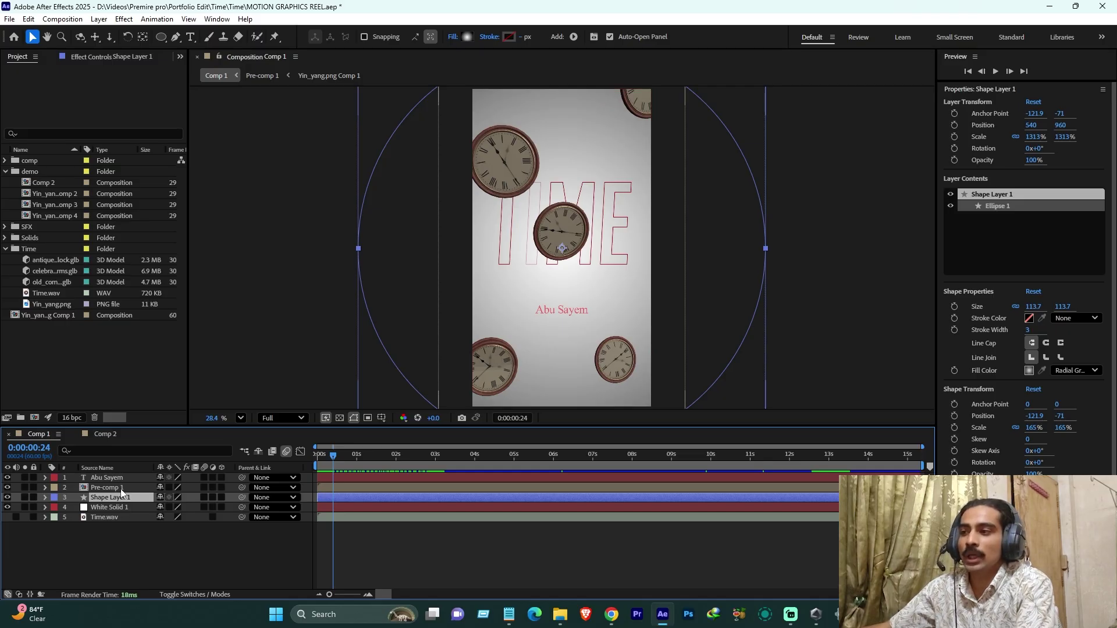
{"action": "left_click", "coordinate": [45, 488]}
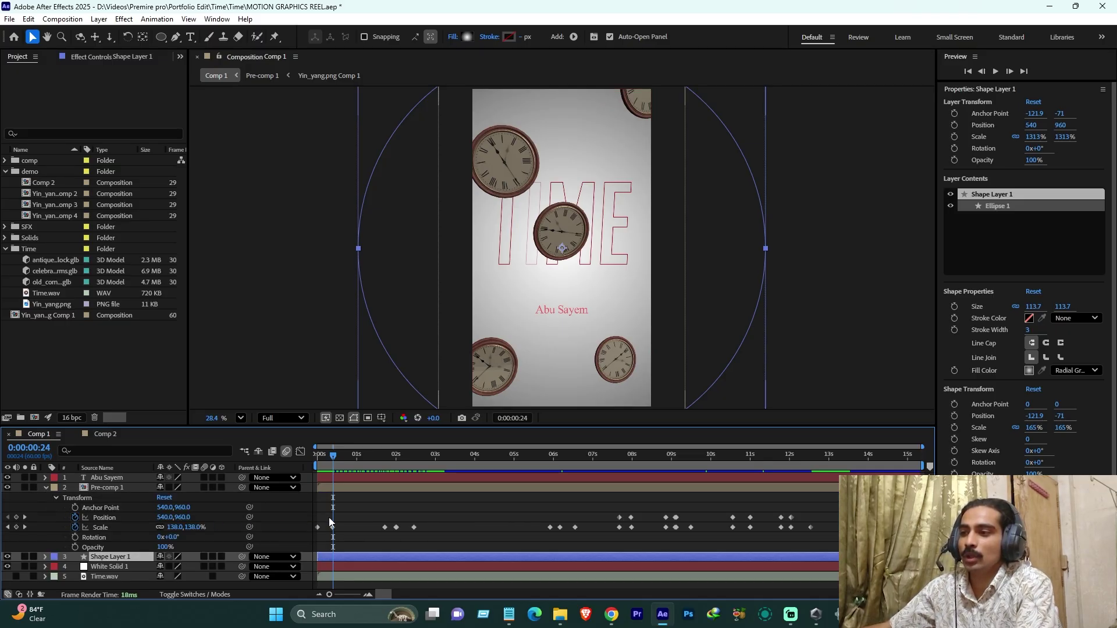
- Open Pre-comp 1, collapse the TIME text layer's properties, and review the scene from about 6 seconds back to the start
{"action": "double_click", "coordinate": [113, 491]}
{"action": "scroll", "coordinate": [439, 550], "scroll_direction": "down", "scroll_amount": 8}
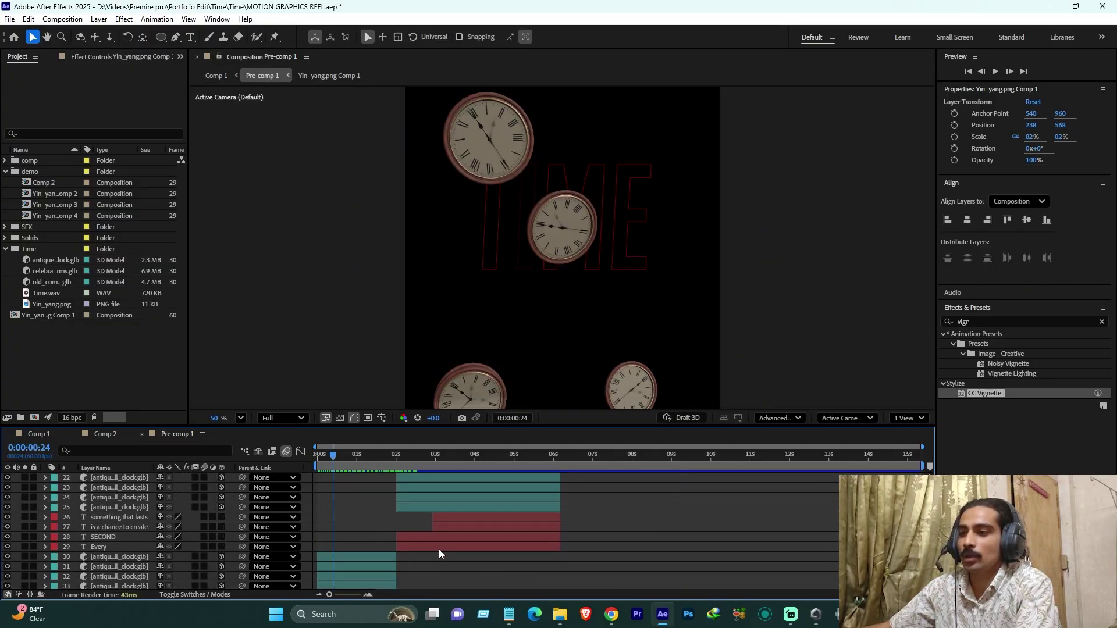
{"action": "scroll", "coordinate": [421, 507], "scroll_direction": "down", "scroll_amount": 2}
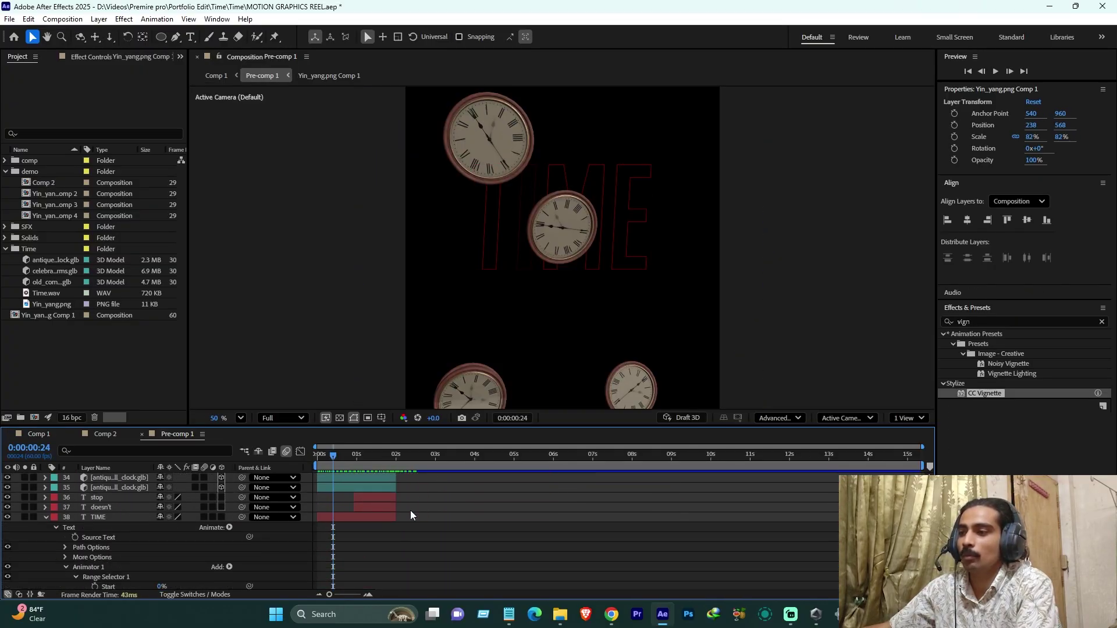
{"action": "left_click", "coordinate": [45, 518]}
{"action": "left_click_drag", "start_coordinate": [437, 463], "coordinate": [575, 455]}
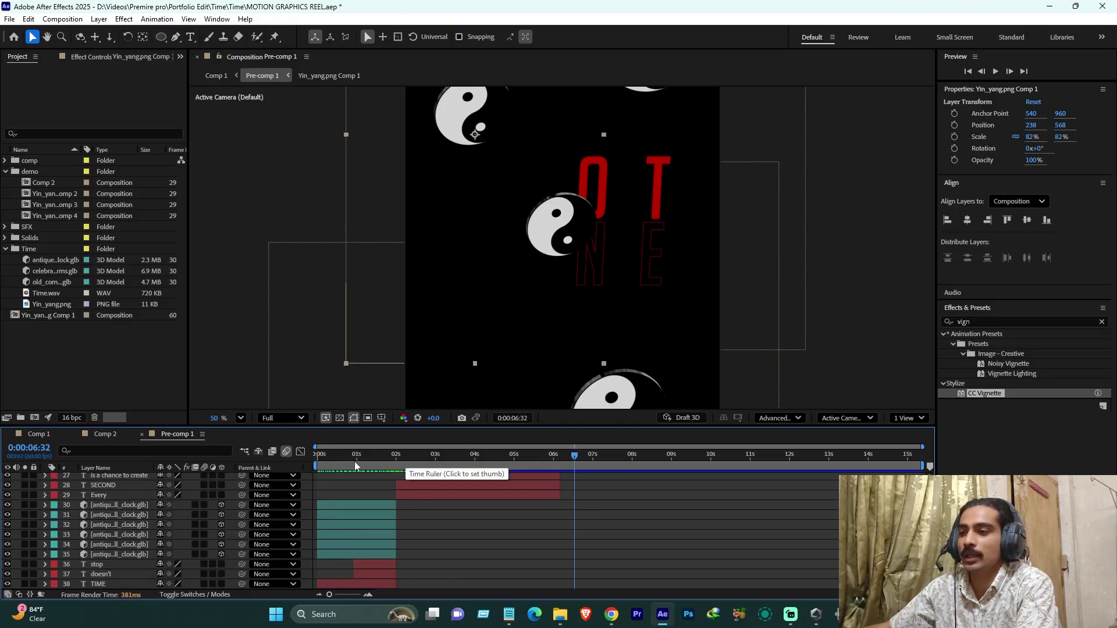
{"action": "left_click_drag", "start_coordinate": [354, 459], "coordinate": [305, 466]}
- Fit Pre-comp 1 in the viewer and examine the clock and text animation up to 0:00:01:30
{"action": "left_click", "coordinate": [242, 417]}
{"action": "left_click", "coordinate": [261, 190]}
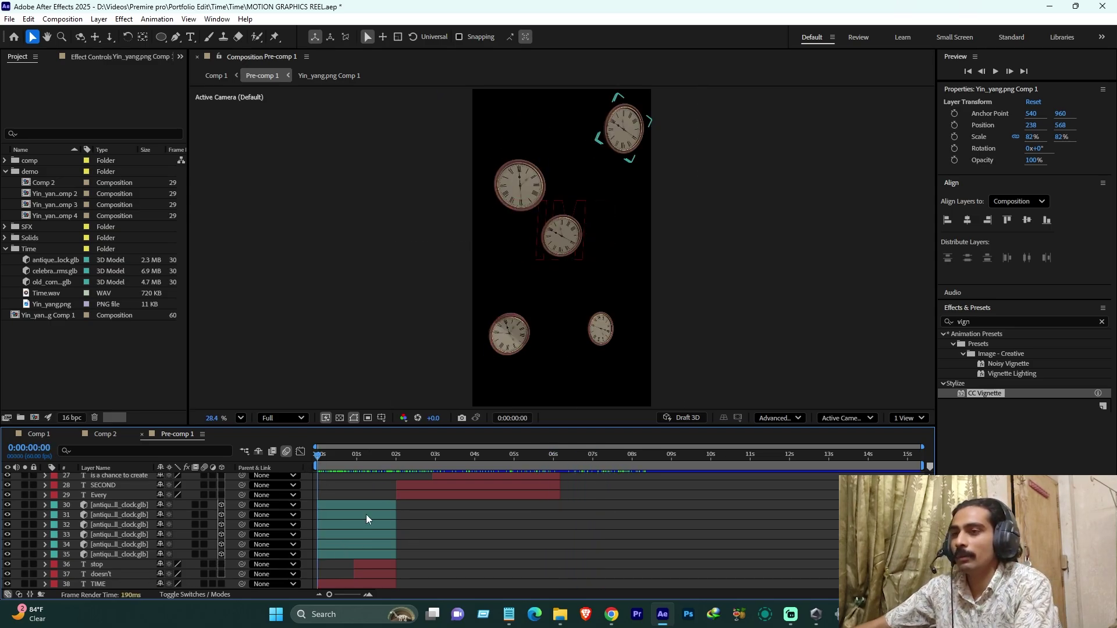
{"action": "left_click", "coordinate": [335, 457]}
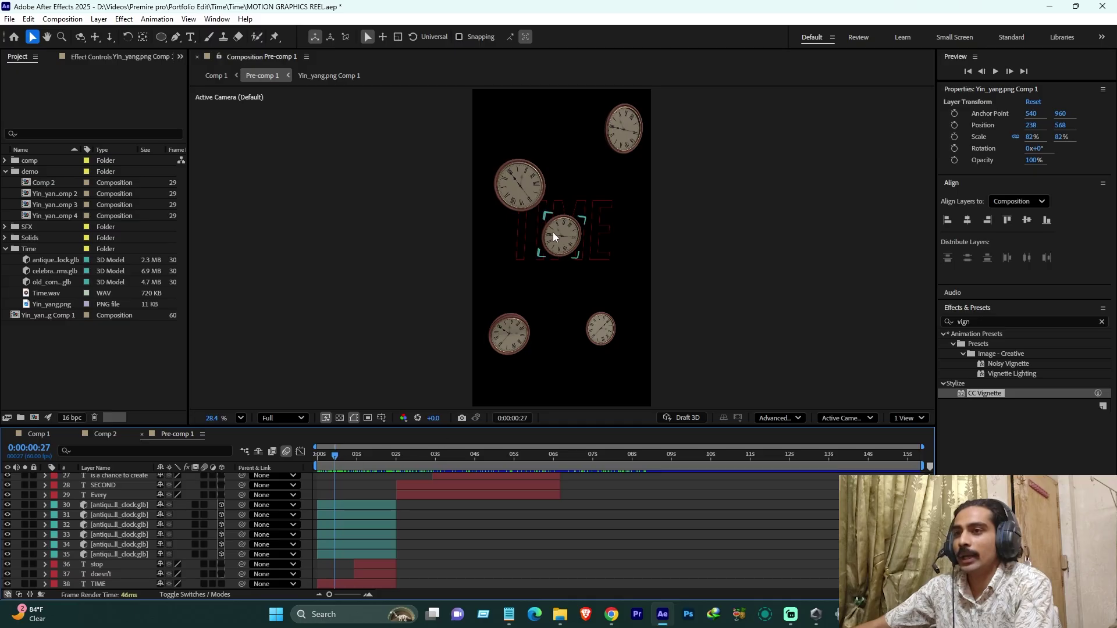
{"action": "left_click", "coordinate": [368, 457]}
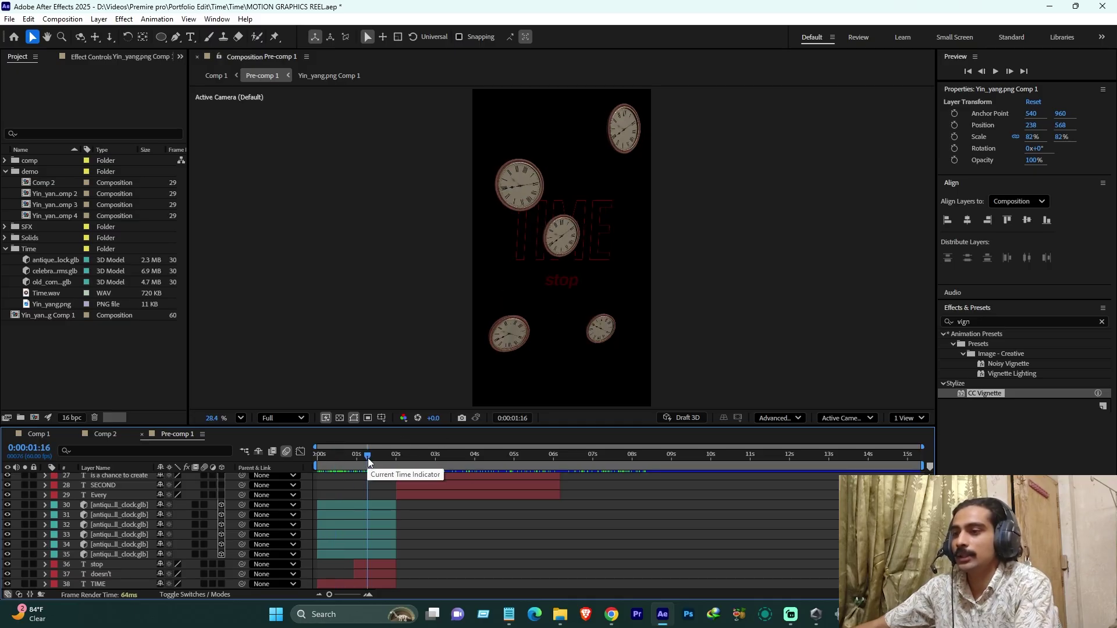
{"action": "left_click_drag", "start_coordinate": [368, 458], "coordinate": [376, 458]}
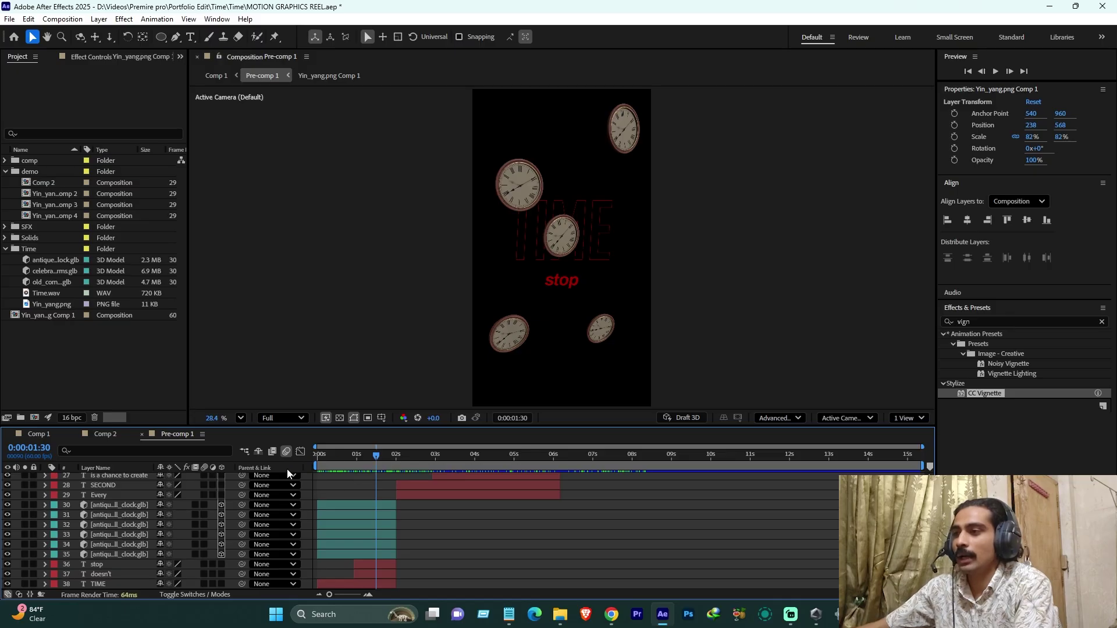
- Compare Comp 1 with the empty Comp 2, reorder Comp 2's timeline after Pre-comp 1, and return to Pre-comp 1
{"action": "left_click", "coordinate": [100, 436]}
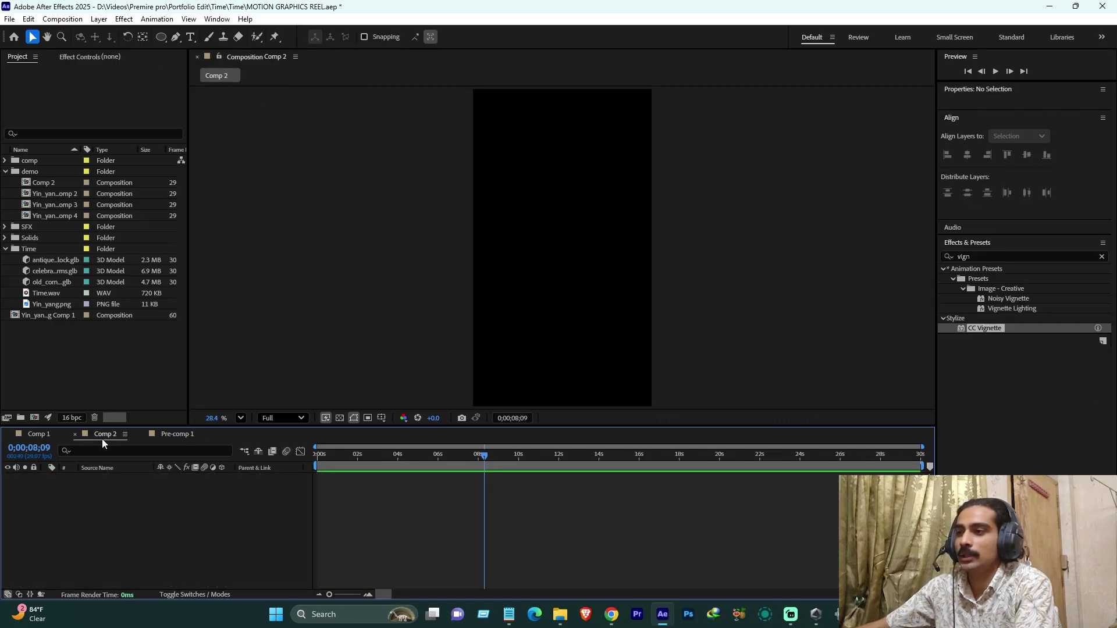
{"action": "left_click", "coordinate": [47, 436]}
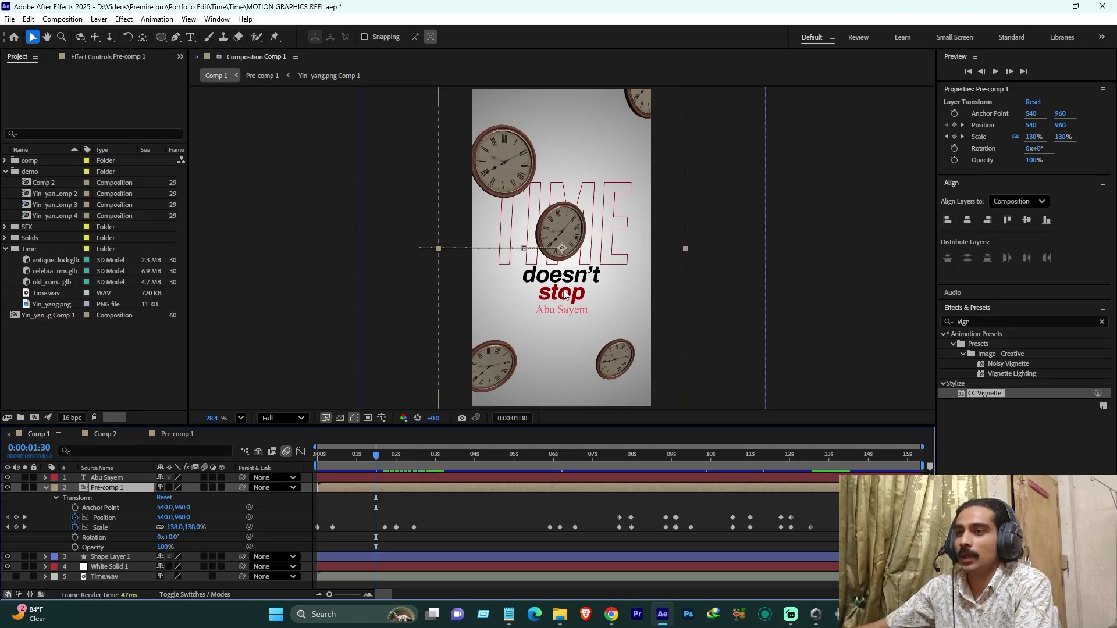
{"action": "left_click", "coordinate": [105, 435]}
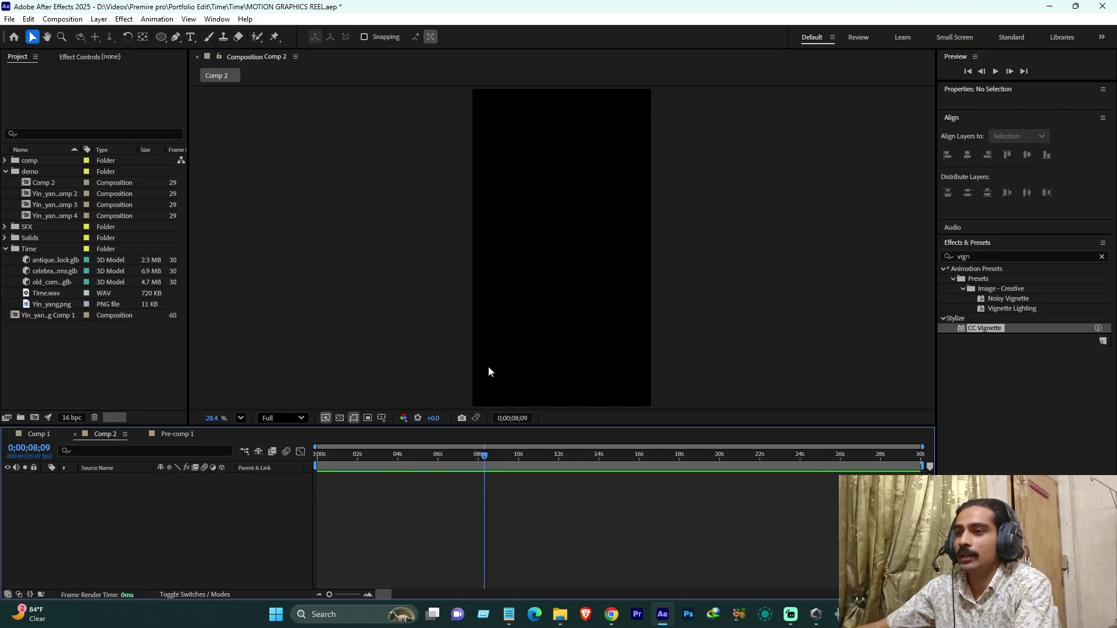
{"action": "left_click_drag", "start_coordinate": [110, 435], "coordinate": [206, 440]}
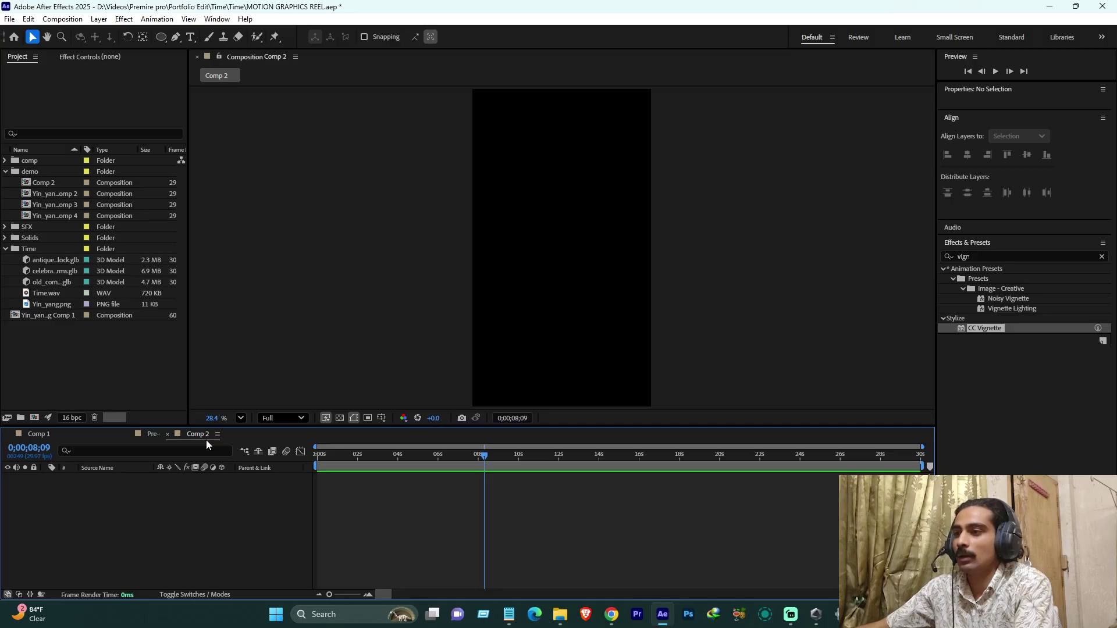
{"action": "left_click", "coordinate": [114, 434]}
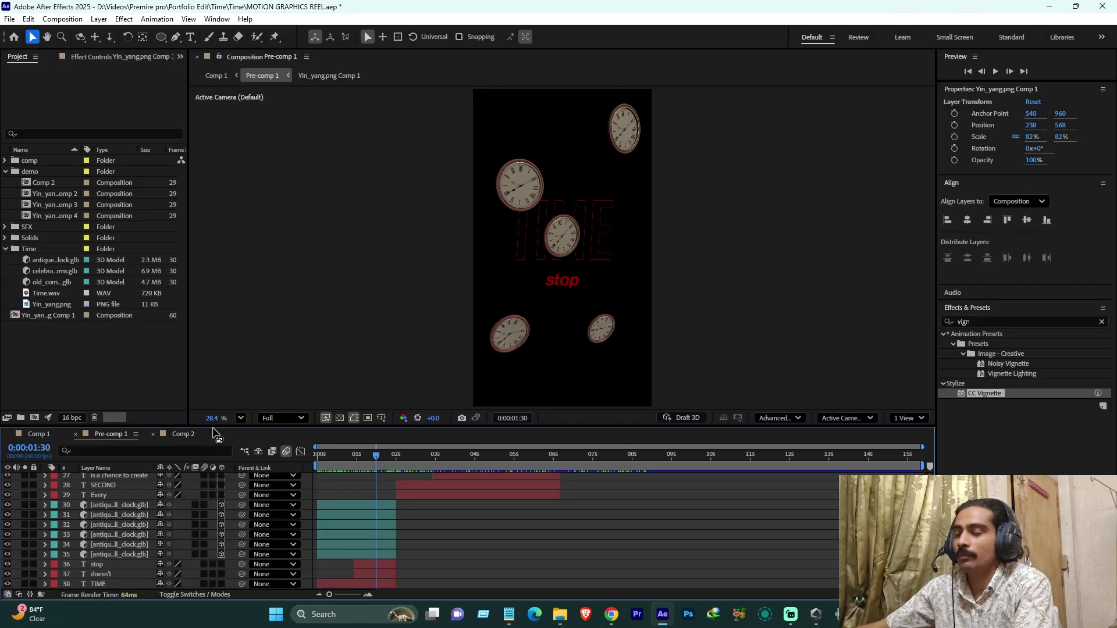
- Inspect the "doesn't" and "TIME" text layers' properties in Pre-comp 1
{"action": "left_click", "coordinate": [566, 267]}
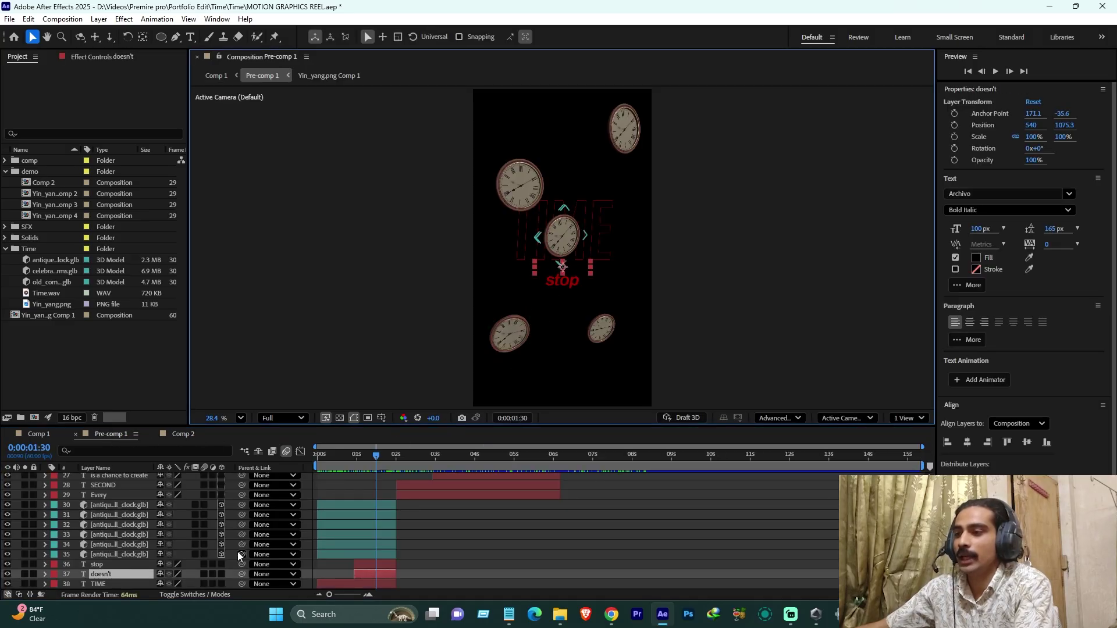
{"action": "left_click", "coordinate": [539, 589]}
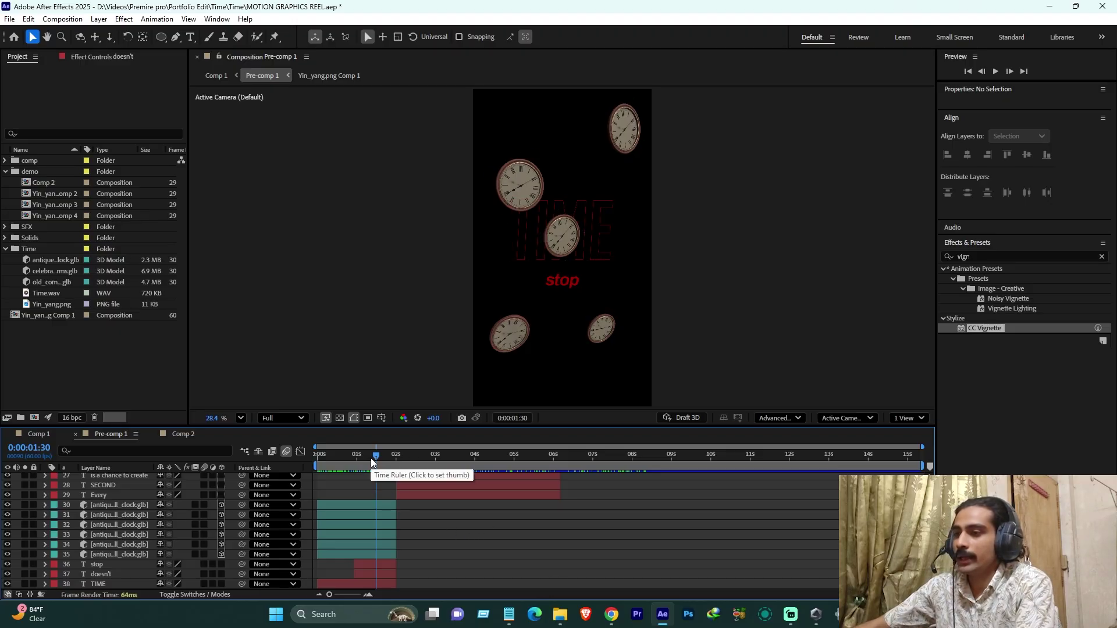
{"action": "left_click", "coordinate": [132, 583]}
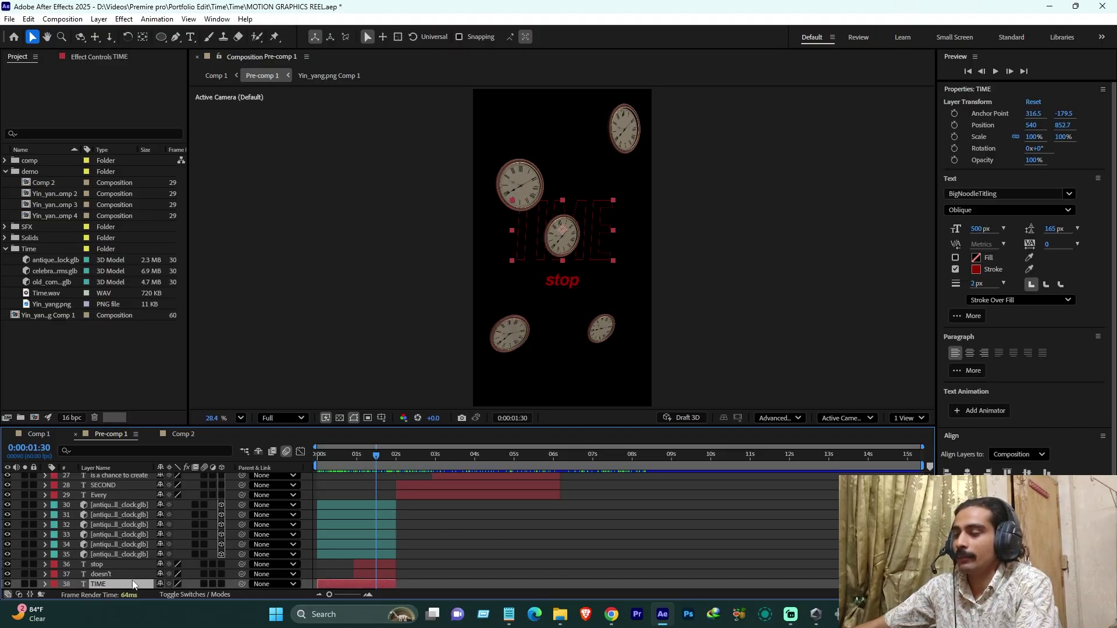
- Return to Comp 1 and collapse the Pre-comp 1 layer's transform properties
{"action": "left_click", "coordinate": [185, 434]}
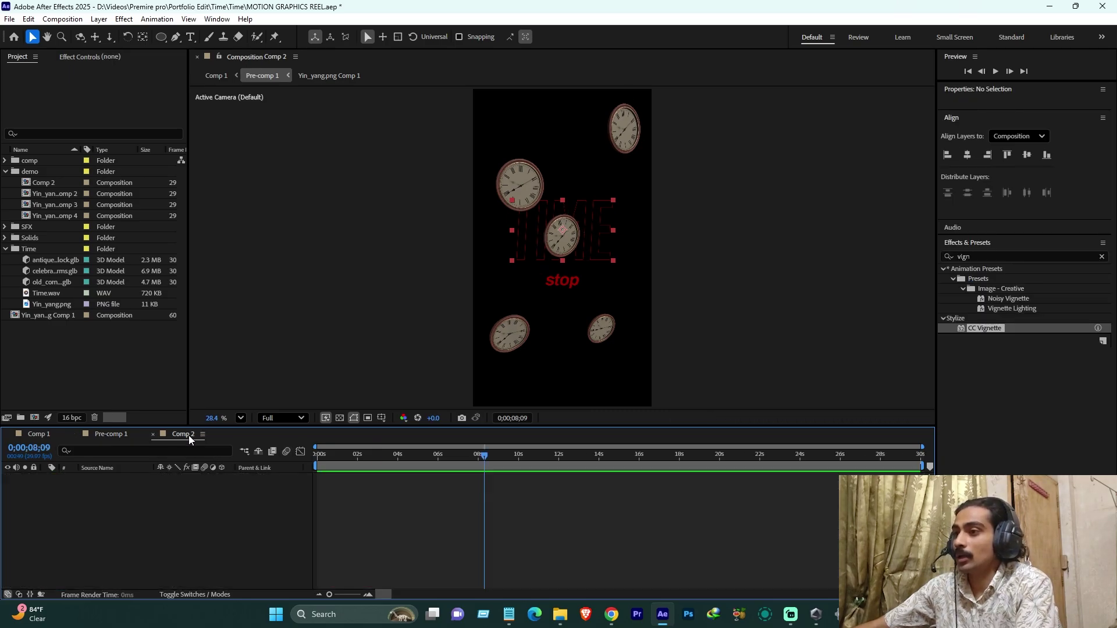
{"action": "left_click", "coordinate": [51, 434]}
{"action": "left_click", "coordinate": [45, 488]}
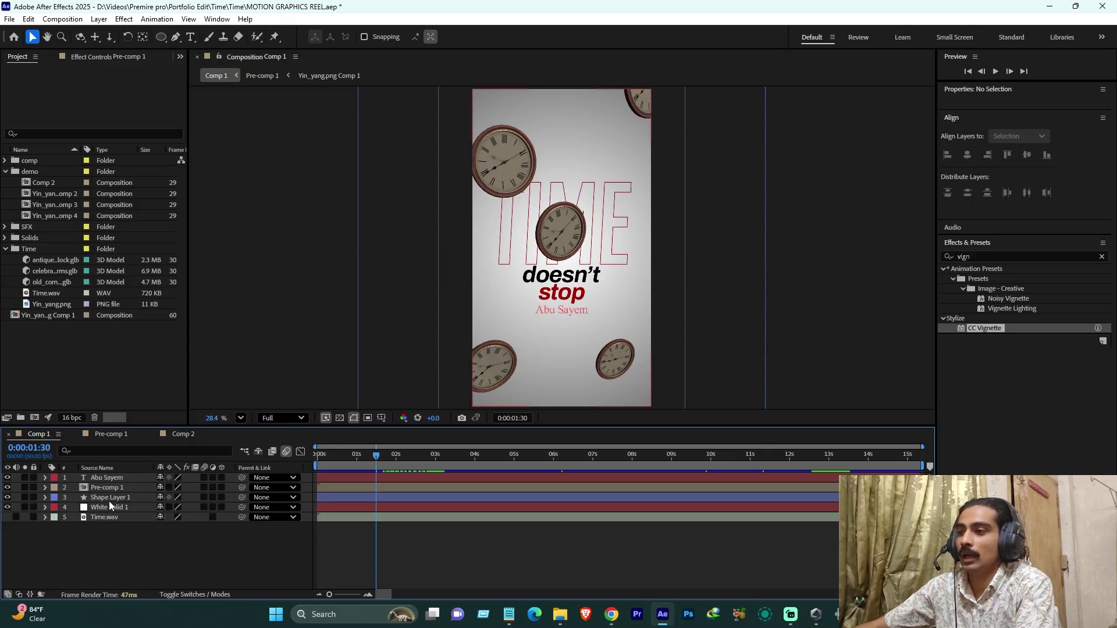
- Create a white 1080 x 1920 px solid layer in Comp 2 for the background
{"action": "left_click", "coordinate": [170, 437]}
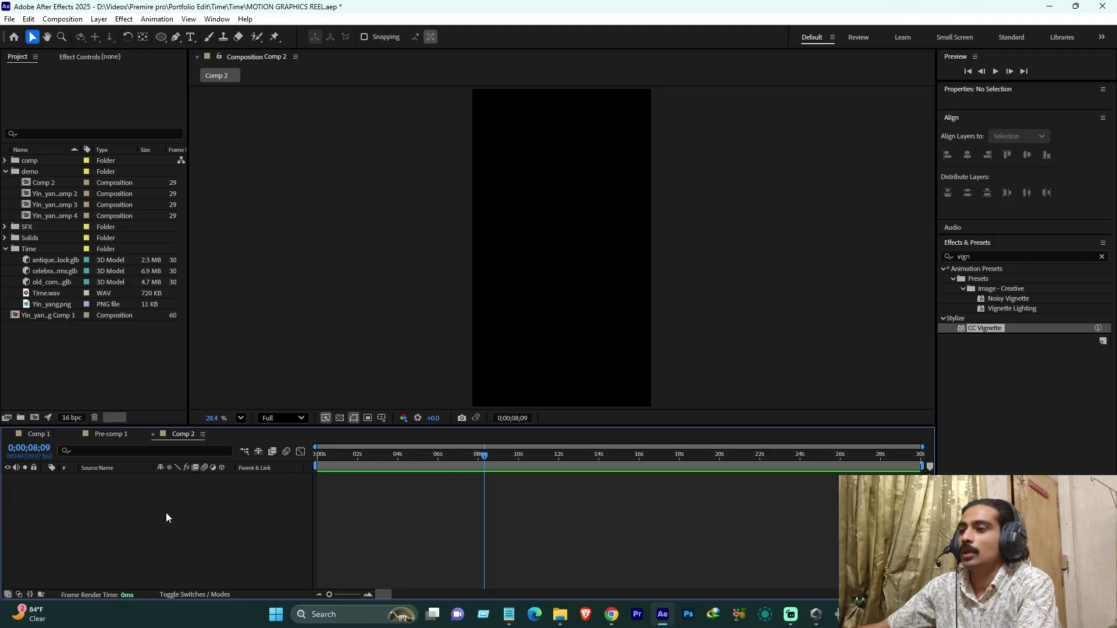
{"action": "right_click", "coordinate": [110, 522]}
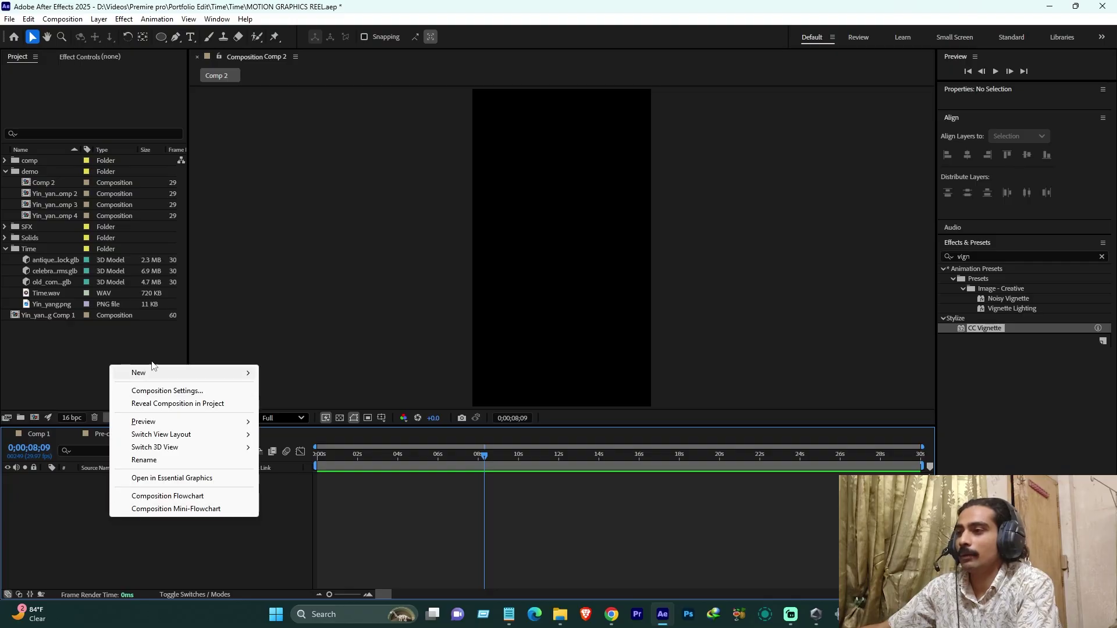
{"action": "mouse_move", "coordinate": [158, 376]}
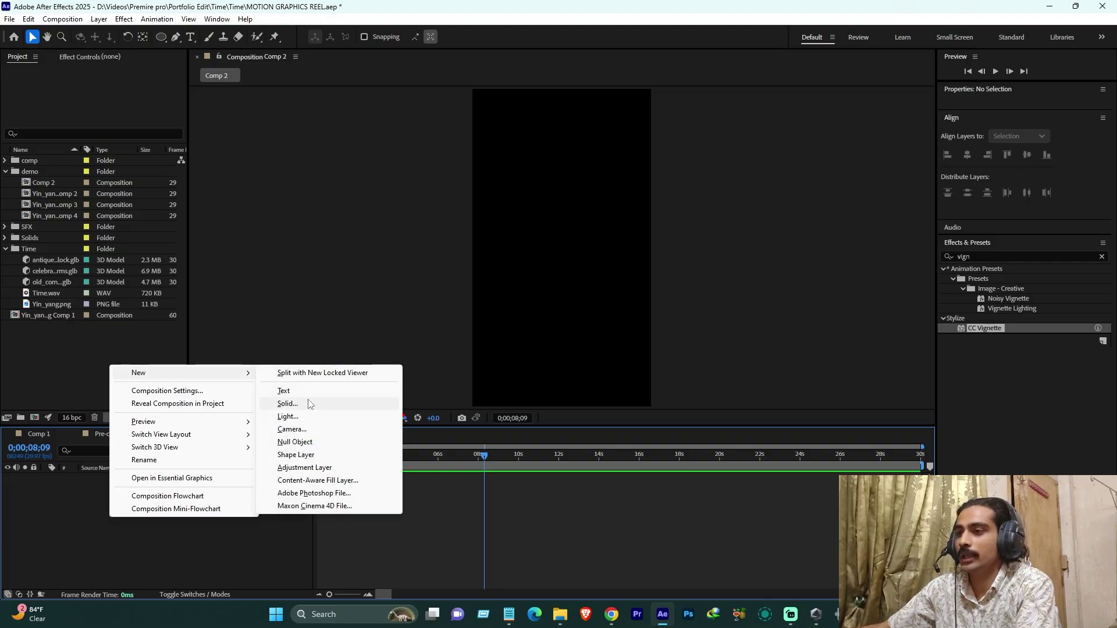
{"action": "left_click", "coordinate": [288, 403]}
{"action": "left_click", "coordinate": [631, 410]}
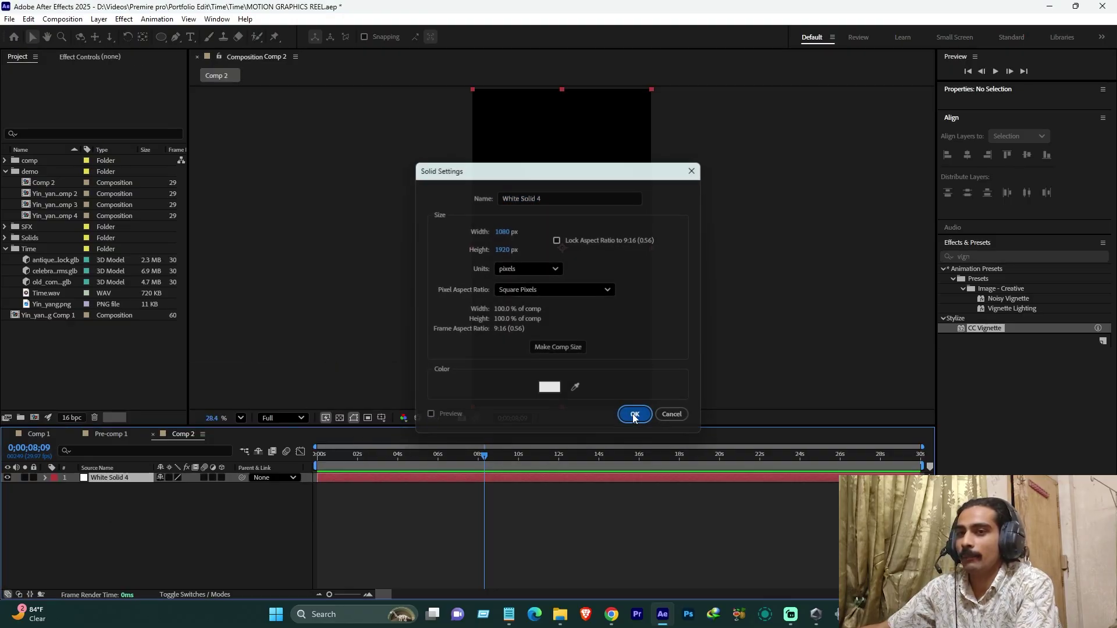
- Apply the CC Vignette effect to the white solid in Comp 2 and deselect the layer
{"action": "left_click_drag", "start_coordinate": [981, 396], "coordinate": [129, 487]}
{"action": "left_click_drag", "start_coordinate": [984, 329], "coordinate": [128, 478]}
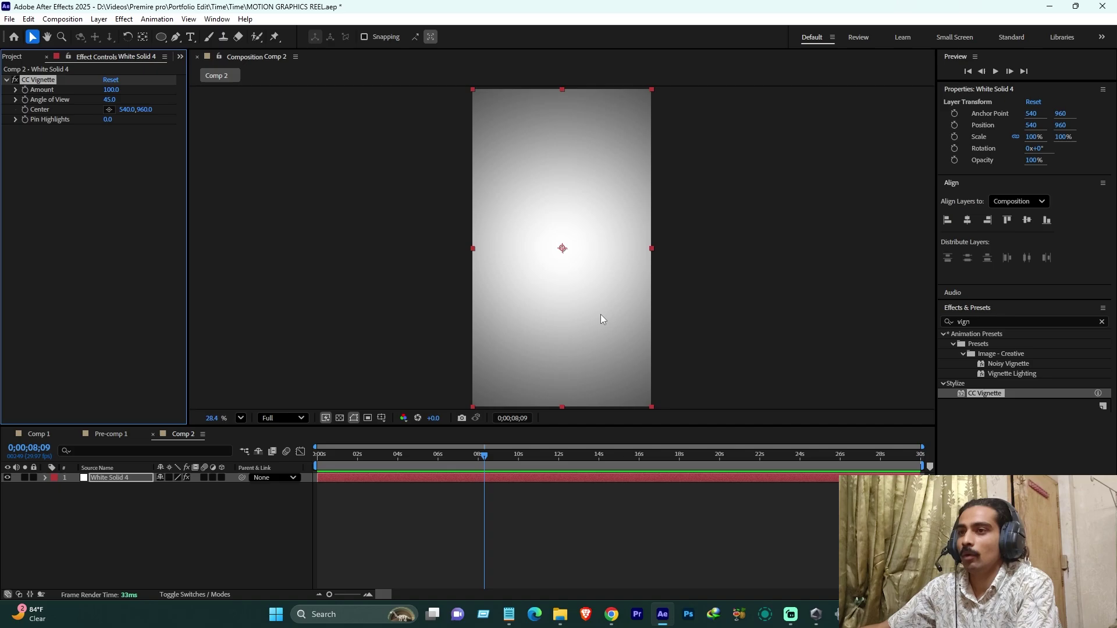
{"action": "left_click", "coordinate": [203, 527]}
{"action": "right_click", "coordinate": [121, 512]}
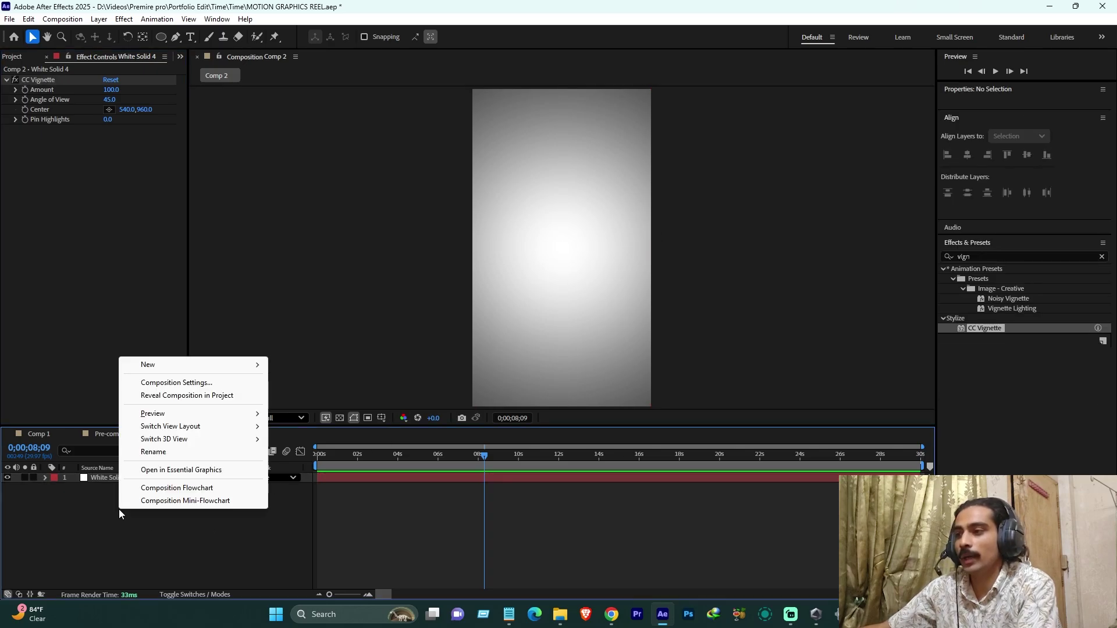
{"action": "mouse_move", "coordinate": [174, 365]}
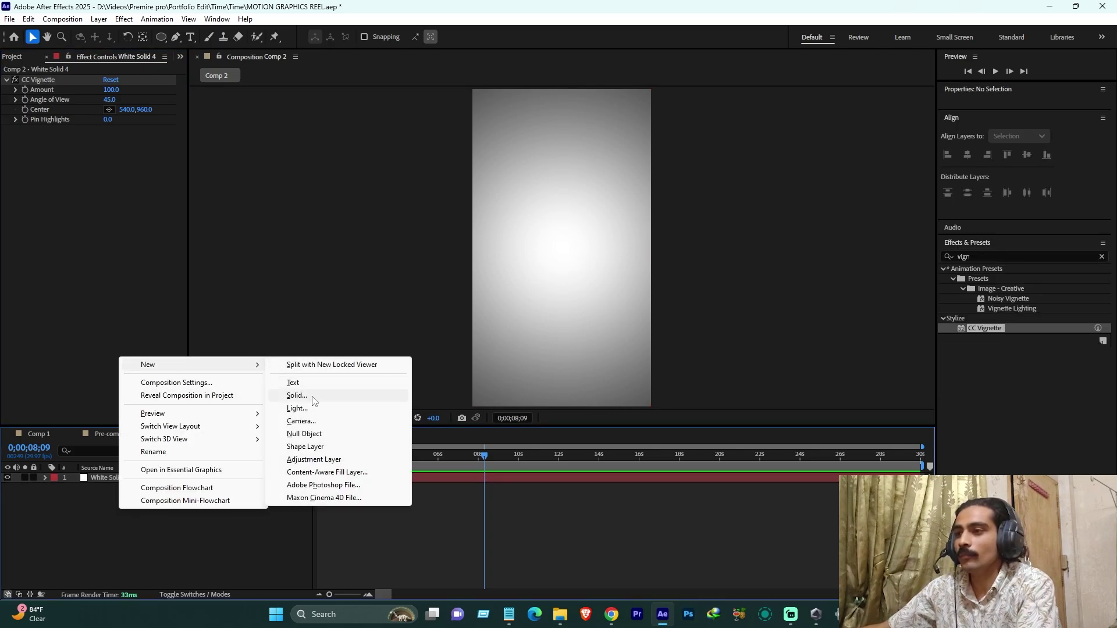
{"action": "left_click", "coordinate": [134, 533]}
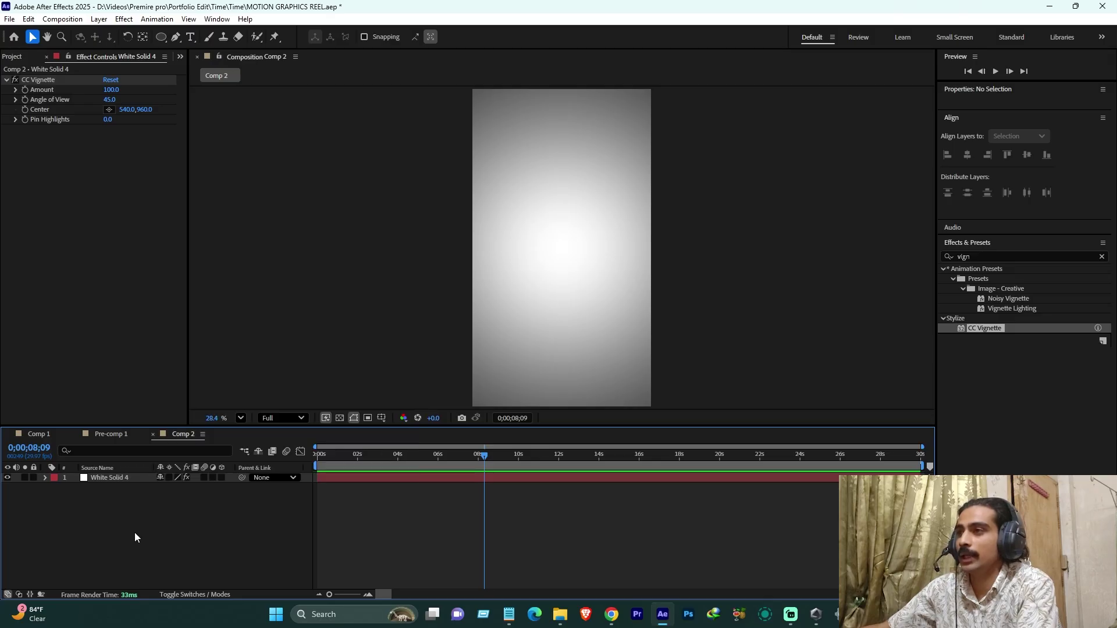
- Draw a circle about 376 px wide near the centre of Comp 2 as a new shape layer and centre its anchor point
{"action": "left_click", "coordinate": [161, 36]}
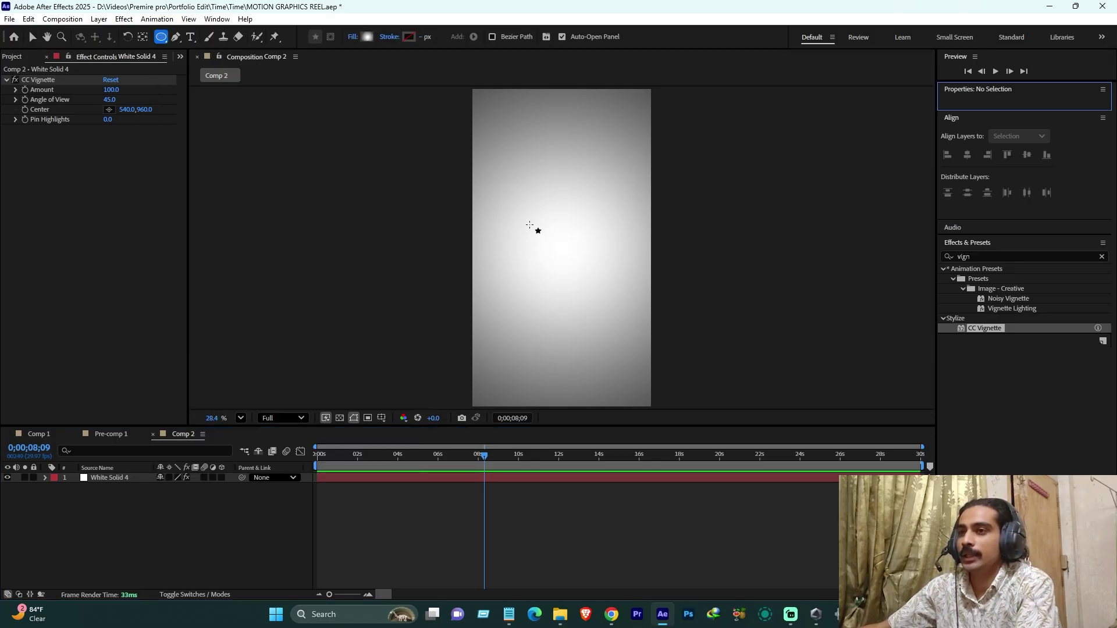
{"action": "left_click_drag", "start_coordinate": [531, 226], "coordinate": [591, 266]}
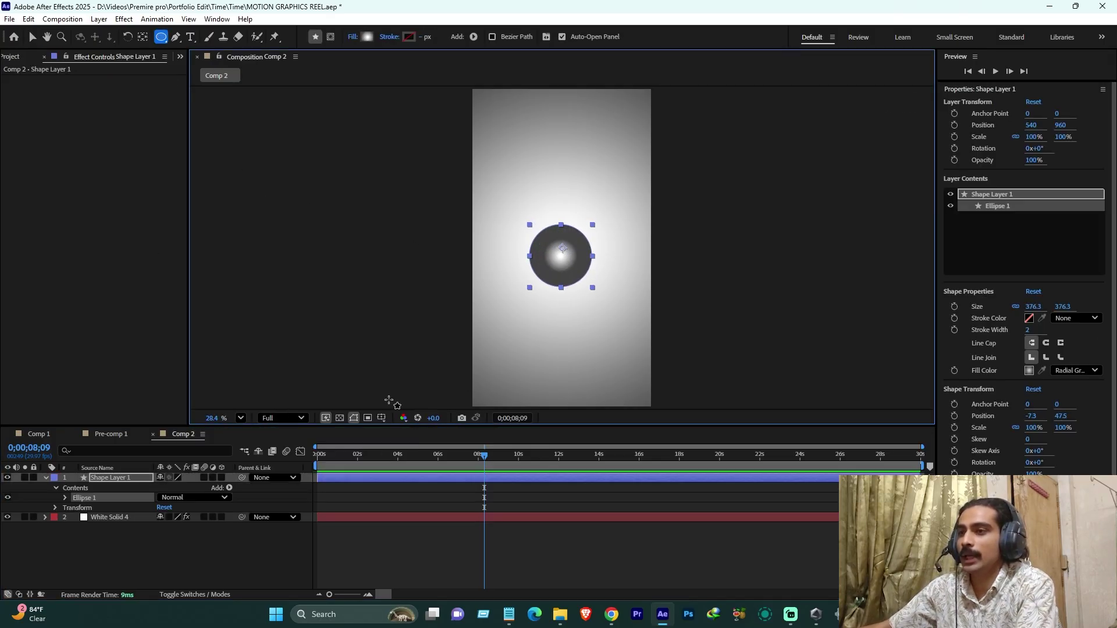
{"action": "key", "text": "ctrl+alt+Home"}
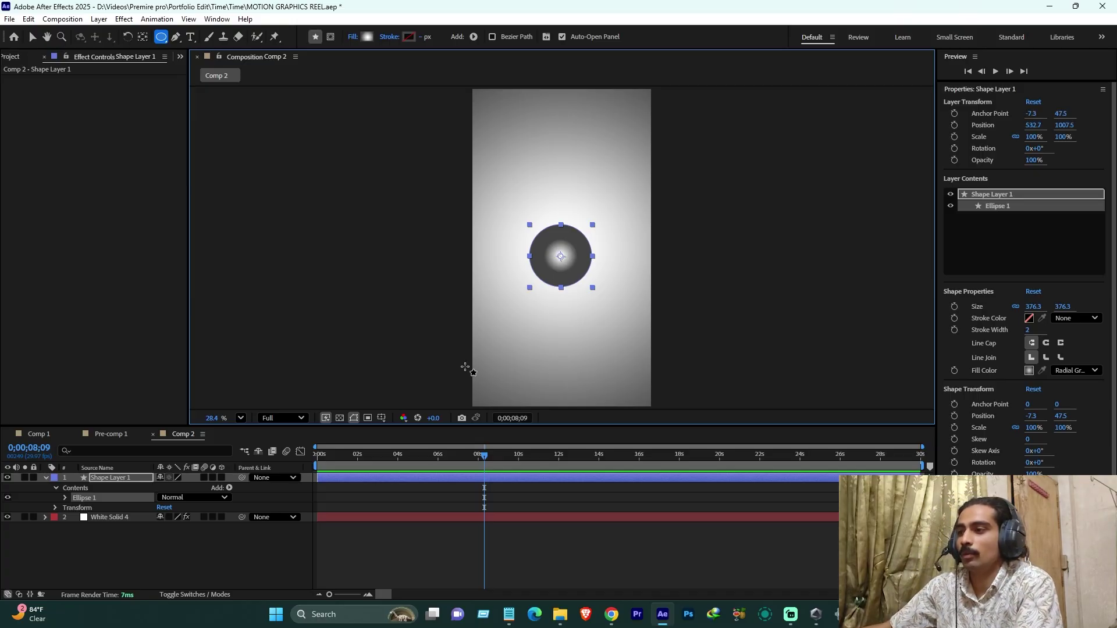
- Review the circle's stroke options, gradient colours and fill options, keeping the radial gradient fill type
{"action": "left_click", "coordinate": [126, 547]}
{"action": "left_click", "coordinate": [111, 480]}
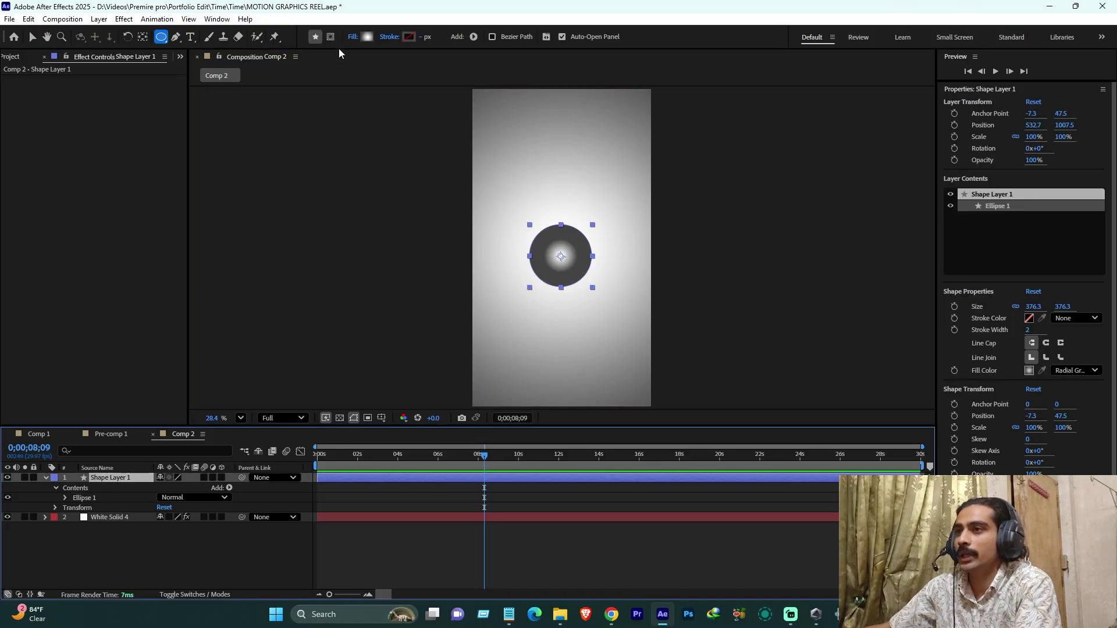
{"action": "left_click", "coordinate": [395, 37]}
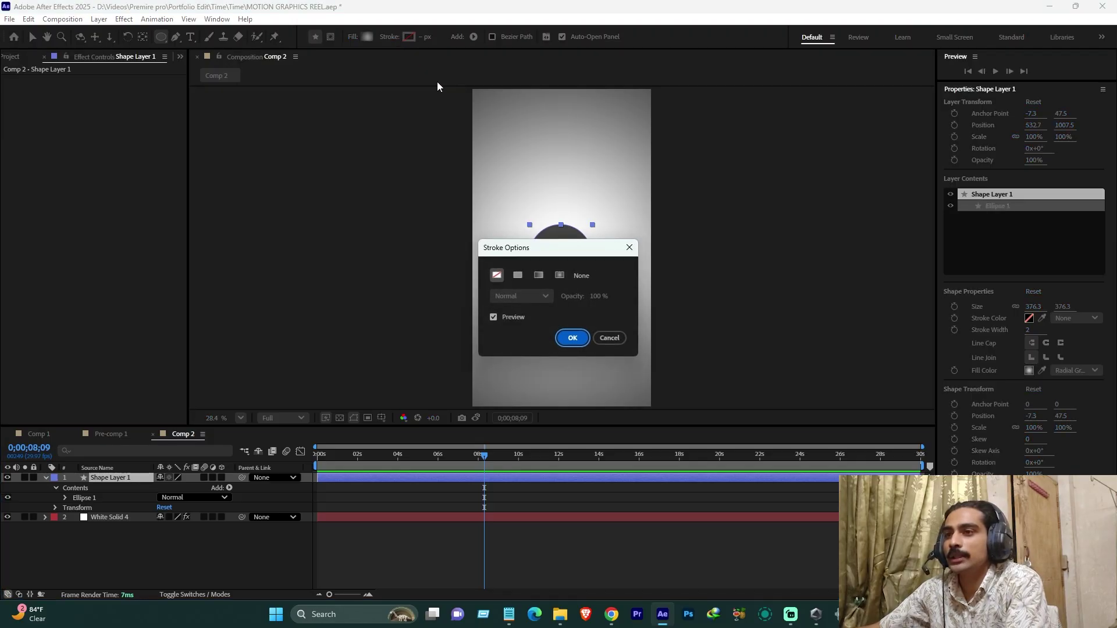
{"action": "left_click", "coordinate": [629, 247]}
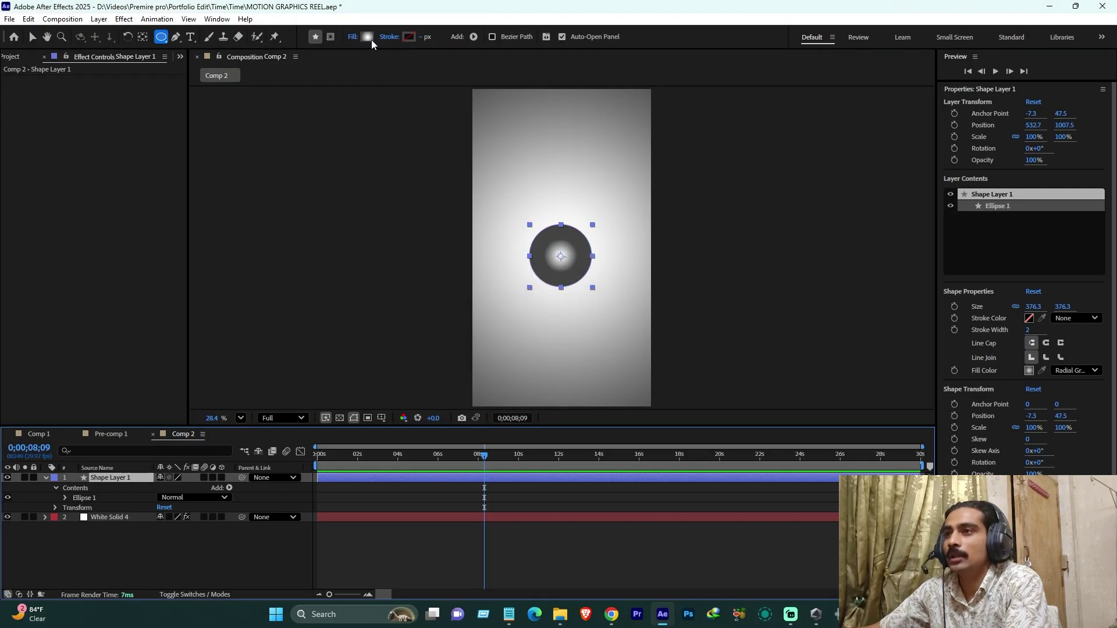
{"action": "left_click", "coordinate": [367, 37]}
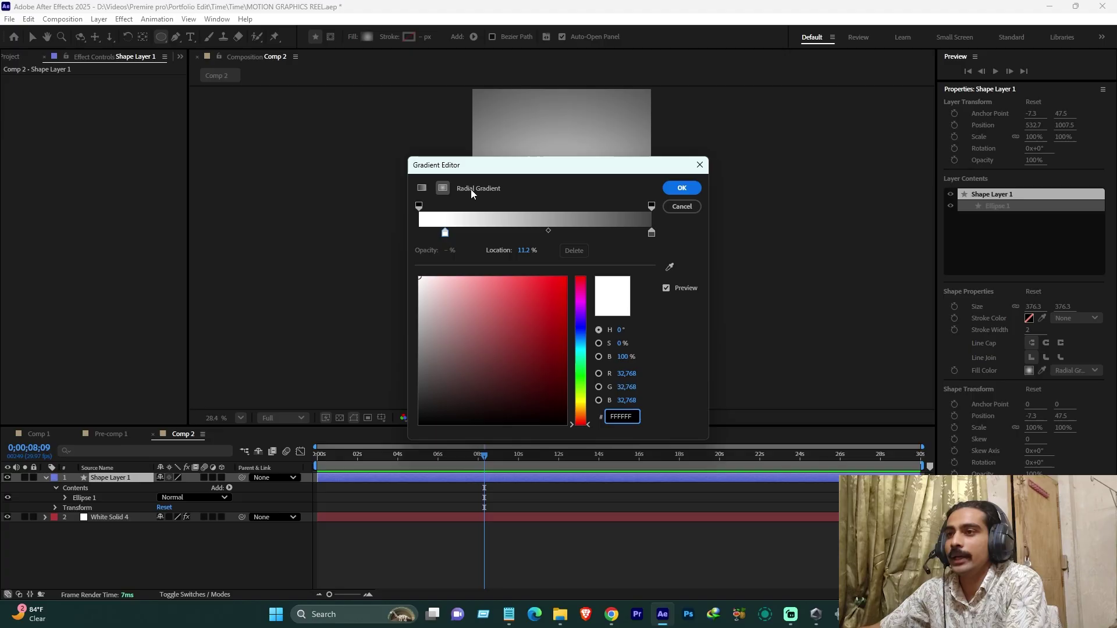
{"action": "left_click", "coordinate": [700, 165]}
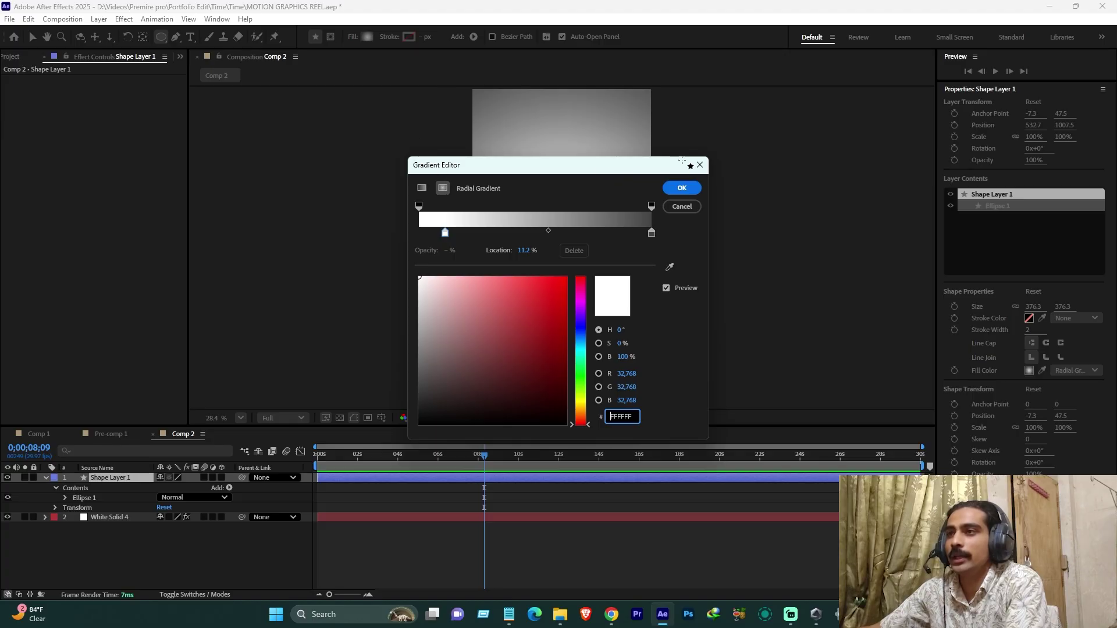
{"action": "left_click", "coordinate": [353, 38]}
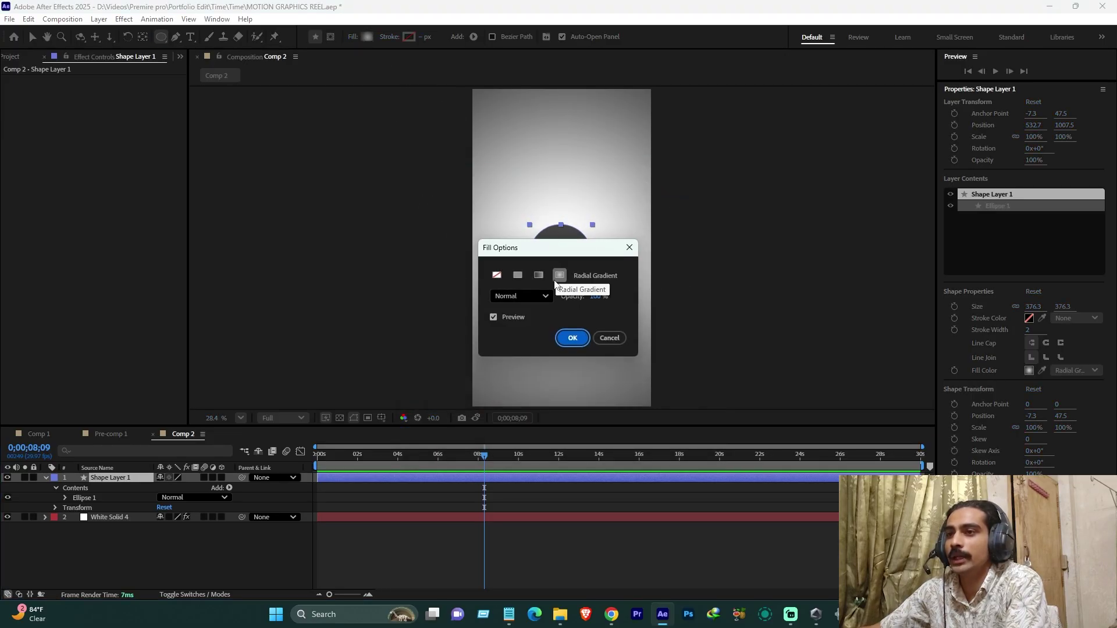
{"action": "left_click", "coordinate": [573, 337]}
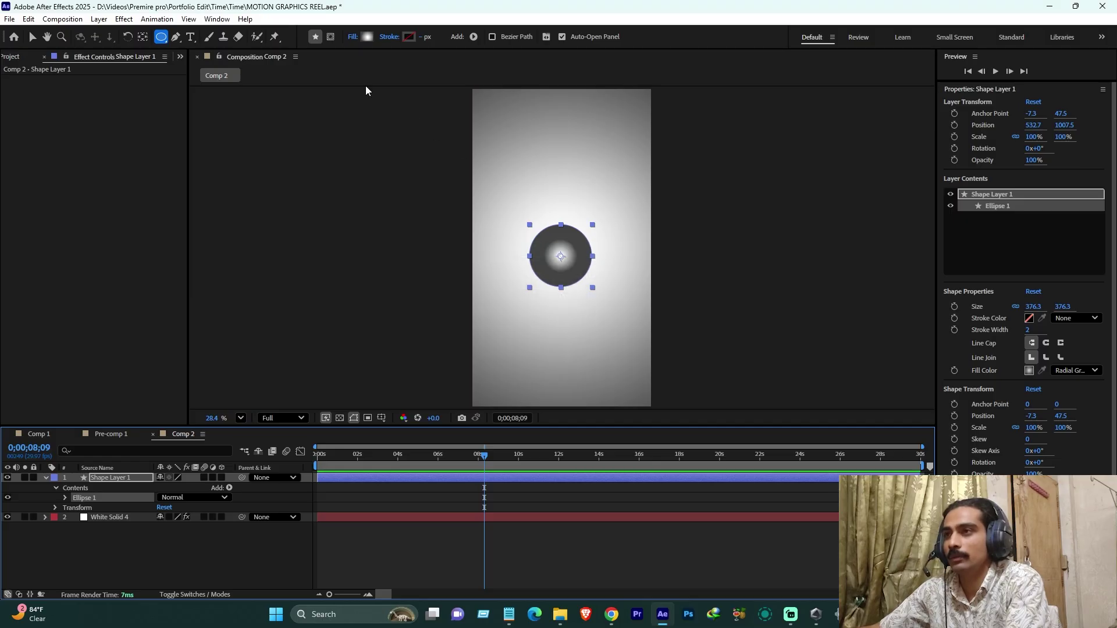
- Lighten the outer stop of the circle's radial gradient to a mid grey and move the white stop to 44%
{"action": "left_click", "coordinate": [367, 37]}
{"action": "left_click", "coordinate": [651, 232]}
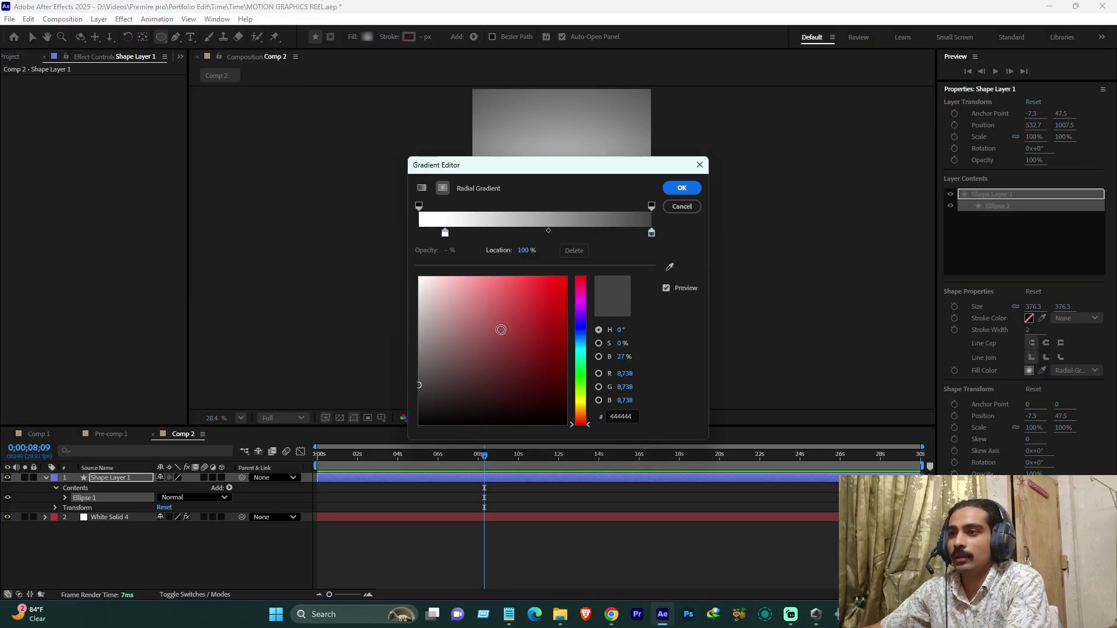
{"action": "left_click_drag", "start_coordinate": [431, 361], "coordinate": [414, 367]}
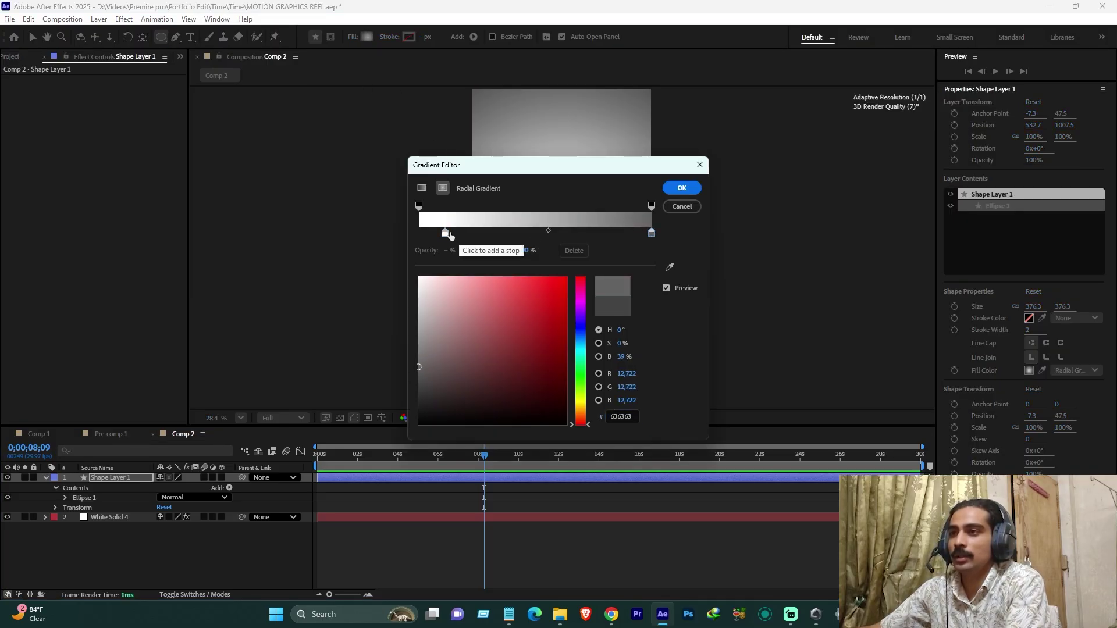
{"action": "left_click_drag", "start_coordinate": [445, 232], "coordinate": [471, 235]}
{"action": "left_click", "coordinate": [669, 188]}
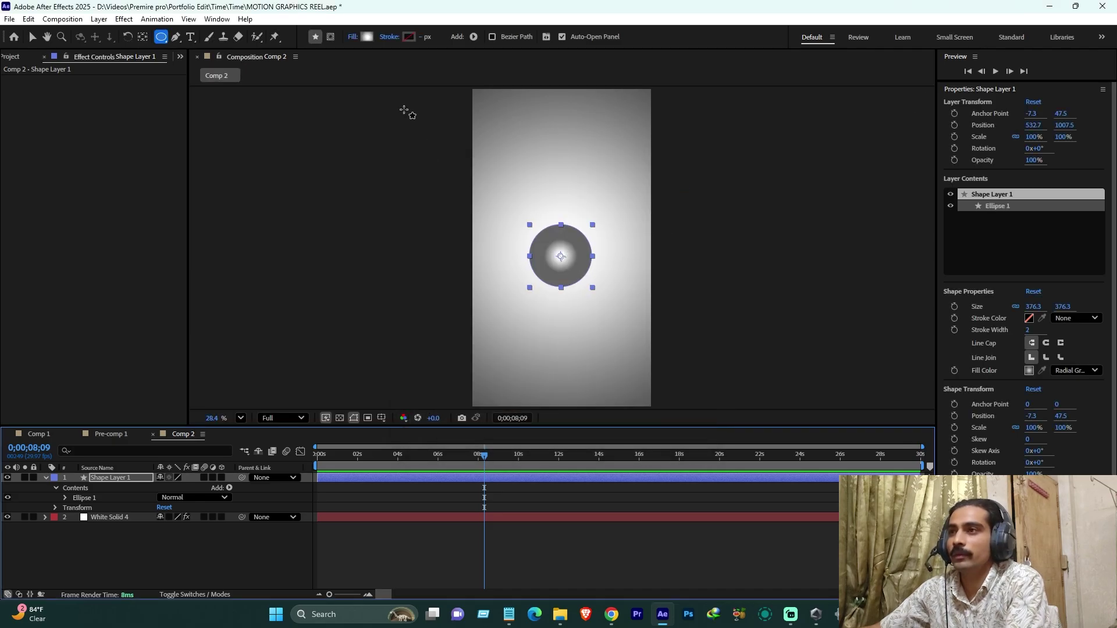
{"action": "left_click", "coordinate": [367, 39]}
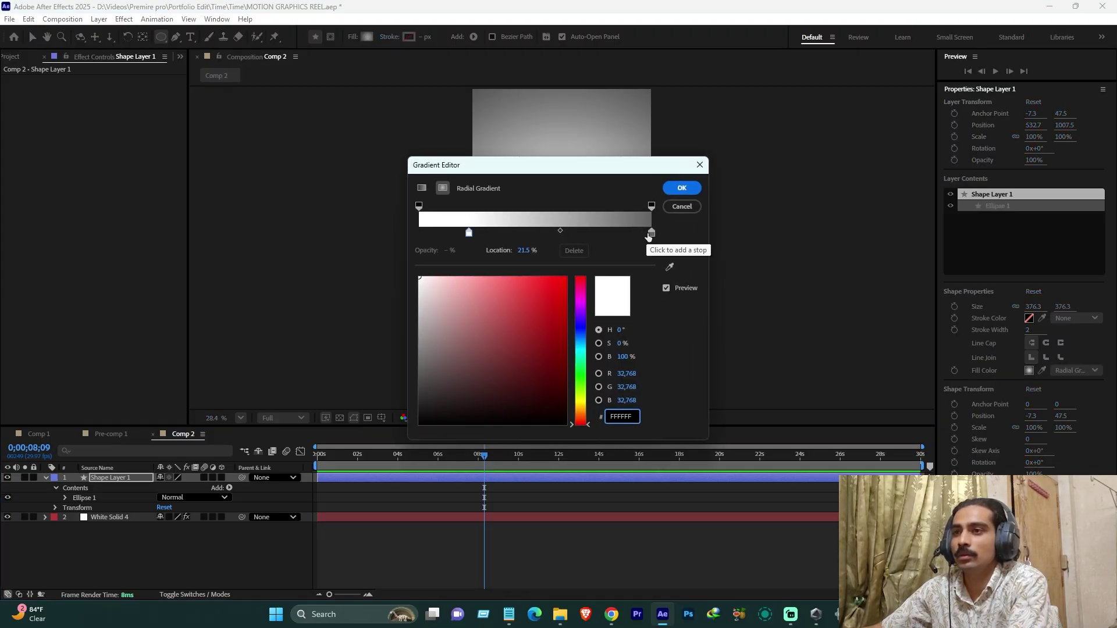
{"action": "left_click_drag", "start_coordinate": [469, 232], "coordinate": [522, 232]}
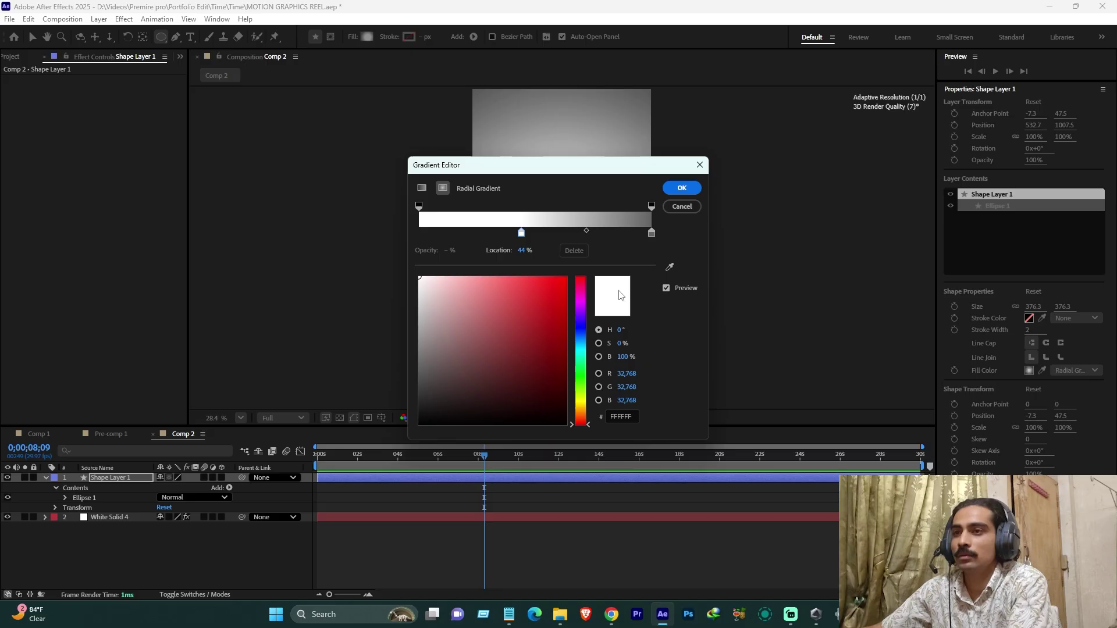
{"action": "left_click", "coordinate": [652, 233]}
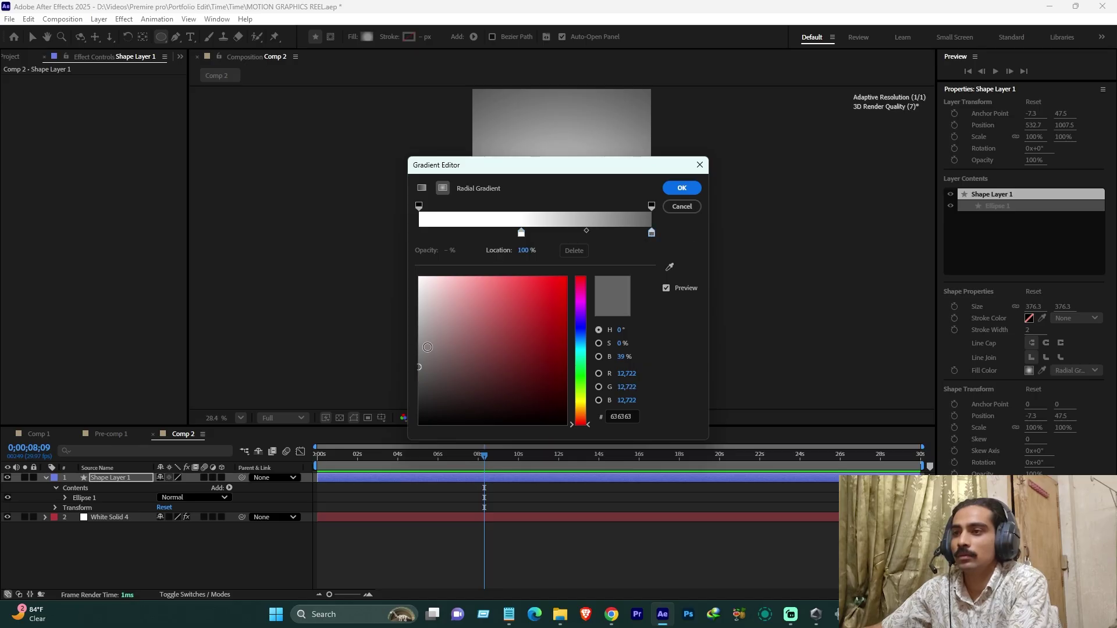
{"action": "left_click", "coordinate": [682, 187]}
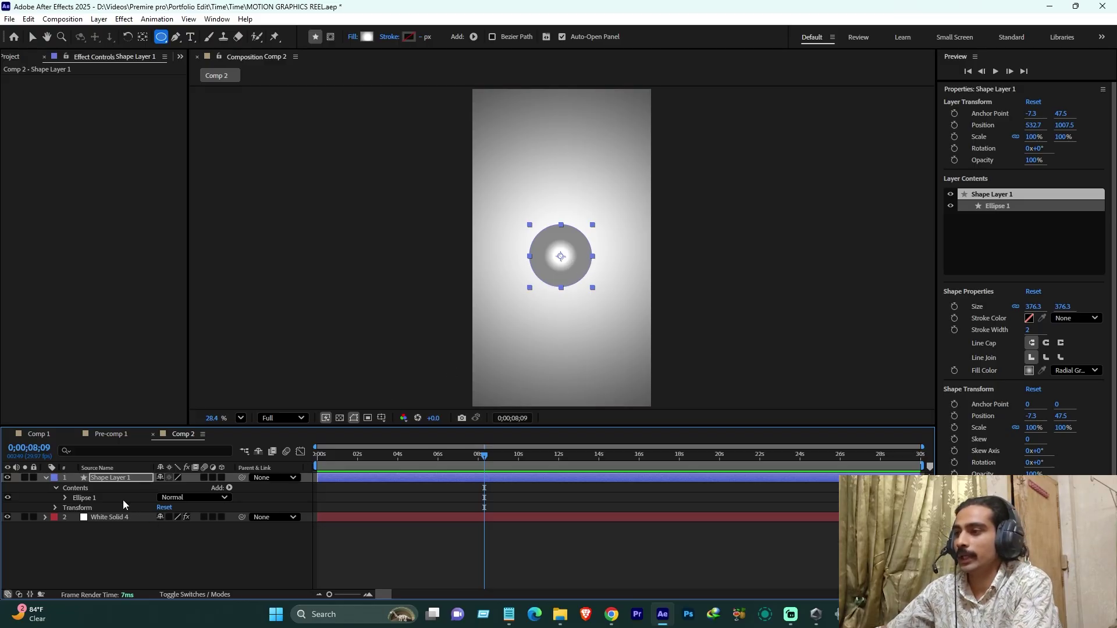
- Scale Ellipse 1 in its own shape transform up to 1098% so it covers the whole composition
{"action": "left_click", "coordinate": [64, 497]}
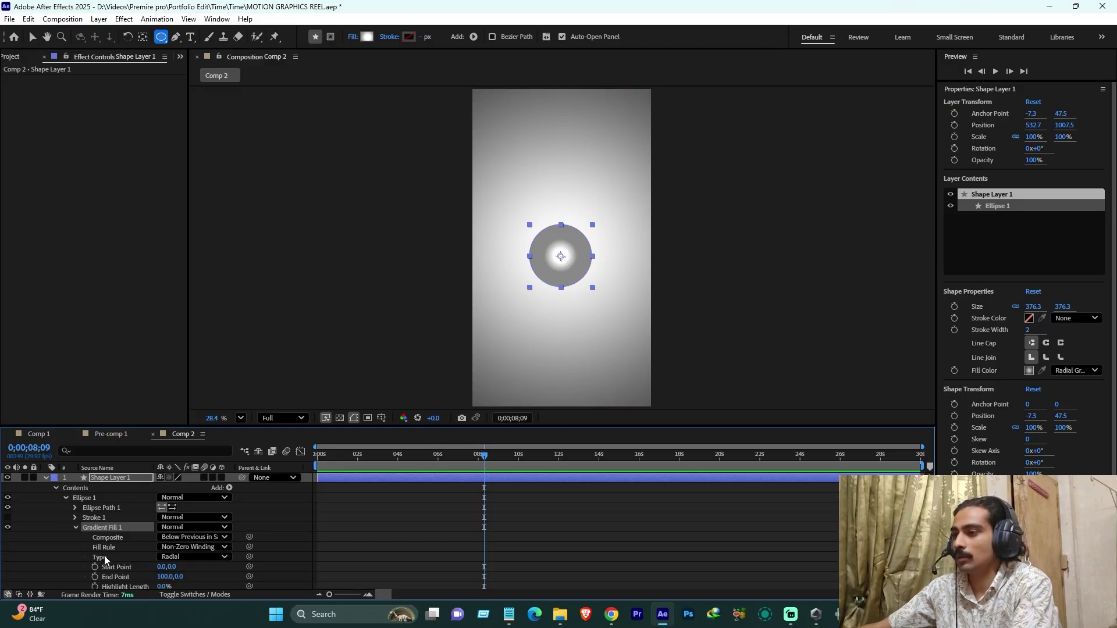
{"action": "scroll", "coordinate": [104, 556], "scroll_direction": "down", "scroll_amount": 2}
{"action": "left_click", "coordinate": [73, 564]}
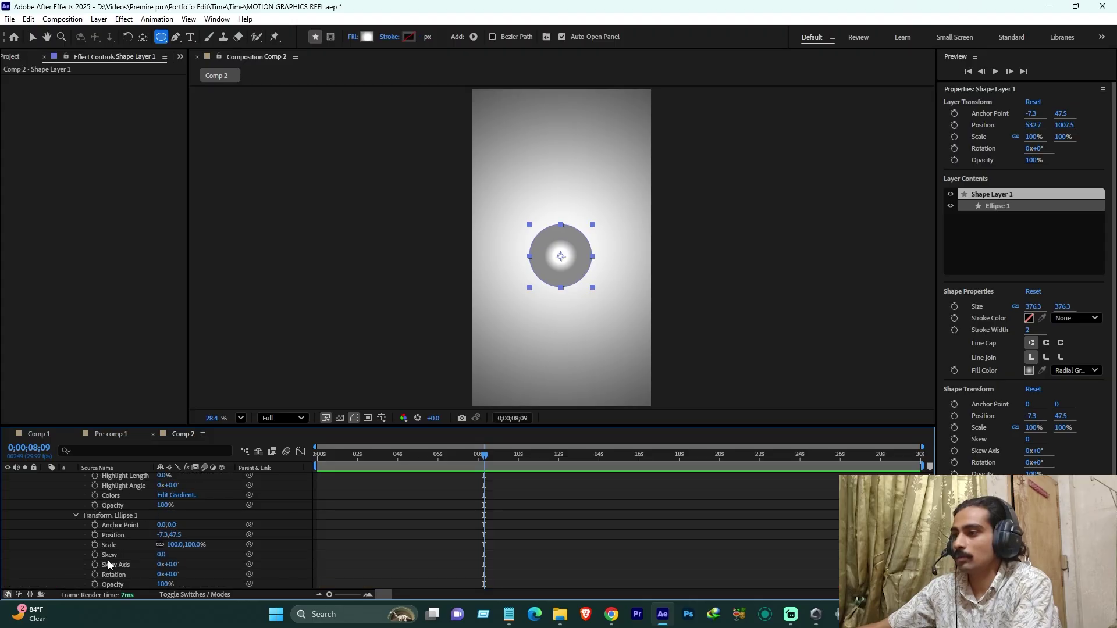
{"action": "scroll", "coordinate": [117, 555], "scroll_direction": "down", "scroll_amount": 2}
{"action": "left_click_drag", "start_coordinate": [170, 528], "coordinate": [738, 513]}
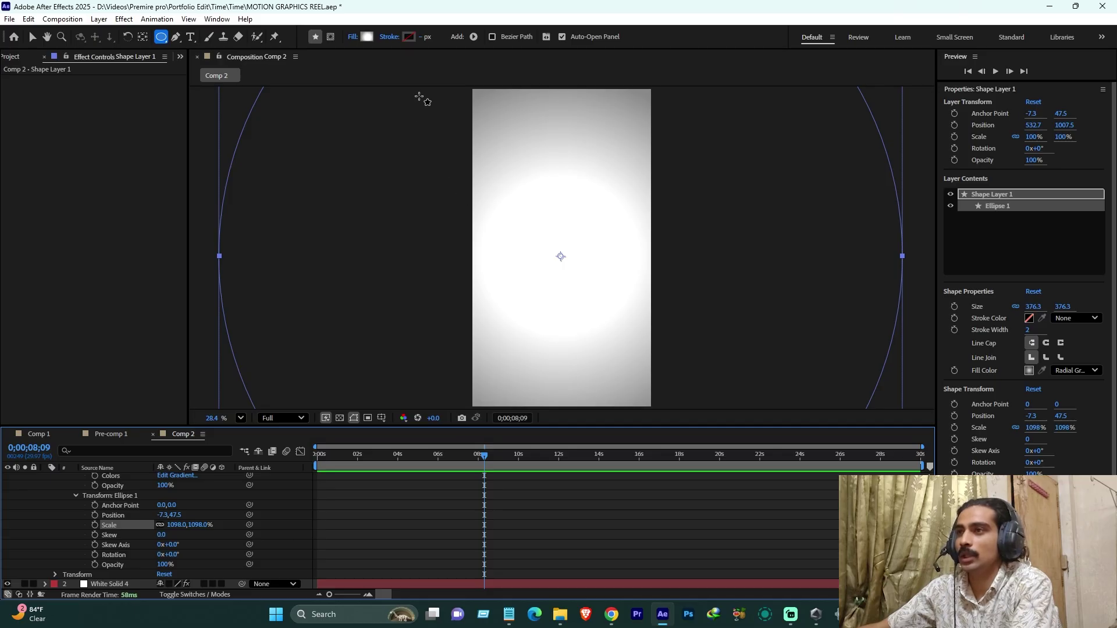
- Move the white stop of the ellipse's radial gradient to 8.3%, collapse Shape Layer 1 and deselect it
{"action": "left_click", "coordinate": [367, 37]}
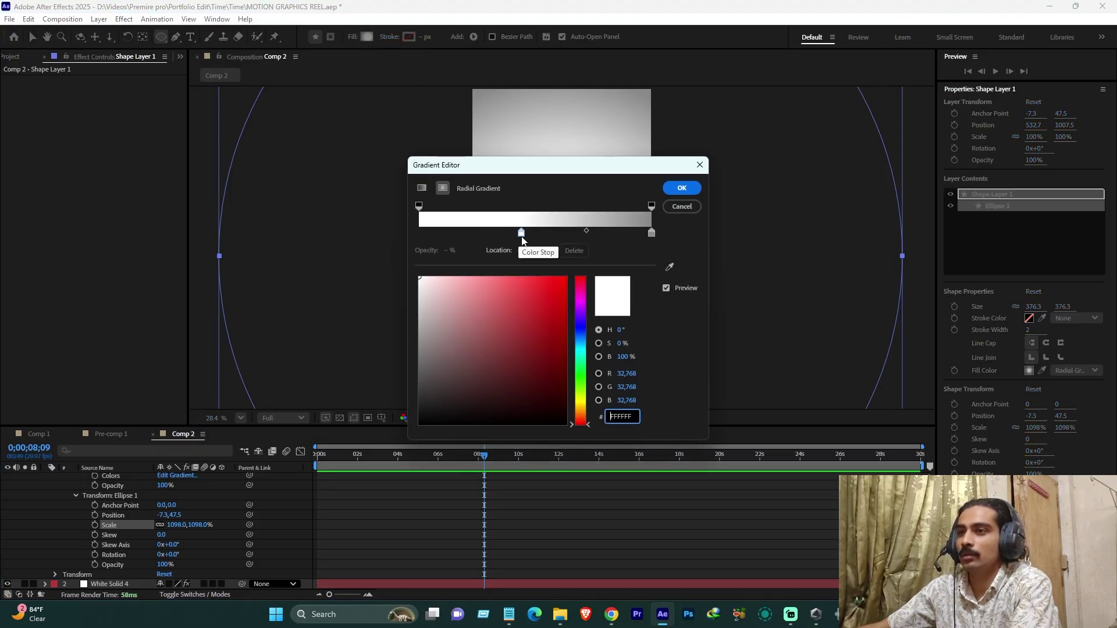
{"action": "left_click_drag", "start_coordinate": [518, 234], "coordinate": [440, 237]}
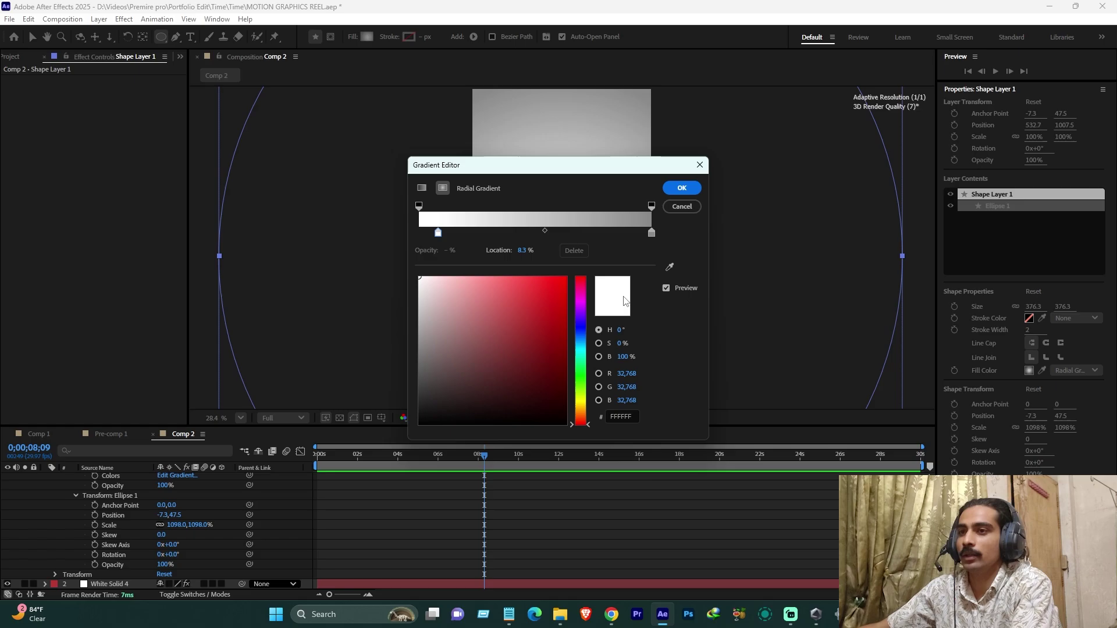
{"action": "left_click", "coordinate": [681, 188]}
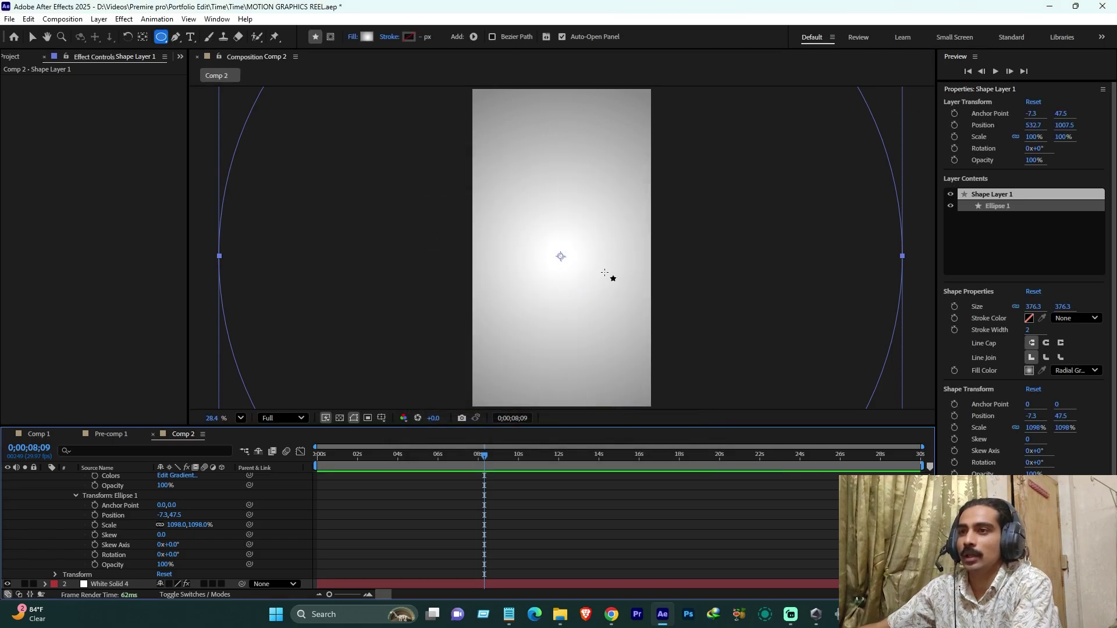
{"action": "scroll", "coordinate": [51, 493], "scroll_direction": "up", "scroll_amount": 5}
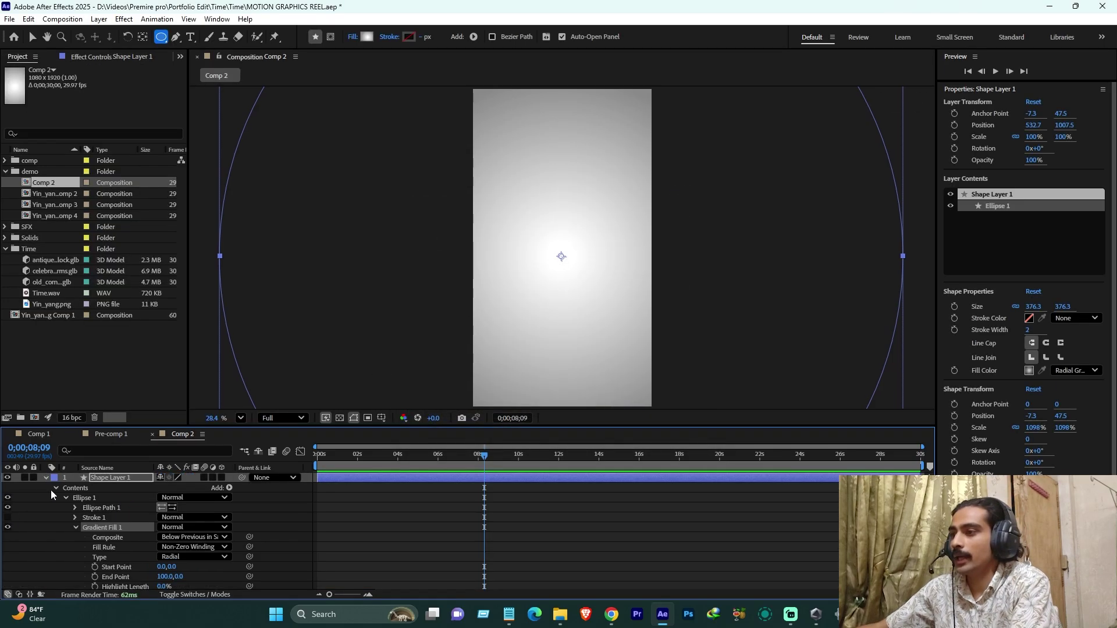
{"action": "left_click", "coordinate": [46, 477]}
{"action": "left_click", "coordinate": [100, 521]}
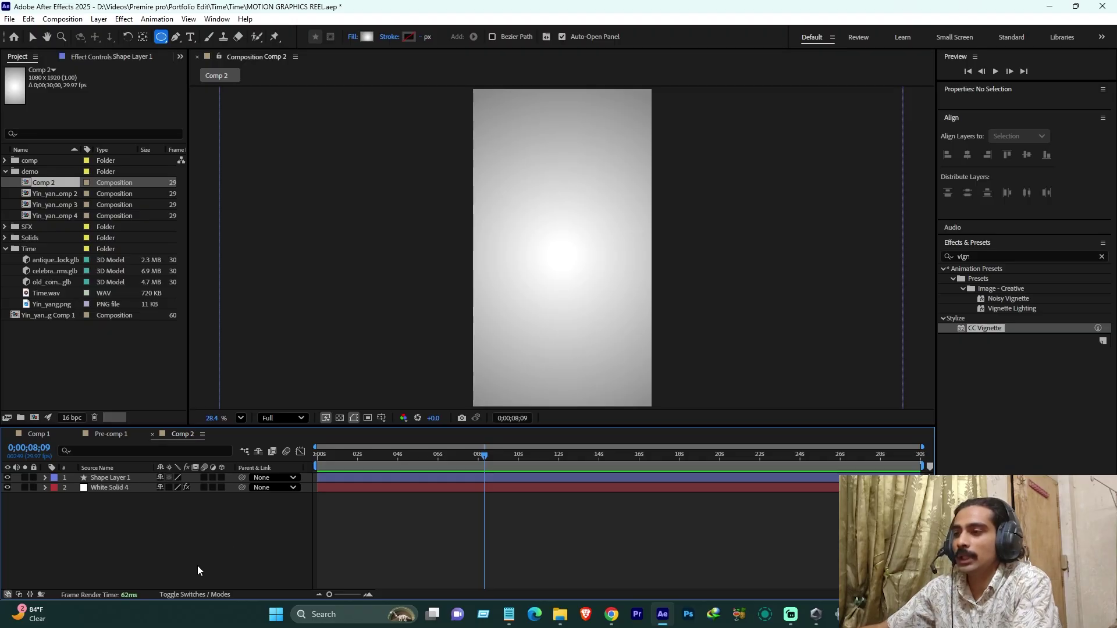
- Examine the finished reel in Pre-comp 1 and in Comp 1 around 0:00:01:13, and return to Comp 2
{"action": "left_click", "coordinate": [111, 434]}
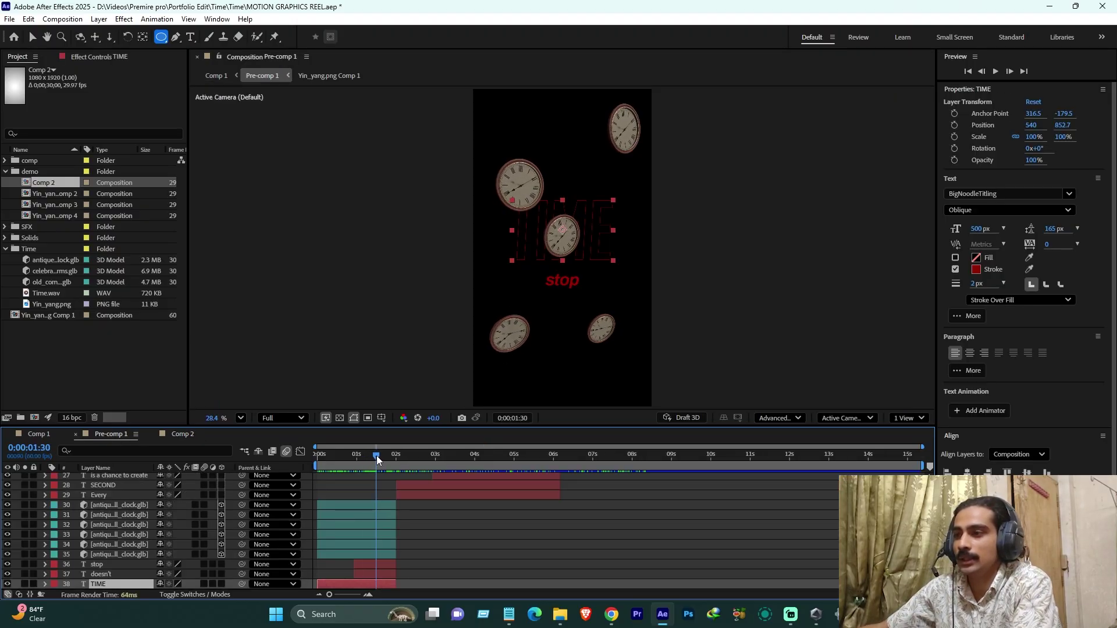
{"action": "left_click", "coordinate": [58, 436]}
{"action": "mouse_move", "coordinate": [357, 456]}
{"action": "left_mouse_down"}
{"action": "mouse_move", "coordinate": [377, 459]}
{"action": "mouse_move", "coordinate": [332, 458]}
{"action": "mouse_move", "coordinate": [375, 460]}
{"action": "mouse_move", "coordinate": [365, 459]}
{"action": "left_mouse_up"}
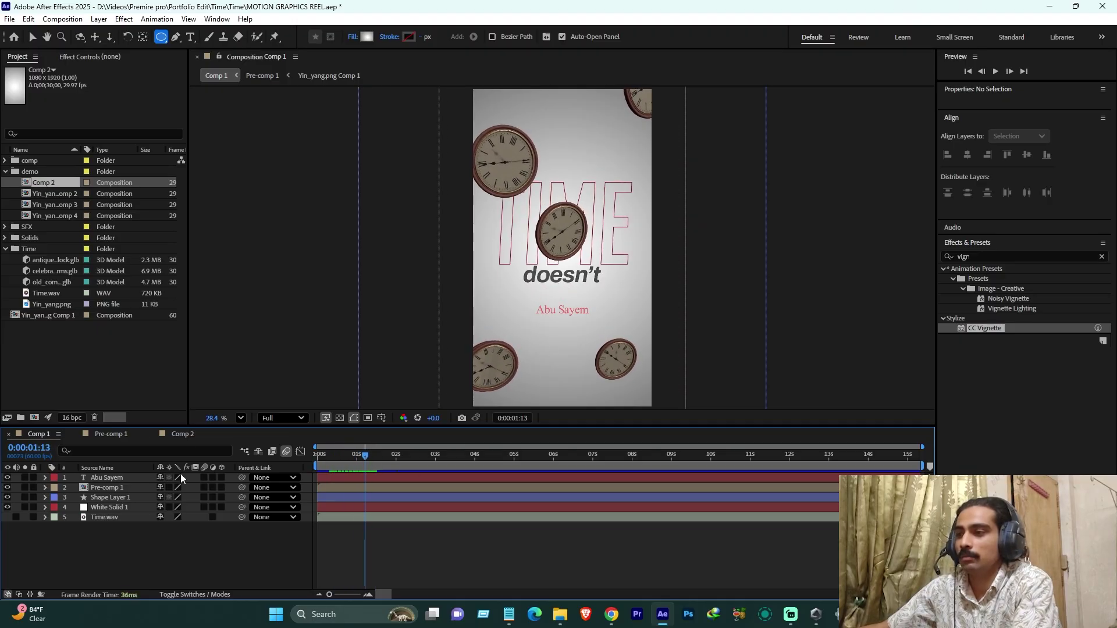
{"action": "left_click", "coordinate": [183, 434]}
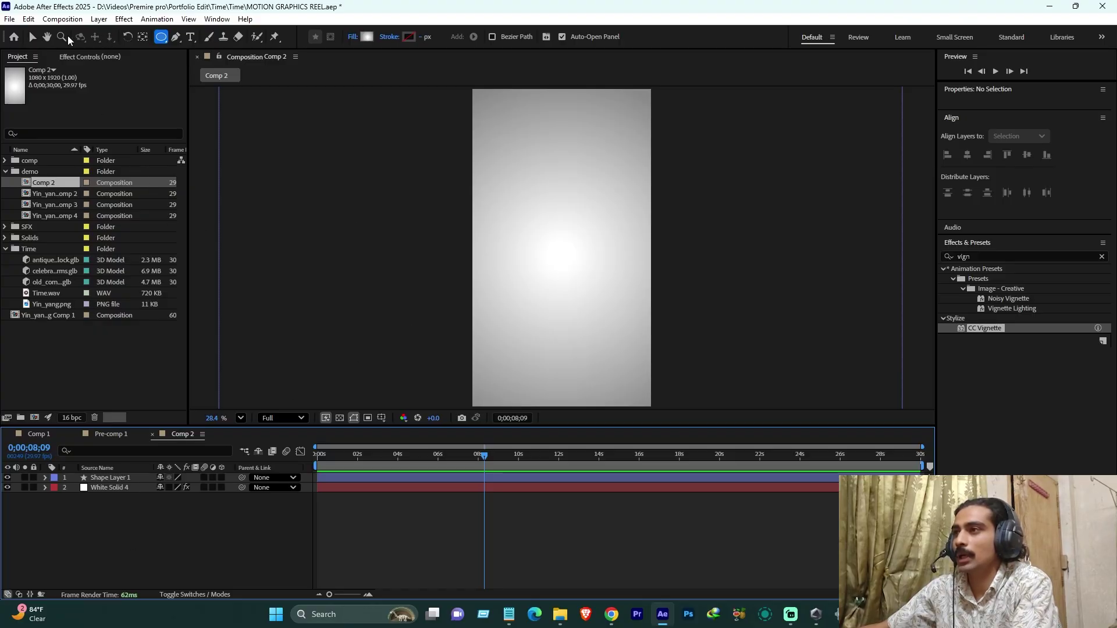
- Add a text layer with the creator's name to Comp 2, centre it horizontally and vertically in the composition, and deselect it
{"action": "key", "text": "ctrl+t"}
{"action": "left_click", "coordinate": [527, 201]}
{"action": "type", "text": "SAYEM"}
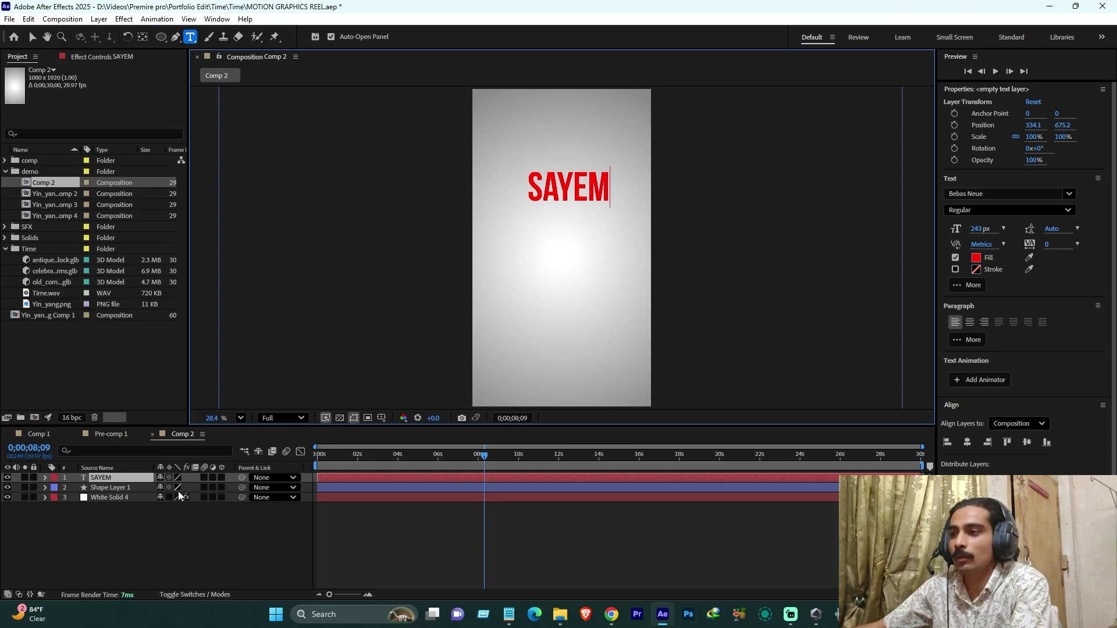
{"action": "left_click", "coordinate": [967, 442]}
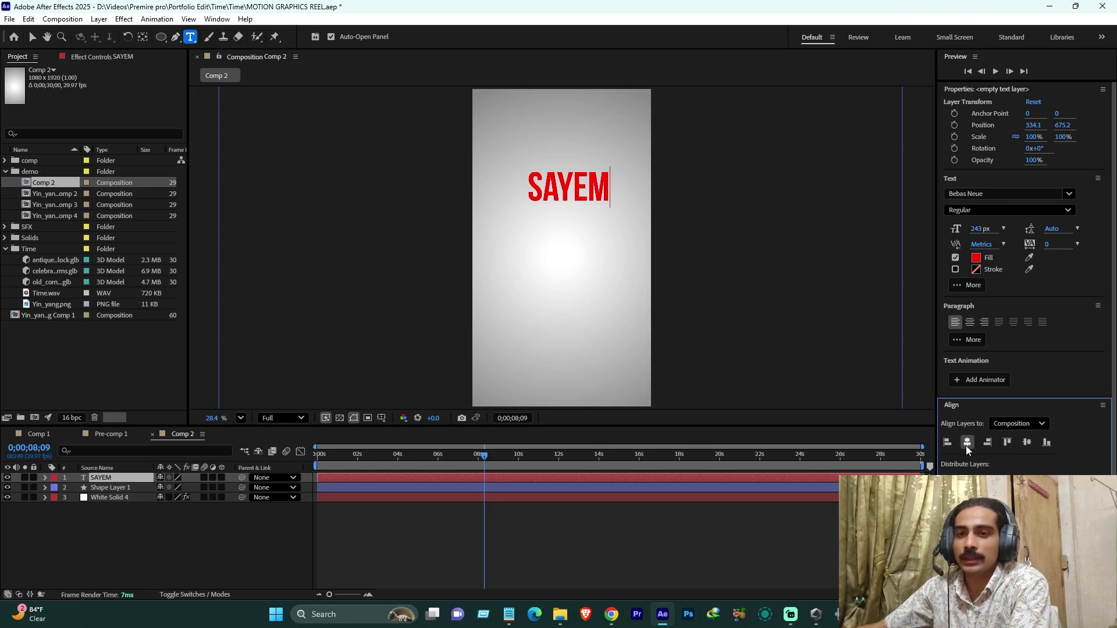
{"action": "left_click", "coordinate": [1027, 443]}
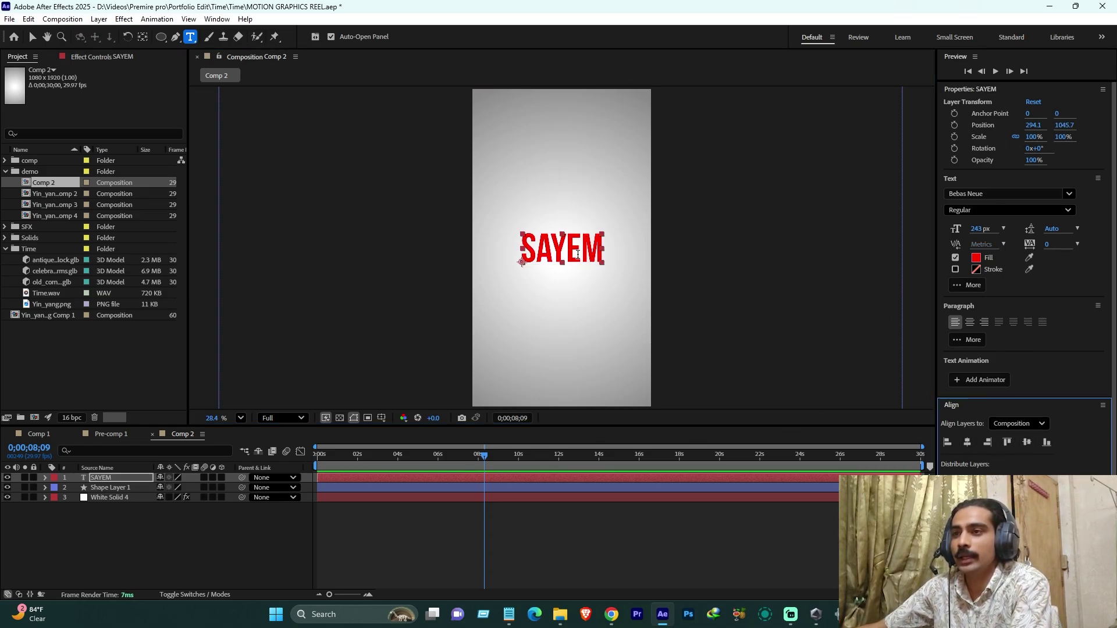
{"action": "left_click", "coordinate": [117, 525]}
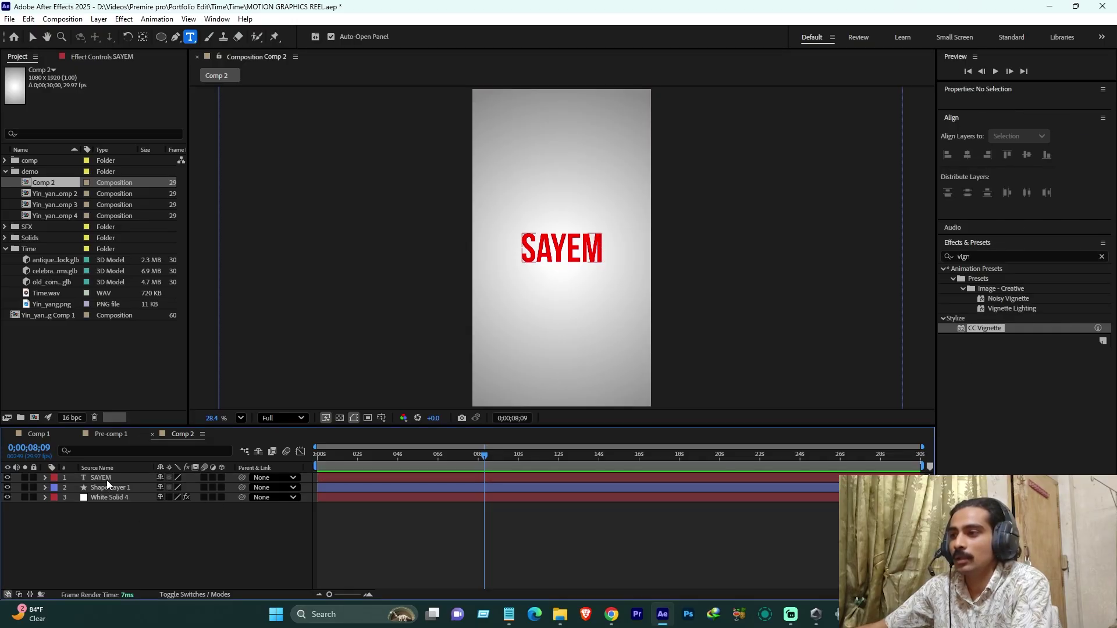
- Add an Opacity text animator to the name text layer and set the animator's opacity to 0%
{"action": "left_click", "coordinate": [91, 478]}
{"action": "left_click", "coordinate": [46, 478]}
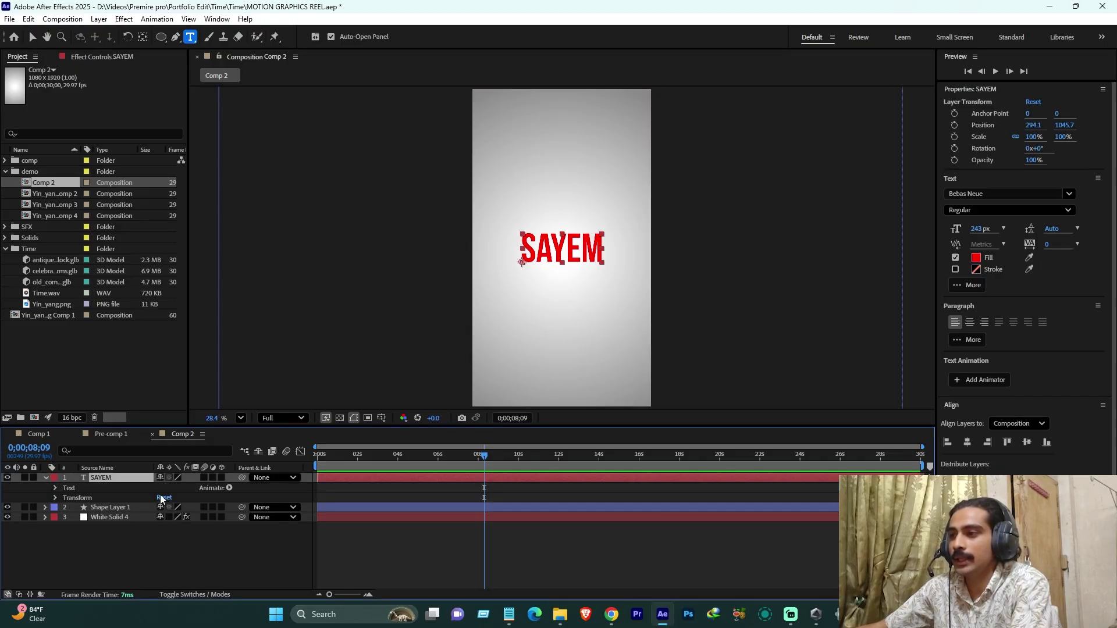
{"action": "left_click", "coordinate": [230, 488]}
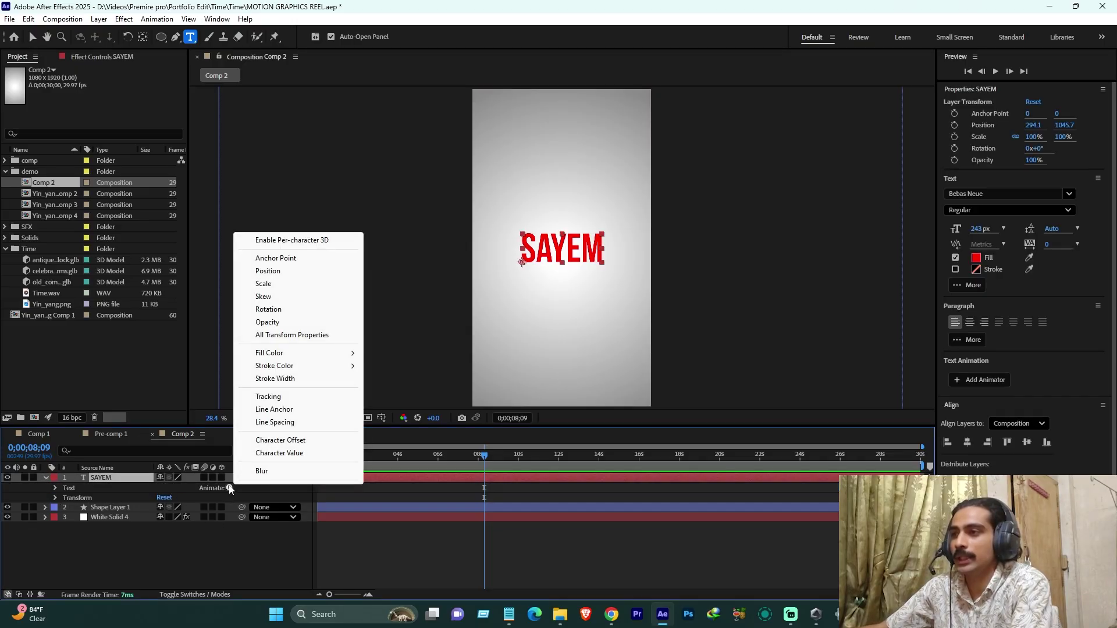
{"action": "left_click", "coordinate": [278, 322]}
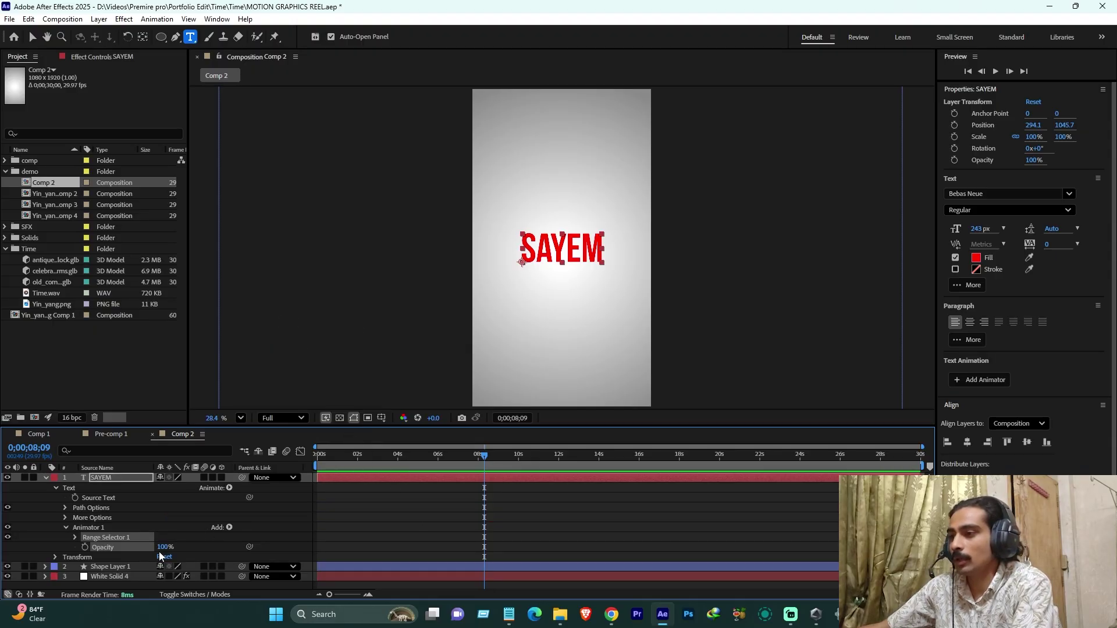
{"action": "left_click_drag", "start_coordinate": [164, 547], "coordinate": [98, 548]}
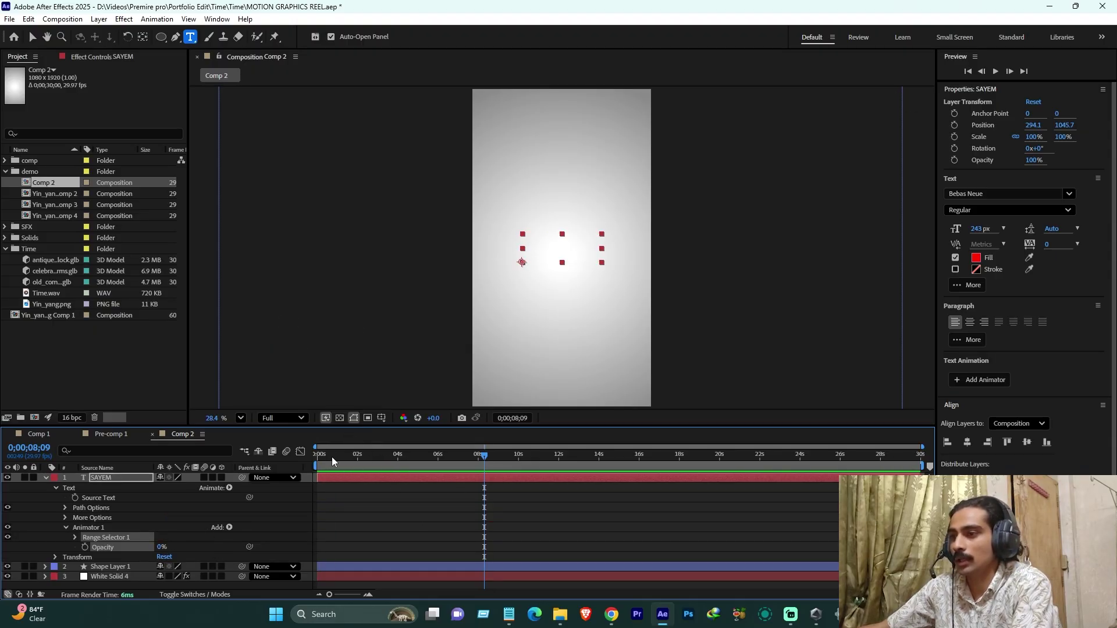
- Keyframe Range Selector 1's Offset at 0% on 0;00;01;27 and at 100% on 0;00;04;01, and preview the text reveal
{"action": "left_click", "coordinate": [355, 459]}
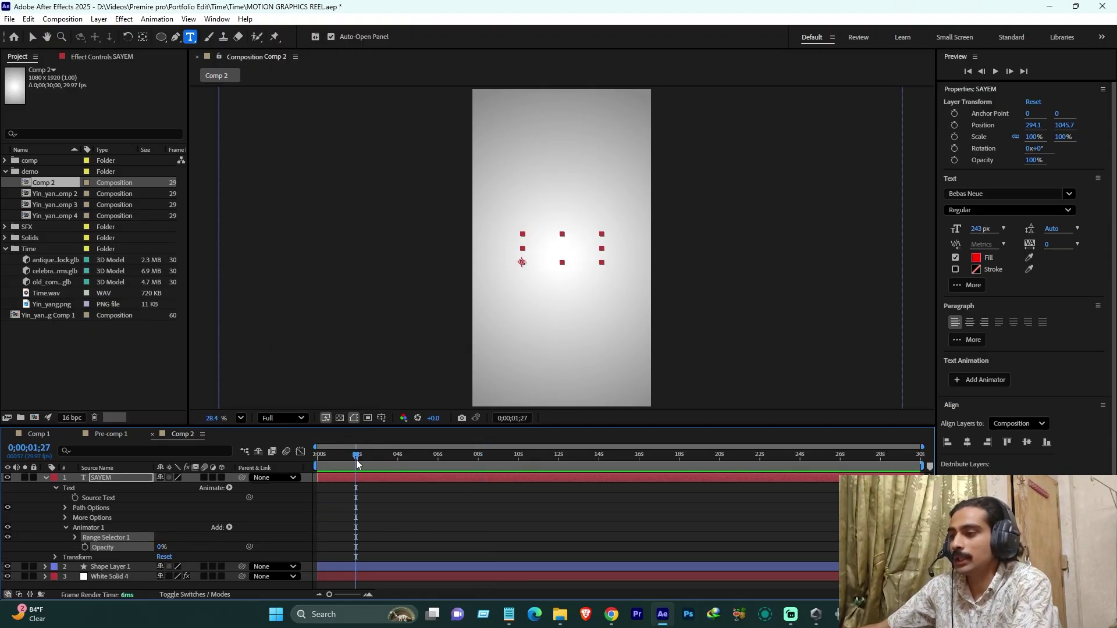
{"action": "left_click", "coordinate": [75, 537]}
{"action": "scroll", "coordinate": [110, 545], "scroll_direction": "down", "scroll_amount": 1}
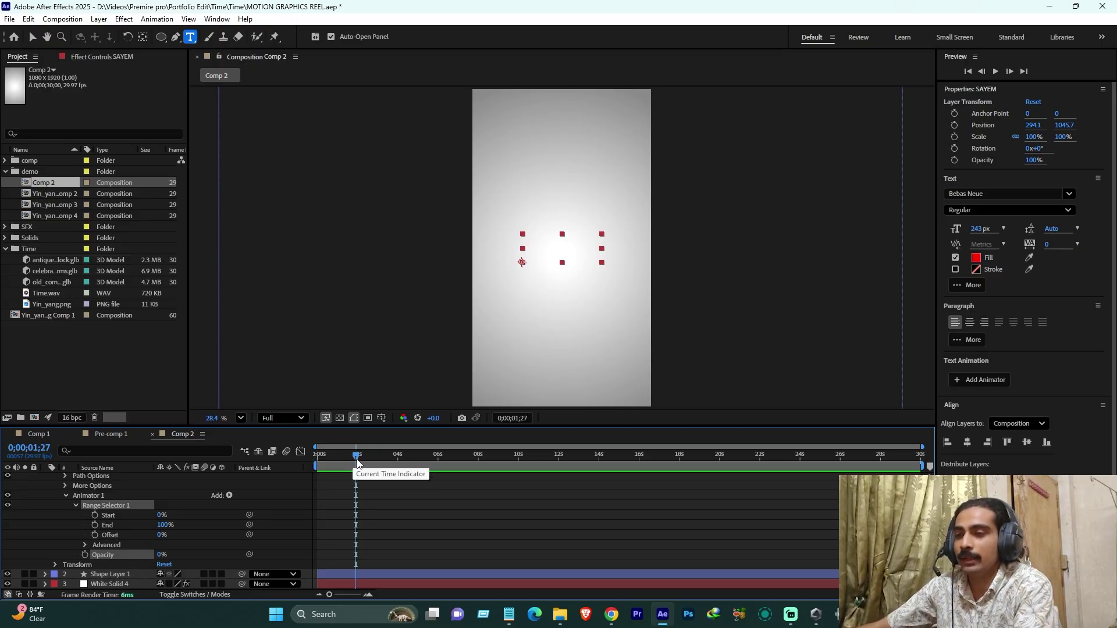
{"action": "left_click", "coordinate": [95, 535]}
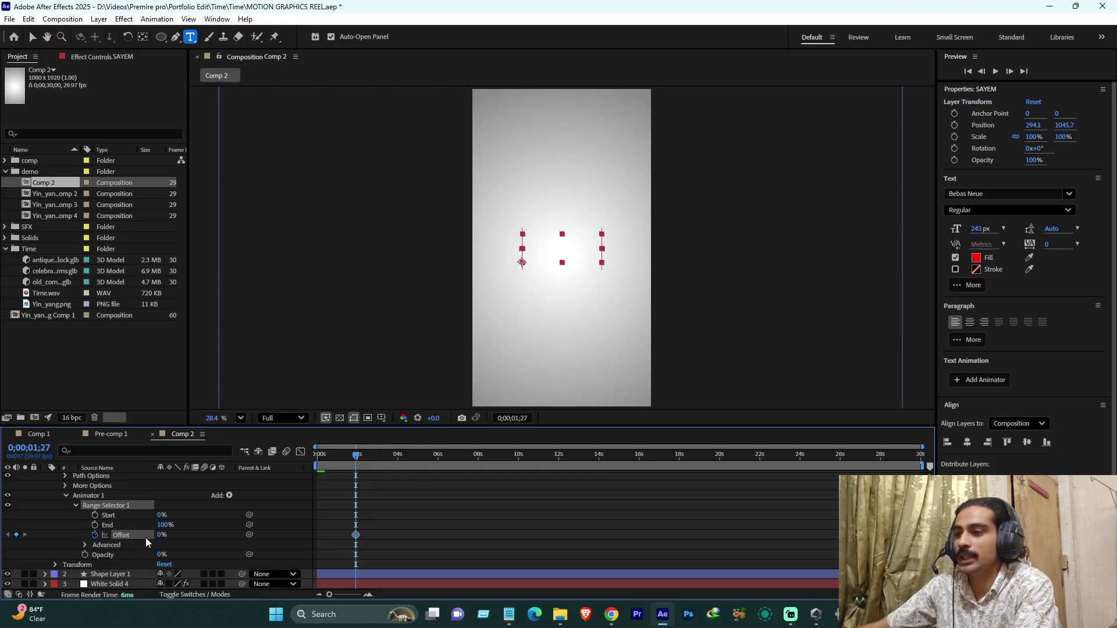
{"action": "left_click", "coordinate": [398, 460]}
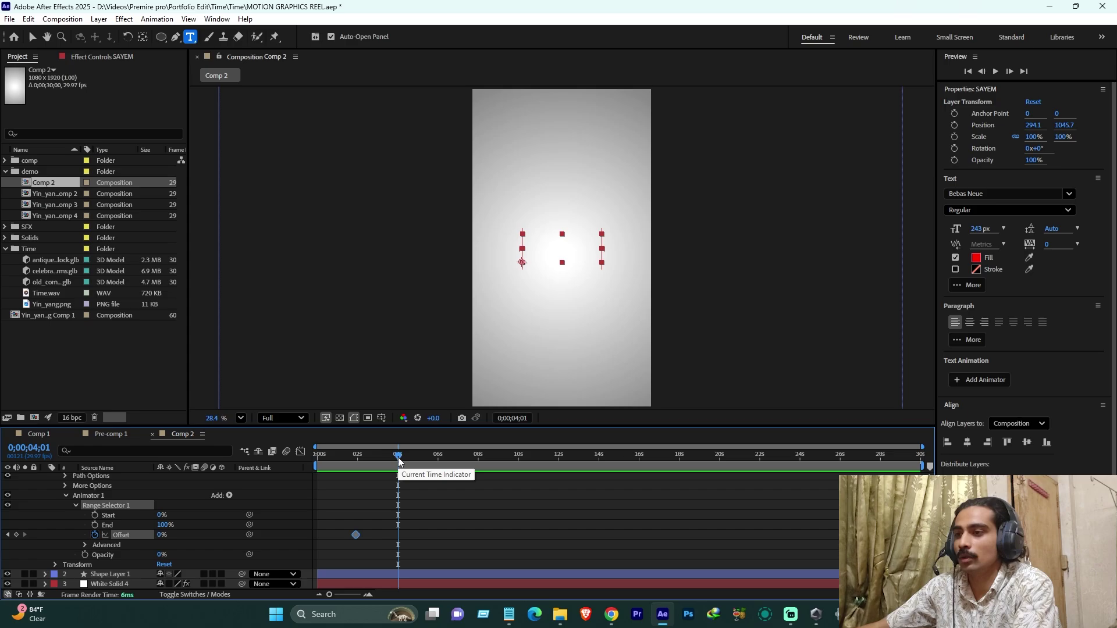
{"action": "left_click", "coordinate": [163, 535]}
{"action": "type", "text": "10"}
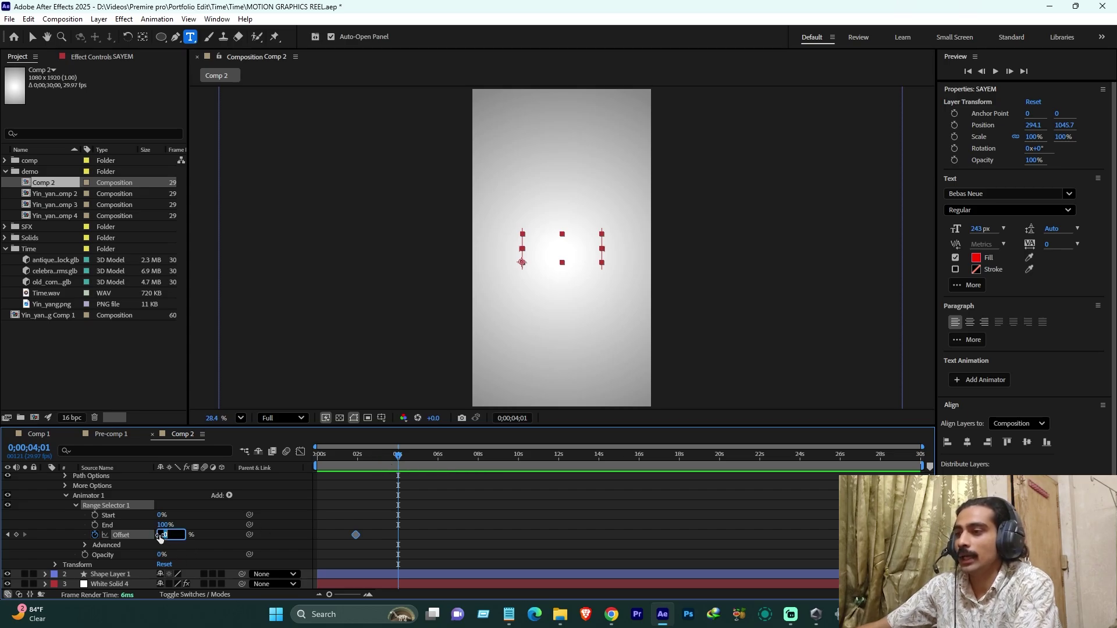
{"action": "type", "text": "0"}
{"action": "key", "text": "Return"}
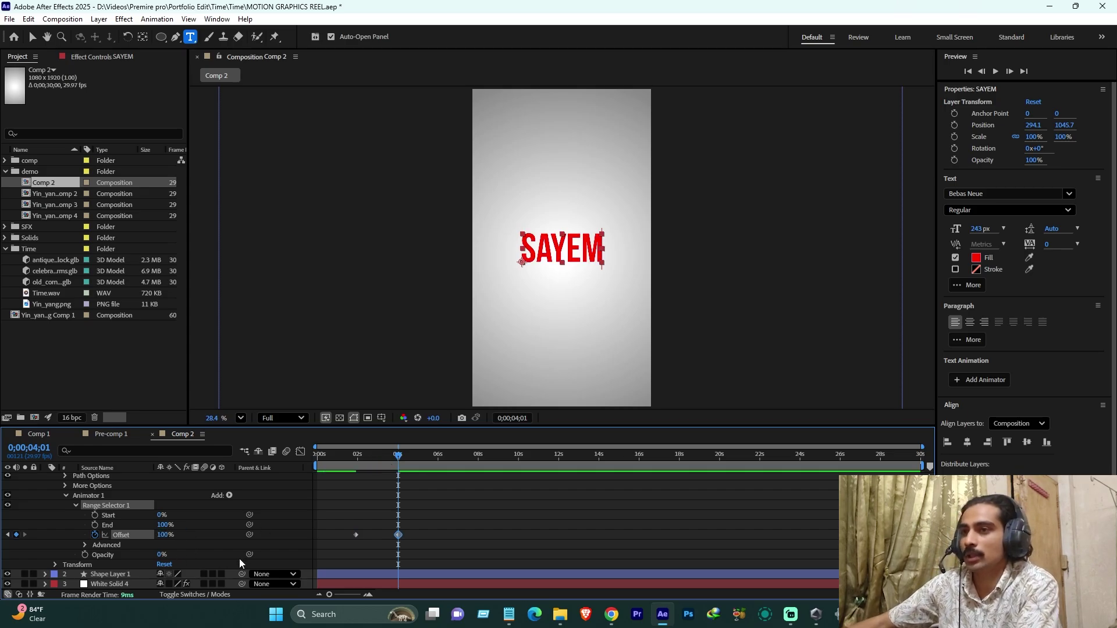
{"action": "left_click_drag", "start_coordinate": [354, 463], "coordinate": [386, 464]}
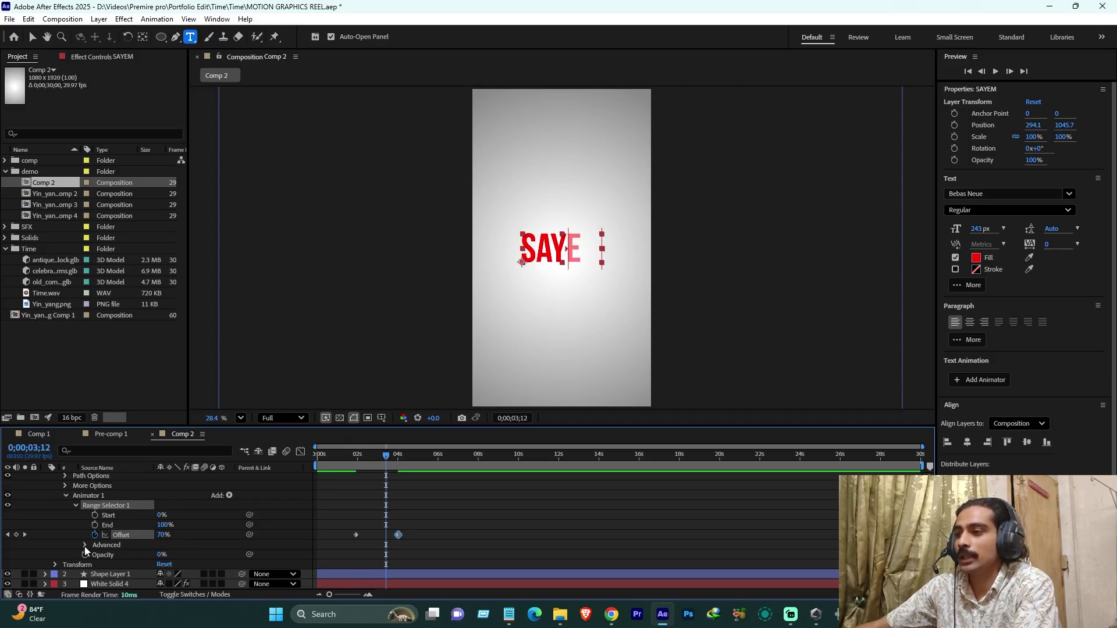
- Try basing Range Selector 1 on Words, preview the reveal, and set it back to Characters
{"action": "left_click", "coordinate": [85, 547]}
{"action": "left_click", "coordinate": [185, 516]}
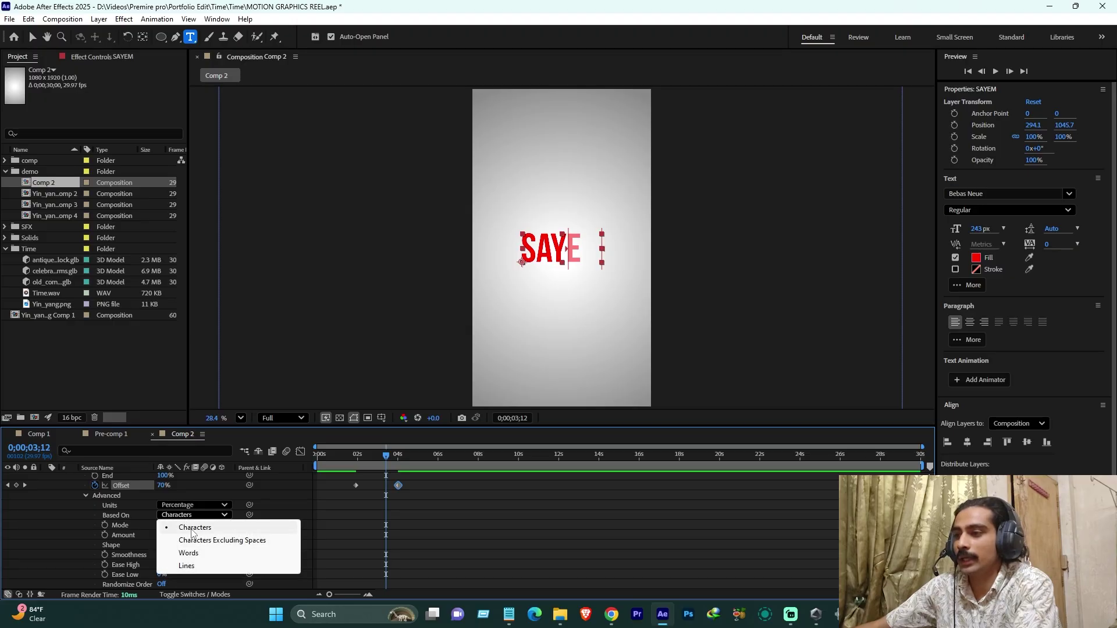
{"action": "left_click", "coordinate": [189, 553]}
{"action": "left_click_drag", "start_coordinate": [348, 461], "coordinate": [394, 462]}
{"action": "left_click", "coordinate": [192, 516]}
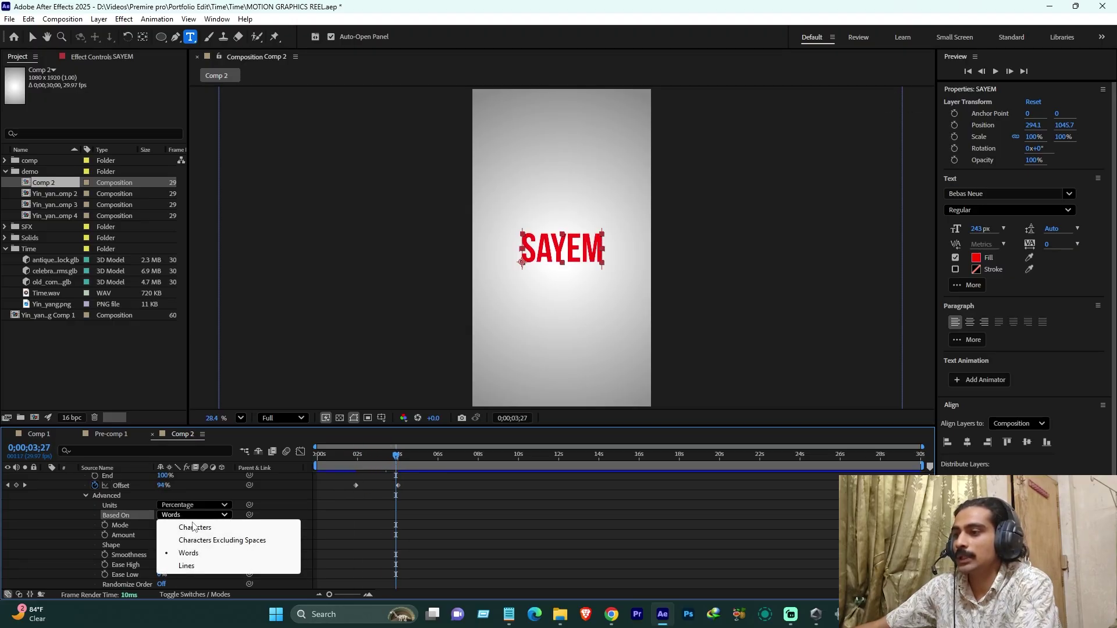
{"action": "left_click", "coordinate": [198, 525]}
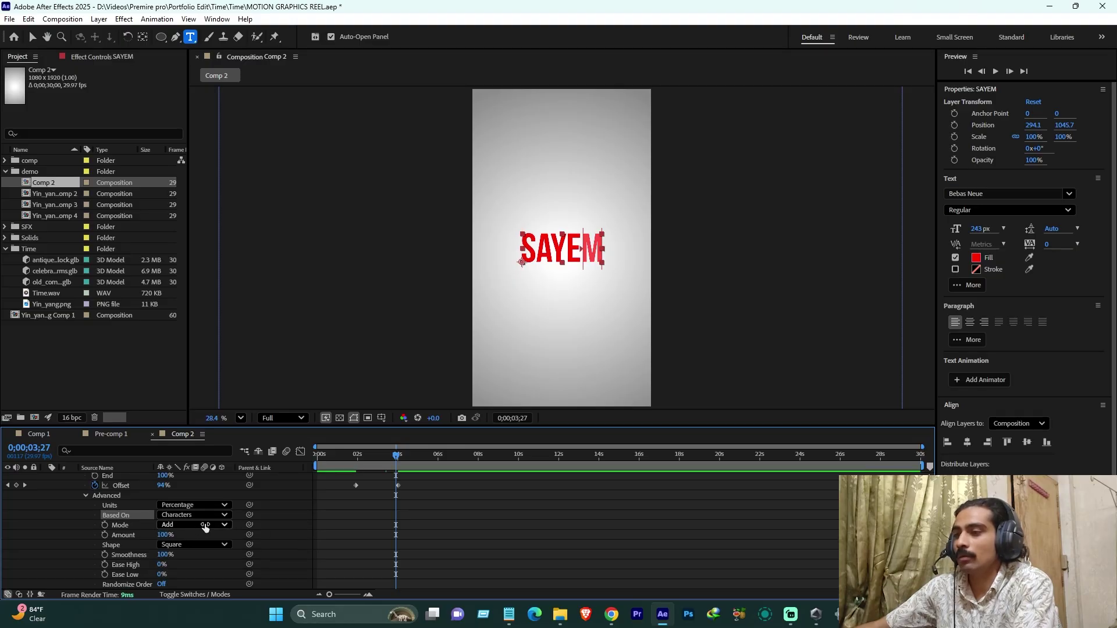
- Turn on Randomize Order in the range selector's advanced settings and preview the random letter reveal
{"action": "scroll", "coordinate": [198, 561], "scroll_direction": "down", "scroll_amount": 1}
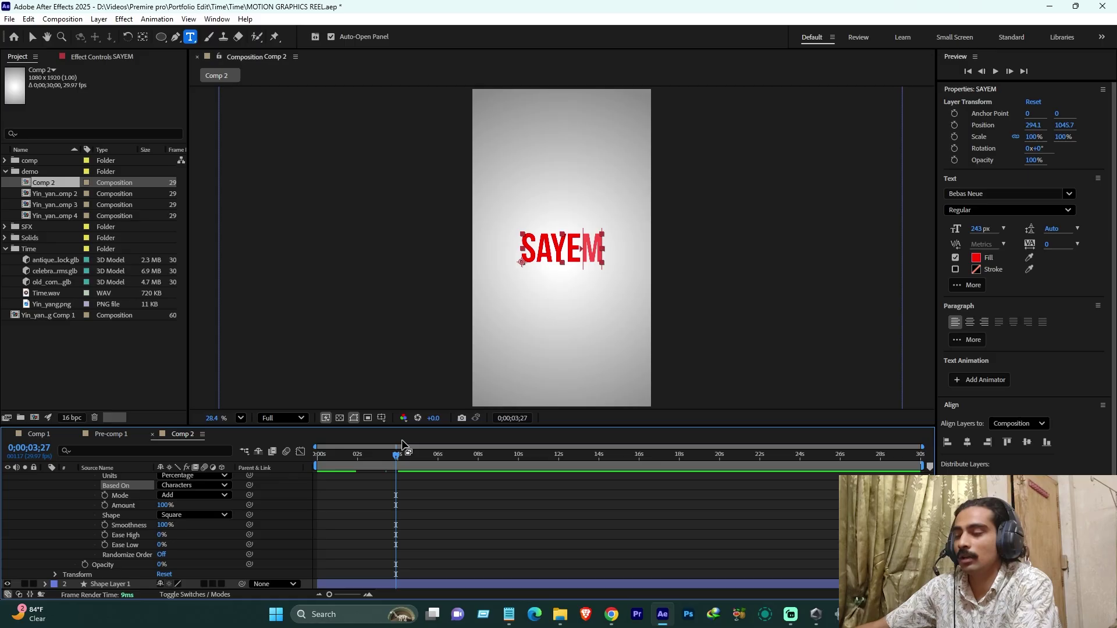
{"action": "left_click", "coordinate": [161, 555]}
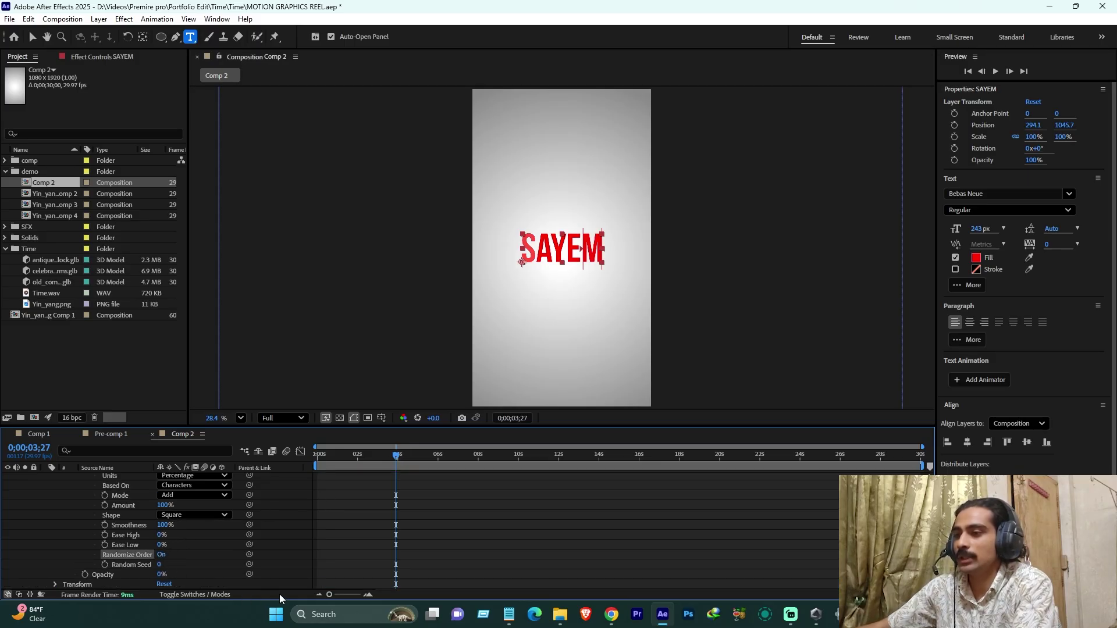
{"action": "left_click", "coordinate": [362, 459]}
{"action": "left_click_drag", "start_coordinate": [364, 462], "coordinate": [390, 468]}
- Compare how "doesn't" and "stop" appear in Comp 1 with the name's random reveal in Comp 2, and return to Comp 2
{"action": "key", "text": "shift+comma"}
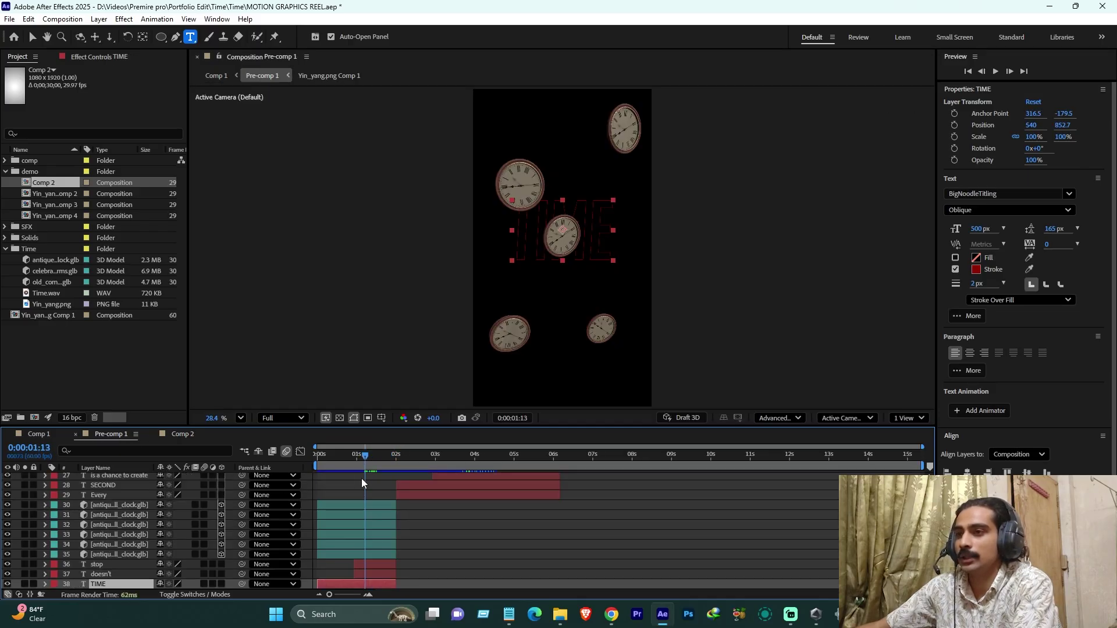
{"action": "left_click", "coordinate": [47, 437]}
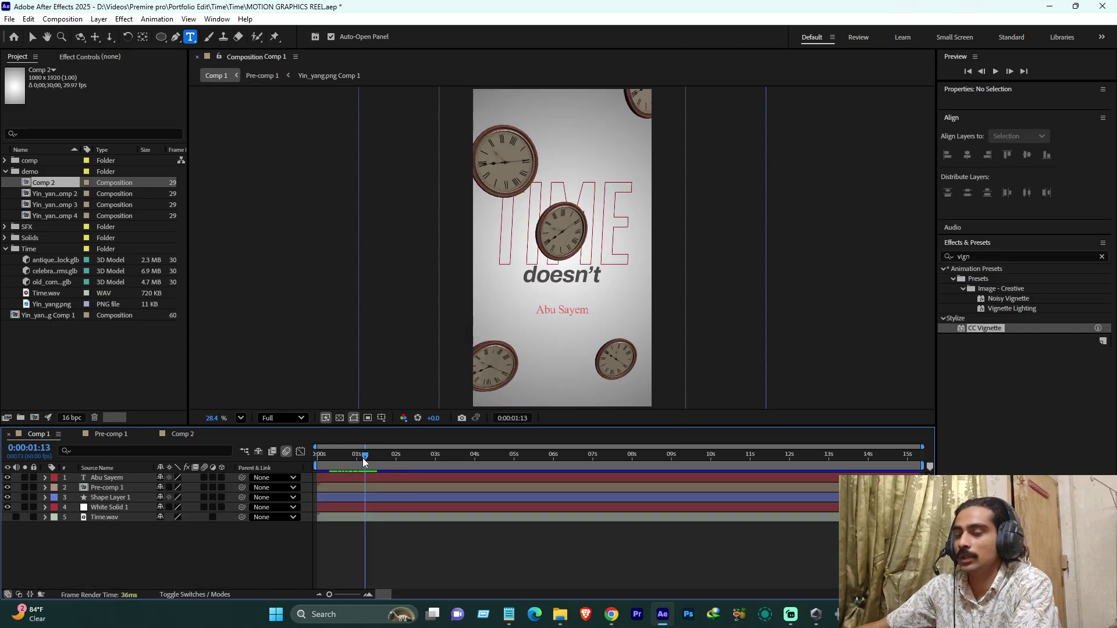
{"action": "left_click_drag", "start_coordinate": [364, 459], "coordinate": [375, 458]}
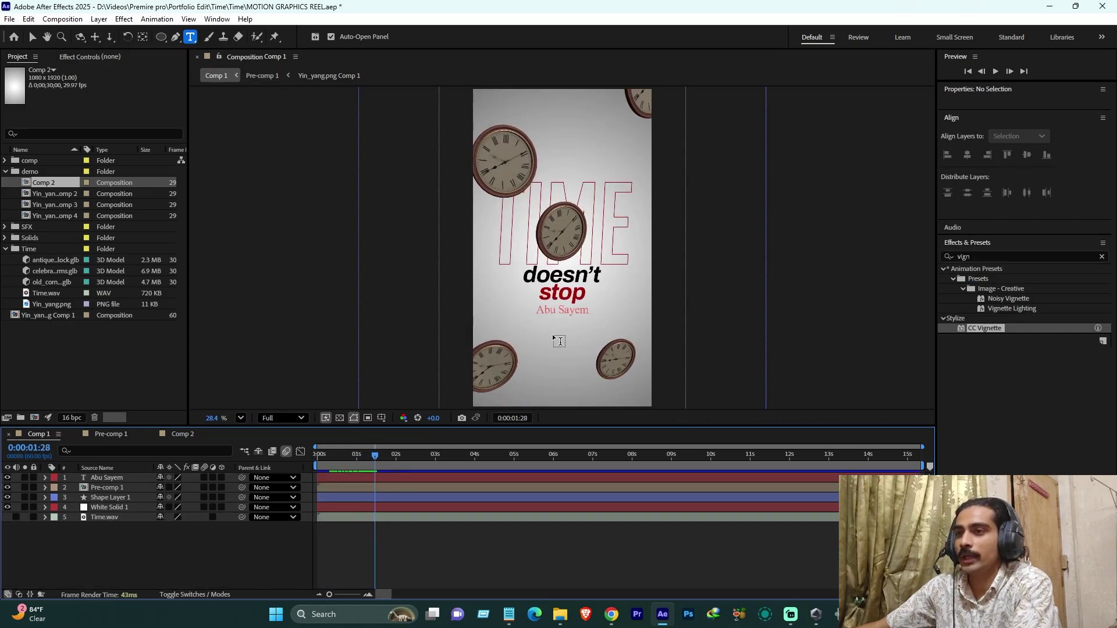
{"action": "left_click", "coordinate": [186, 434]}
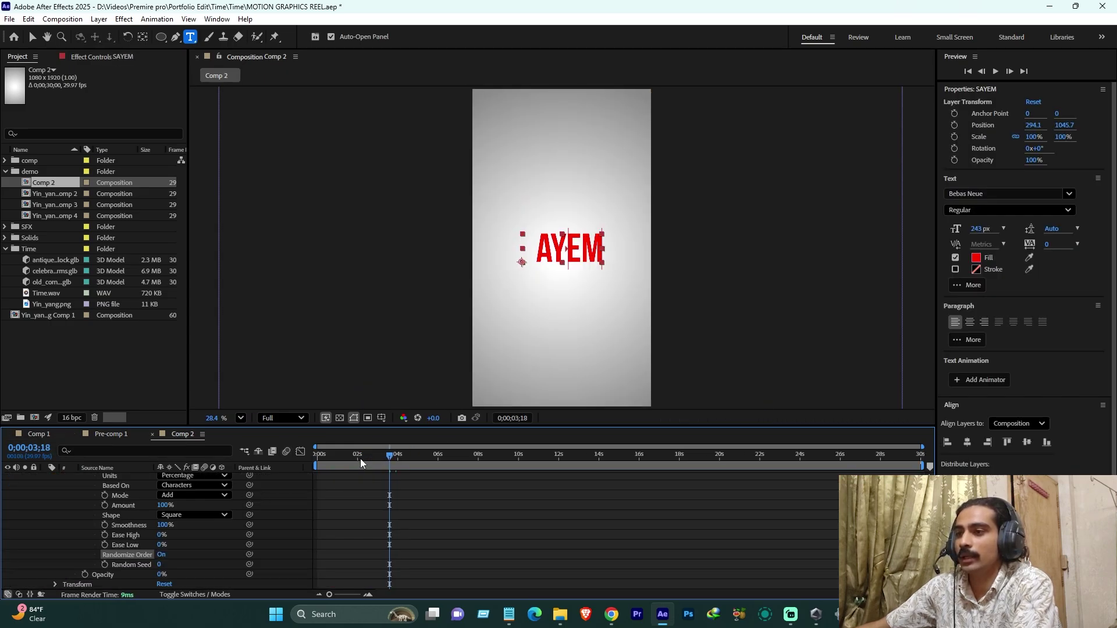
{"action": "left_click_drag", "start_coordinate": [361, 459], "coordinate": [390, 462]}
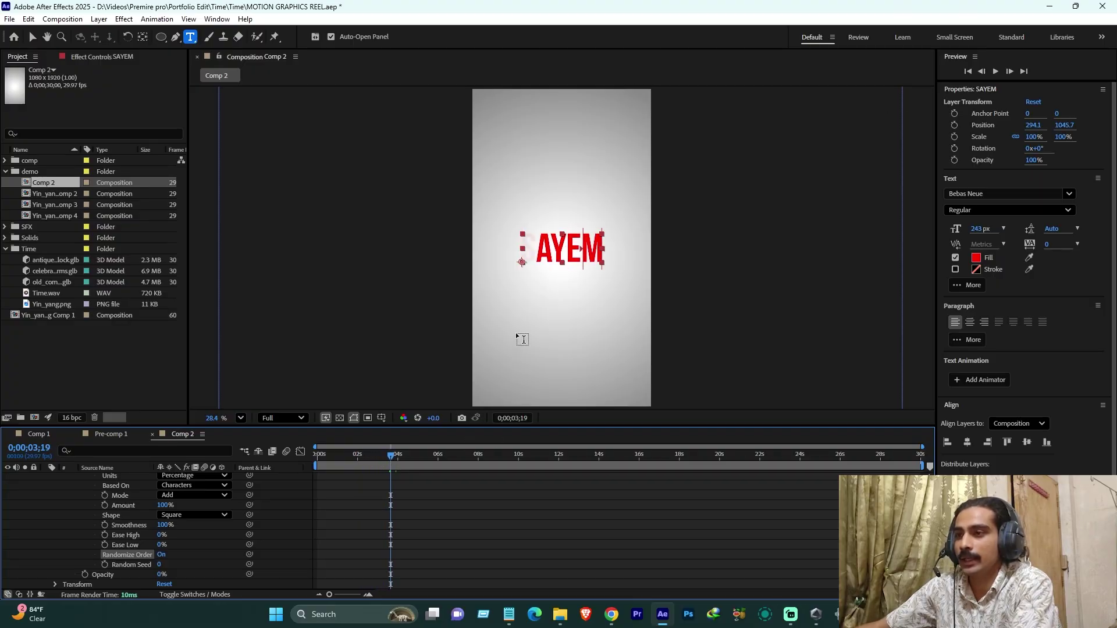
{"action": "key", "text": "shift+period"}
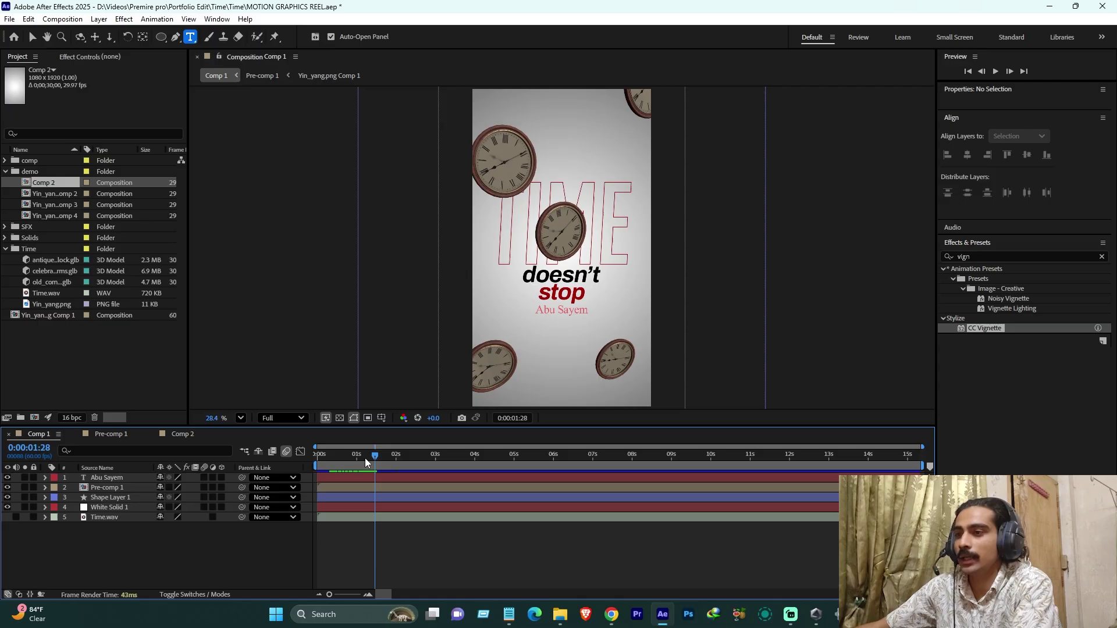
{"action": "left_click_drag", "start_coordinate": [365, 458], "coordinate": [376, 465]}
{"action": "left_click", "coordinate": [183, 434]}
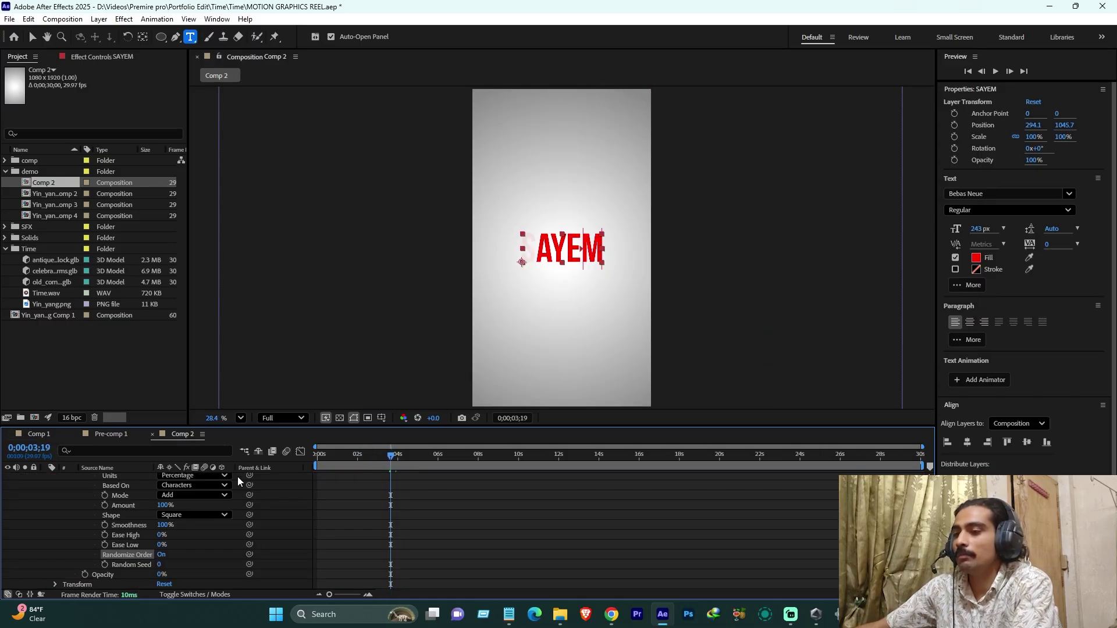
- Add an Offset keyframe of 100% to Range Selector 1 at 0;00;02;07
{"action": "scroll", "coordinate": [191, 553], "scroll_direction": "up", "scroll_amount": 4}
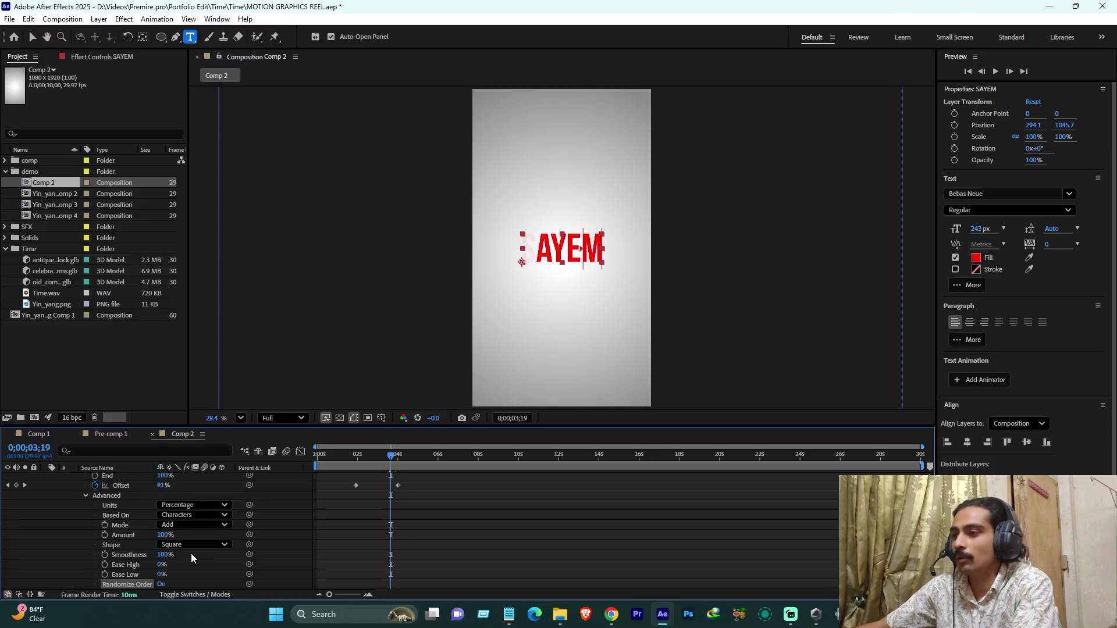
{"action": "left_click", "coordinate": [368, 456]}
{"action": "left_click_drag", "start_coordinate": [368, 455], "coordinate": [362, 456]}
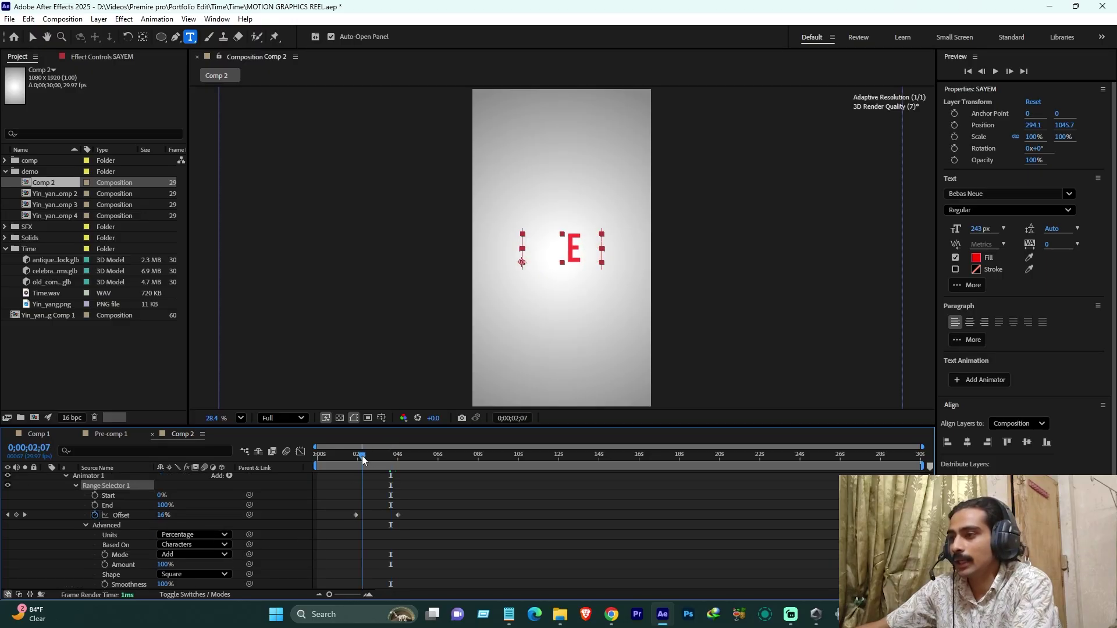
{"action": "left_click", "coordinate": [166, 513]}
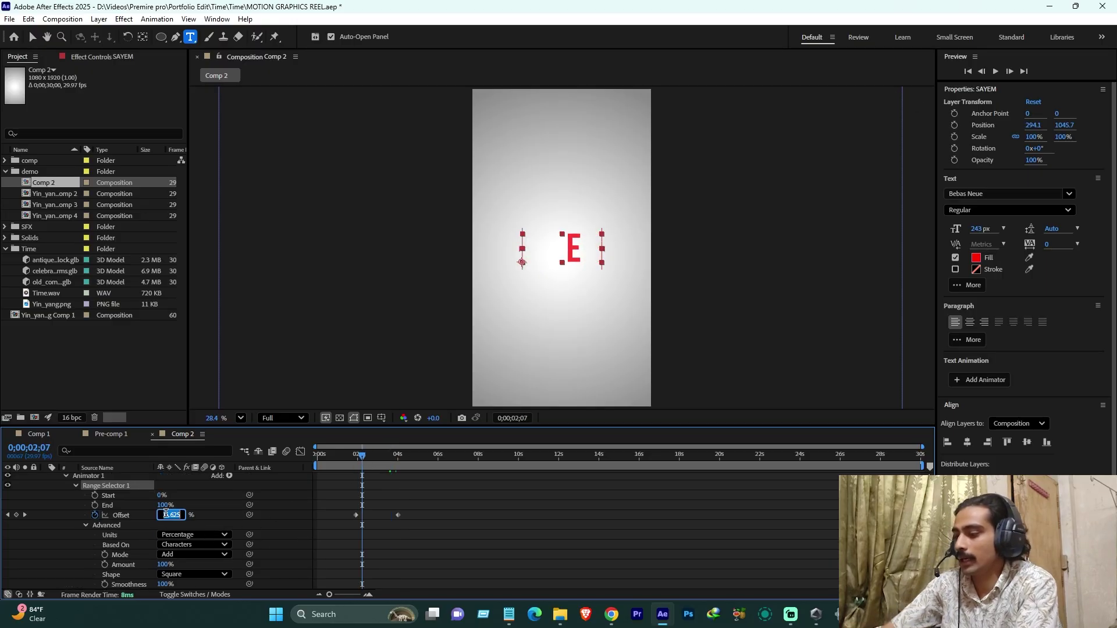
{"action": "type", "text": "100"}
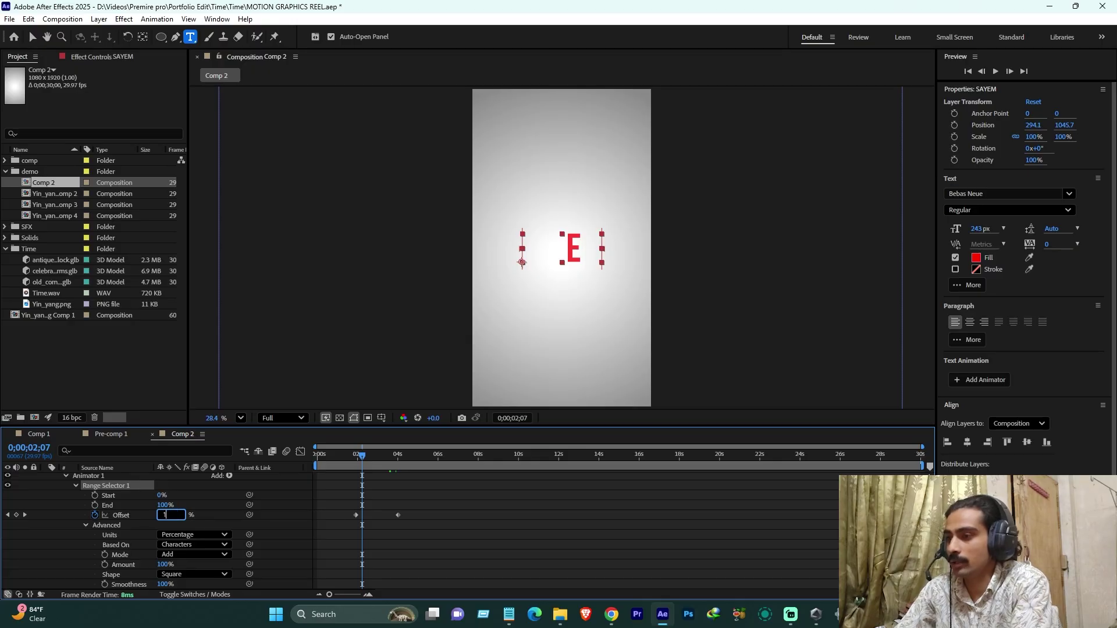
{"action": "key", "text": "Return"}
- Add an Offset keyframe of 0% to Range Selector 1 at 0;00;02;21
{"action": "left_click", "coordinate": [371, 457]}
{"action": "scroll", "coordinate": [370, 462], "scroll_direction": "up", "scroll_amount": 1}
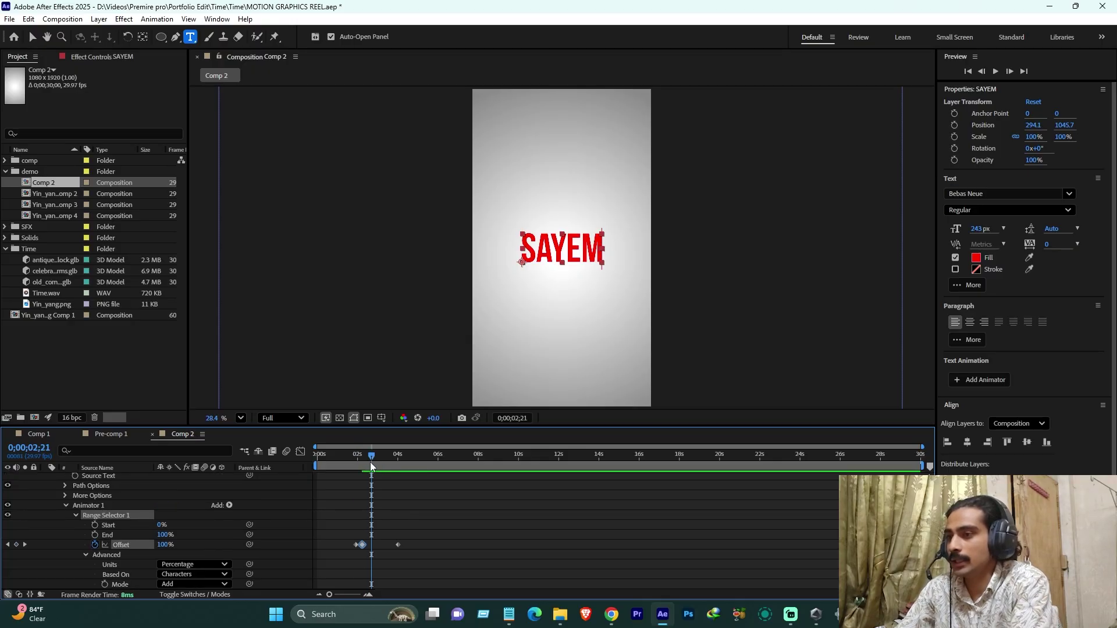
{"action": "left_click", "coordinate": [167, 545]}
{"action": "type", "text": "0"}
{"action": "key", "text": "Return"}
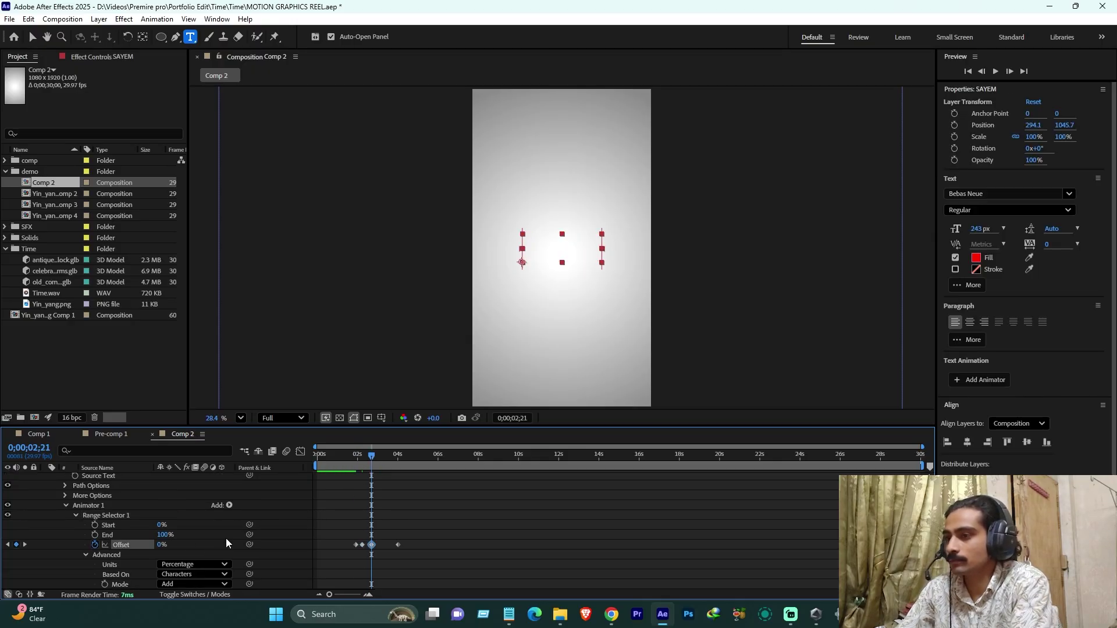
- Add an Offset keyframe of 100% to Range Selector 1 at 0;00;03;03
{"action": "left_click", "coordinate": [379, 455]}
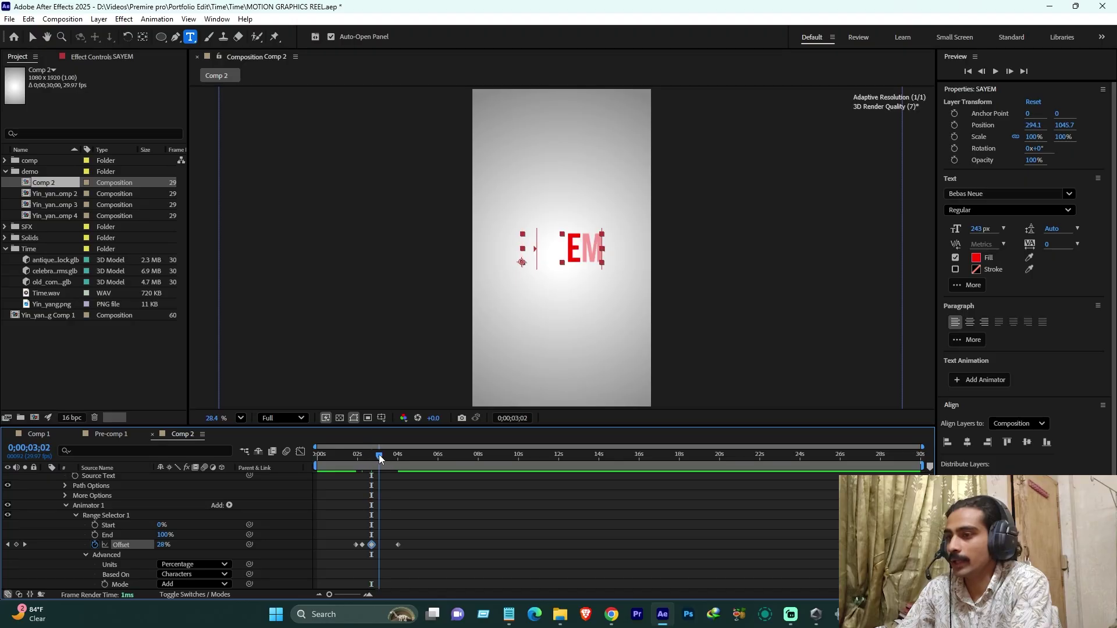
{"action": "left_click", "coordinate": [164, 543]}
{"action": "type", "text": "100"}
{"action": "key", "text": "Return"}
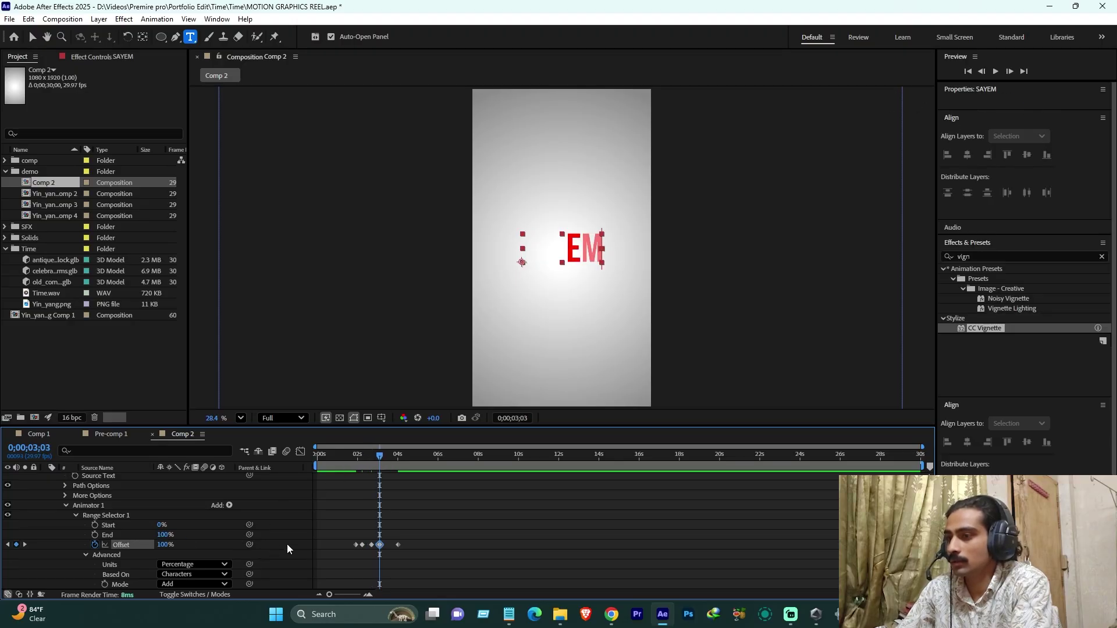
- Add an Offset keyframe of 0% to Range Selector 1 at 0;00;03;16
{"action": "left_click_drag", "start_coordinate": [391, 454], "coordinate": [389, 453]}
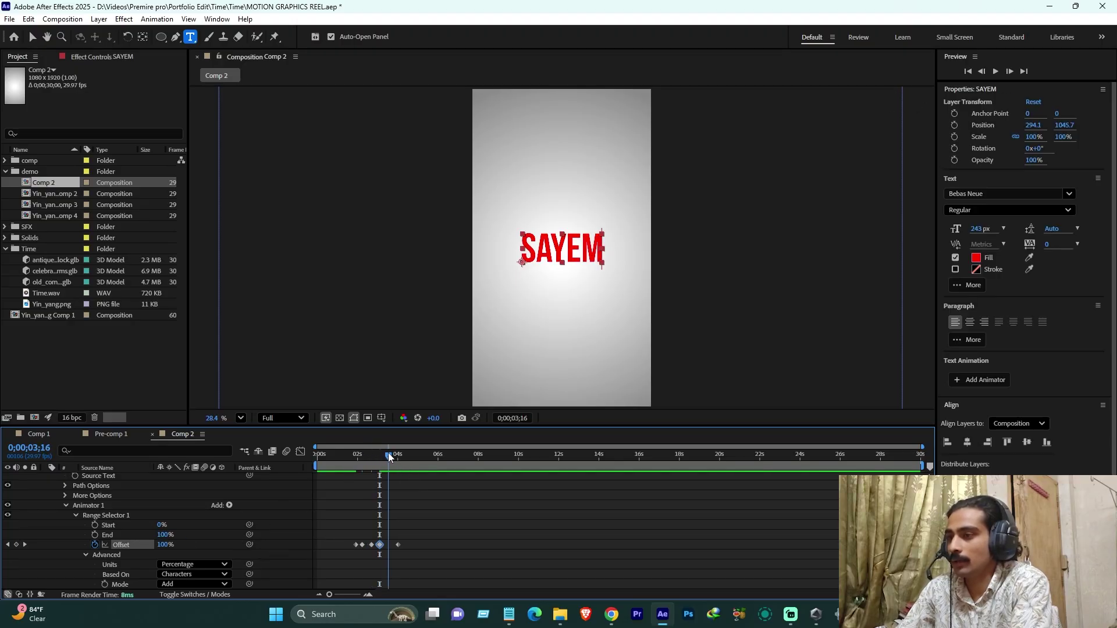
{"action": "left_click", "coordinate": [169, 543]}
{"action": "type", "text": "0"}
{"action": "key", "text": "Return"}
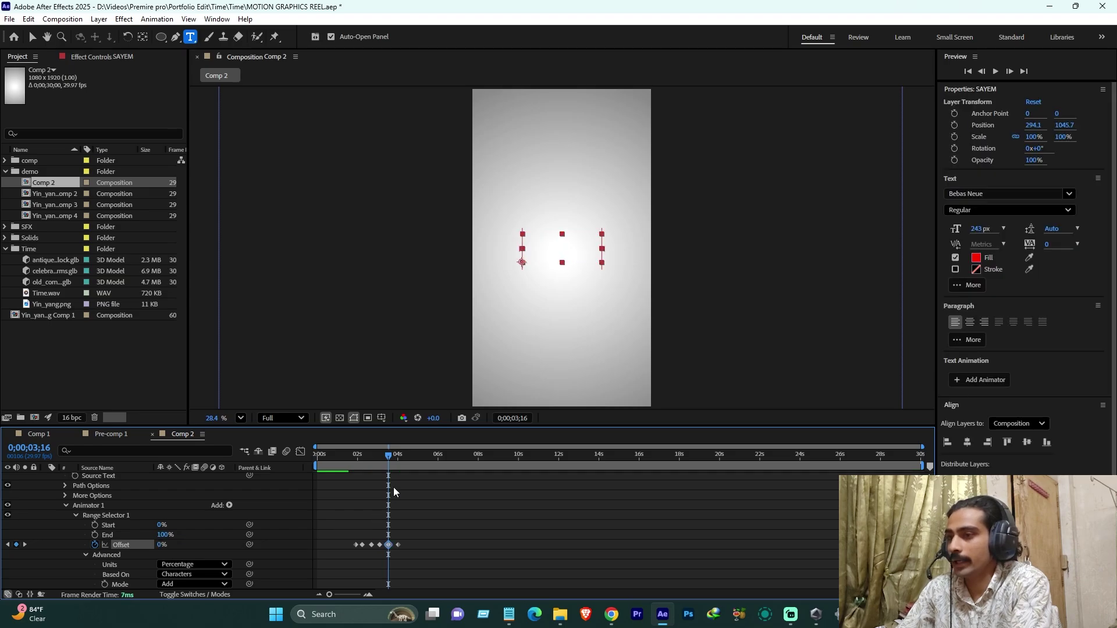
- Delete the Range Selector 1 Offset keyframes at 0;00;02;07 and 0;00;03;03
{"action": "left_click_drag", "start_coordinate": [396, 455], "coordinate": [389, 486]}
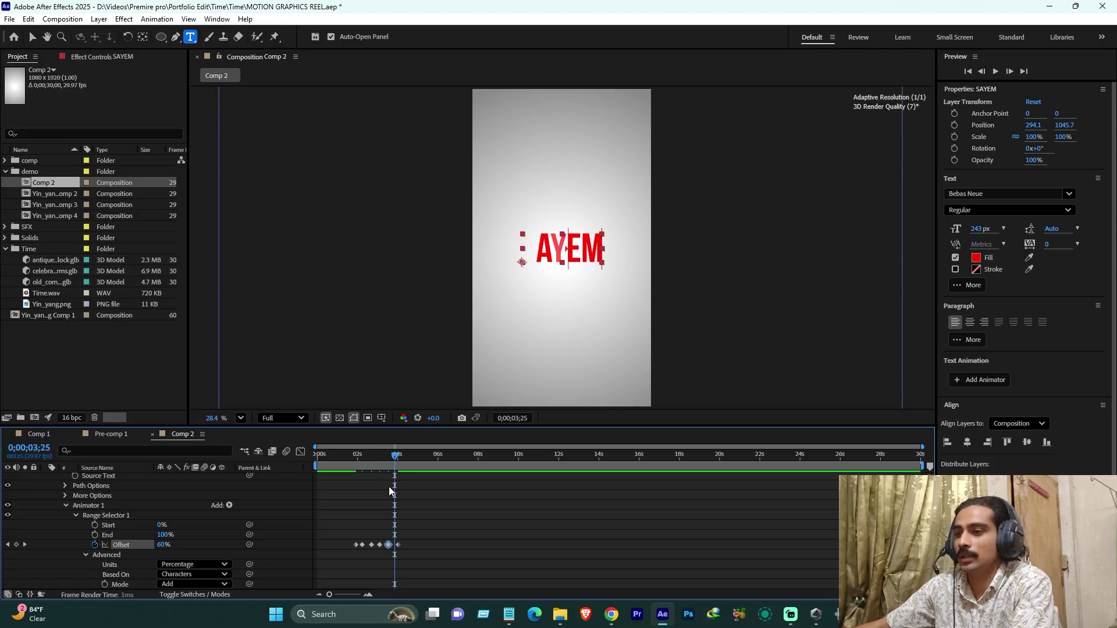
{"action": "left_click", "coordinate": [364, 540]}
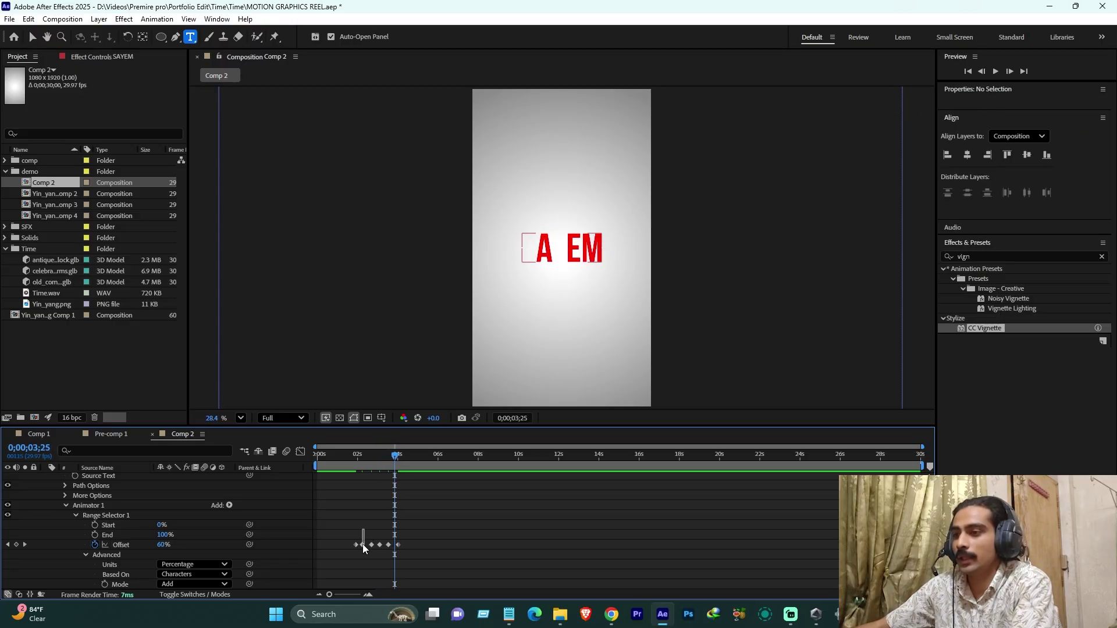
{"action": "left_click_drag", "start_coordinate": [361, 545], "coordinate": [385, 538]}
{"action": "left_click", "coordinate": [379, 540]}
{"action": "left_click", "coordinate": [380, 545]}
- Set the Offset keyframe at 0;00;02;21 to 100% and scrub through the text flicker
{"action": "mouse_move", "coordinate": [352, 455]}
{"action": "left_mouse_down"}
{"action": "mouse_move", "coordinate": [382, 466]}
{"action": "mouse_move", "coordinate": [372, 466]}
{"action": "left_mouse_up"}
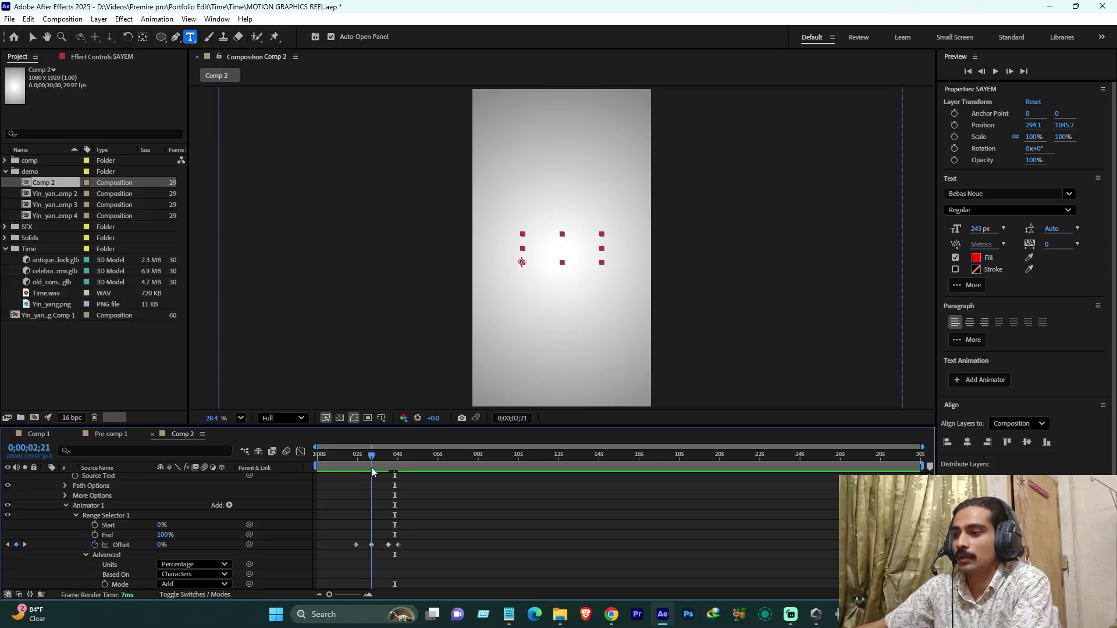
{"action": "key", "text": "alt+bracketleft"}
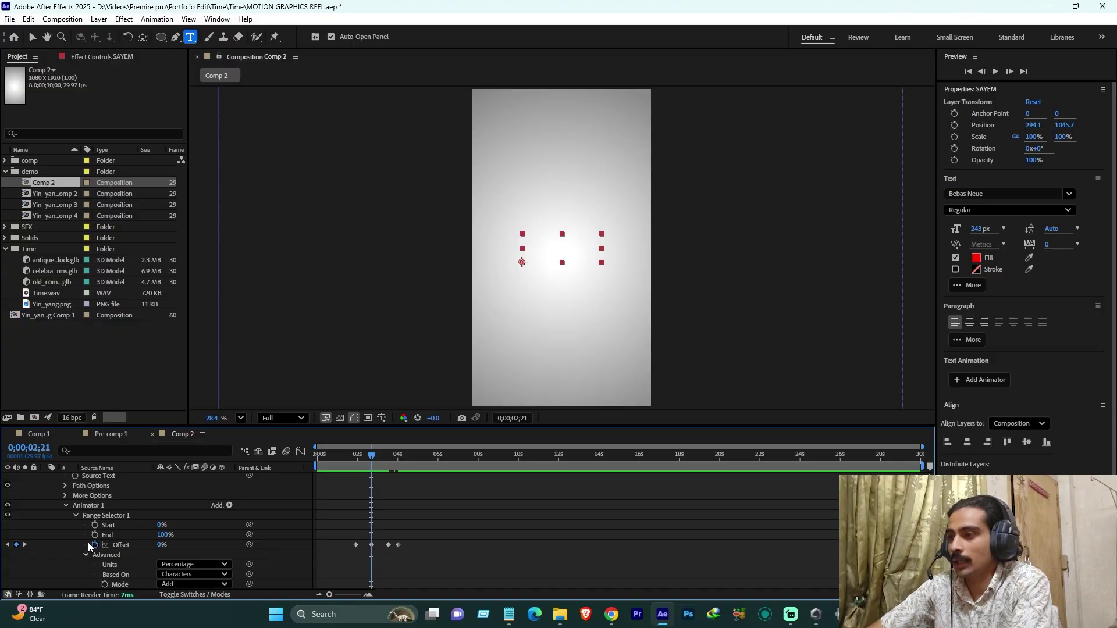
{"action": "left_click", "coordinate": [158, 545]}
{"action": "type", "text": "100"}
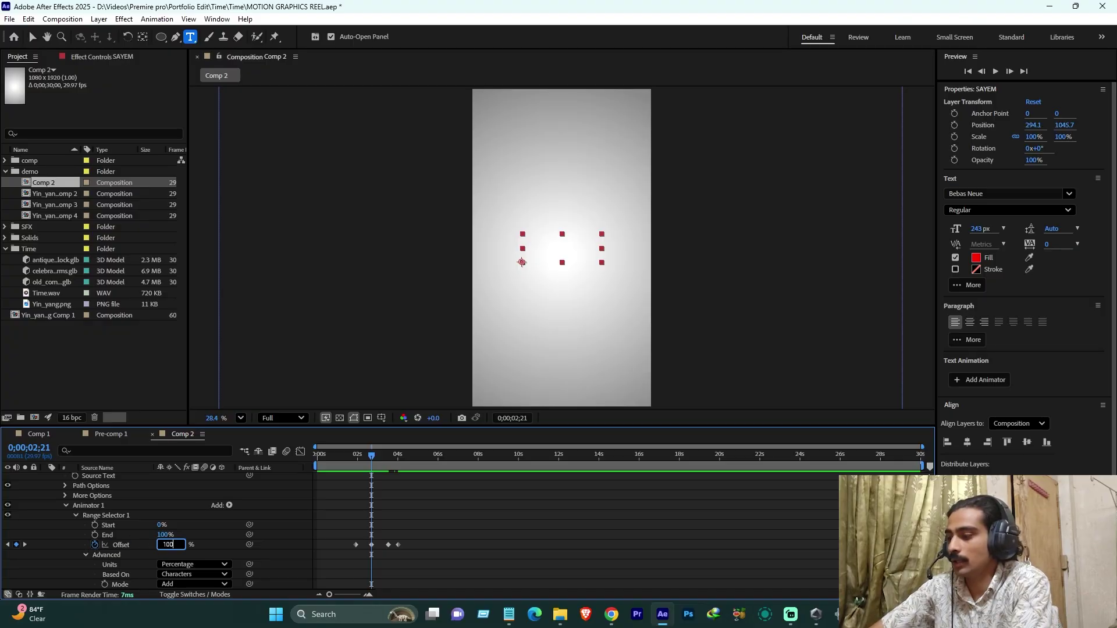
{"action": "key", "text": "Return"}
{"action": "left_click_drag", "start_coordinate": [371, 455], "coordinate": [387, 459]}
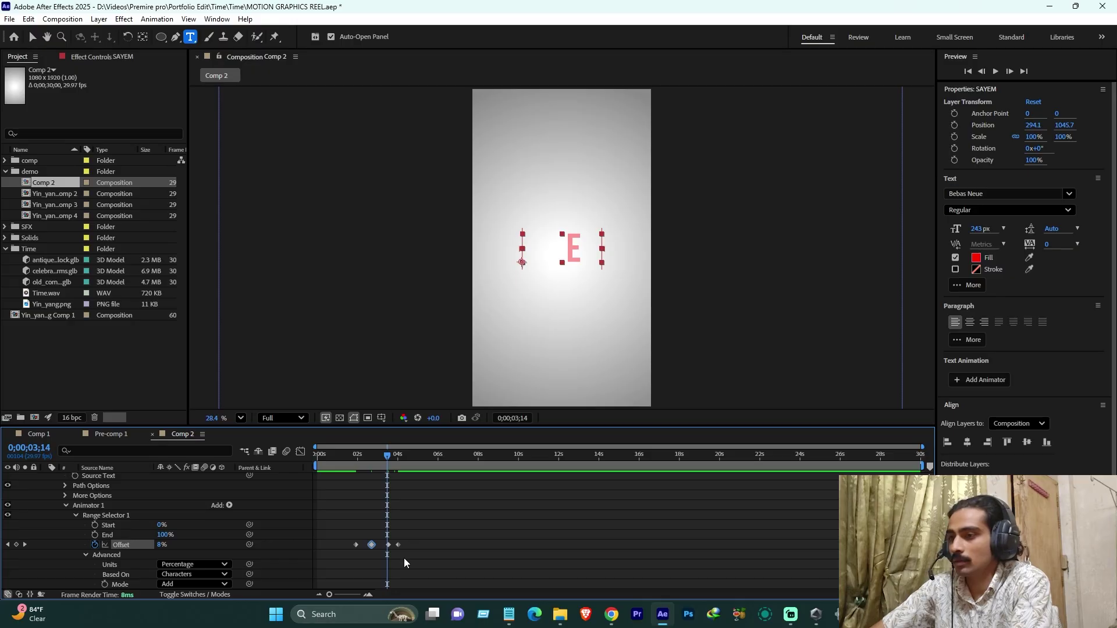
{"action": "left_click_drag", "start_coordinate": [342, 459], "coordinate": [374, 469]}
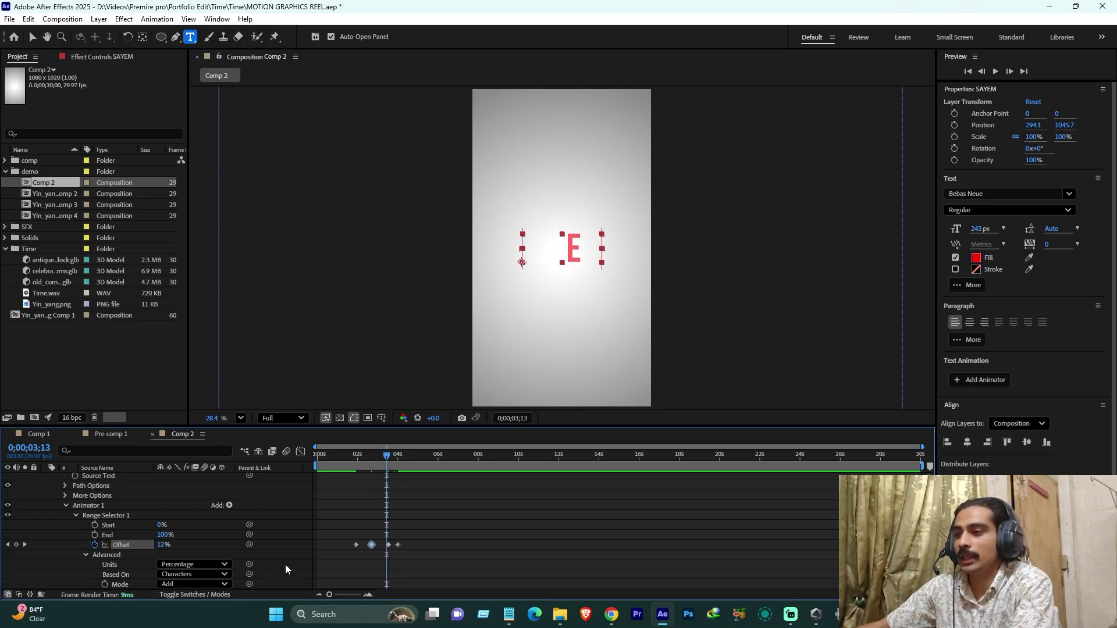
- Base Range Selector 1 on Words instead of characters and scrub through the text animation
{"action": "scroll", "coordinate": [197, 502], "scroll_direction": "down", "scroll_amount": 5}
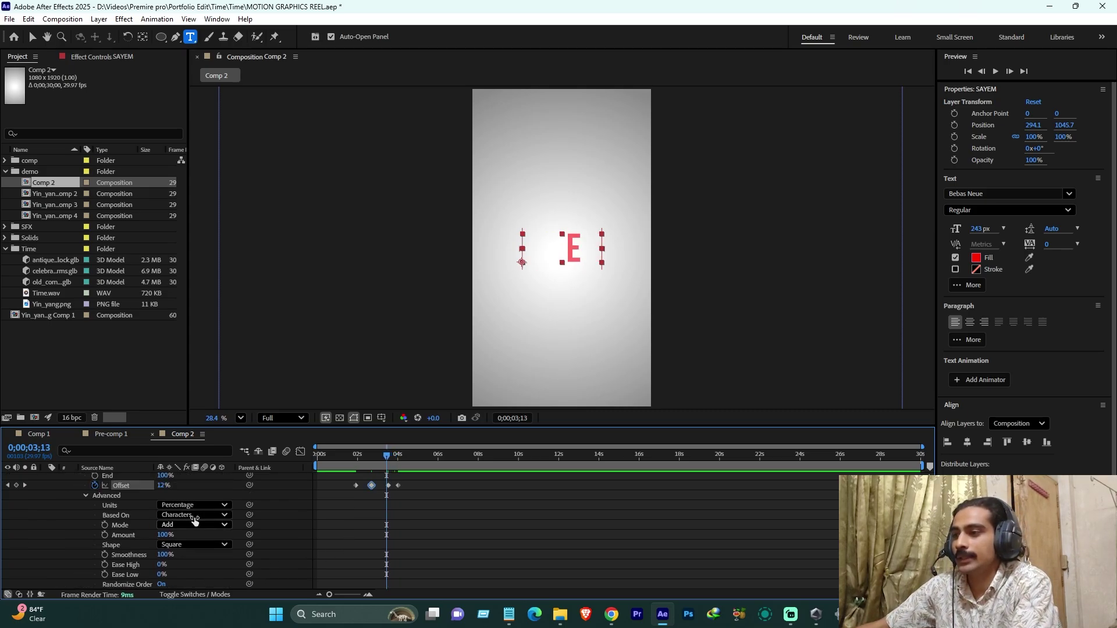
{"action": "left_click", "coordinate": [196, 516]}
{"action": "left_click", "coordinate": [187, 555]}
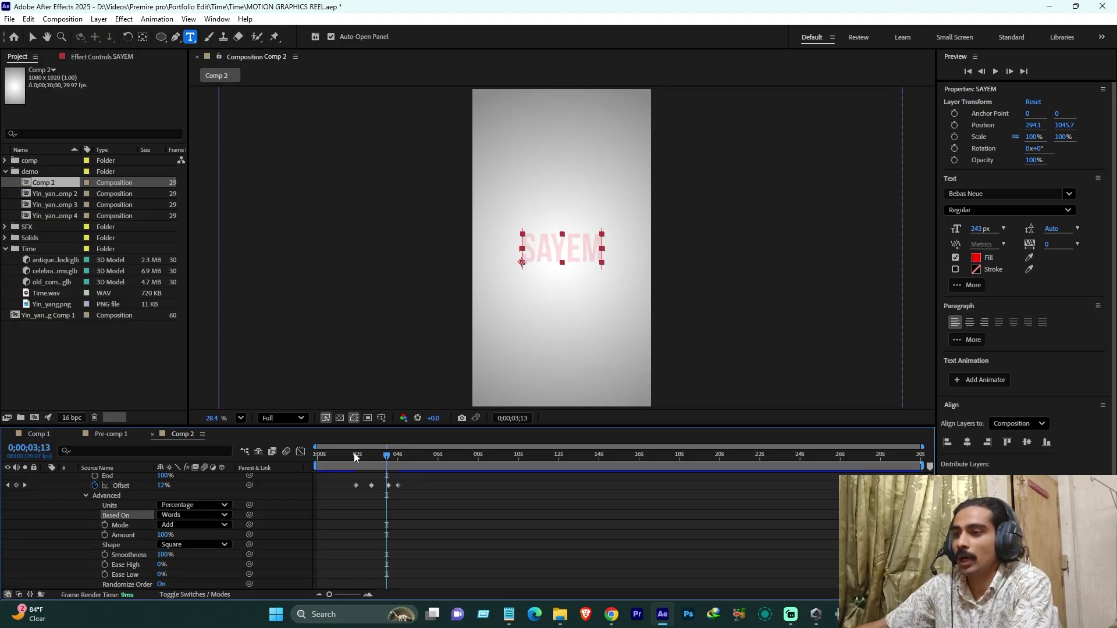
{"action": "left_click_drag", "start_coordinate": [354, 453], "coordinate": [378, 466]}
{"action": "scroll", "coordinate": [389, 536], "scroll_direction": "up", "scroll_amount": 3}
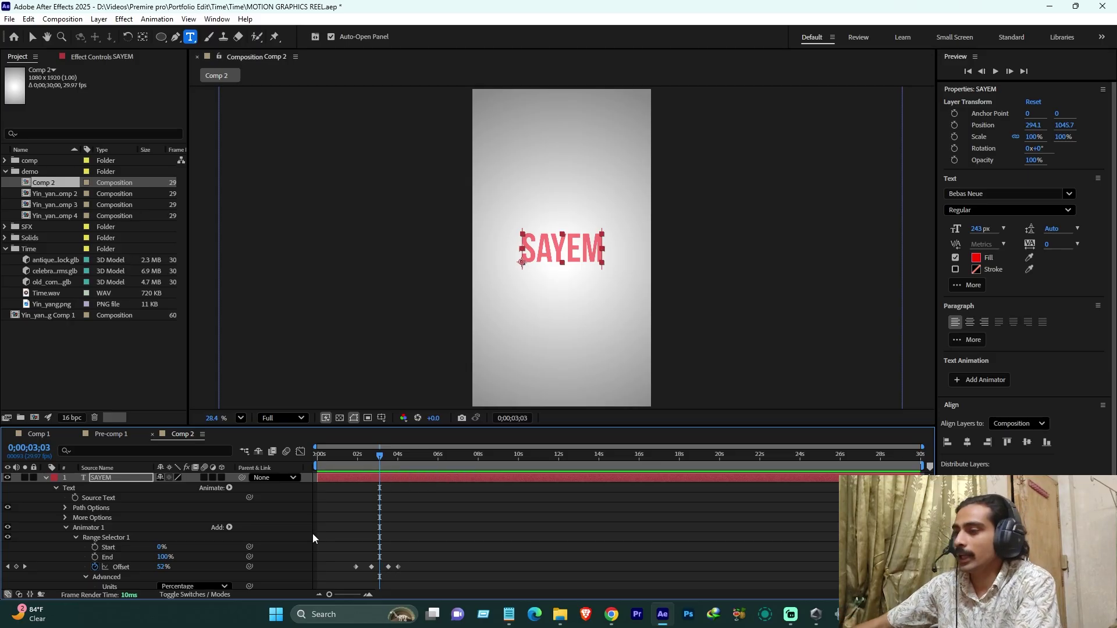
- Match the outlined title in Comp 1 by enabling the red stroke and removing the fill on Comp 2's text layer
{"action": "left_click", "coordinate": [38, 434]}
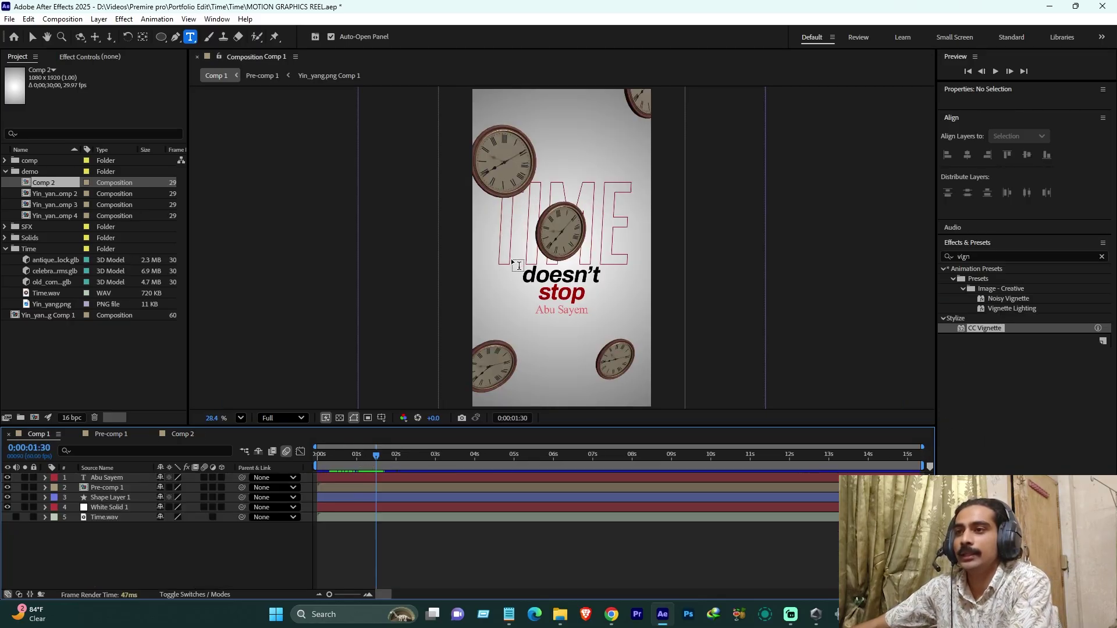
{"action": "left_click", "coordinate": [185, 435]}
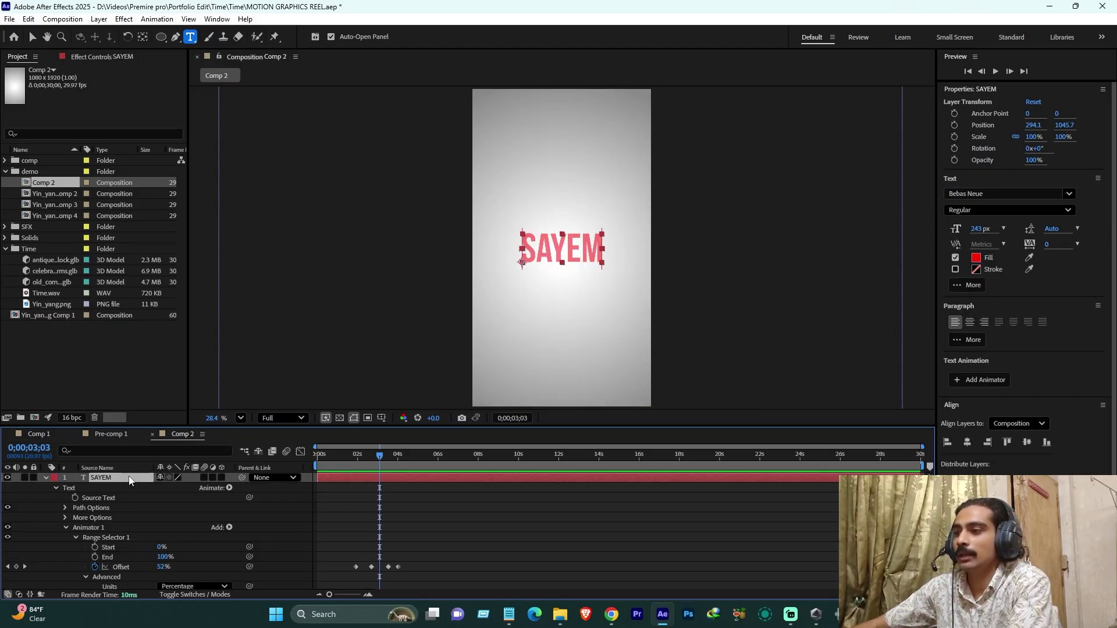
{"action": "left_click", "coordinate": [955, 269]}
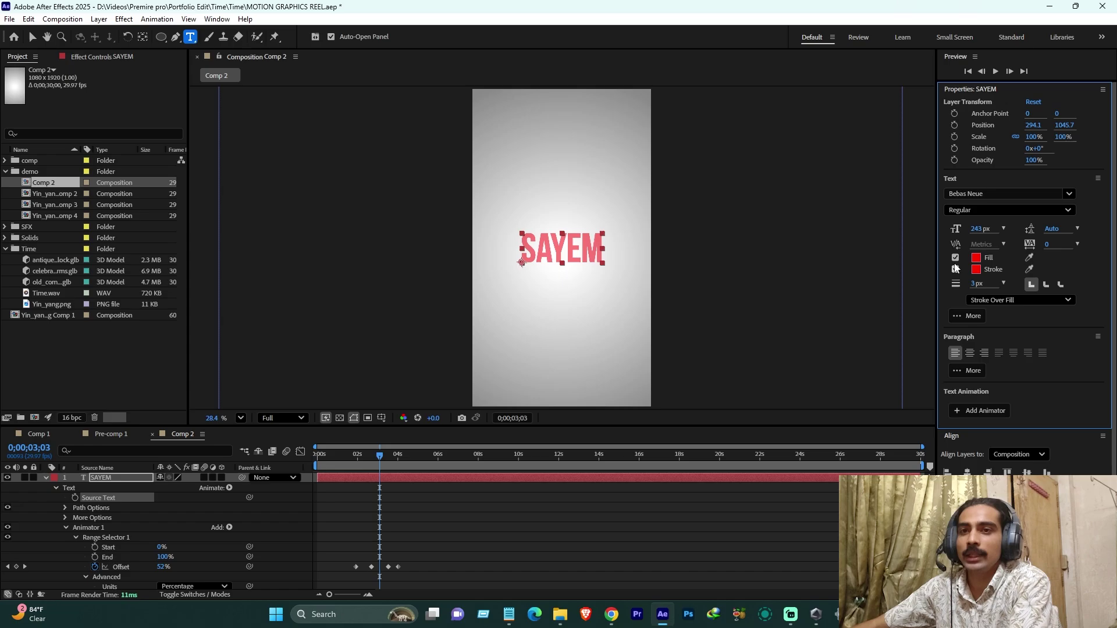
{"action": "left_click", "coordinate": [955, 259]}
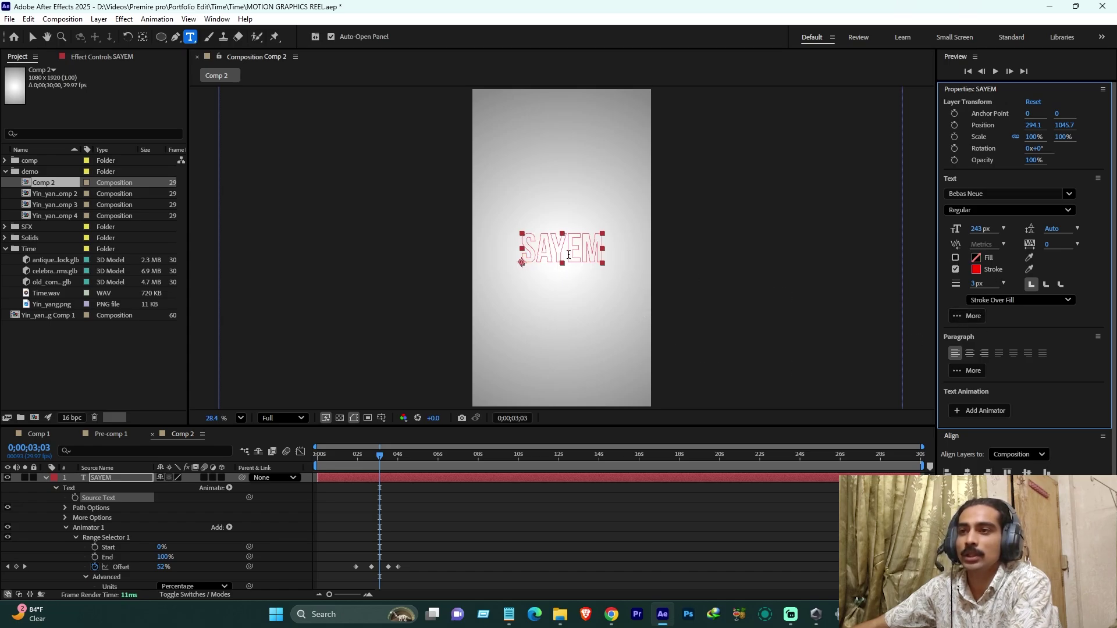
{"action": "left_click", "coordinate": [974, 284]}
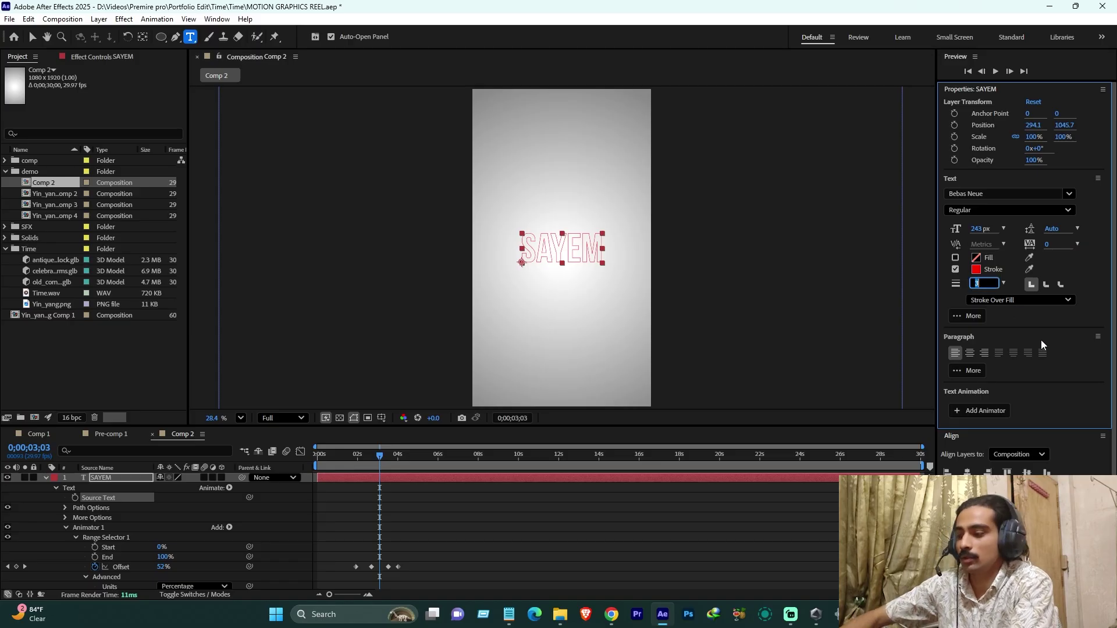
{"action": "left_click", "coordinate": [1044, 345]}
{"action": "left_click", "coordinate": [630, 554]}
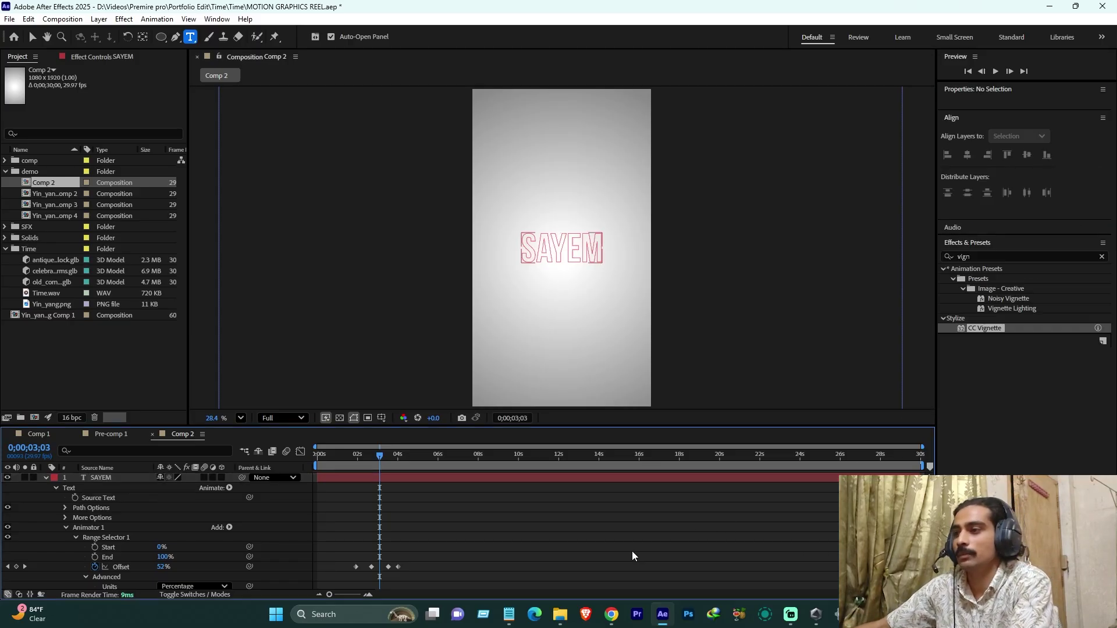
- Review the clock layers in Pre-comp 1 and the project's 3D models, and add the antique wall clock model to Comp 2 as the first layer
{"action": "left_click", "coordinate": [52, 433]}
{"action": "left_click", "coordinate": [116, 435]}
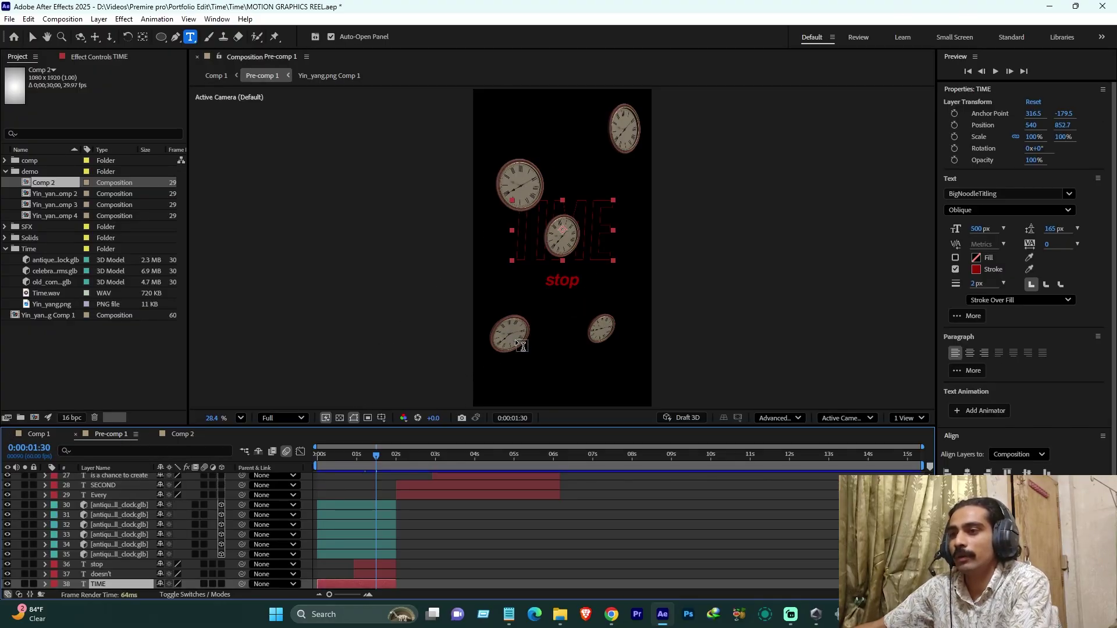
{"action": "left_click", "coordinate": [46, 261]}
{"action": "left_click", "coordinate": [52, 272]}
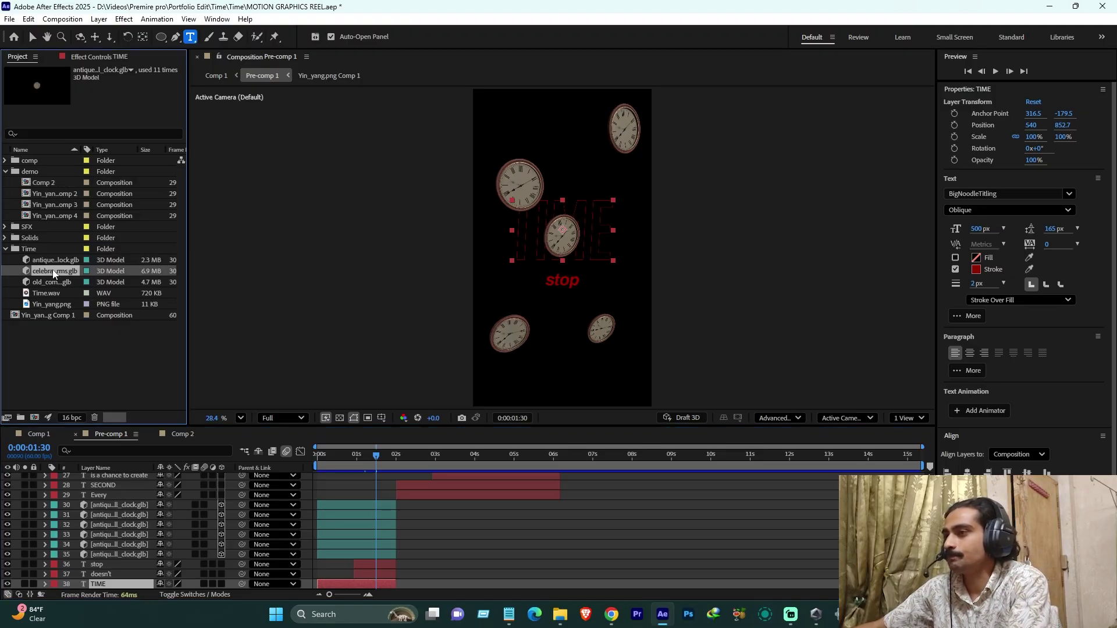
{"action": "left_click", "coordinate": [50, 281]}
{"action": "left_click", "coordinate": [51, 261]}
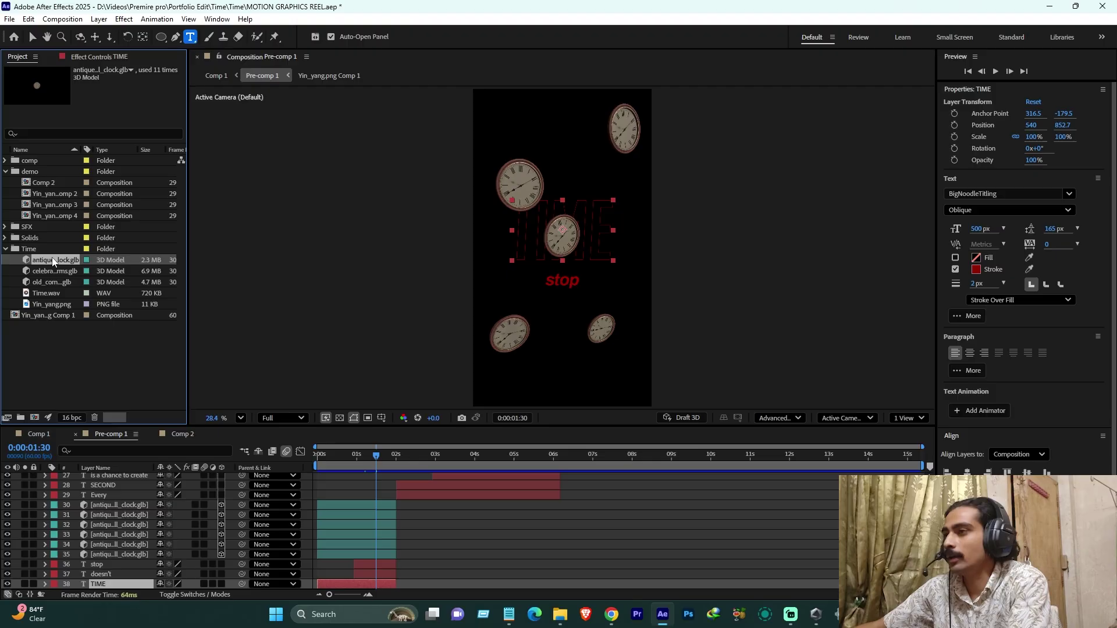
{"action": "left_click", "coordinate": [182, 434]}
{"action": "left_click_drag", "start_coordinate": [64, 261], "coordinate": [111, 475]}
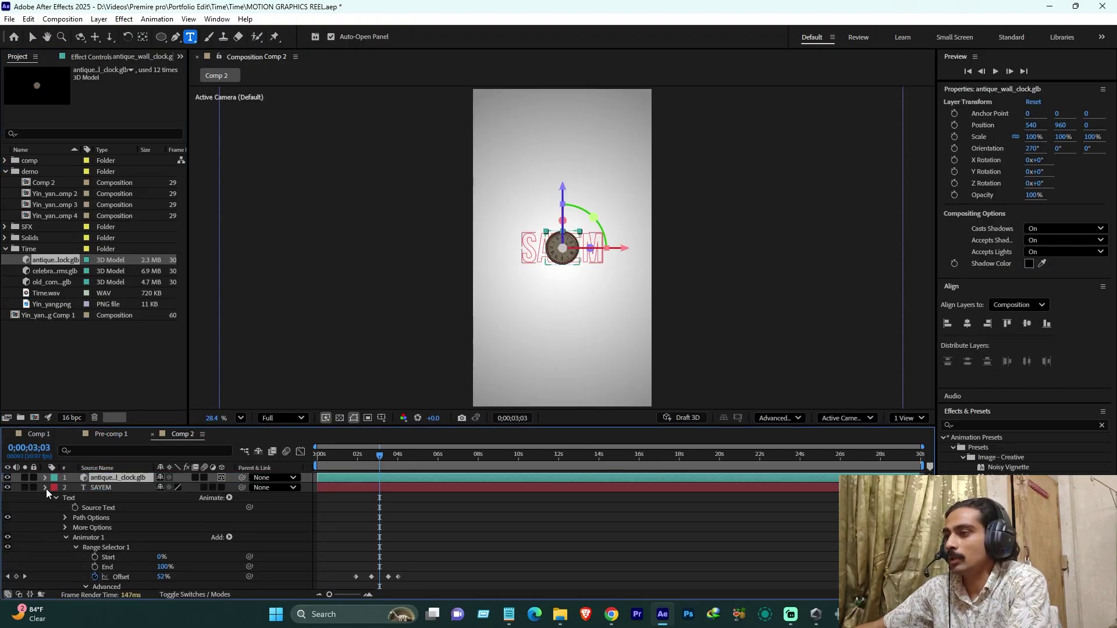
- Collapse the text layer's properties and scale the antique clock model uniformly to 205%
{"action": "left_click", "coordinate": [47, 488]}
{"action": "left_click", "coordinate": [117, 533]}
{"action": "left_click", "coordinate": [96, 479]}
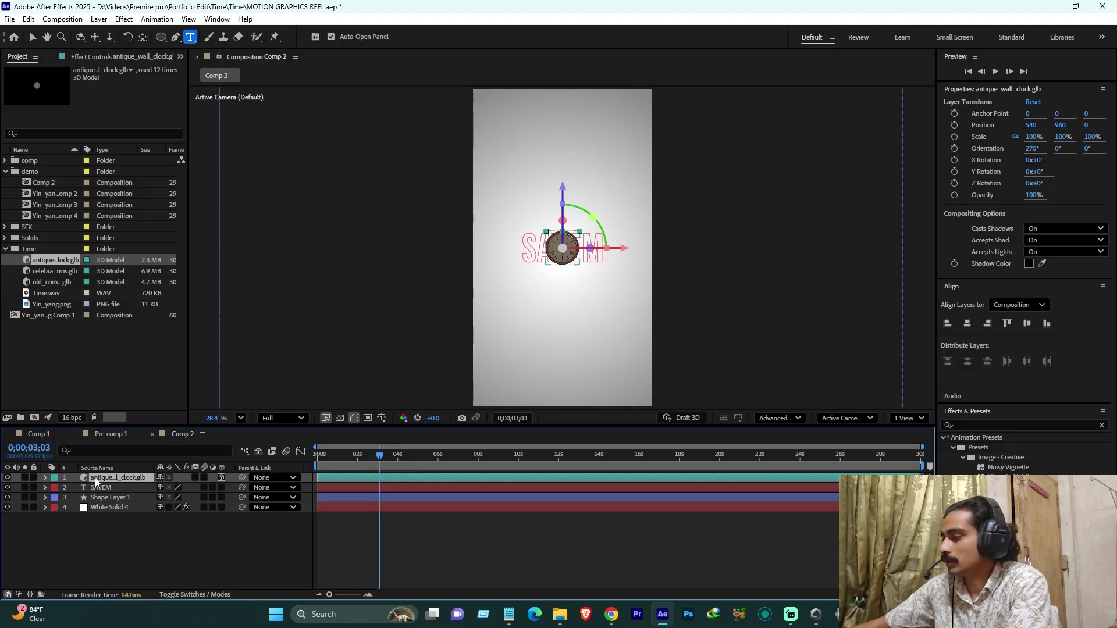
{"action": "key", "text": "s"}
{"action": "left_click_drag", "start_coordinate": [176, 488], "coordinate": [237, 488]}
{"action": "left_click", "coordinate": [163, 552]}
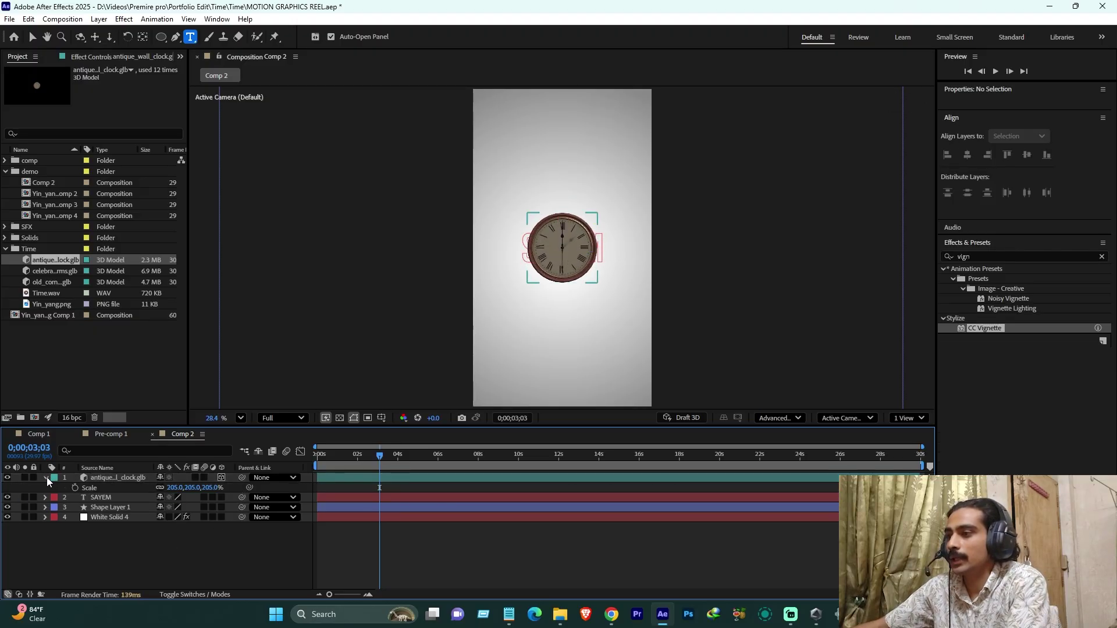
- Move the antique clock layer beneath the text layer in the layer stack
{"action": "left_click", "coordinate": [46, 477]}
{"action": "left_click", "coordinate": [47, 477]}
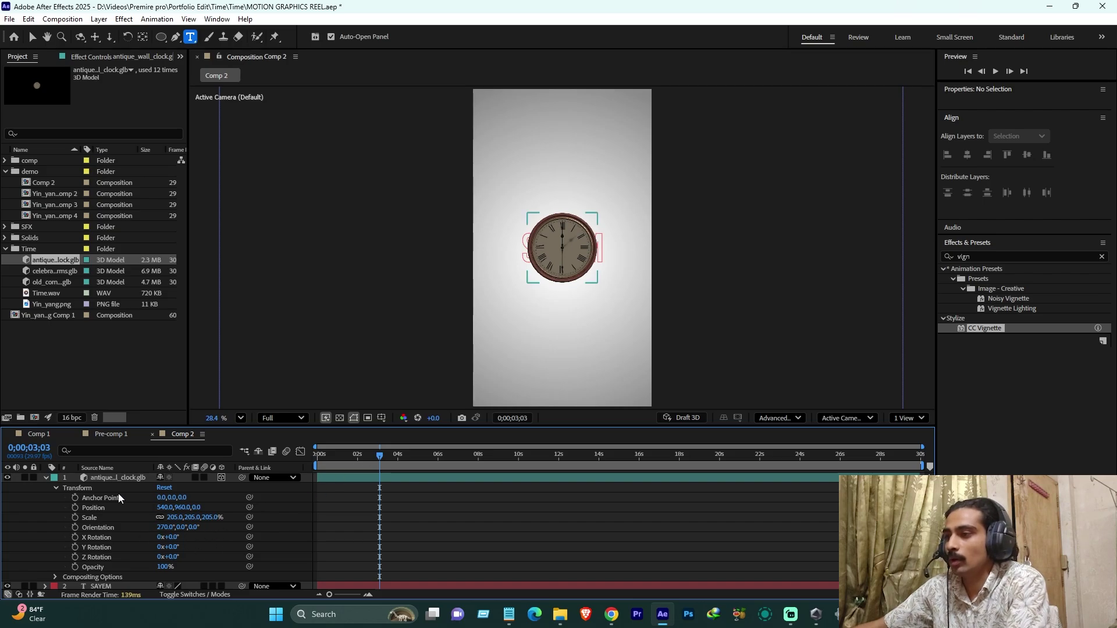
{"action": "left_click", "coordinate": [45, 478]}
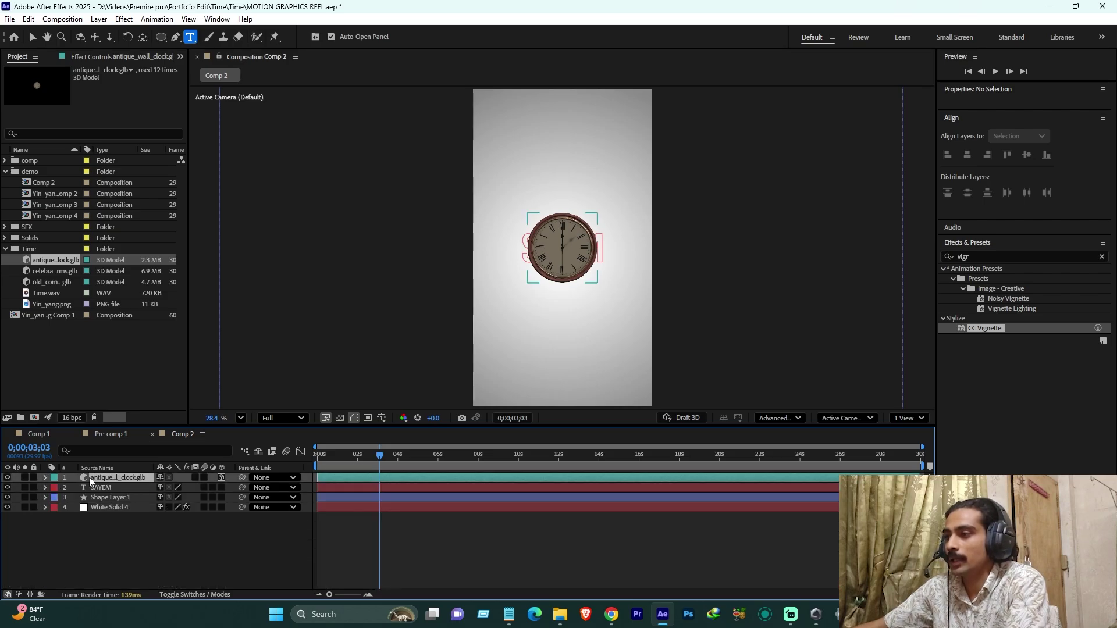
{"action": "left_click_drag", "start_coordinate": [90, 477], "coordinate": [90, 492]}
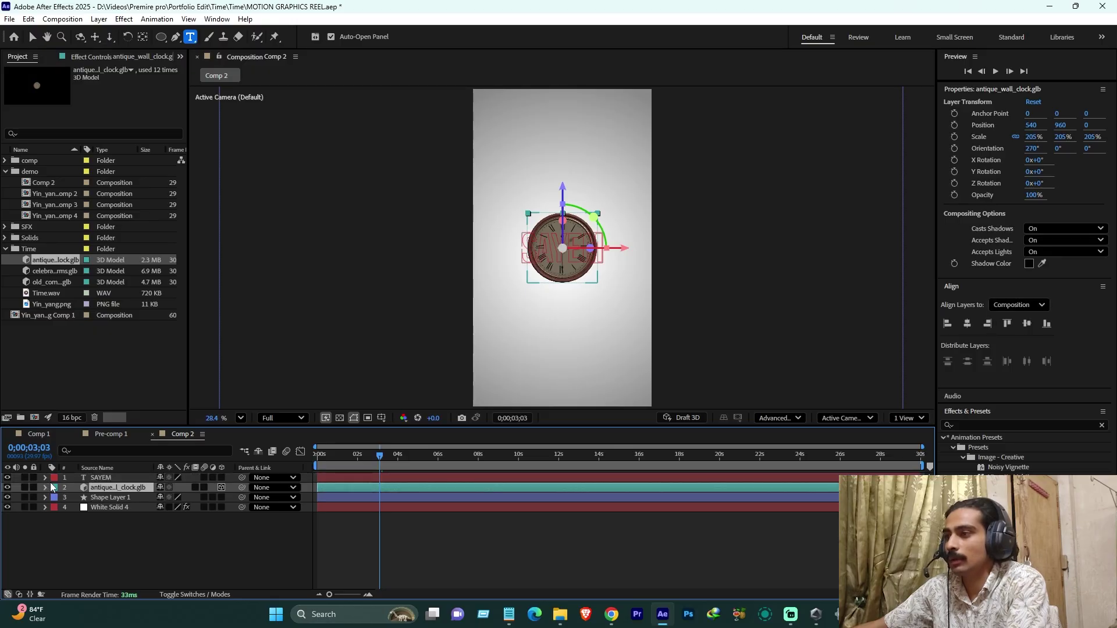
- Set the clock's Y position to 732, X Rotation to -12° and Z Rotation to -8°
{"action": "left_click", "coordinate": [45, 487]}
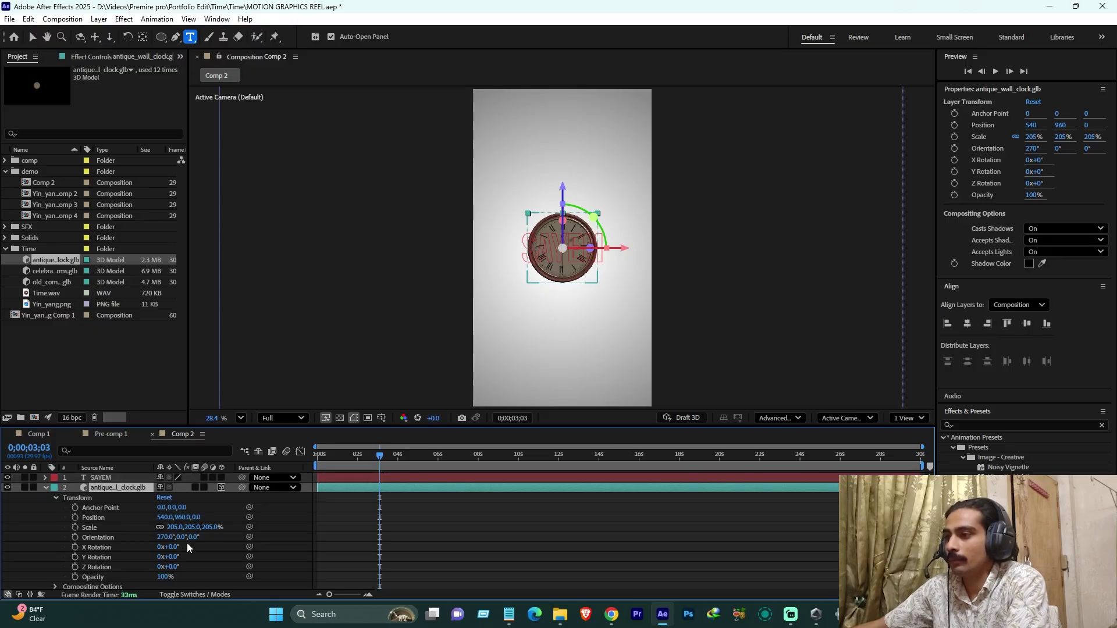
{"action": "left_click_drag", "start_coordinate": [183, 518], "coordinate": [109, 542]}
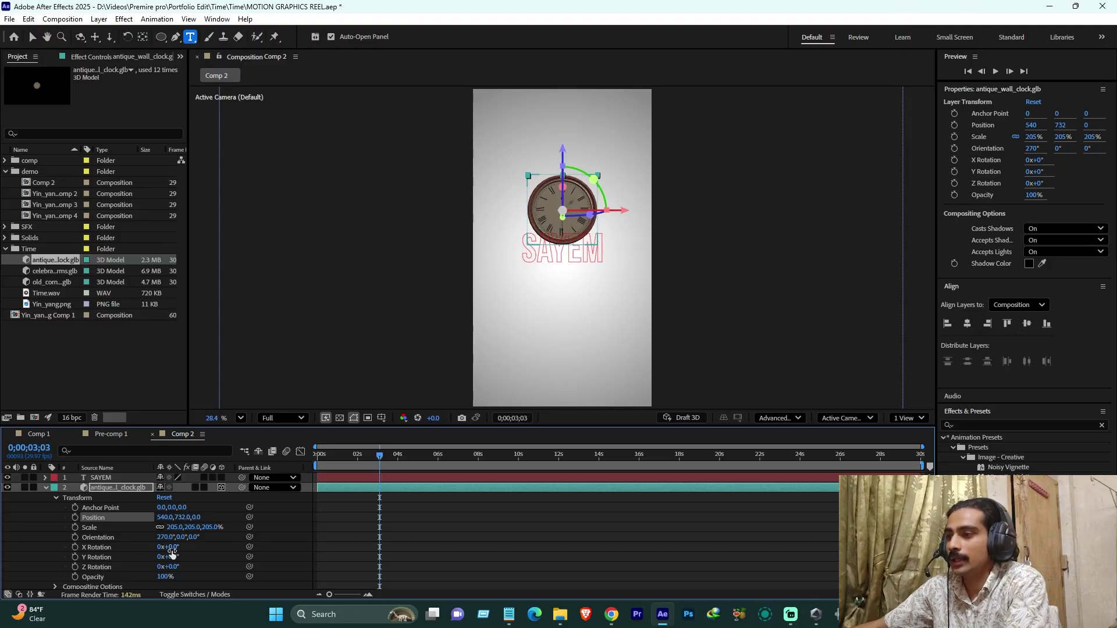
{"action": "left_click_drag", "start_coordinate": [172, 547], "coordinate": [178, 562]}
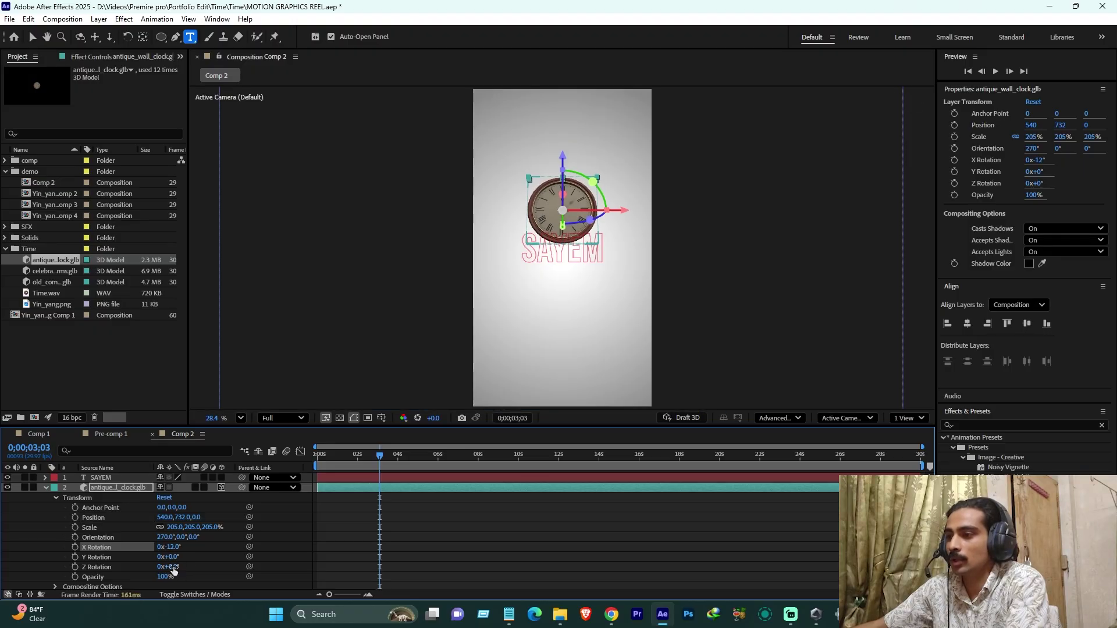
{"action": "left_click_drag", "start_coordinate": [169, 566], "coordinate": [162, 567]}
- Keyframe the clock's Y Rotation at 0° on 0;00;01;29 and 83° on 0;00;03;29, and scrub through the spin
{"action": "left_click_drag", "start_coordinate": [332, 455], "coordinate": [305, 476]}
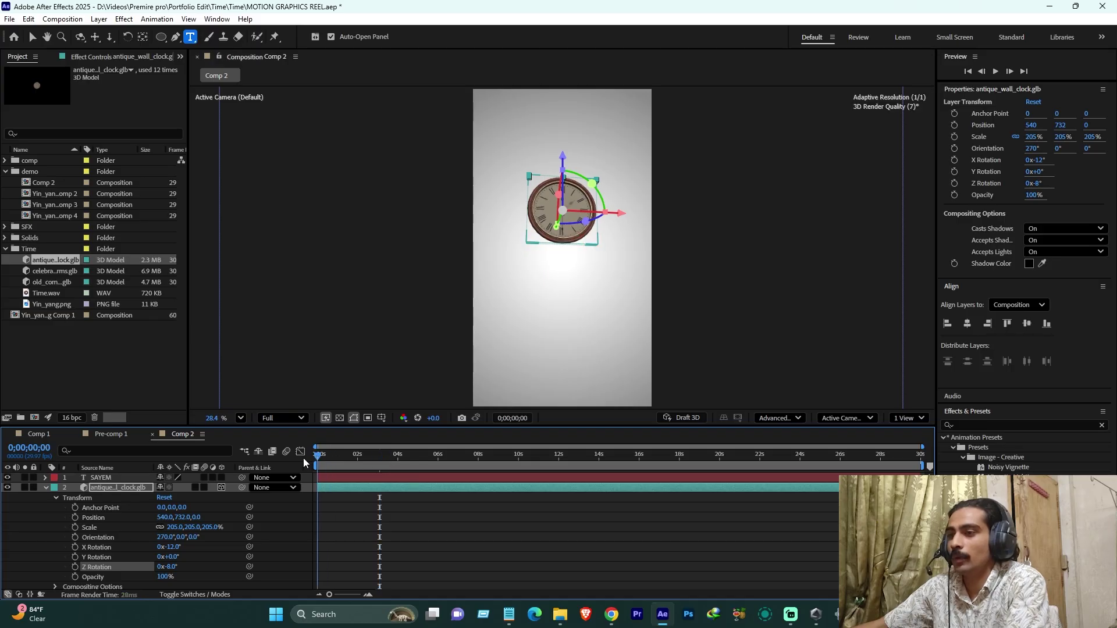
{"action": "left_click", "coordinate": [357, 459]}
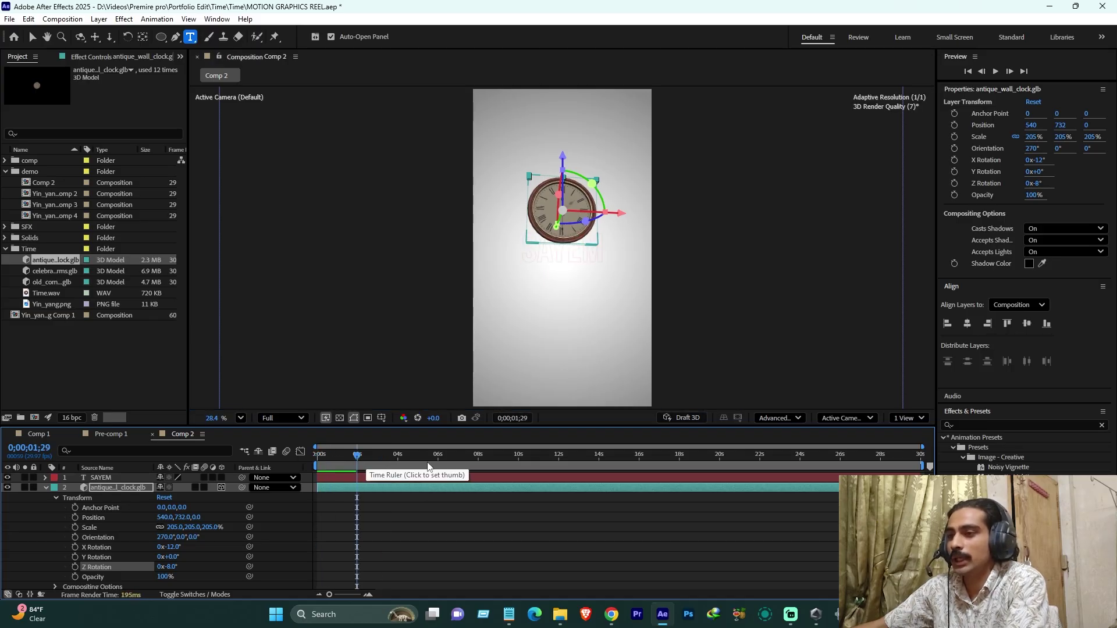
{"action": "left_click", "coordinate": [75, 557]}
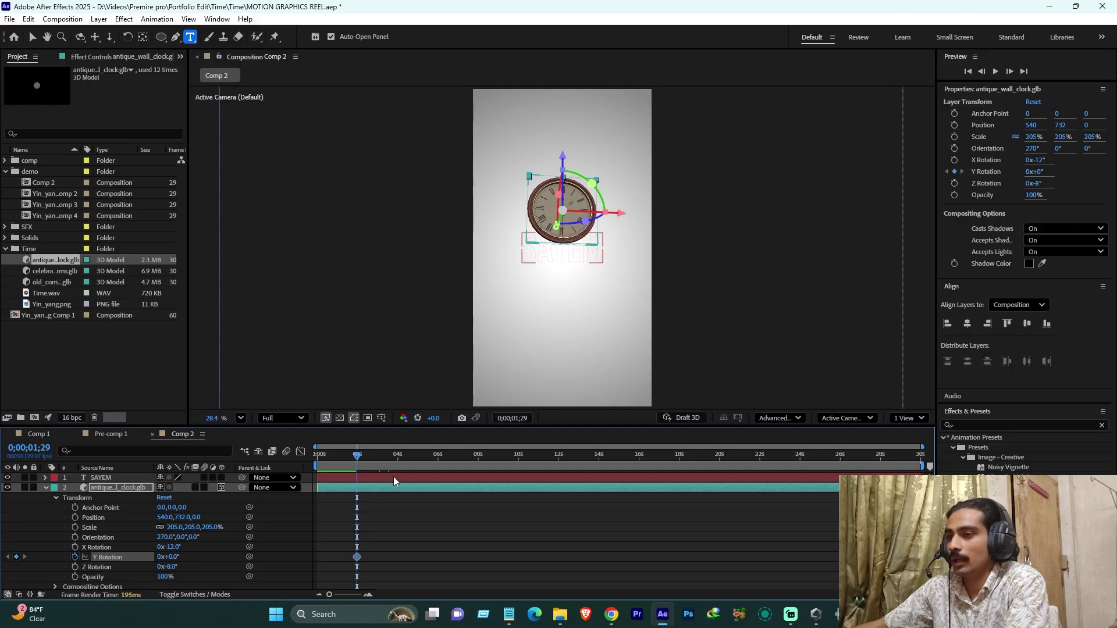
{"action": "left_click", "coordinate": [397, 456]}
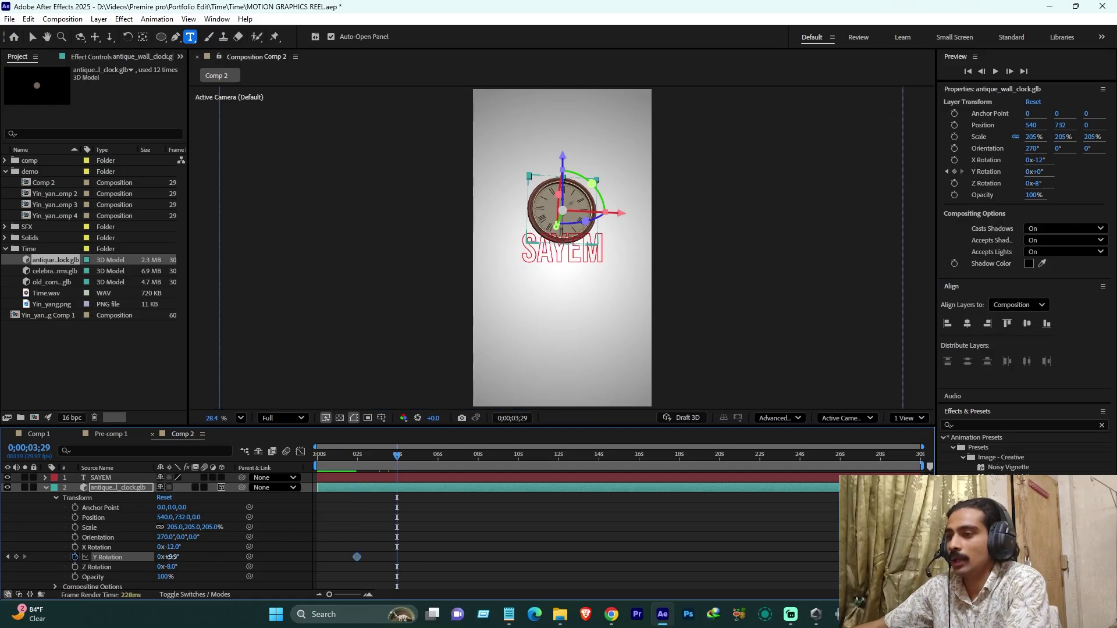
{"action": "left_click_drag", "start_coordinate": [169, 556], "coordinate": [218, 557]}
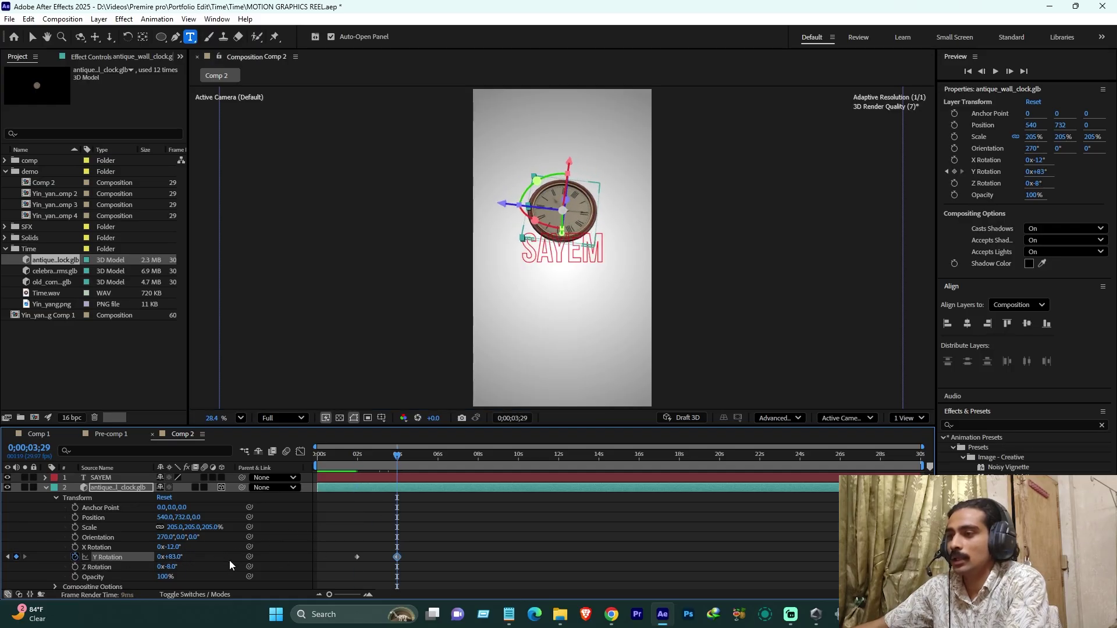
{"action": "left_click", "coordinate": [358, 456]}
{"action": "left_click_drag", "start_coordinate": [357, 462], "coordinate": [400, 470]}
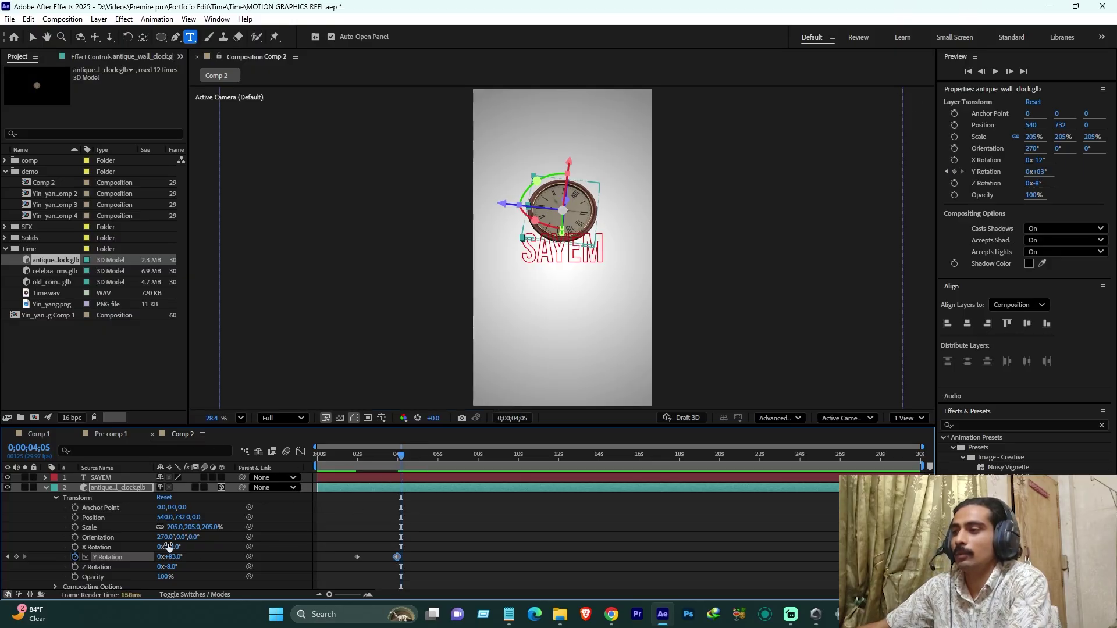
{"action": "left_click", "coordinate": [45, 488]}
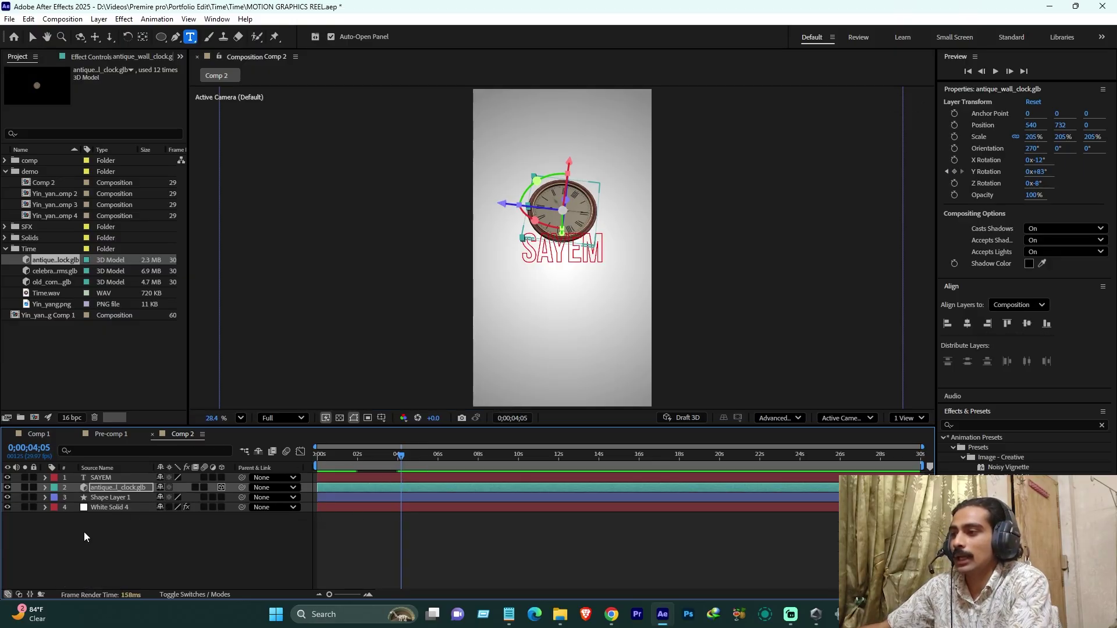
- Duplicate the antique clock layer four times
{"action": "left_click", "coordinate": [84, 532]}
{"action": "left_click", "coordinate": [123, 489]}
{"action": "key", "text": "ctrl+d"}
{"action": "key", "text": "ctrl+d"}
{"action": "key", "text": "ctrl+d"}
{"action": "key", "text": "ctrl+d"}
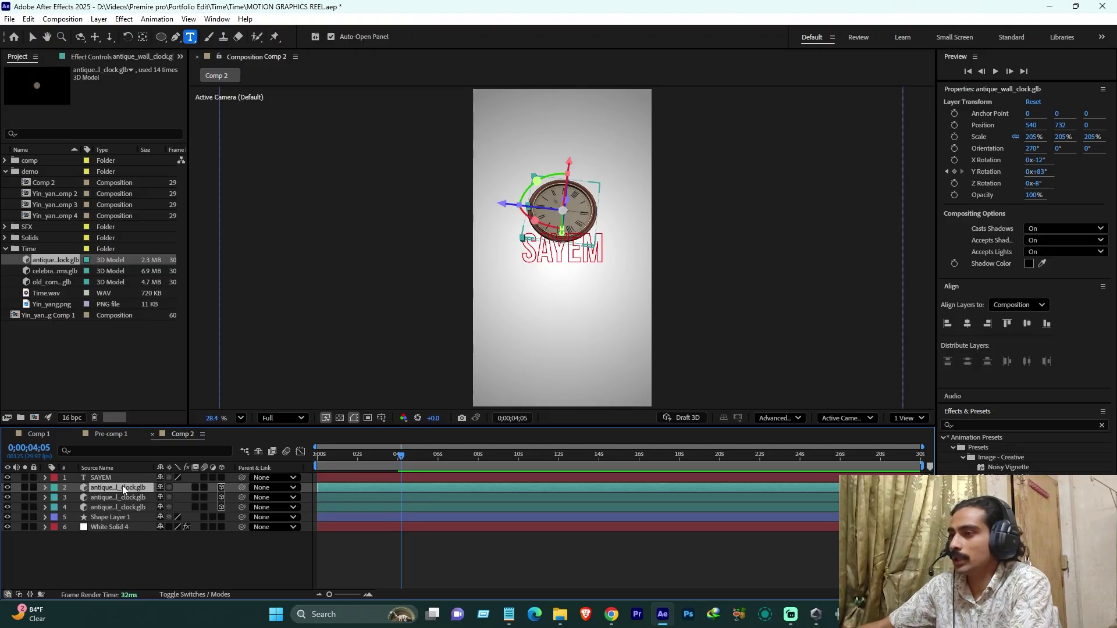
- Select the four clock copies and move them together to X 891, Y 474, above and right of the original clock
{"action": "left_click", "coordinate": [117, 518], "text": "shift"}
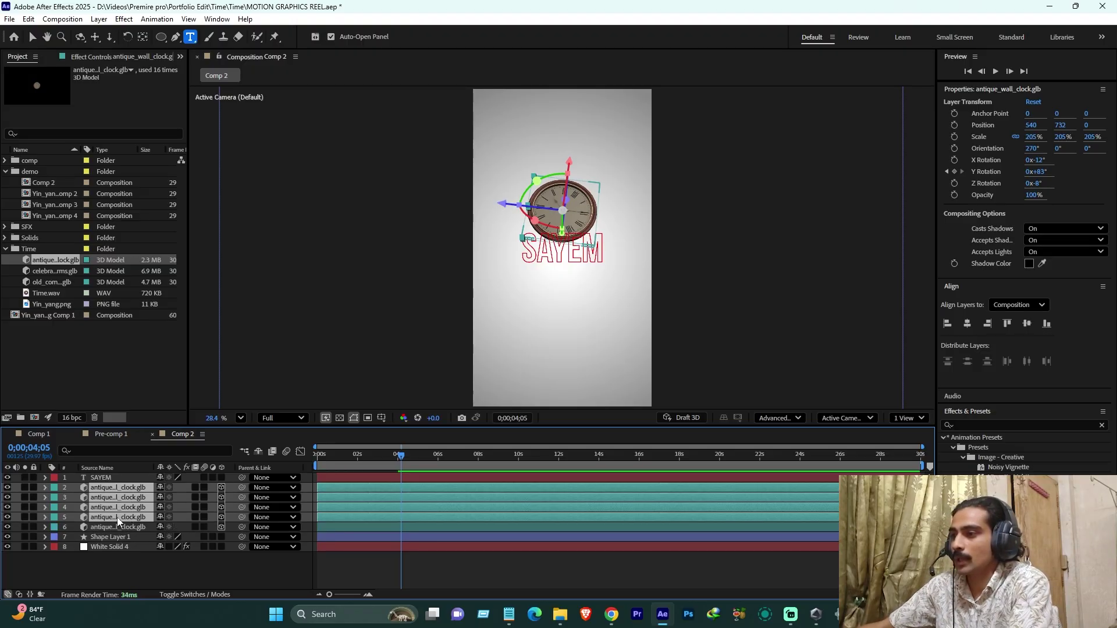
{"action": "left_click", "coordinate": [45, 487]}
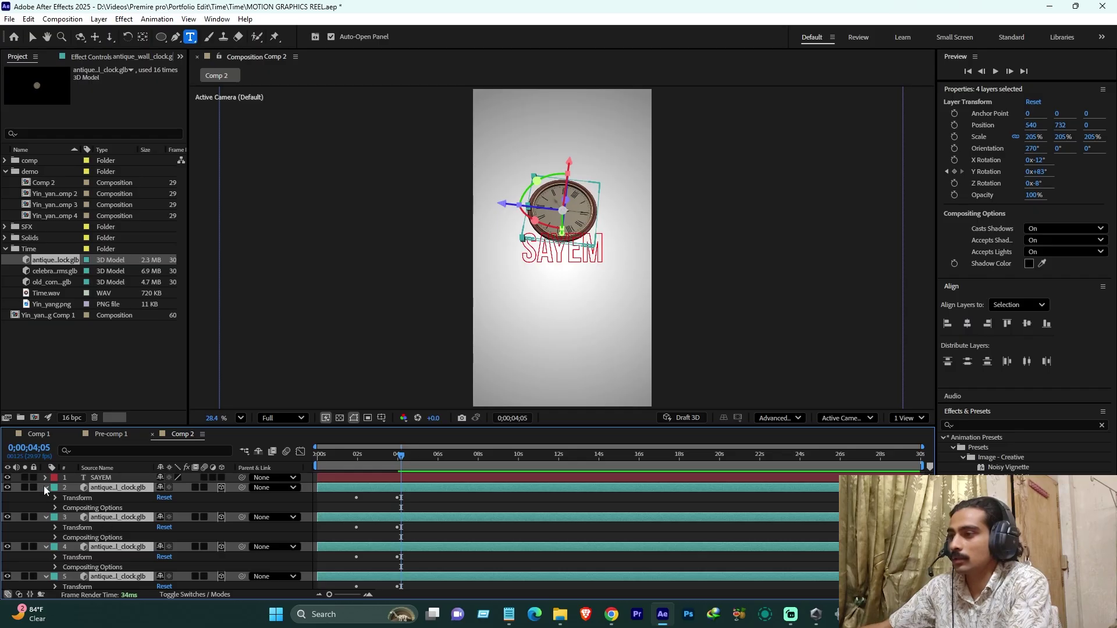
{"action": "key", "text": "p"}
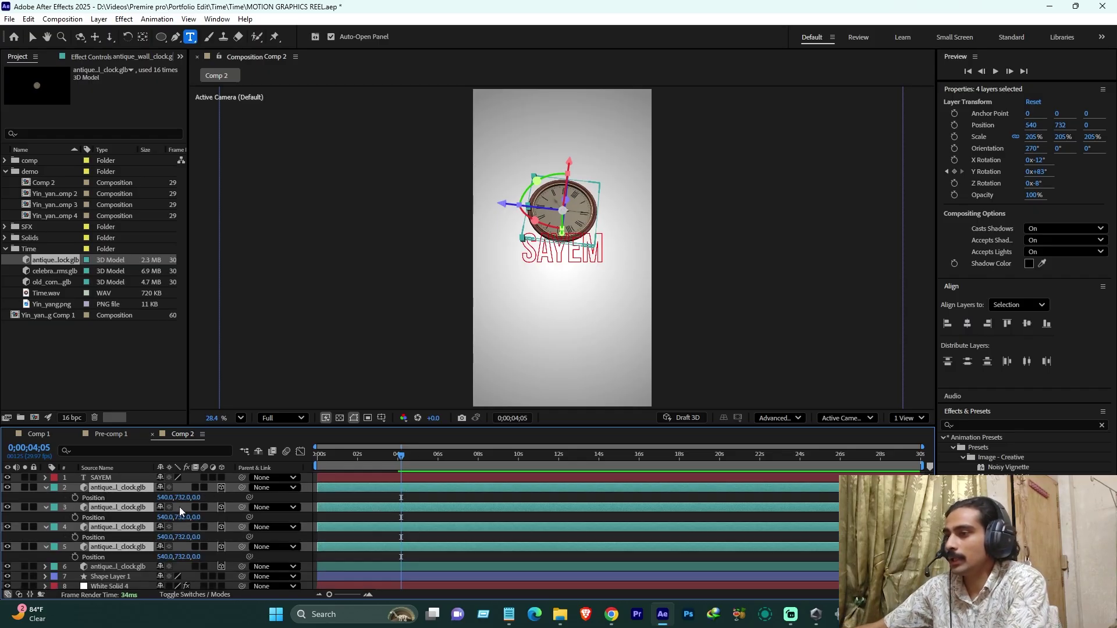
{"action": "mouse_move", "coordinate": [165, 501]}
{"action": "left_mouse_down"}
{"action": "mouse_move", "coordinate": [198, 504]}
{"action": "mouse_move", "coordinate": [158, 500]}
{"action": "left_mouse_up"}
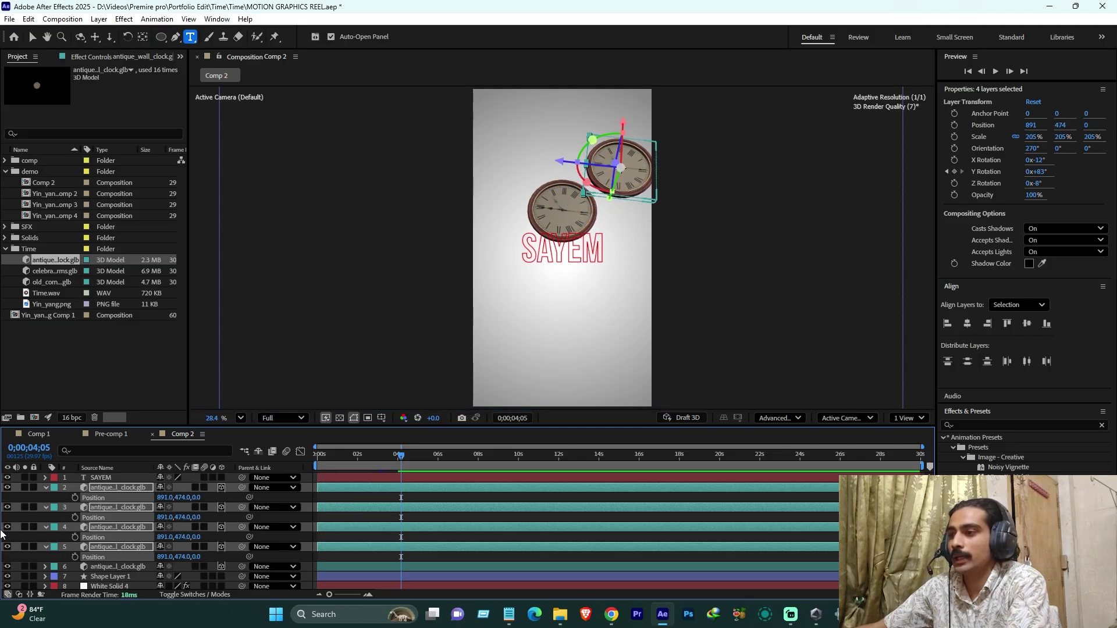
- Move the three uppermost clock copies in the layer stack to X 823, Y 1637, near the frame's lower right corner
{"action": "left_click", "coordinate": [117, 527]}
{"action": "left_click", "coordinate": [116, 487], "text": "shift"}
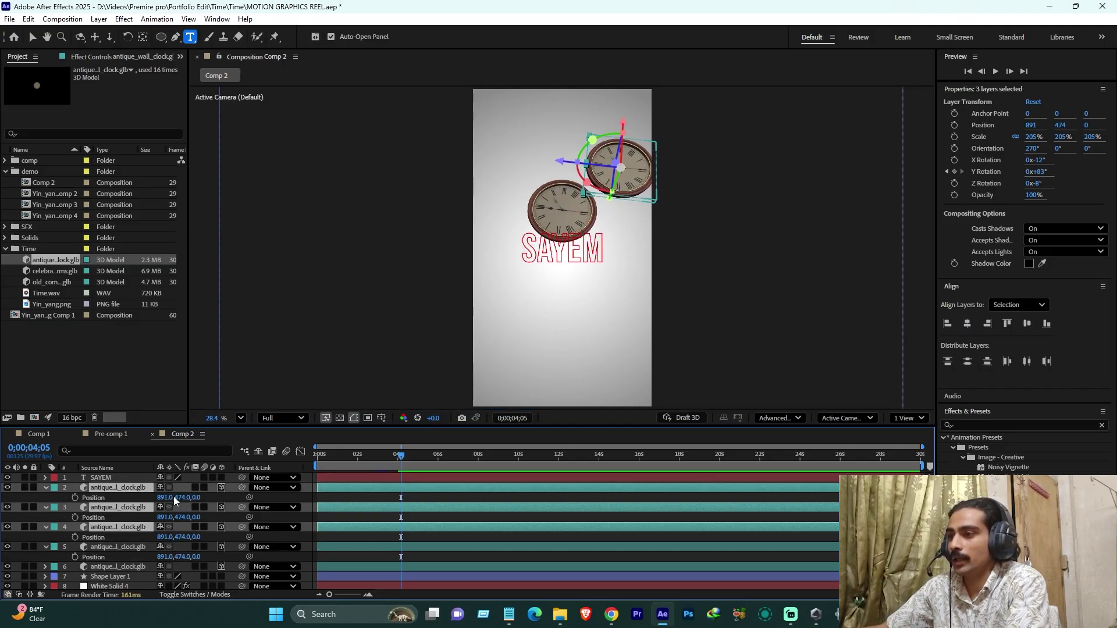
{"action": "left_click_drag", "start_coordinate": [177, 498], "coordinate": [858, 479]}
{"action": "left_click_drag", "start_coordinate": [165, 536], "coordinate": [126, 533]}
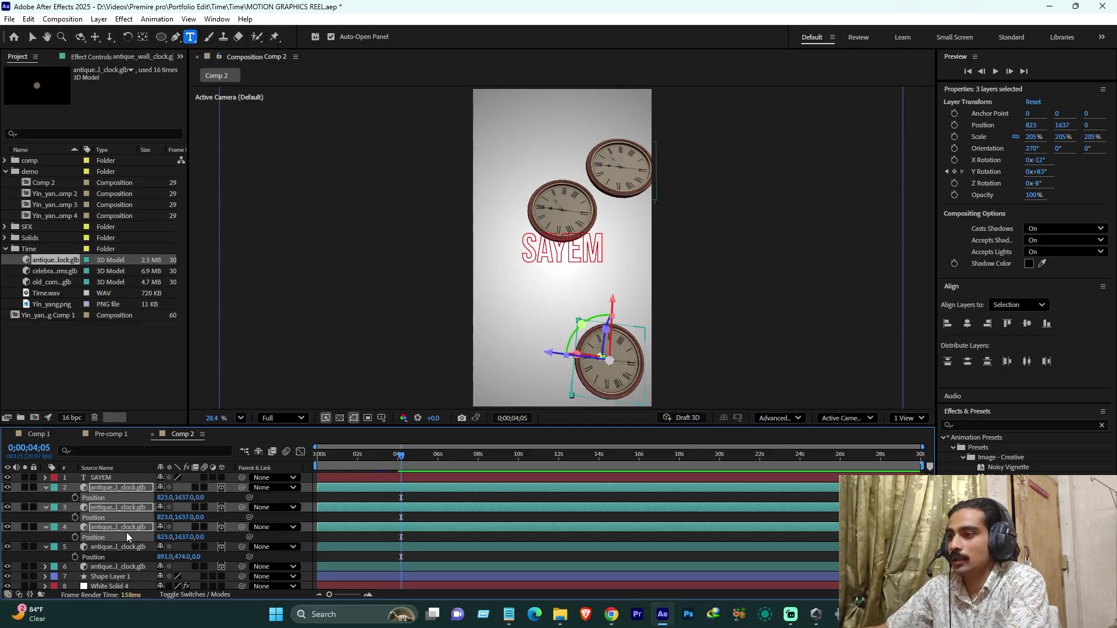
- Move the two uppermost clock copies in the layer stack to X 308, still at Y 1637
{"action": "left_click", "coordinate": [48, 539]}
{"action": "left_click", "coordinate": [111, 508]}
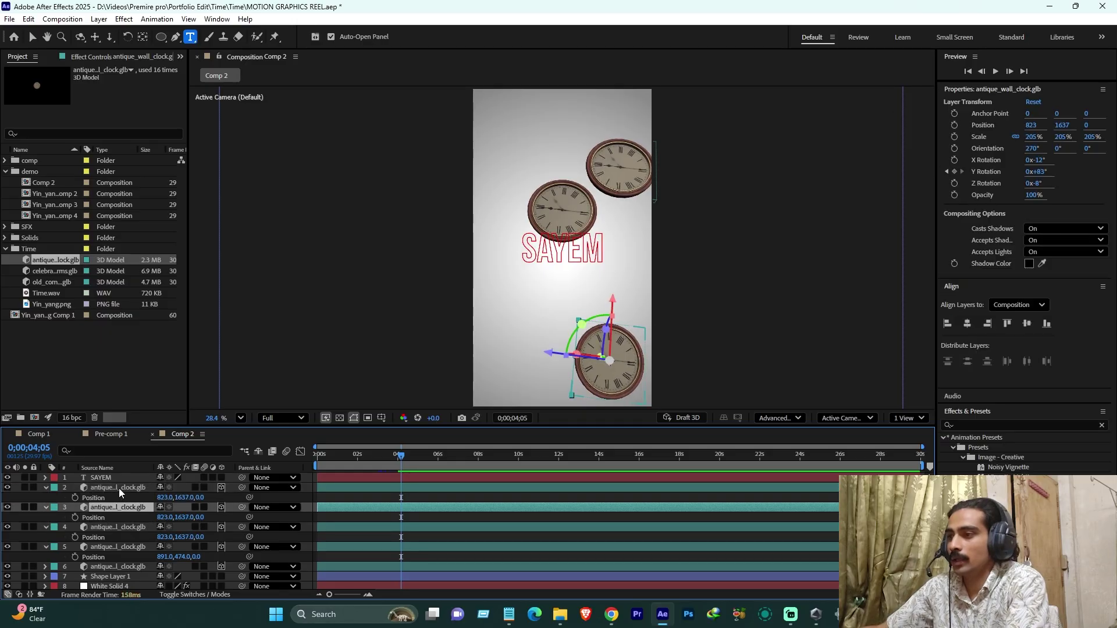
{"action": "left_click", "coordinate": [119, 487], "text": "shift"}
{"action": "left_click_drag", "start_coordinate": [169, 517], "coordinate": [39, 520]}
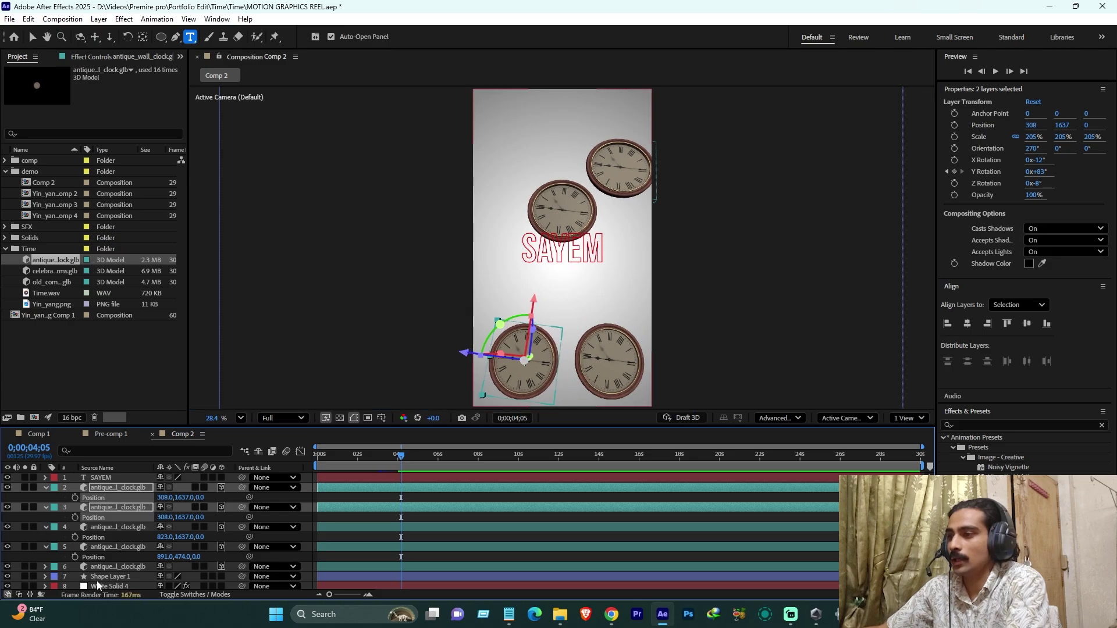
- Scale the three clock copies at the frame's bottom uniformly to 140% and the copy in the upper right to 142%
{"action": "left_click", "coordinate": [132, 548]}
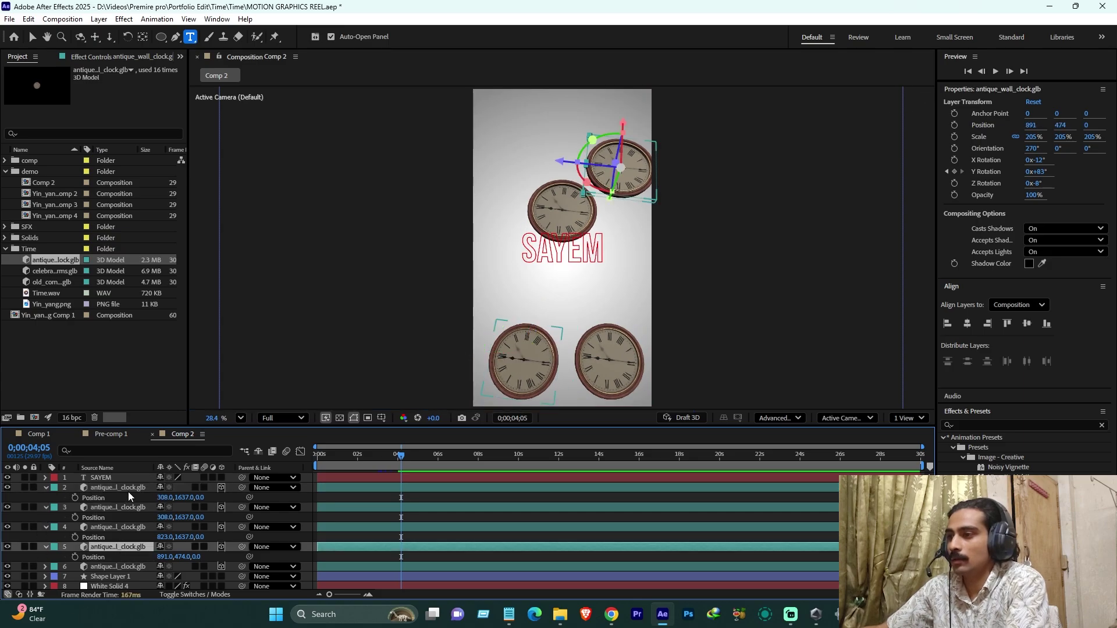
{"action": "left_click", "coordinate": [123, 488], "text": "shift"}
{"action": "key", "text": "s"}
{"action": "left_click_drag", "start_coordinate": [190, 498], "coordinate": [169, 520]}
{"action": "left_click", "coordinate": [131, 545]}
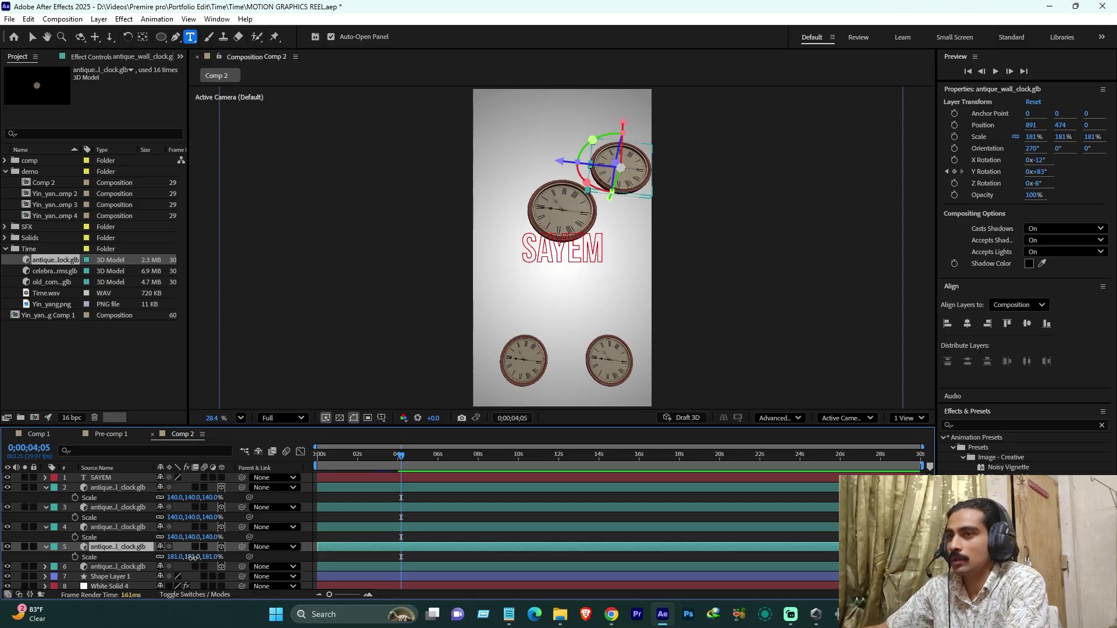
{"action": "left_click_drag", "start_coordinate": [192, 557], "coordinate": [170, 560]}
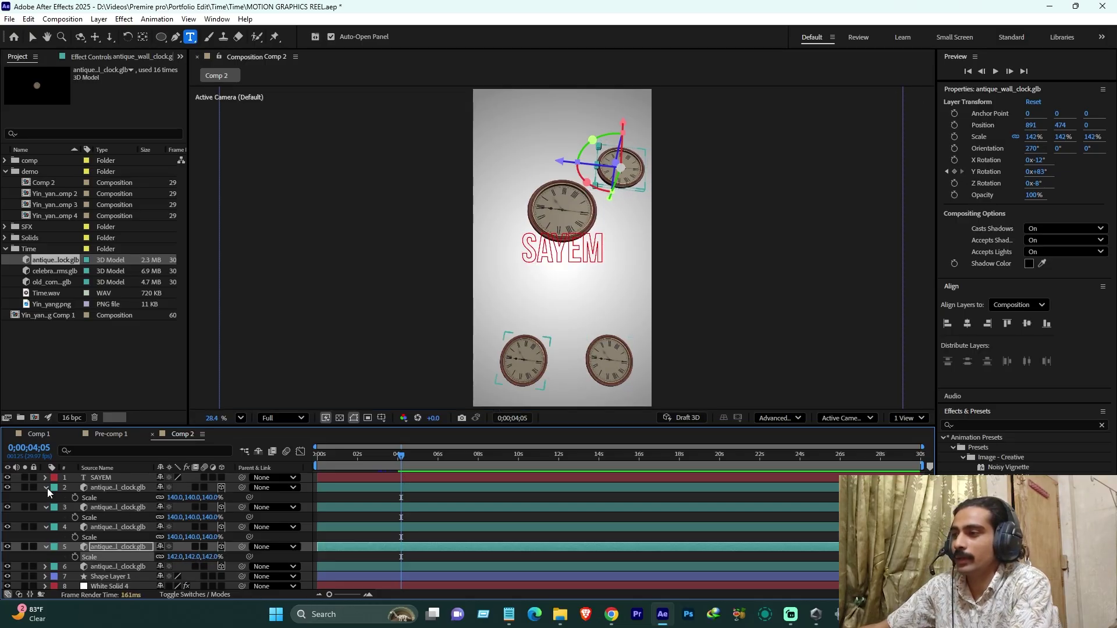
- Set the Y Rotation keyframes of the clock copies on layers 2 to 5 at 0;00;03;29 to 138°, 6°, 179° and -57°
{"action": "left_click", "coordinate": [116, 490]}
{"action": "left_click", "coordinate": [109, 571], "text": "shift"}
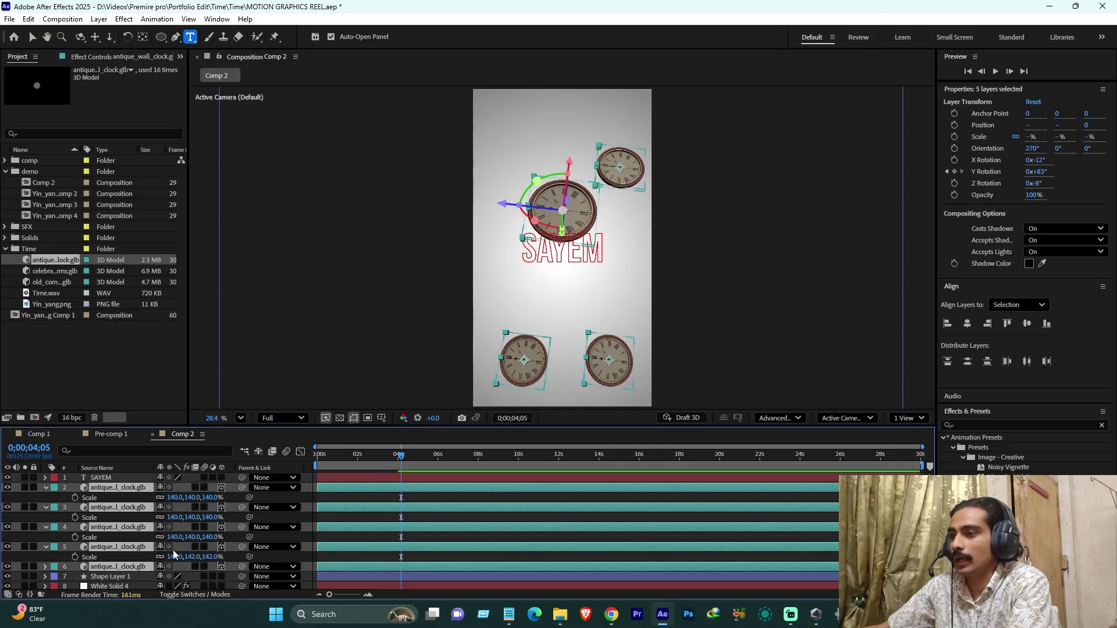
{"action": "left_click_drag", "start_coordinate": [356, 459], "coordinate": [398, 466]}
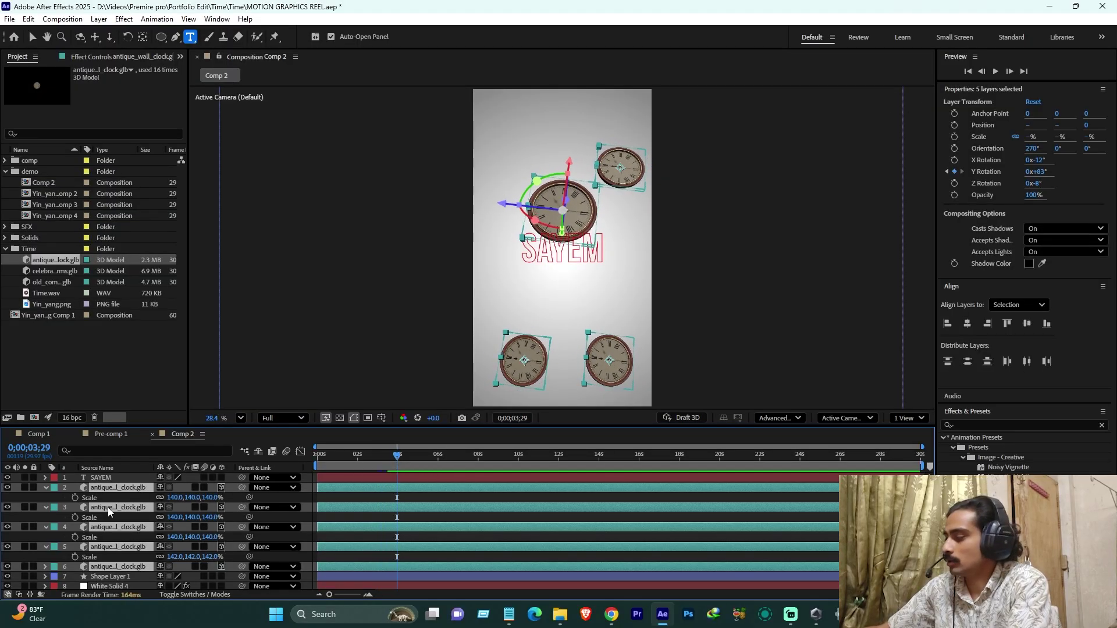
{"action": "key", "text": "r"}
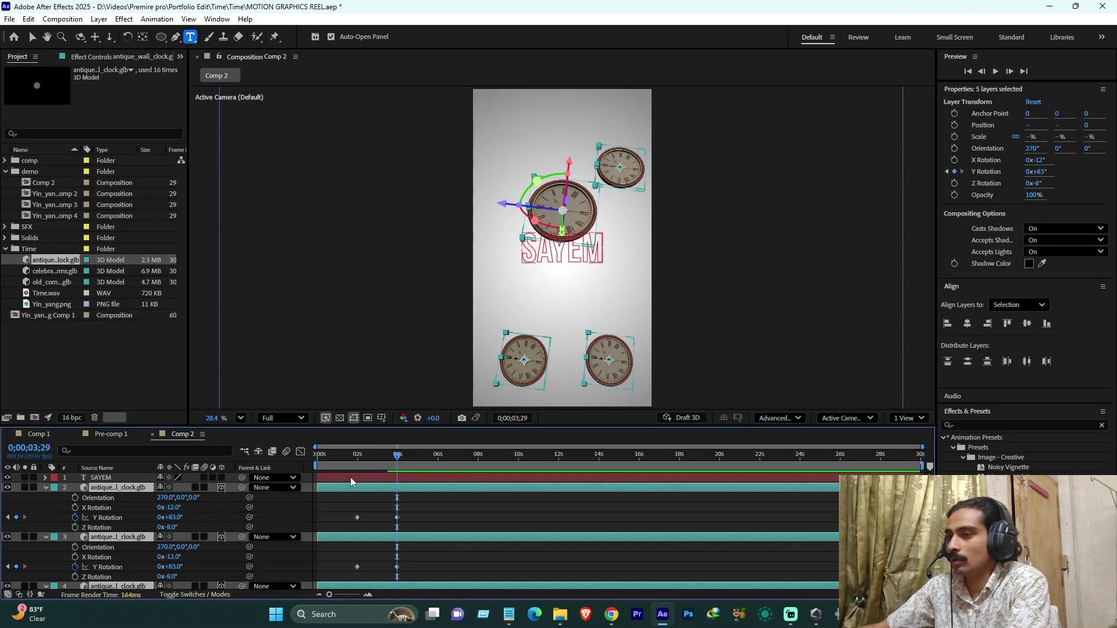
{"action": "scroll", "coordinate": [400, 519], "scroll_direction": "down", "scroll_amount": 1}
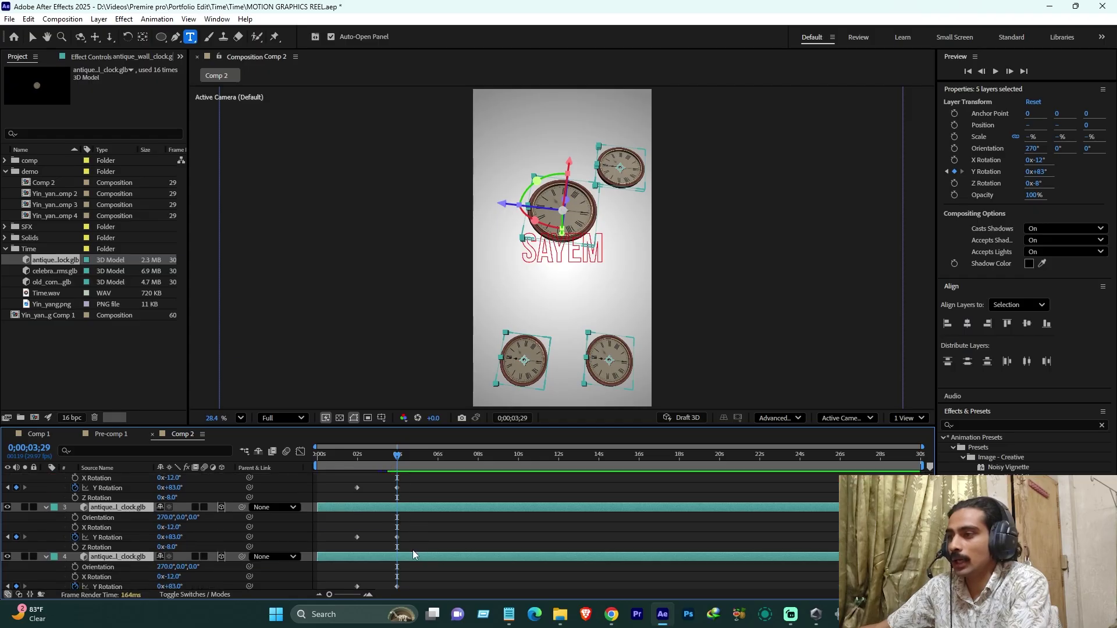
{"action": "scroll", "coordinate": [173, 491], "scroll_direction": "up", "scroll_amount": 1}
{"action": "left_click", "coordinate": [190, 524]}
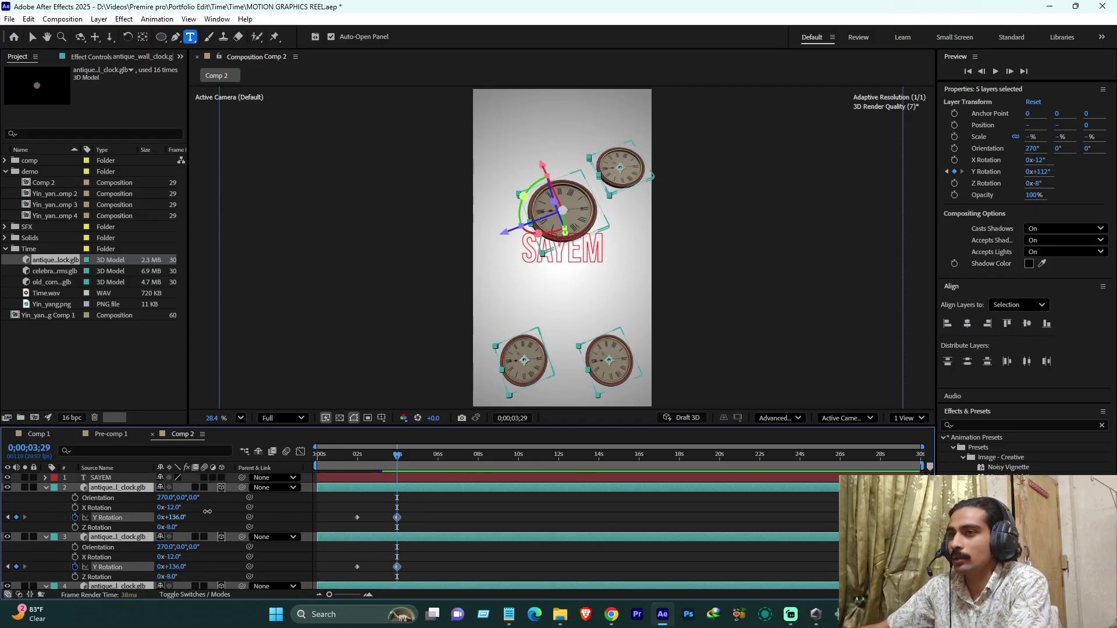
{"action": "left_click_drag", "start_coordinate": [176, 519], "coordinate": [134, 508]}
{"action": "scroll", "coordinate": [209, 539], "scroll_direction": "down", "scroll_amount": 2}
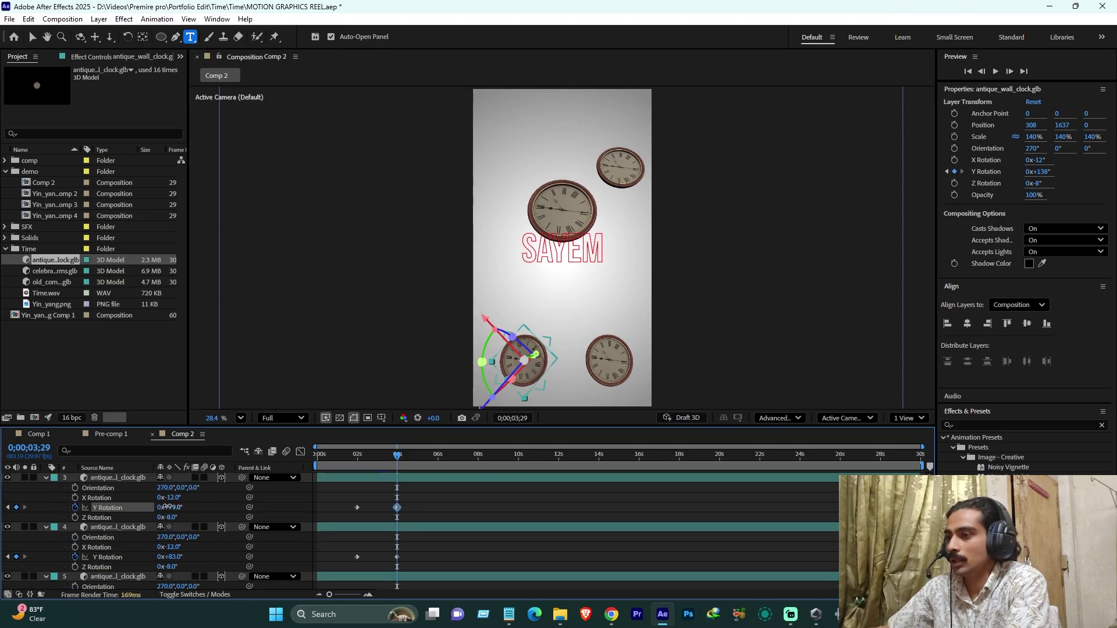
{"action": "left_click_drag", "start_coordinate": [177, 557], "coordinate": [93, 580]}
{"action": "scroll", "coordinate": [195, 568], "scroll_direction": "down", "scroll_amount": 1}
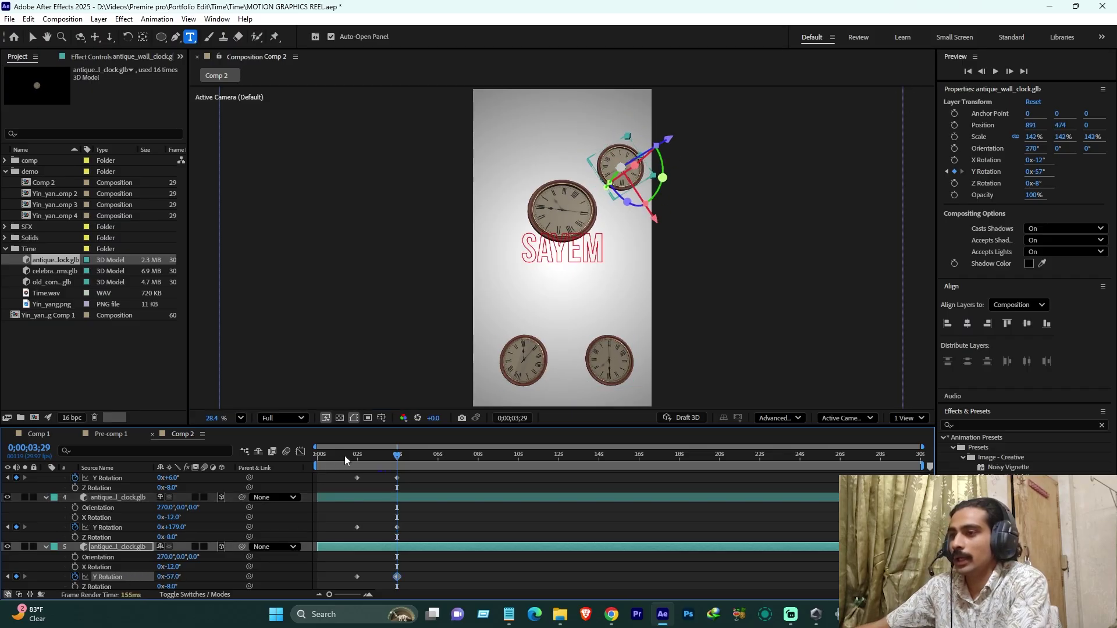
- Preview the spinning clocks from around two seconds, and move the playhead to 0;00;04;00
{"action": "left_click", "coordinate": [361, 456]}
{"action": "key", "text": "space"}
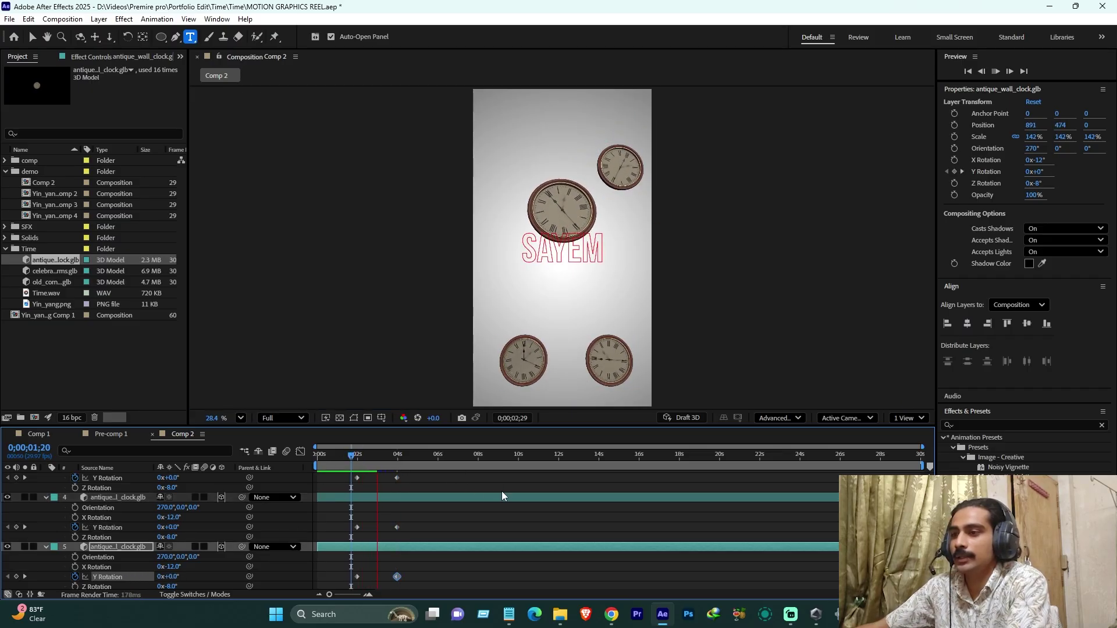
{"action": "left_click", "coordinate": [397, 454]}
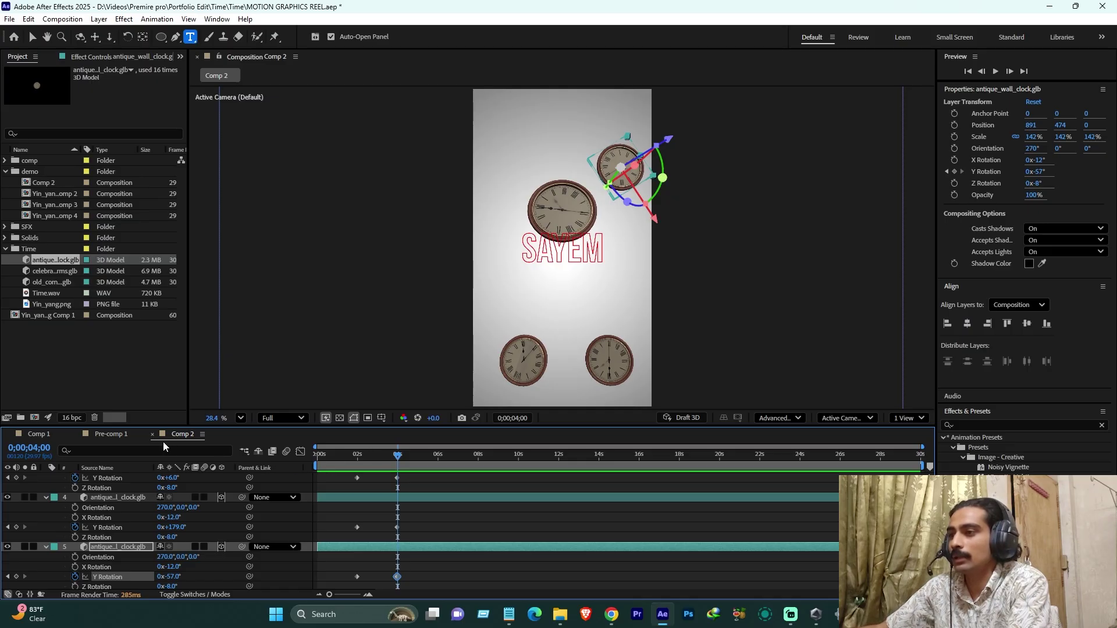
- Collapse the rotation properties of all five clock layers and clear the layer selection
{"action": "scroll", "coordinate": [147, 529], "scroll_direction": "up", "scroll_amount": 3}
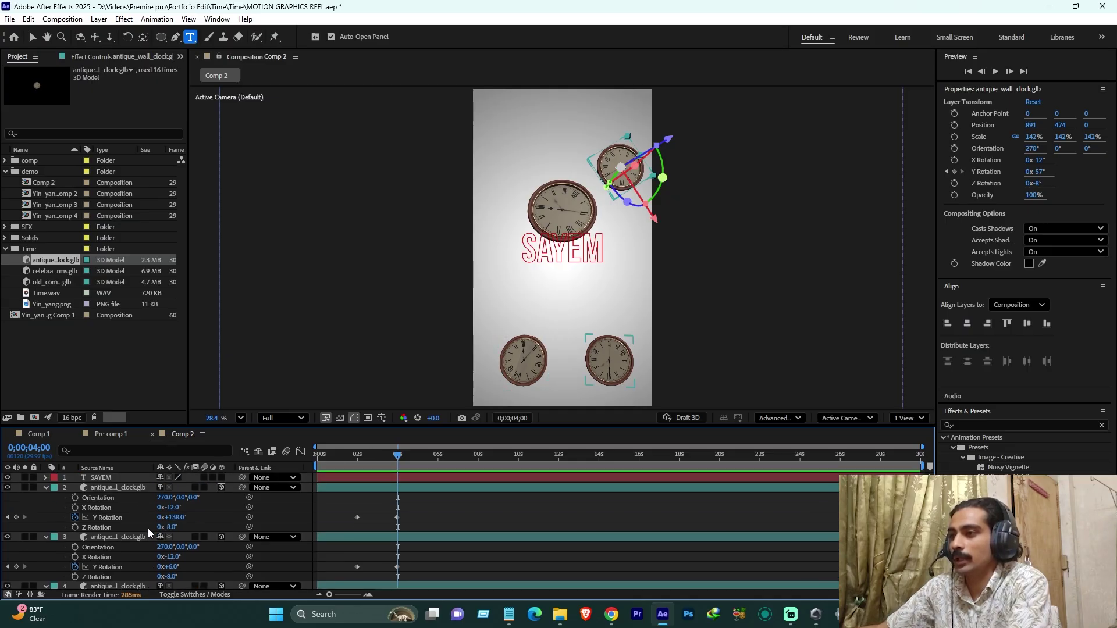
{"action": "left_click", "coordinate": [46, 487]}
{"action": "left_click", "coordinate": [46, 497]}
{"action": "left_click", "coordinate": [47, 507]}
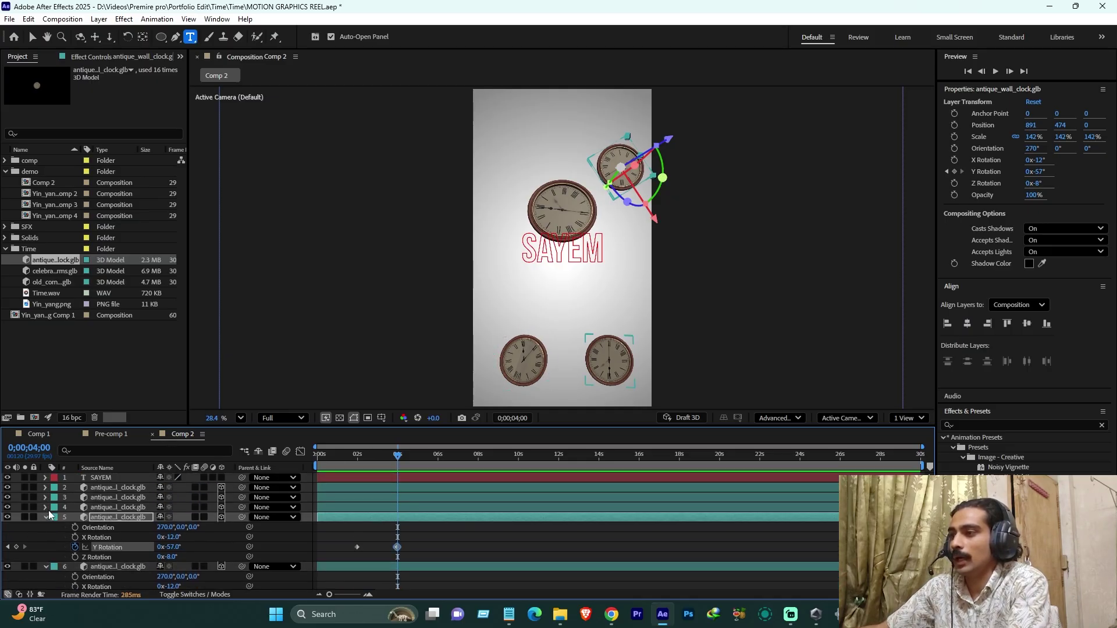
{"action": "left_click", "coordinate": [44, 517]}
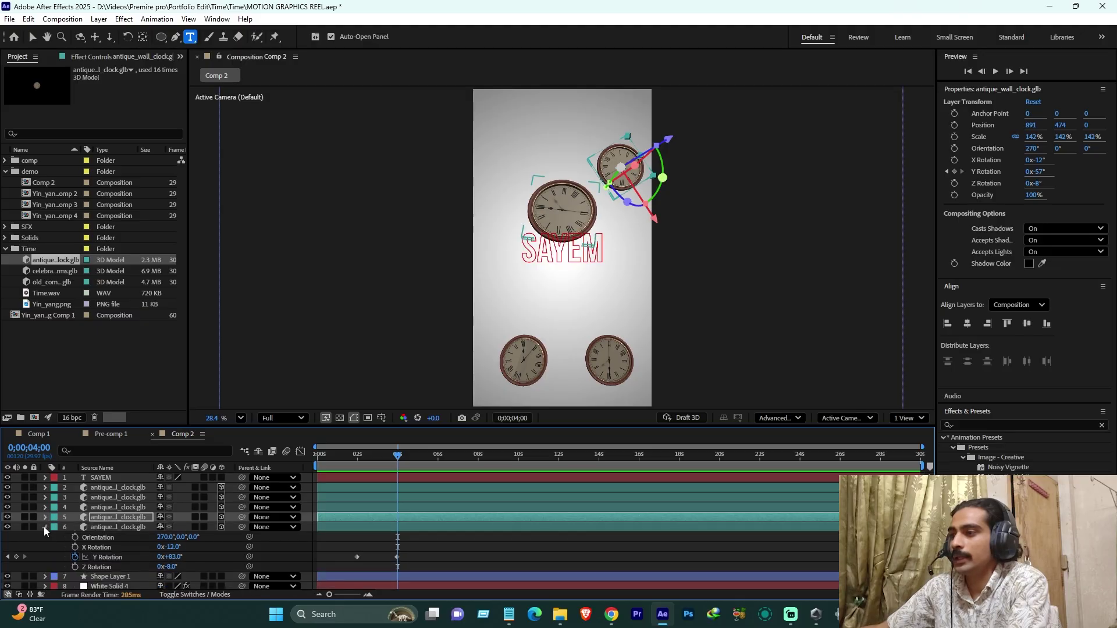
{"action": "left_click", "coordinate": [45, 527]}
{"action": "left_click", "coordinate": [112, 570]}
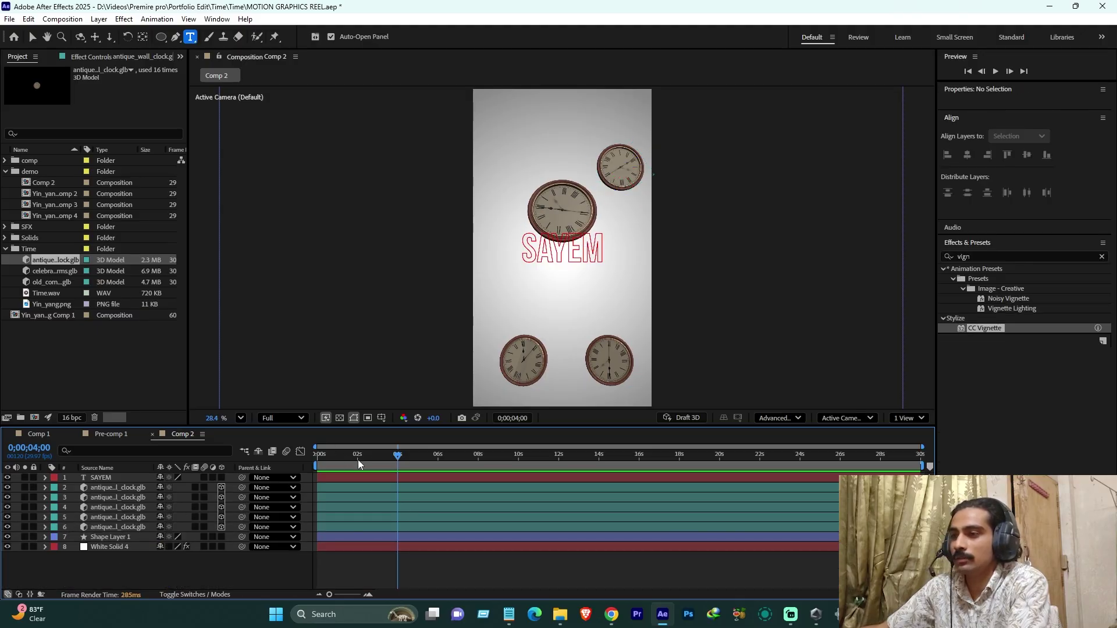
- Check which 3D renderer the composition uses without changing it
{"action": "left_click", "coordinate": [777, 417]}
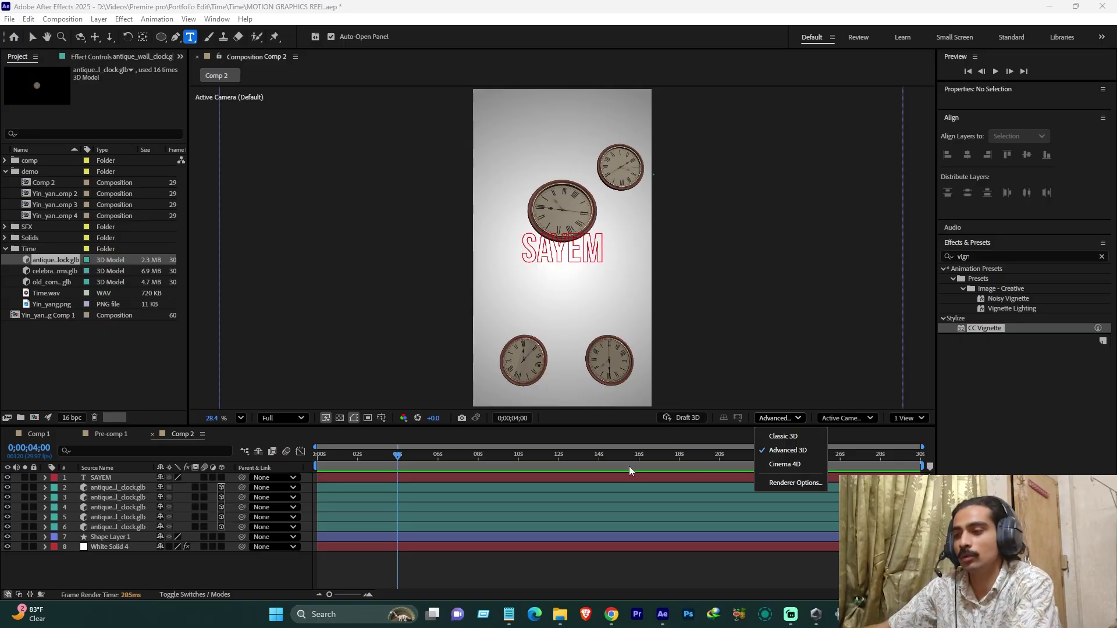
{"action": "left_click", "coordinate": [224, 584]}
{"action": "left_click", "coordinate": [114, 340]}
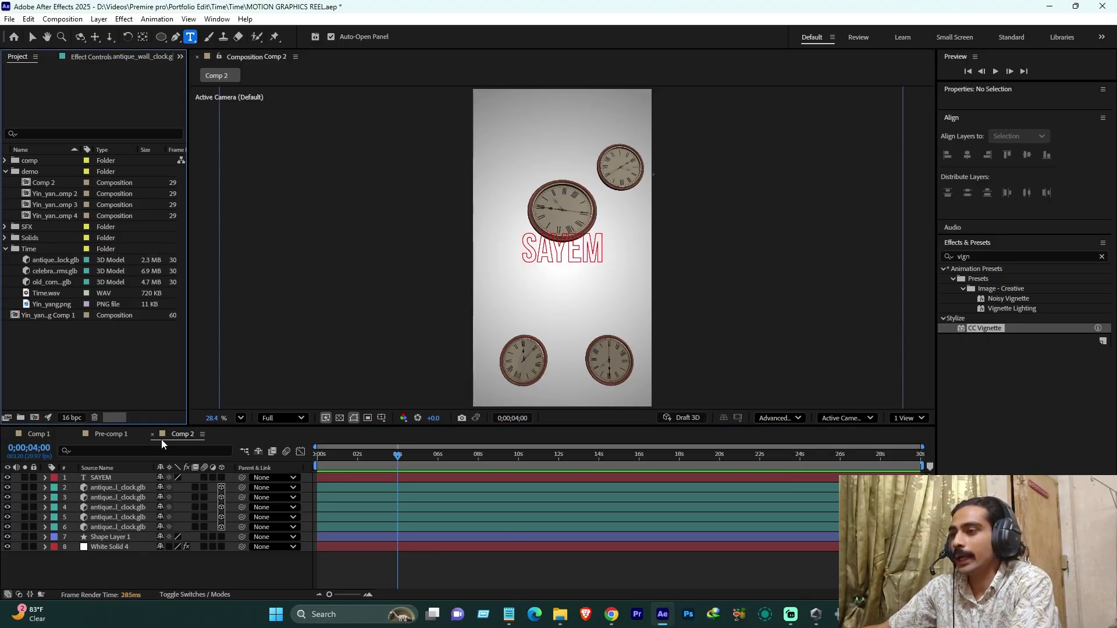
- Delete all five antique clock layers from Comp 2
{"action": "left_click", "coordinate": [112, 525]}
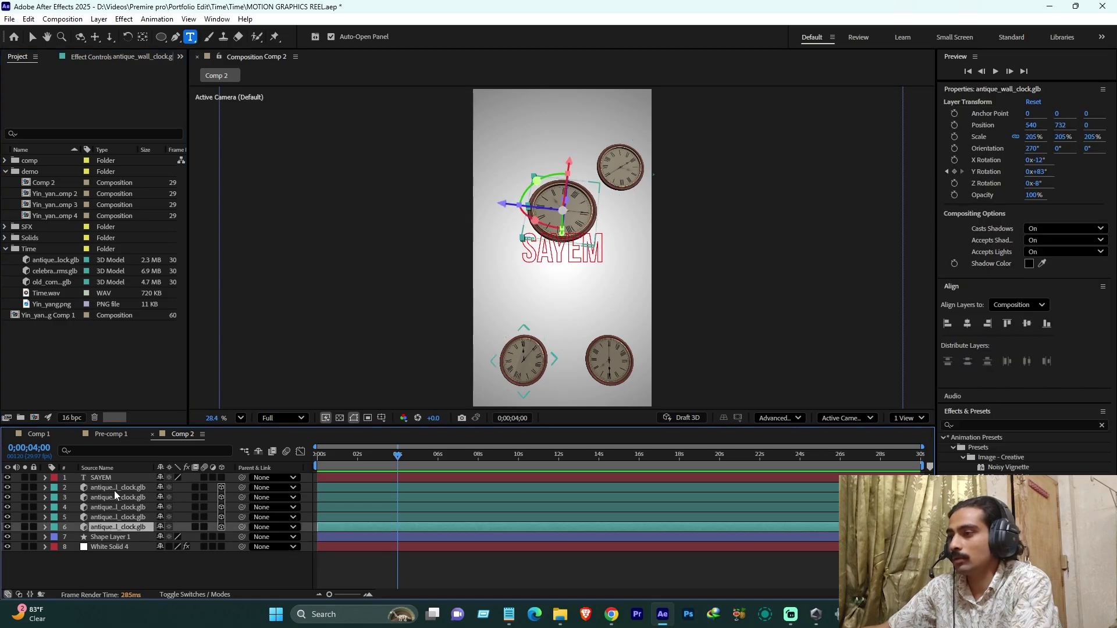
{"action": "left_click", "coordinate": [114, 490], "text": "shift"}
{"action": "key", "text": "Delete"}
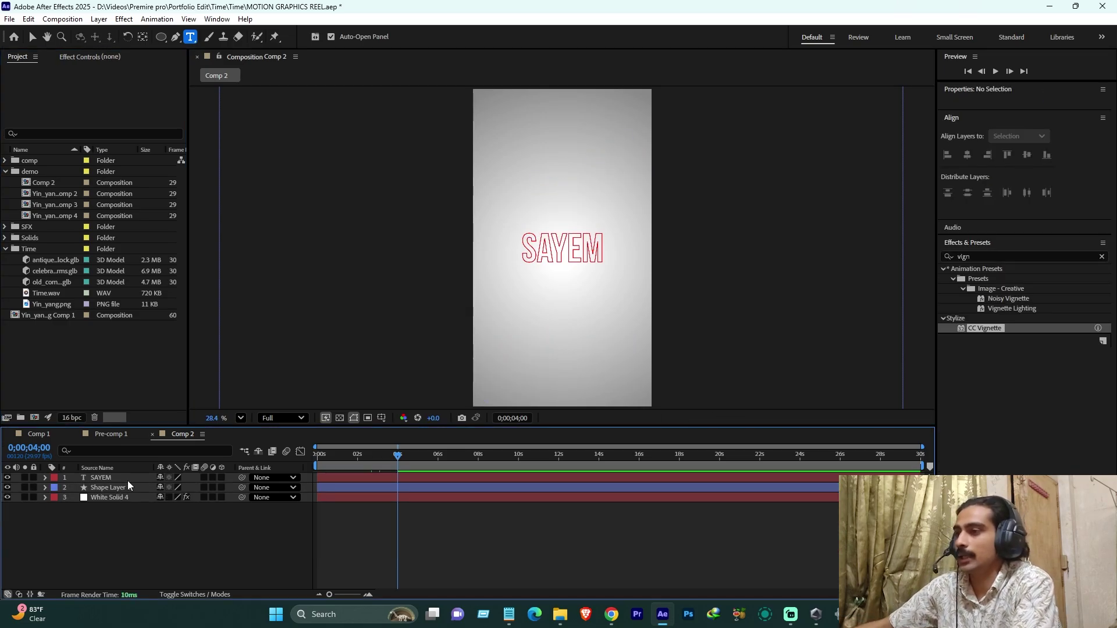
- Examine the finished clock and "EVERY SECOND" text scene in Pre-comp 1 and Comp 1 around 0:00:04, and return to Comp 2
{"action": "left_click", "coordinate": [111, 434]}
{"action": "left_click", "coordinate": [481, 455]}
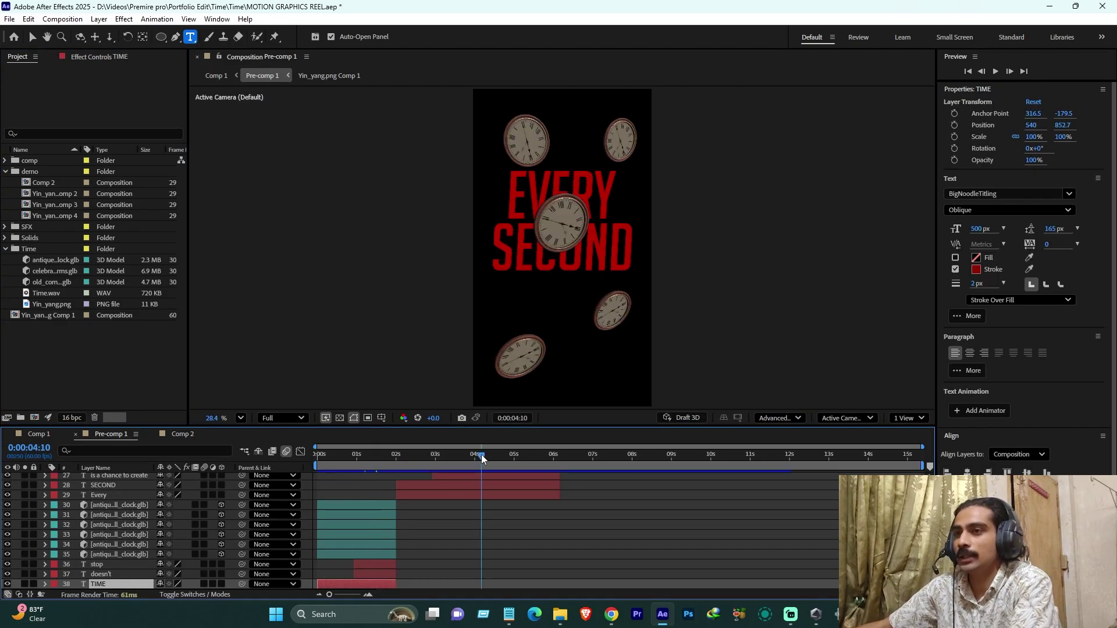
{"action": "left_click", "coordinate": [39, 434]}
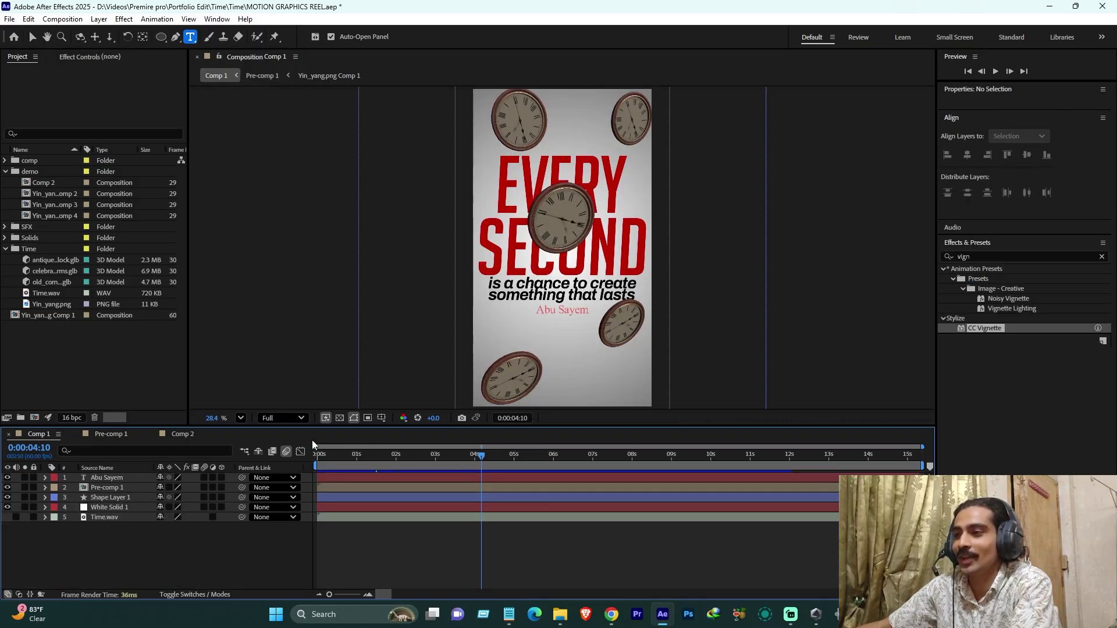
{"action": "left_click", "coordinate": [114, 438]}
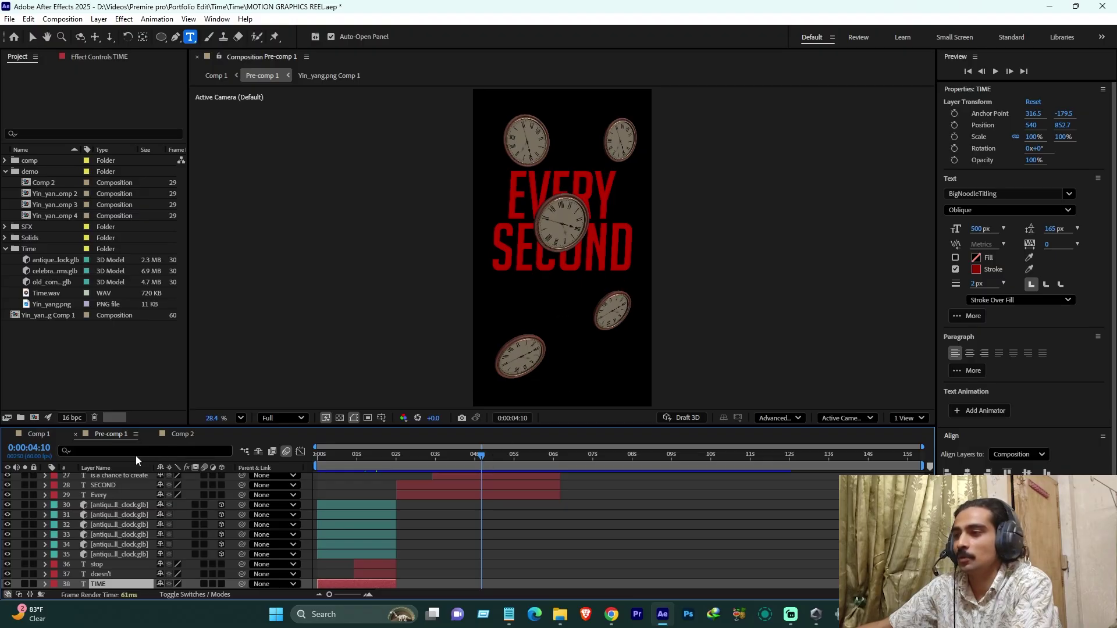
{"action": "left_click", "coordinate": [36, 435]}
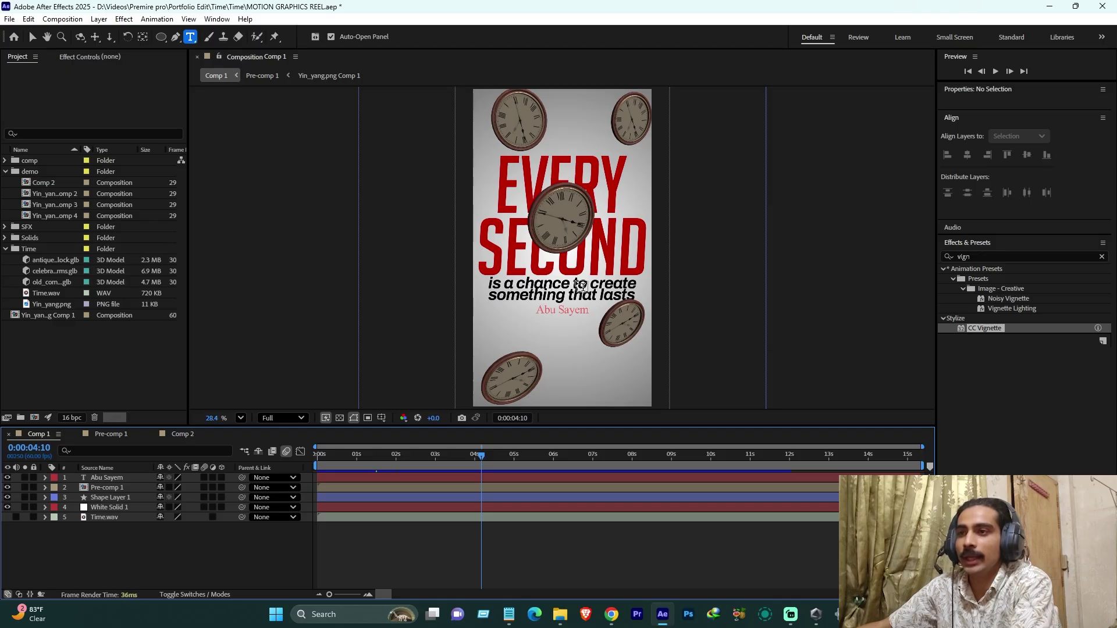
{"action": "left_click_drag", "start_coordinate": [438, 458], "coordinate": [455, 462]}
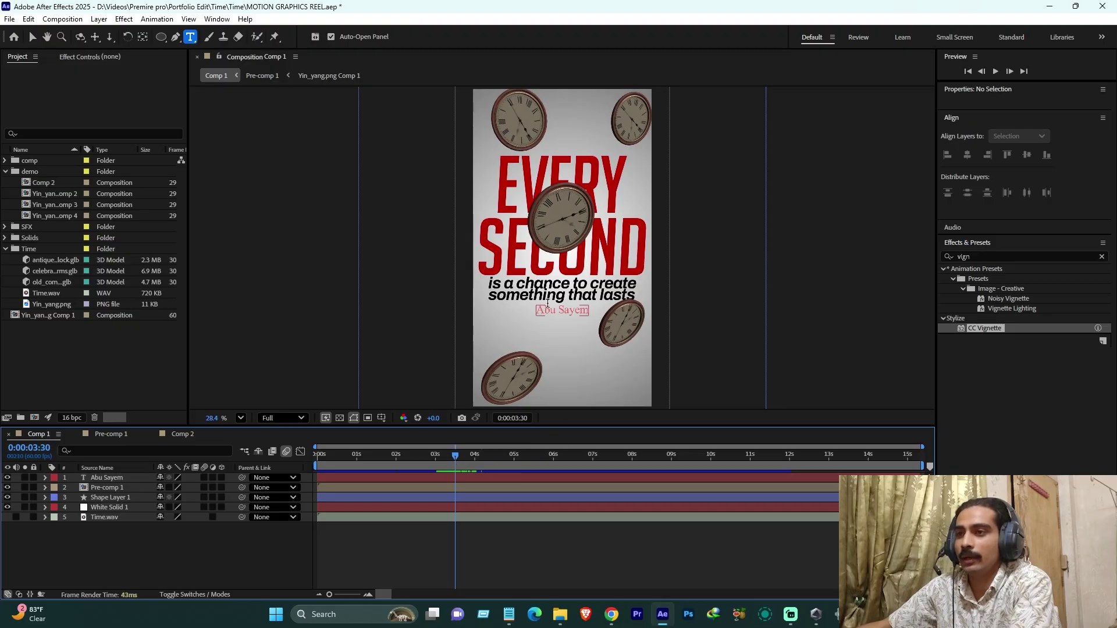
{"action": "left_click", "coordinate": [187, 439]}
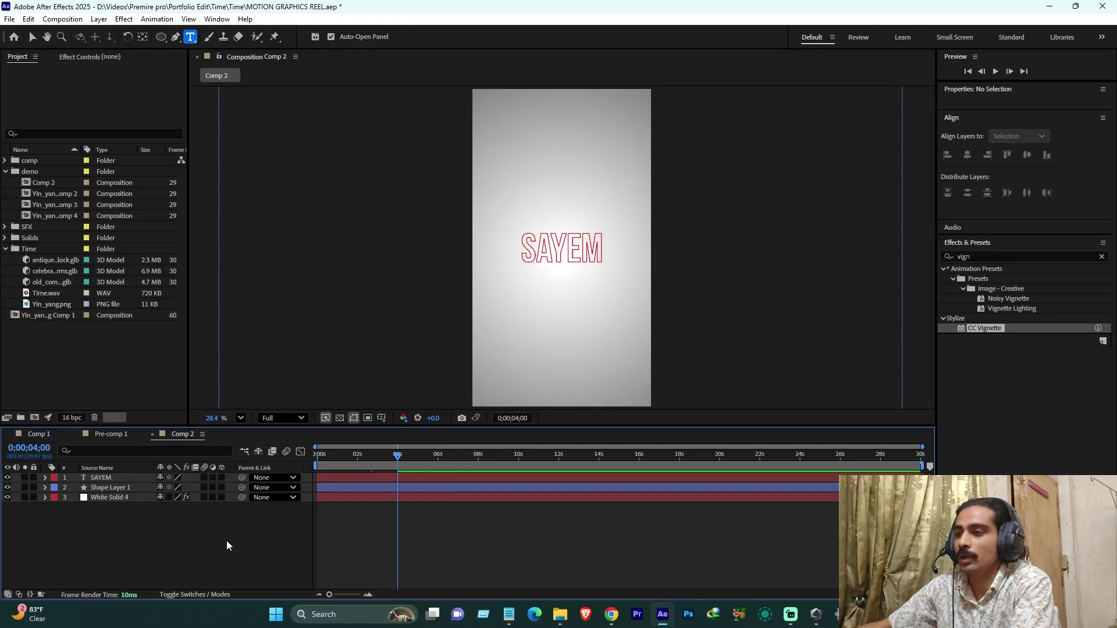
- Add a text layer reading "i am going to university" in Comp 2 with the time at about 0:00:01:03
{"action": "left_click", "coordinate": [337, 451]}
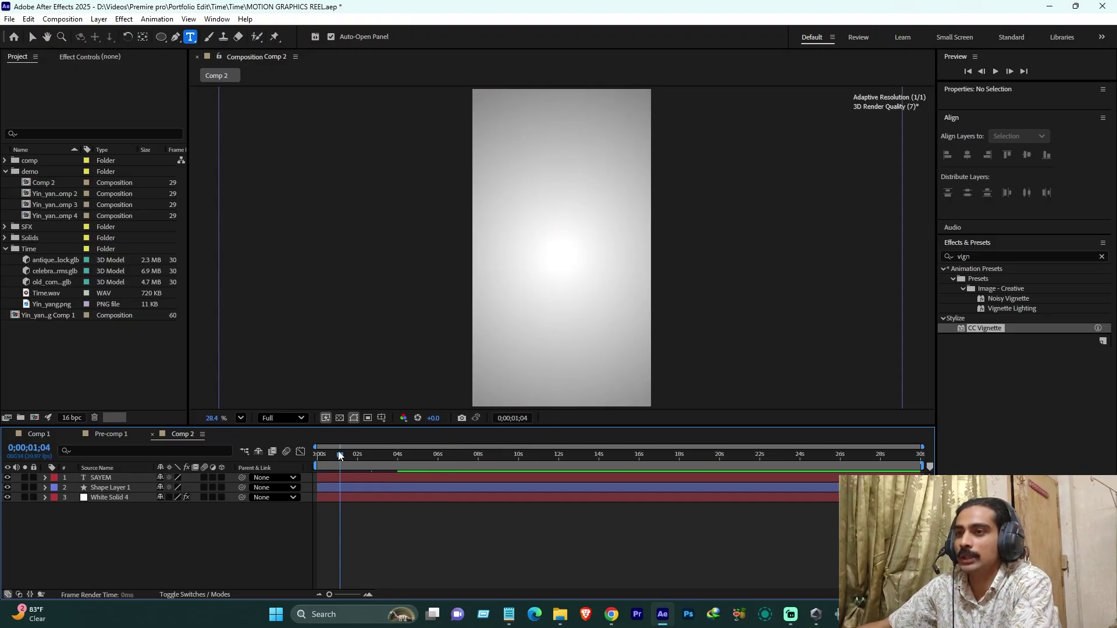
{"action": "right_click", "coordinate": [156, 546]}
{"action": "mouse_move", "coordinate": [175, 400]}
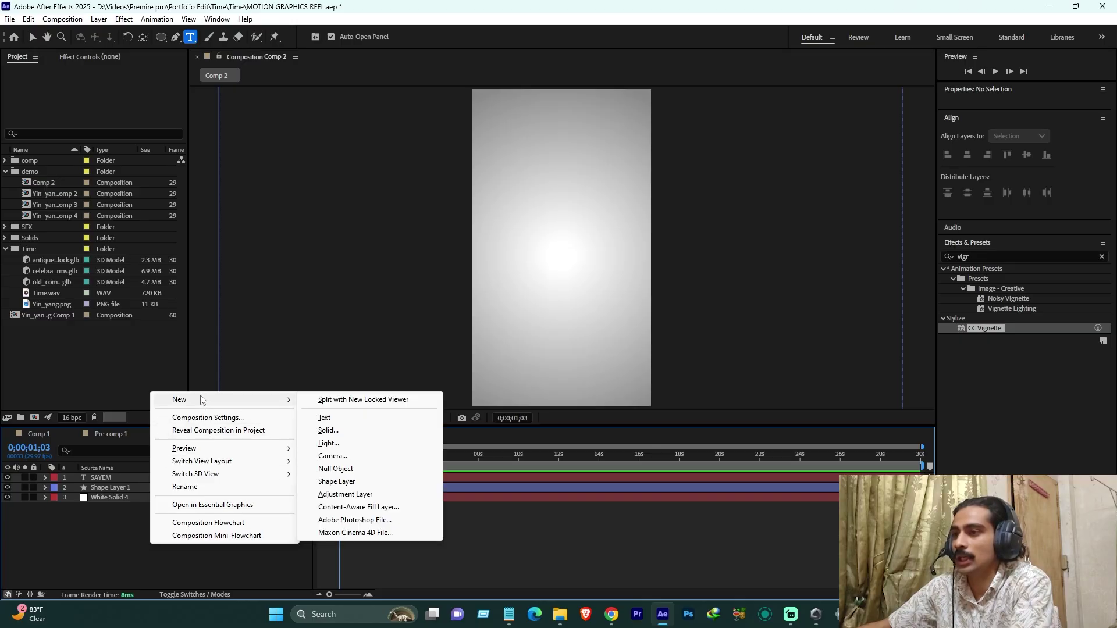
{"action": "left_click", "coordinate": [384, 418]}
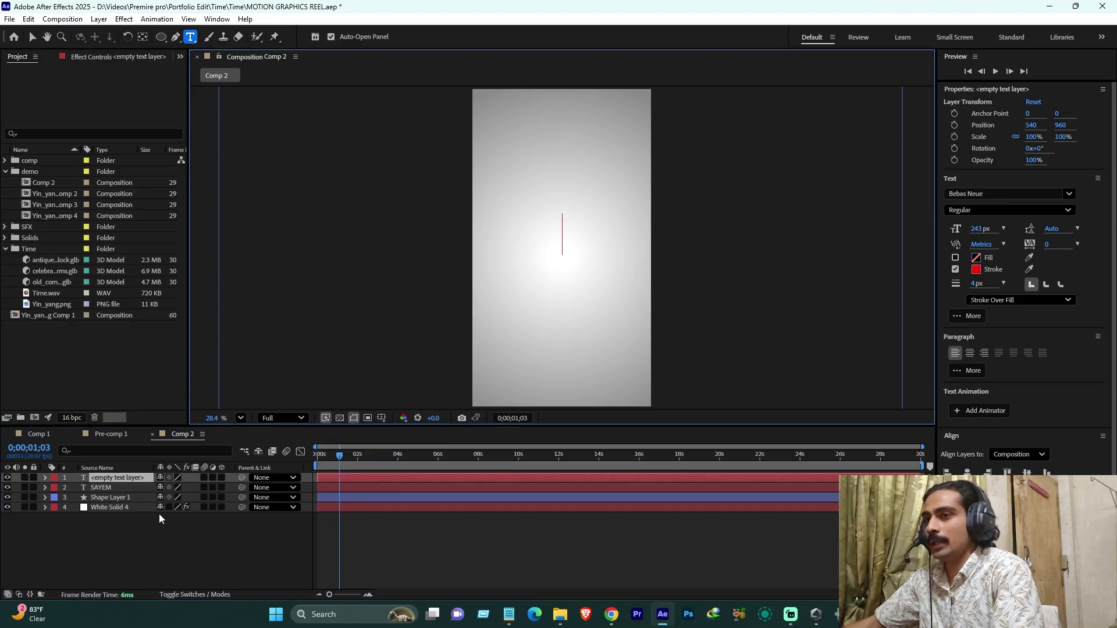
{"action": "type", "text": "i am going to university"}
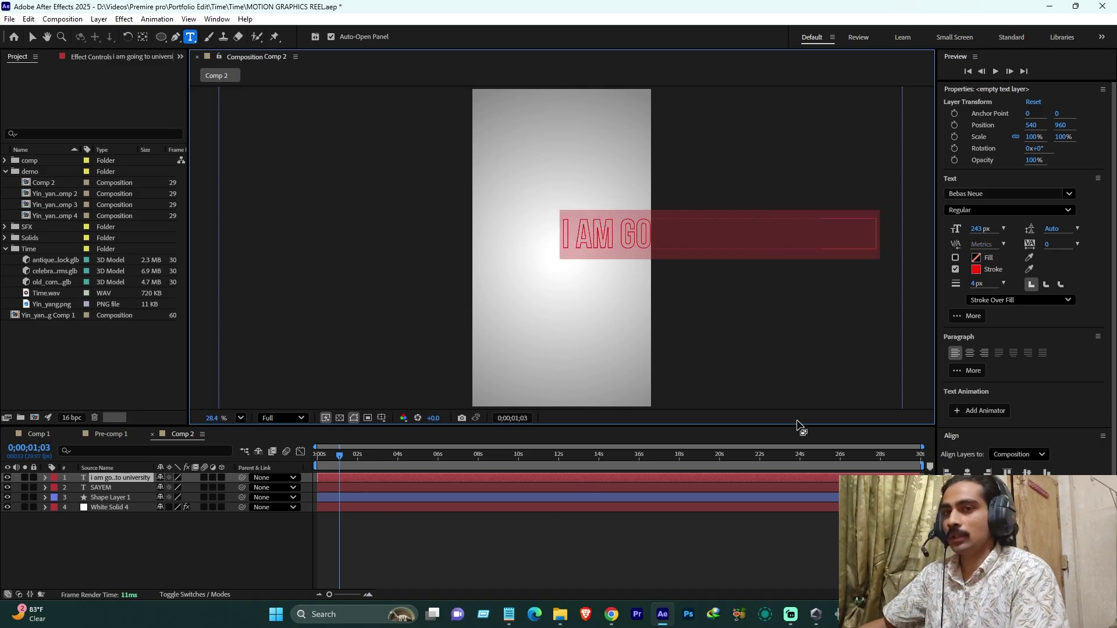
- Set the new sentence's font size to 83 px and center it horizontally in the composition
{"action": "left_click", "coordinate": [978, 227]}
{"action": "left_click_drag", "start_coordinate": [978, 227], "coordinate": [901, 257]}
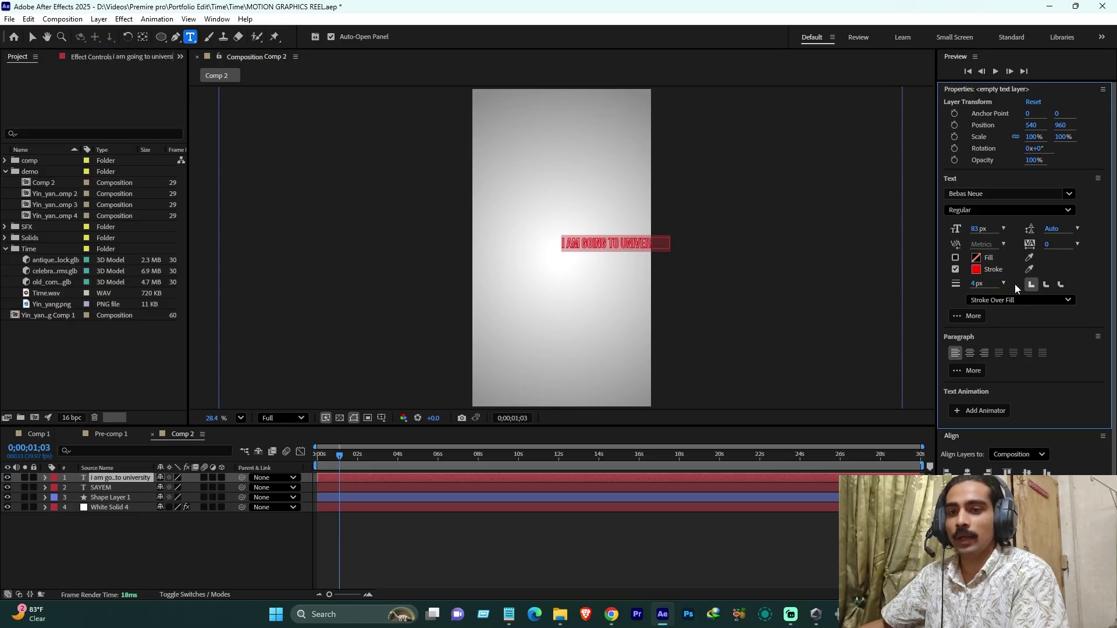
{"action": "left_click_drag", "start_coordinate": [561, 248], "coordinate": [508, 247]}
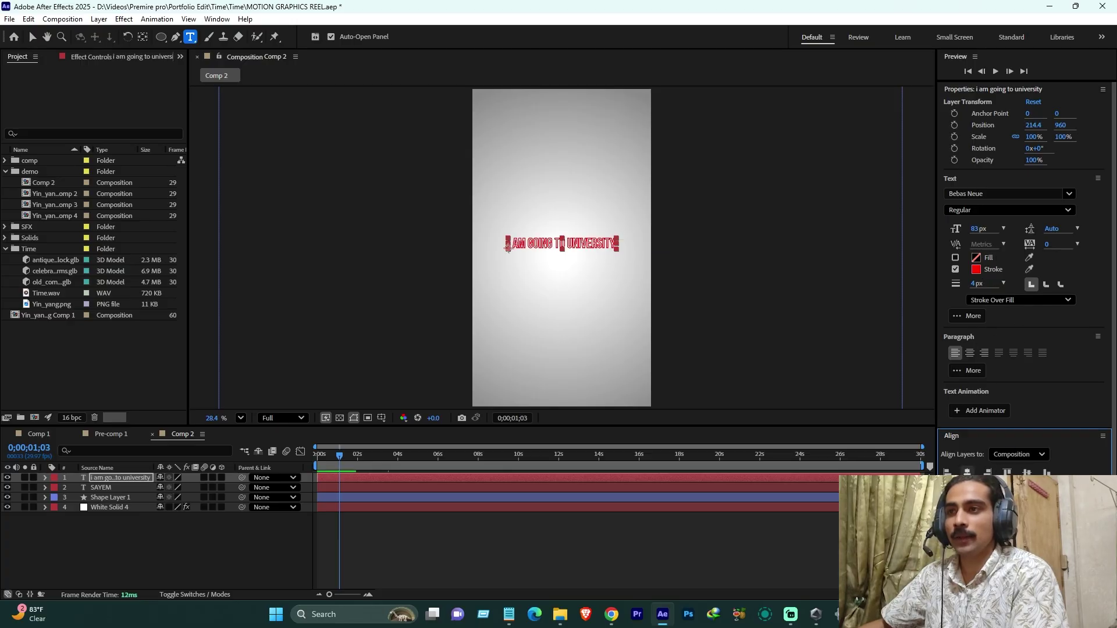
- Give the sentence a black 000000 fill without a stroke and center it vertically in the composition
{"action": "left_click", "coordinate": [979, 258]}
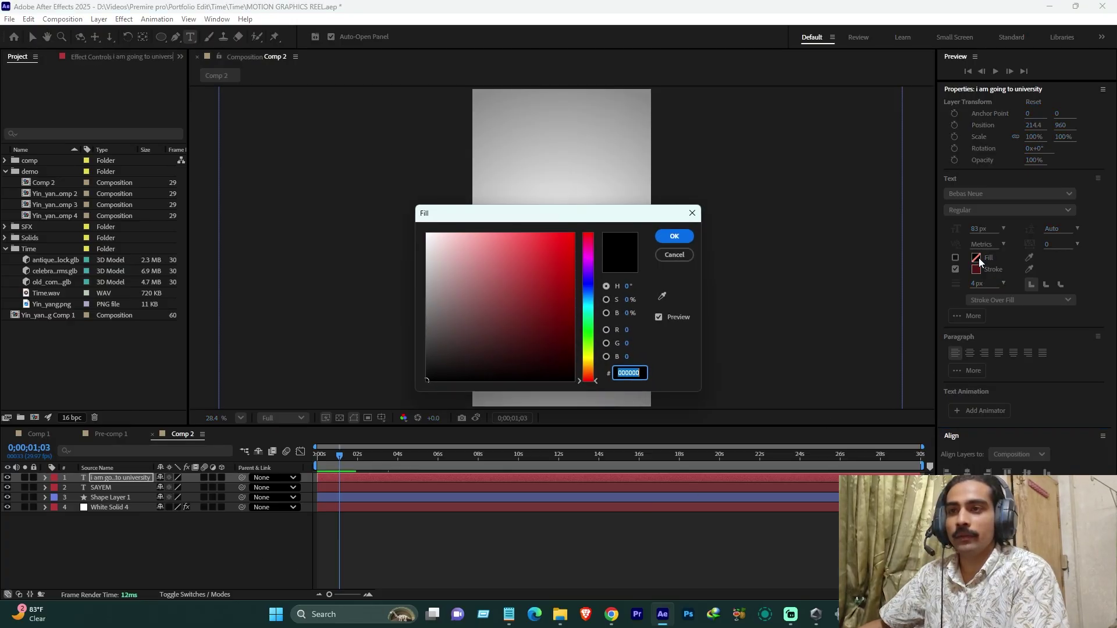
{"action": "key", "text": "Return"}
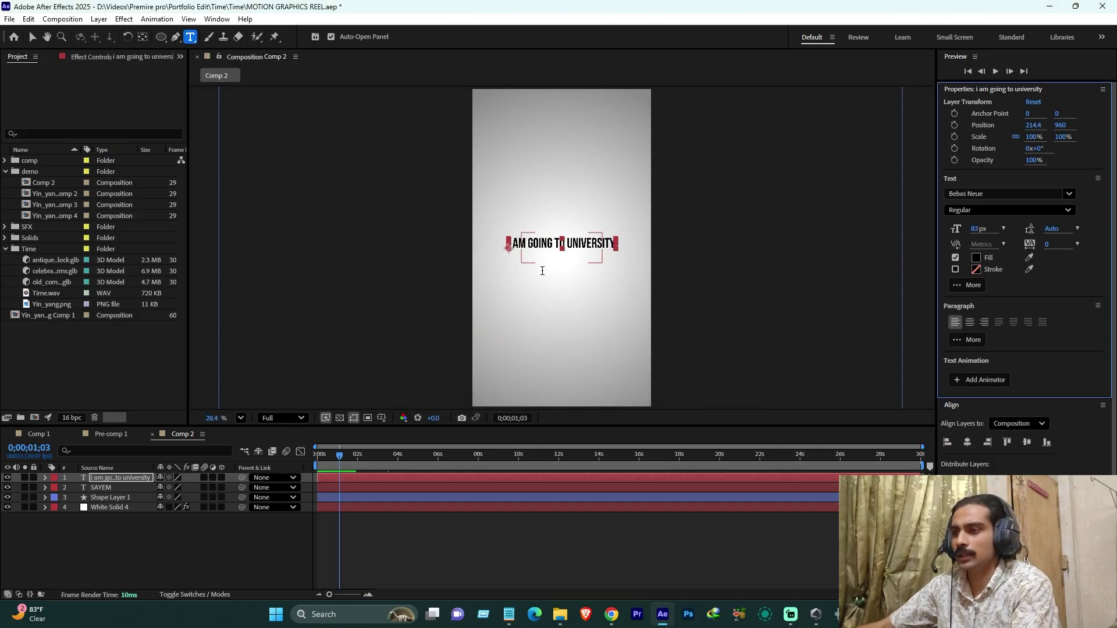
{"action": "left_click", "coordinate": [1026, 442]}
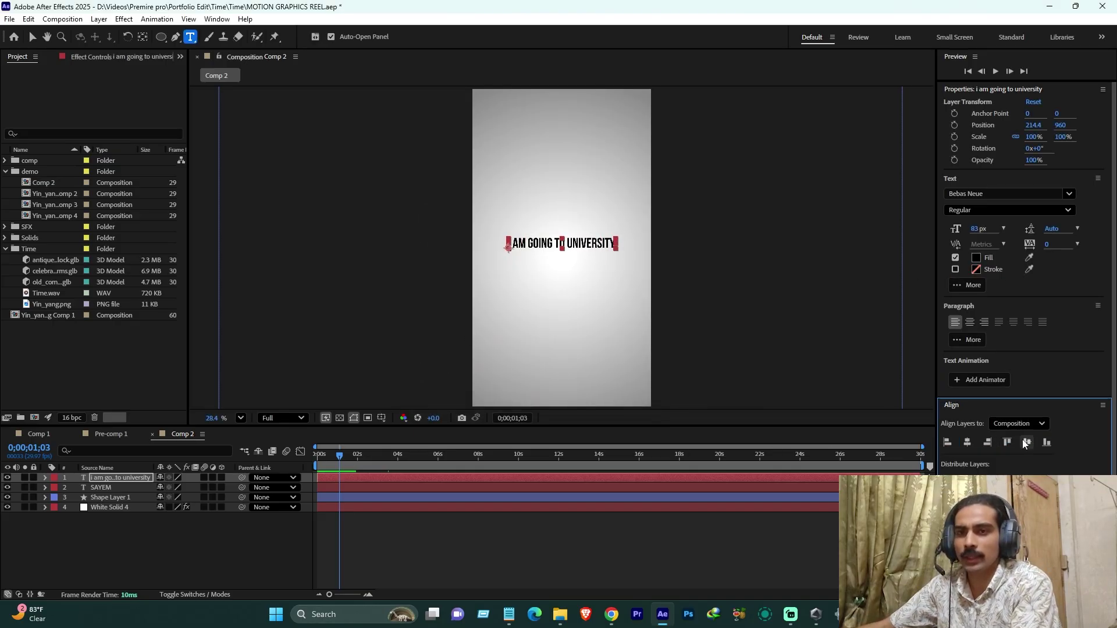
{"action": "left_click", "coordinate": [374, 543]}
- Add an Opacity text animator to the "i am going to university" layer and set its opacity to 0%
{"action": "left_click", "coordinate": [46, 478]}
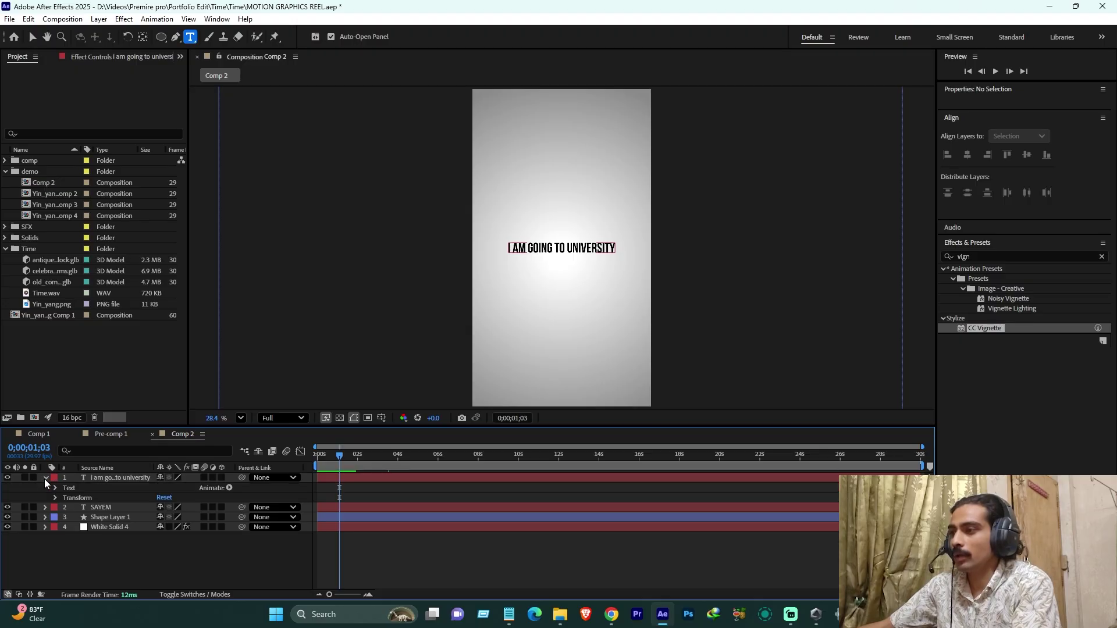
{"action": "left_click", "coordinate": [229, 489]}
{"action": "left_click", "coordinate": [239, 481]}
{"action": "left_click", "coordinate": [223, 491]}
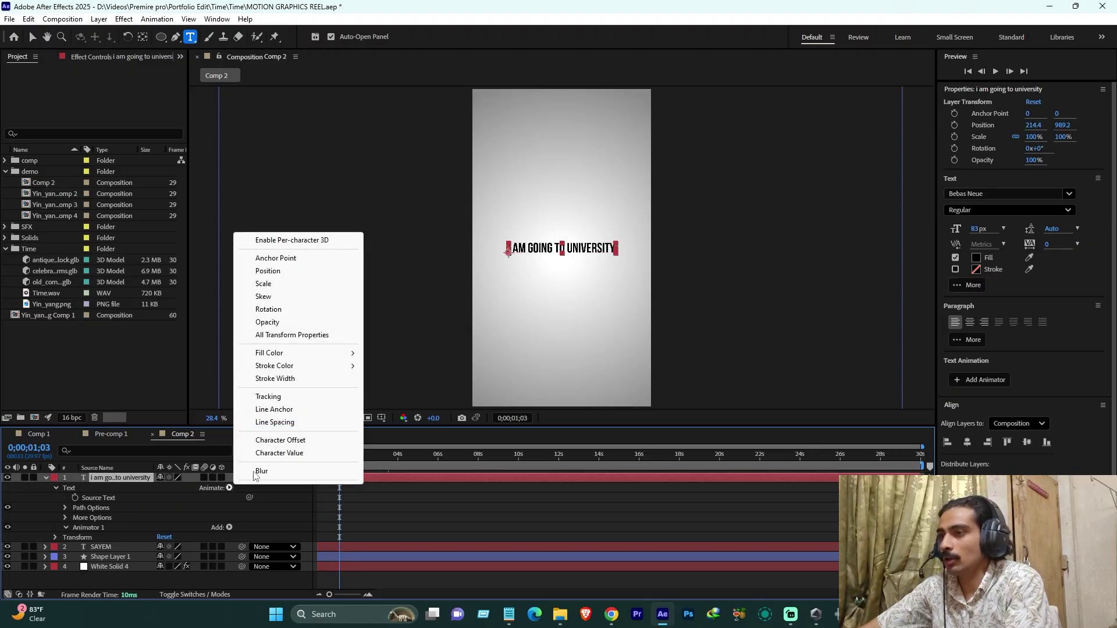
{"action": "left_click", "coordinate": [256, 322]}
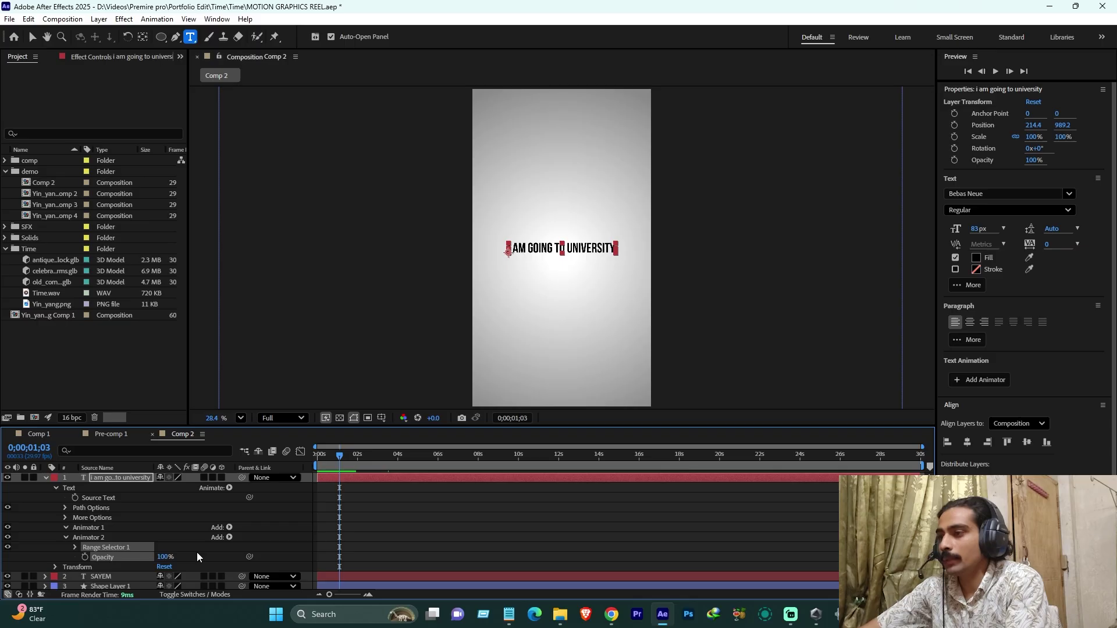
{"action": "left_click_drag", "start_coordinate": [162, 558], "coordinate": [16, 577]}
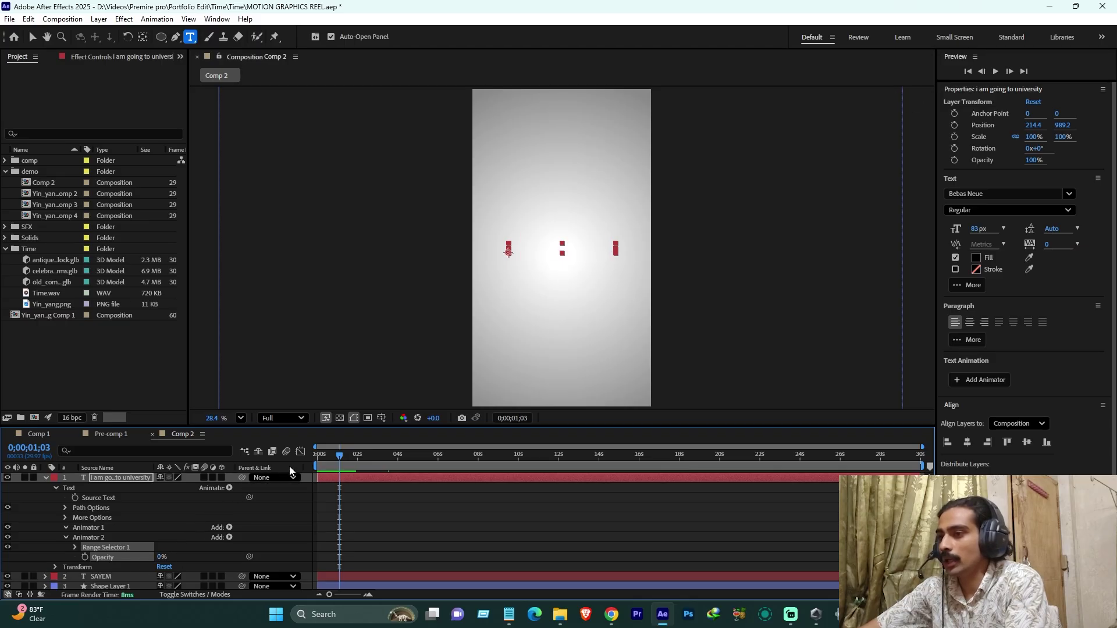
- Keyframe the opacity animator's range selector Offset at 0% at 0:00:01:29 and 100% at 0:00:02:09
{"action": "left_click", "coordinate": [356, 461]}
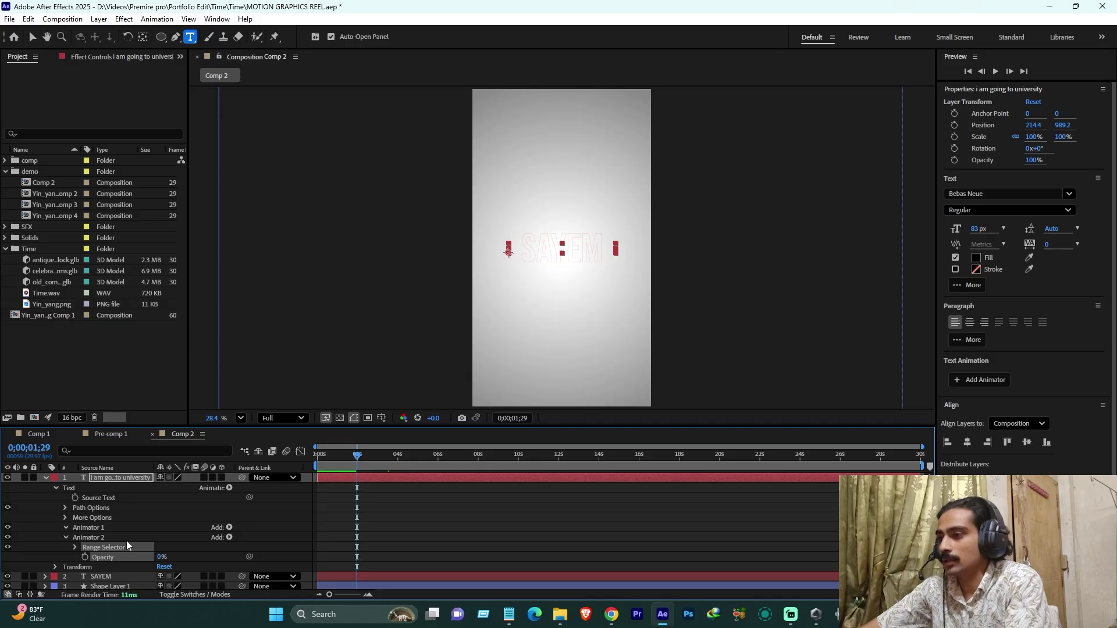
{"action": "left_click", "coordinate": [75, 547]}
{"action": "left_click", "coordinate": [94, 525]}
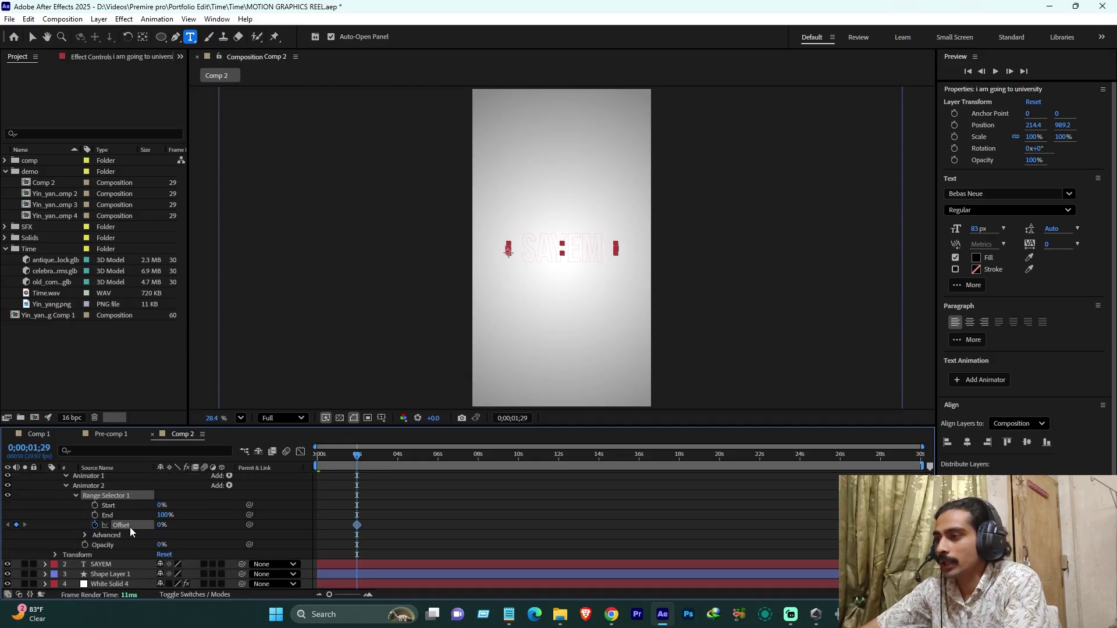
{"action": "left_click", "coordinate": [366, 459]}
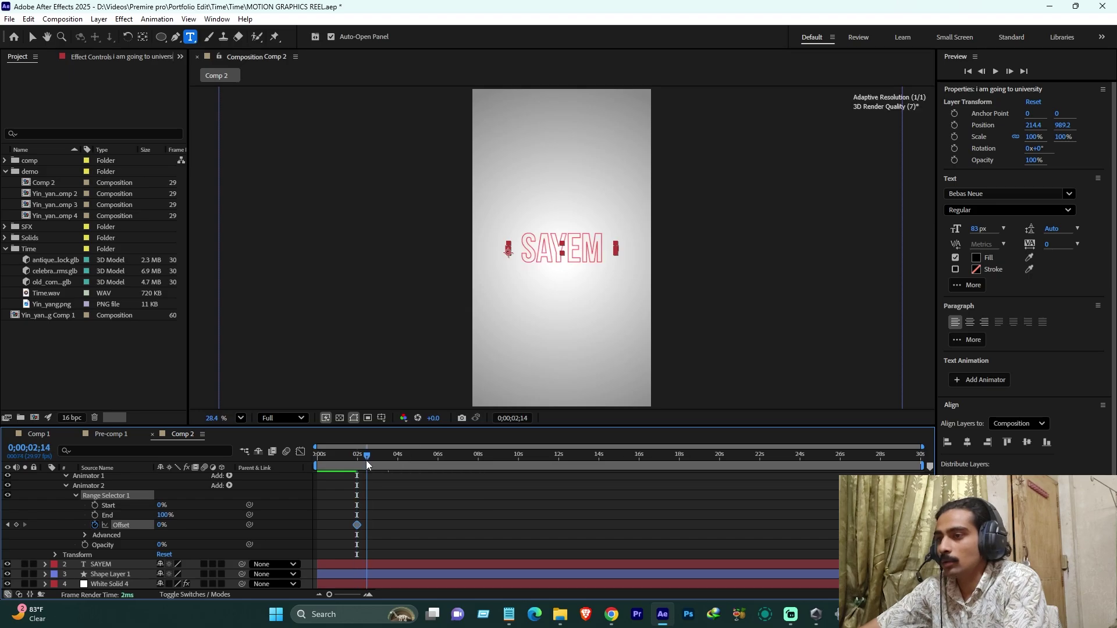
{"action": "left_click_drag", "start_coordinate": [369, 460], "coordinate": [364, 461]}
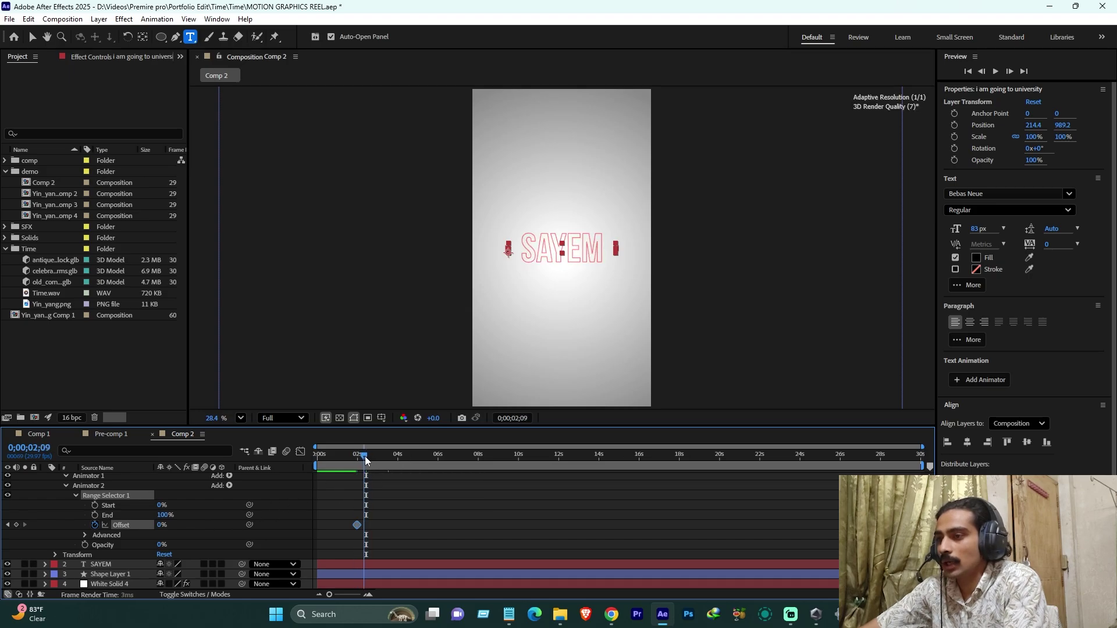
{"action": "left_click", "coordinate": [162, 525]}
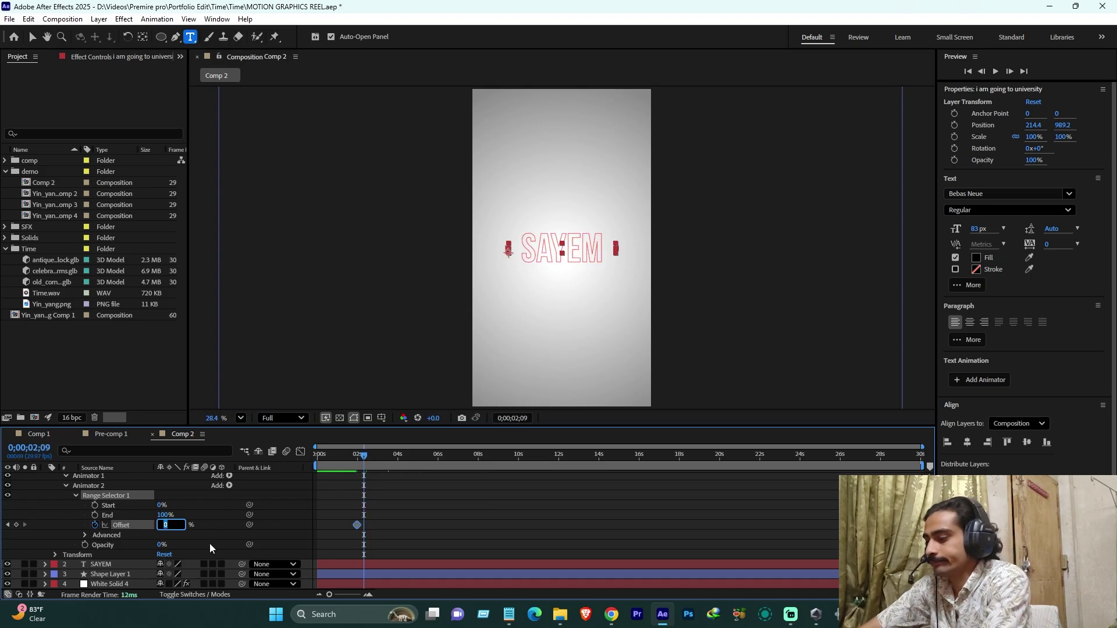
{"action": "key", "text": "Return"}
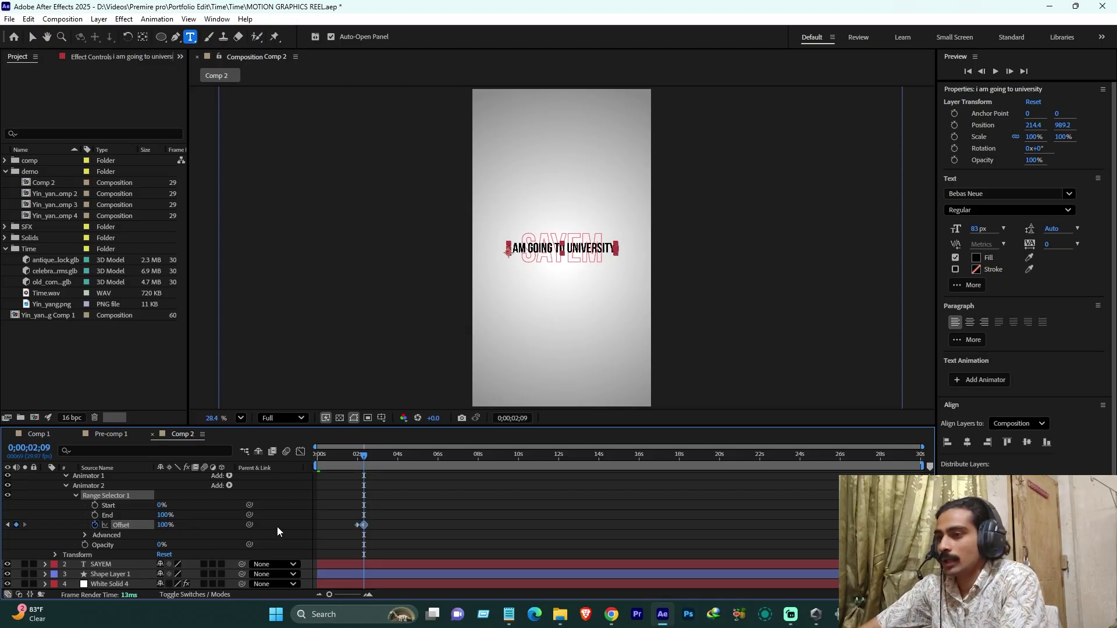
- Add range selector Offset keyframes of 0% at 0:00:02:22 and 100% at 0:00:03:04
{"action": "left_click", "coordinate": [371, 459]}
{"action": "left_click", "coordinate": [372, 460]}
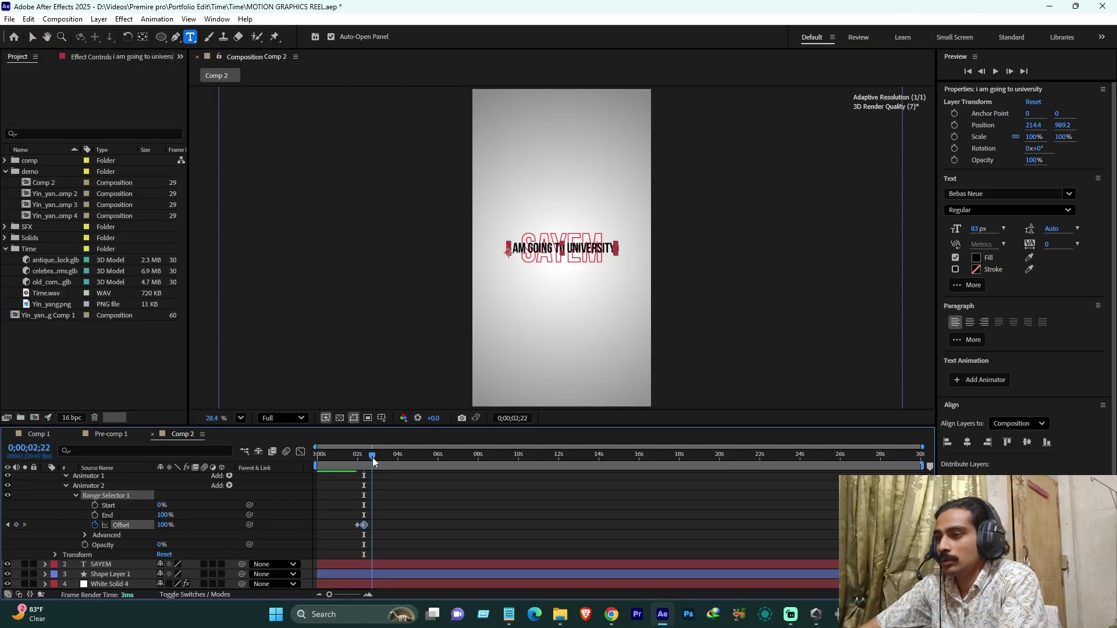
{"action": "left_click", "coordinate": [166, 525]}
{"action": "type", "text": "0"}
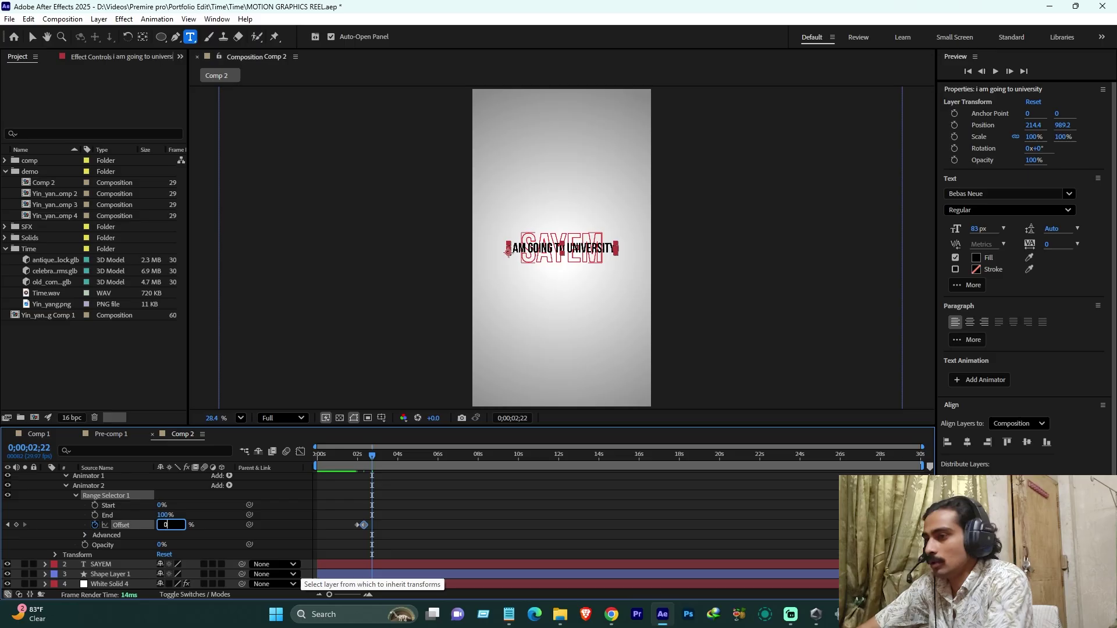
{"action": "key", "text": "Return"}
{"action": "left_click", "coordinate": [379, 459]}
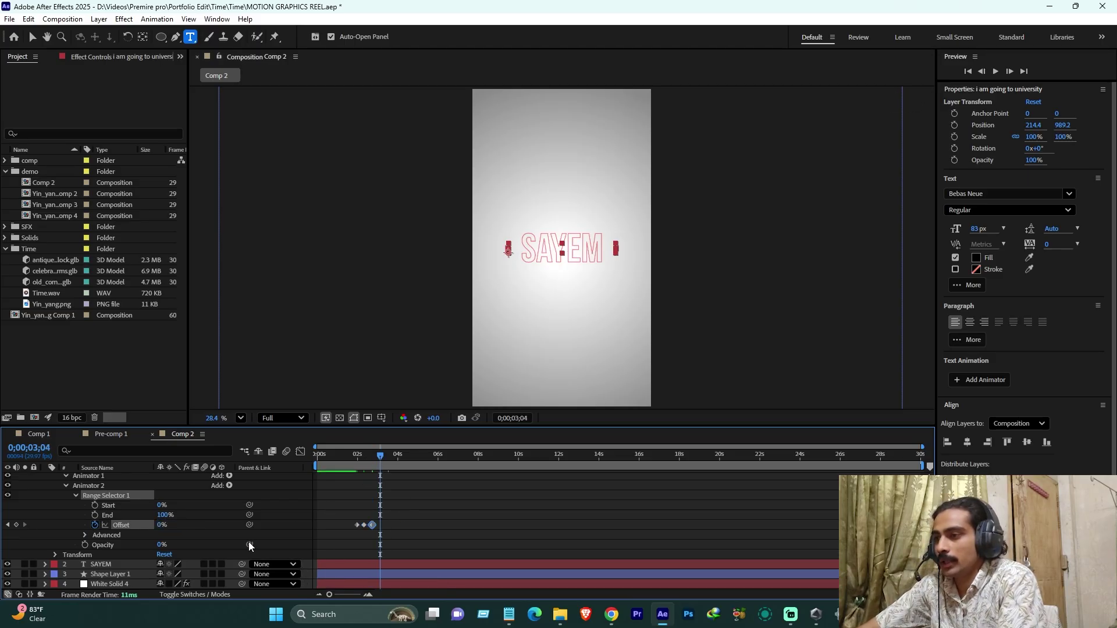
{"action": "left_click", "coordinate": [159, 525]}
{"action": "type", "text": "100"}
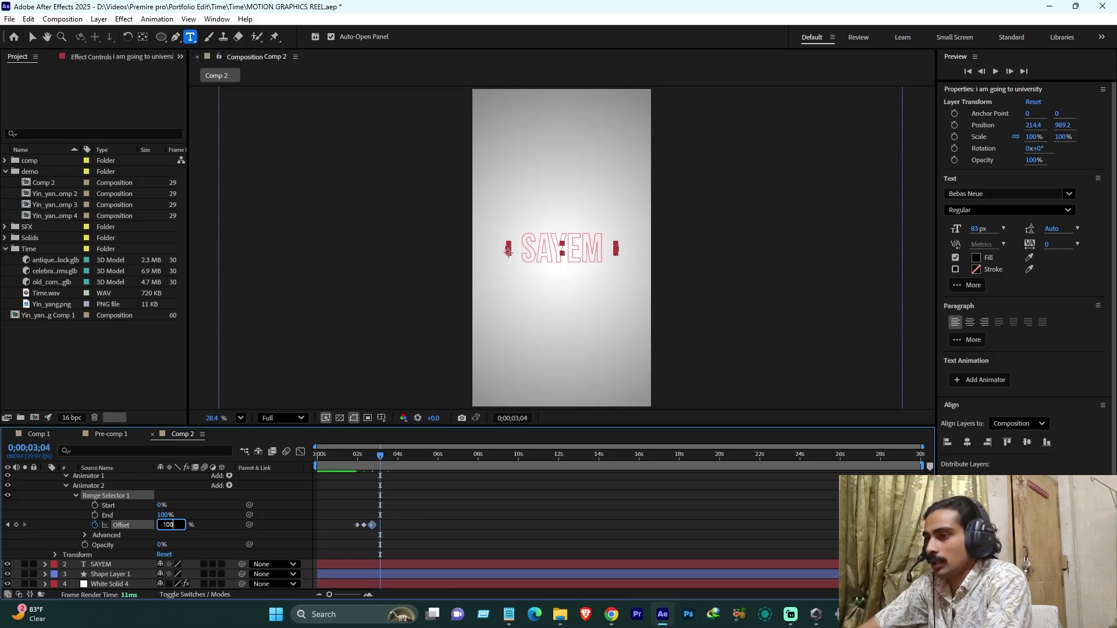
{"action": "key", "text": "Return"}
- Continue the Offset animation with keyframes of 0% at 0:00:03:14 and 100% at 0:00:03:27
{"action": "left_click", "coordinate": [388, 458]}
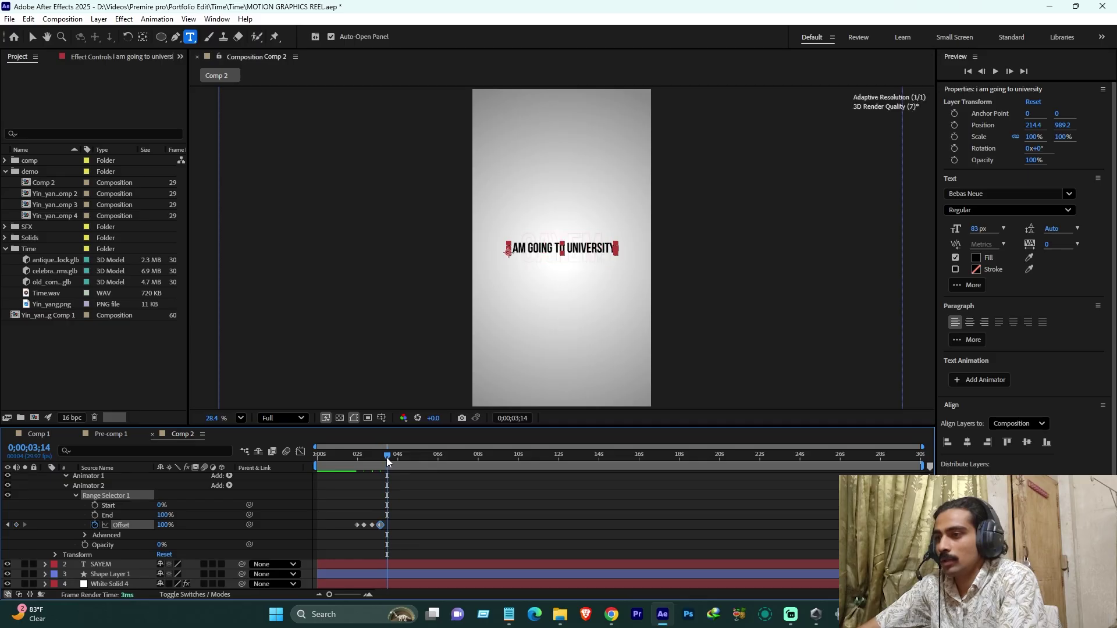
{"action": "left_click", "coordinate": [164, 525]}
{"action": "type", "text": "0"}
{"action": "key", "text": "Return"}
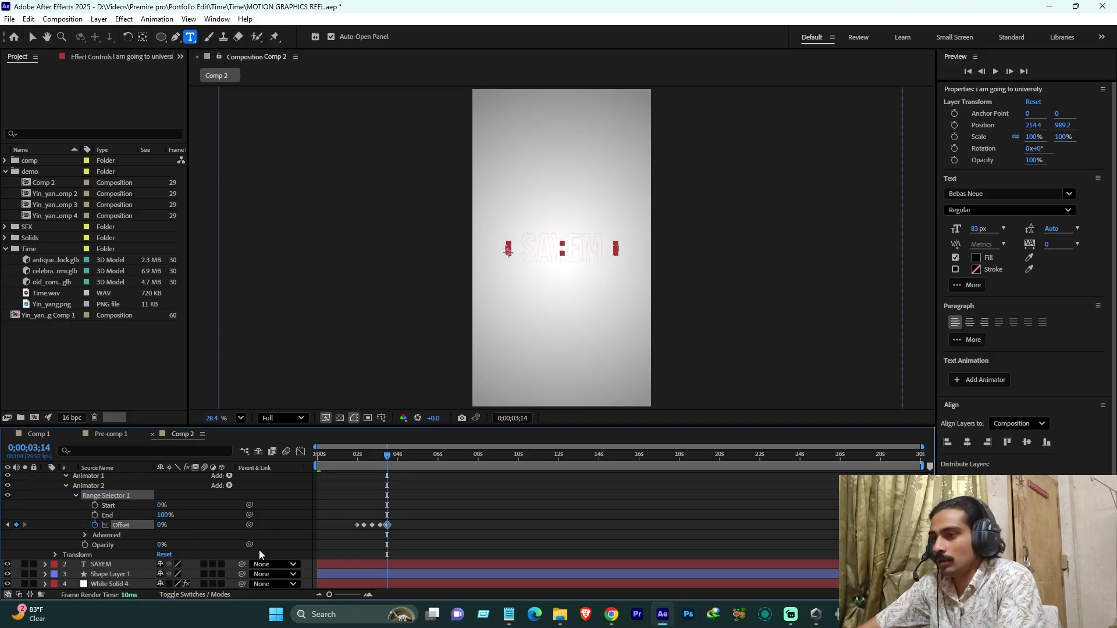
{"action": "left_click", "coordinate": [396, 458]}
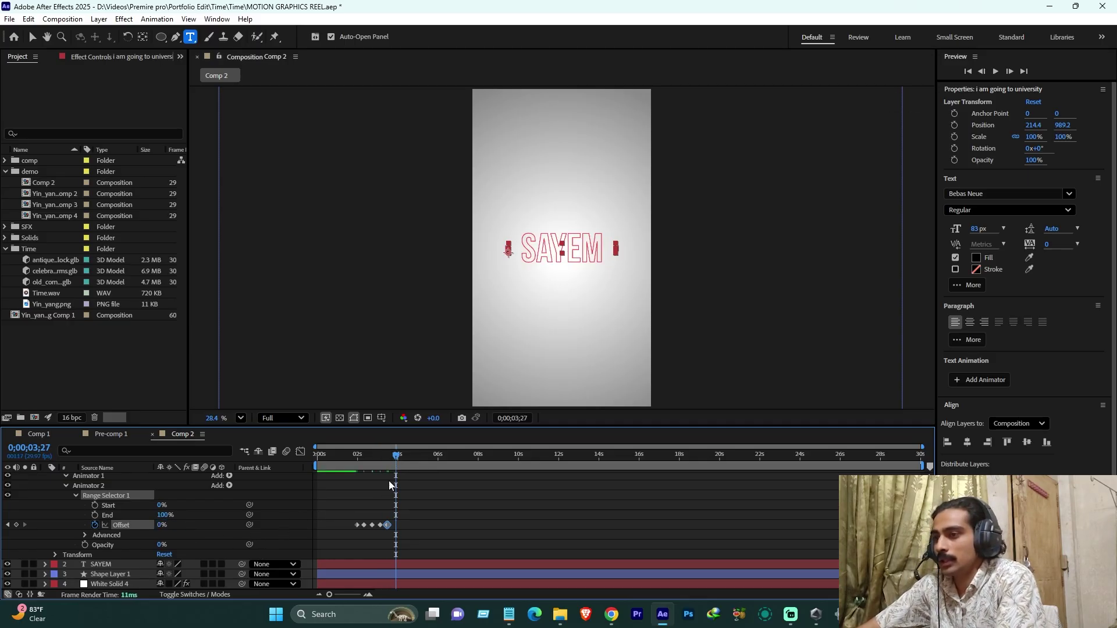
{"action": "left_click", "coordinate": [163, 523]}
{"action": "type", "text": "100"}
{"action": "key", "text": "Return"}
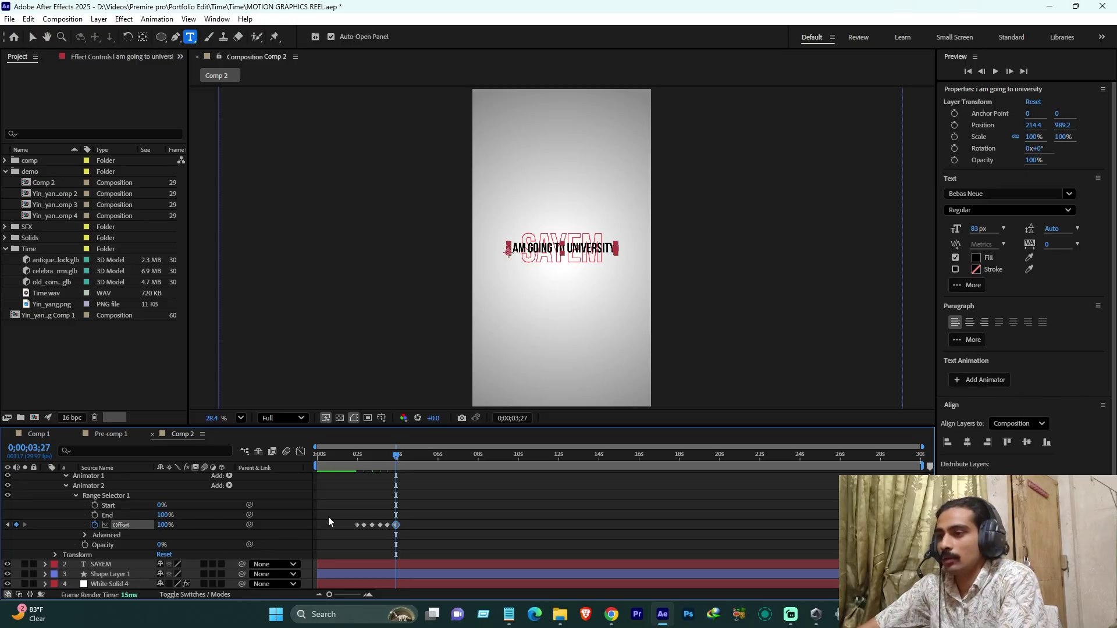
- Hide the red outlined text layer and preview the sentence's reveal animation from just before its first keyframe
{"action": "left_click", "coordinate": [355, 458]}
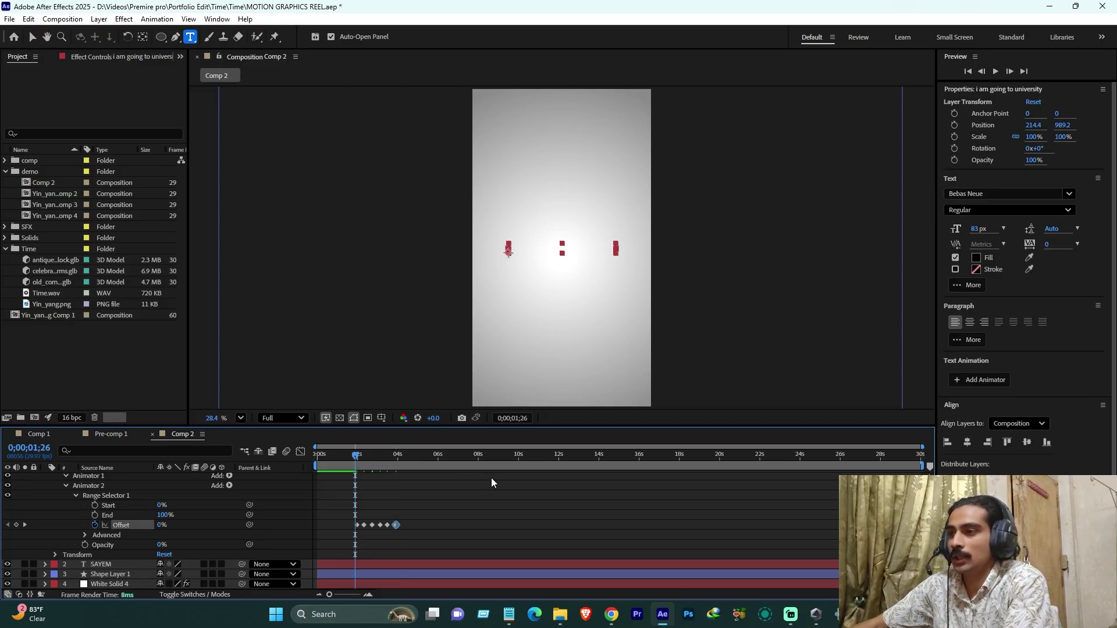
{"action": "key", "text": "space"}
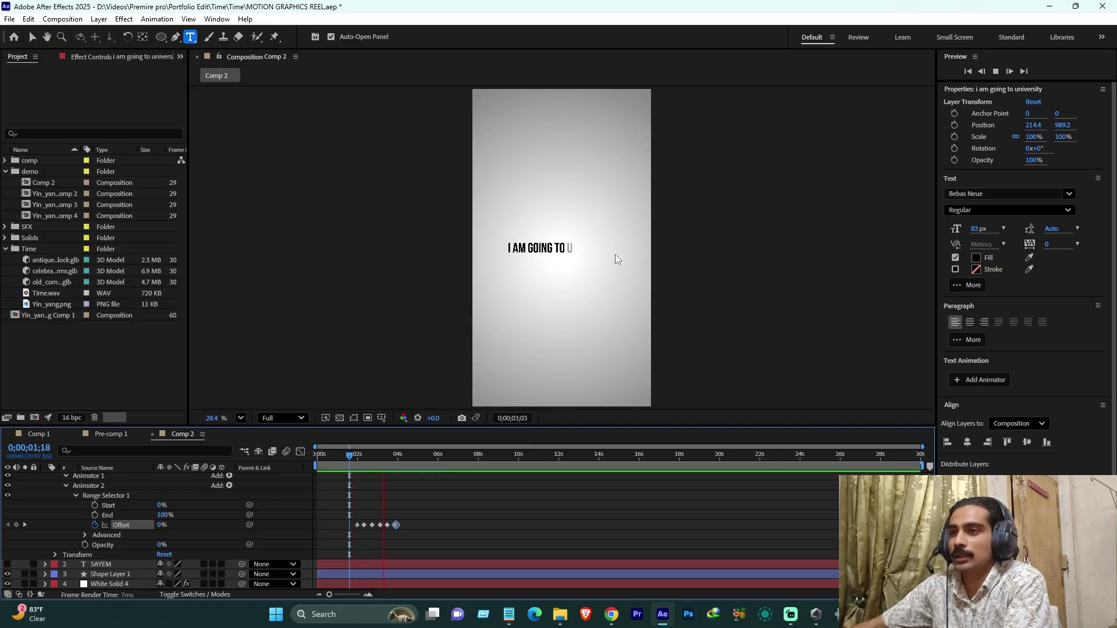
{"action": "key", "text": "space"}
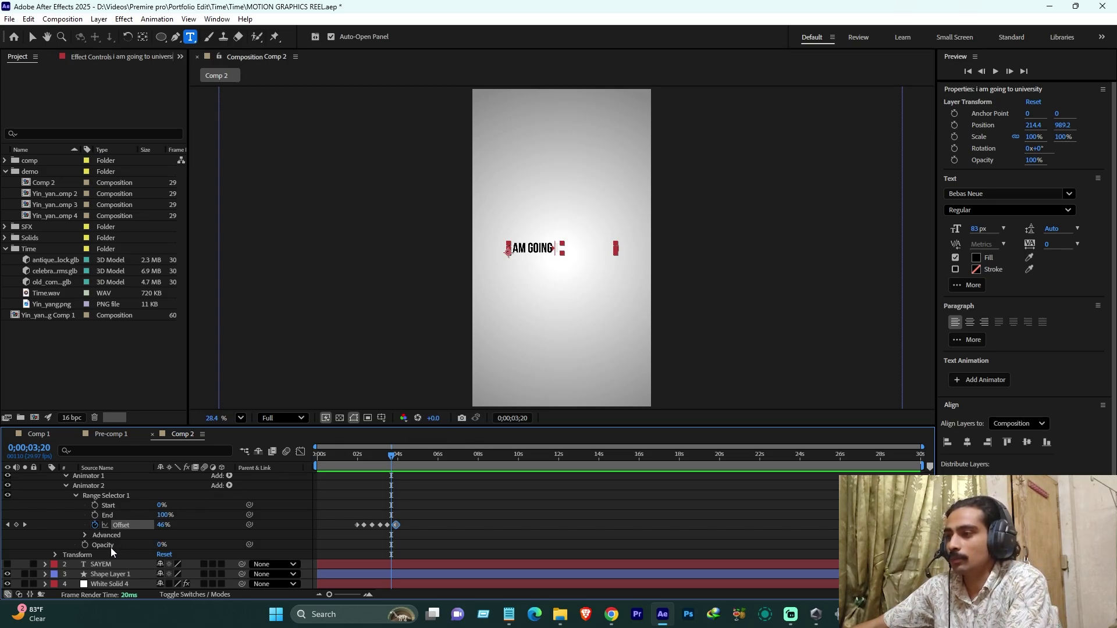
- Set the range selector's advanced Based On option to Words and turn on Randomize Order
{"action": "left_click", "coordinate": [84, 535]}
{"action": "scroll", "coordinate": [102, 544], "scroll_direction": "down", "scroll_amount": 3}
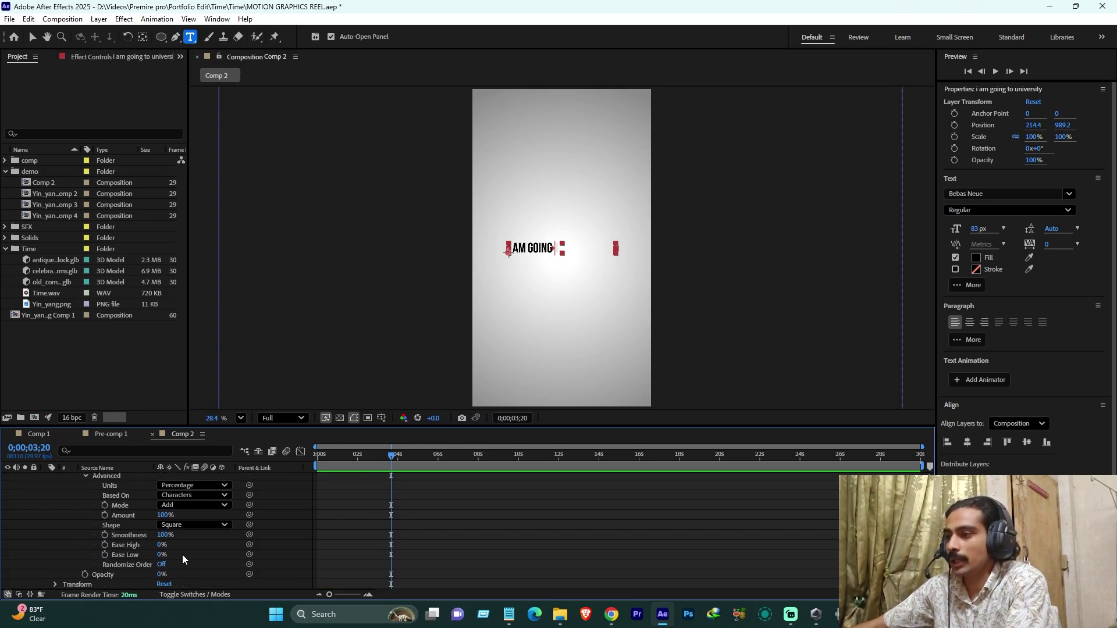
{"action": "left_click", "coordinate": [189, 495]}
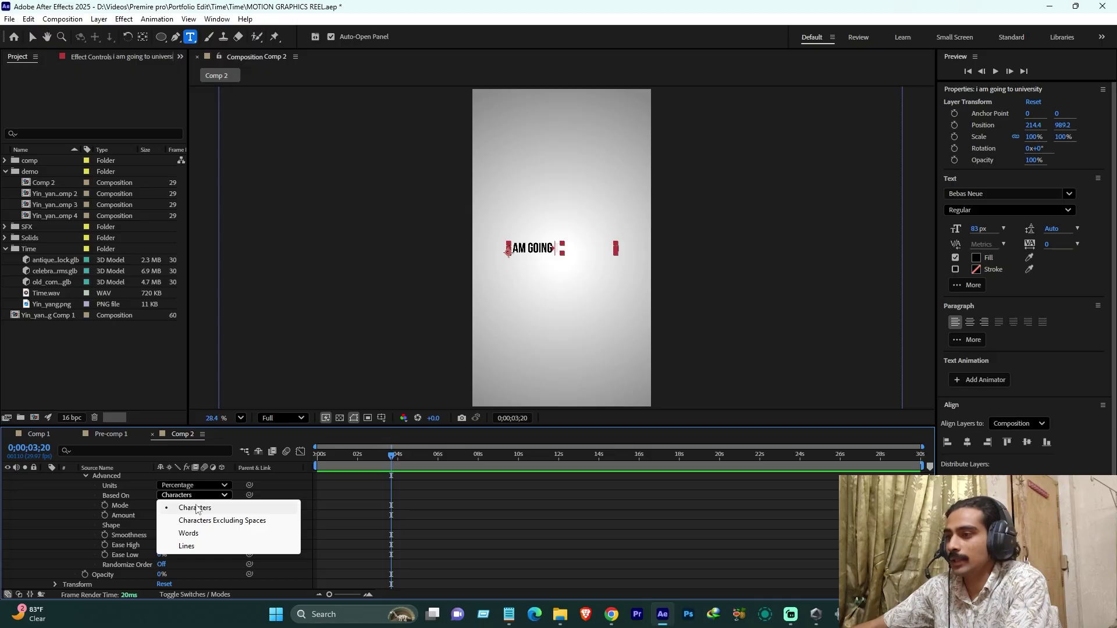
{"action": "left_click", "coordinate": [203, 535]}
{"action": "left_click", "coordinate": [370, 456]}
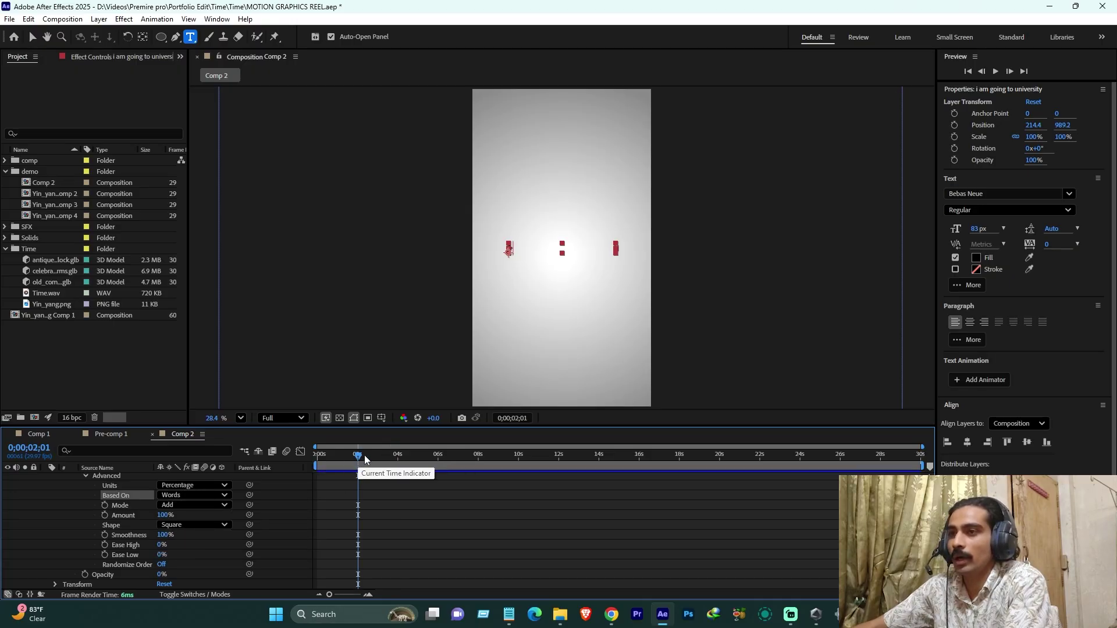
{"action": "left_click", "coordinate": [357, 456]}
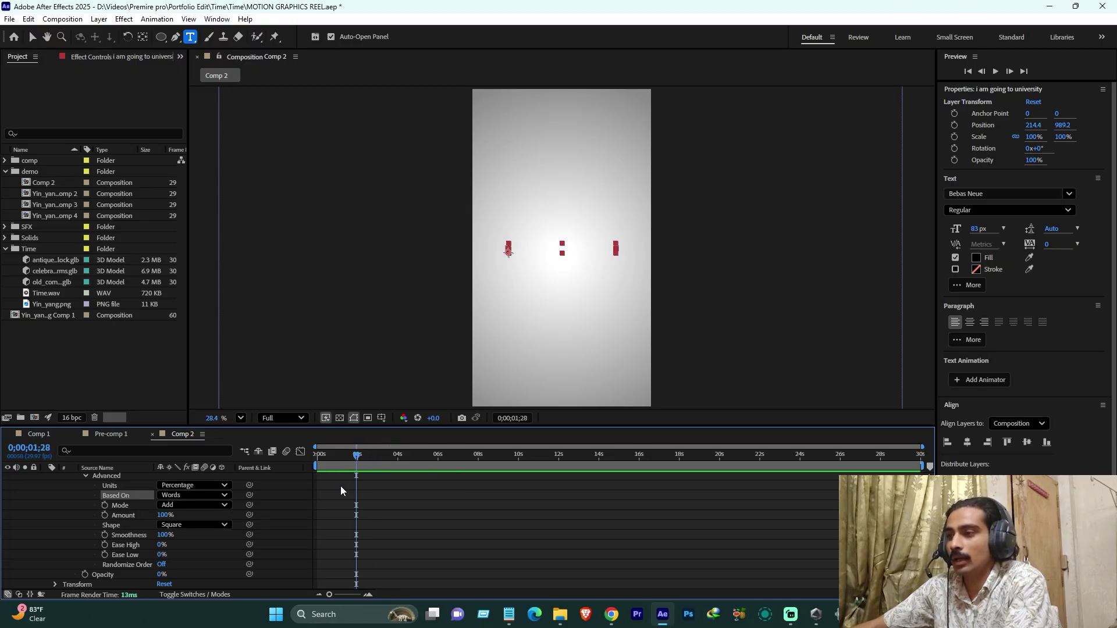
{"action": "left_click", "coordinate": [161, 564]}
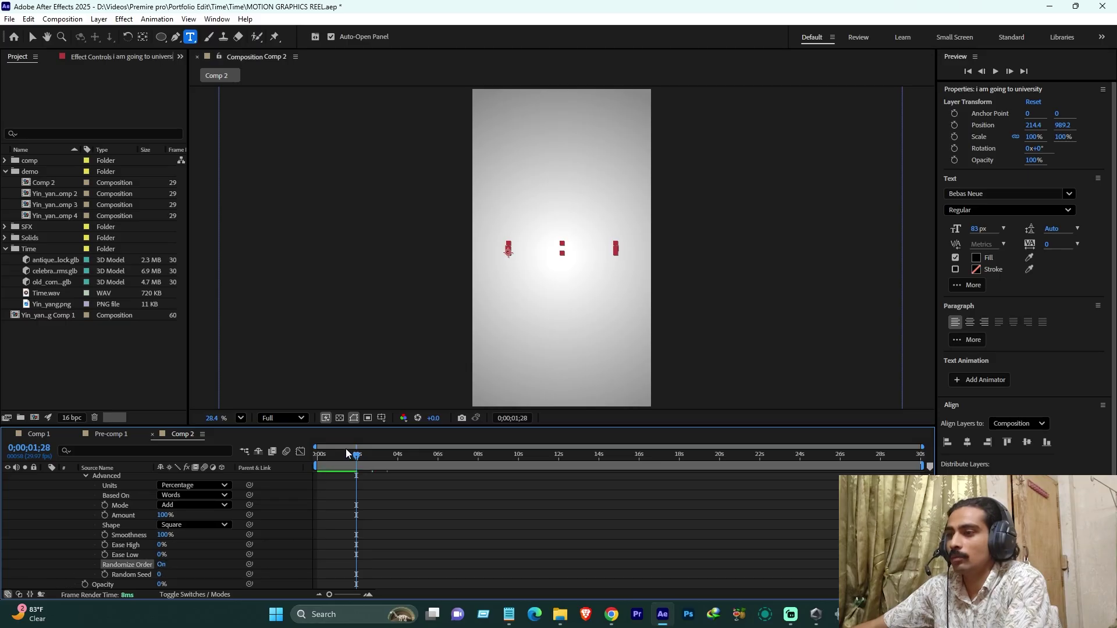
- Preview the sentence's randomized word reveal from about the 2-second mark
{"action": "key", "text": "space"}
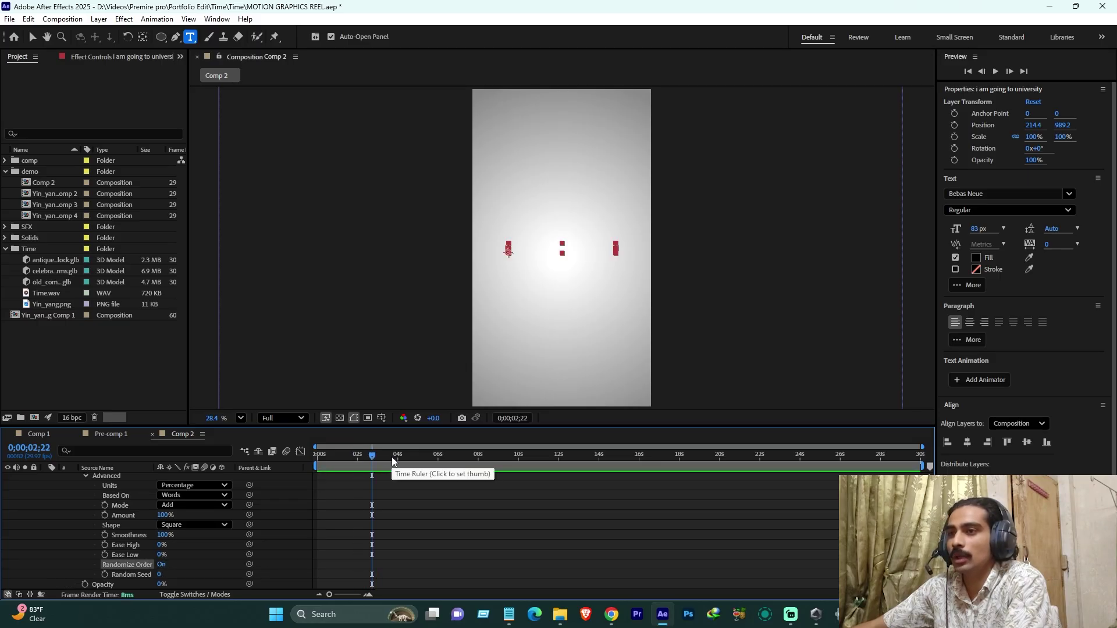
{"action": "key", "text": "space"}
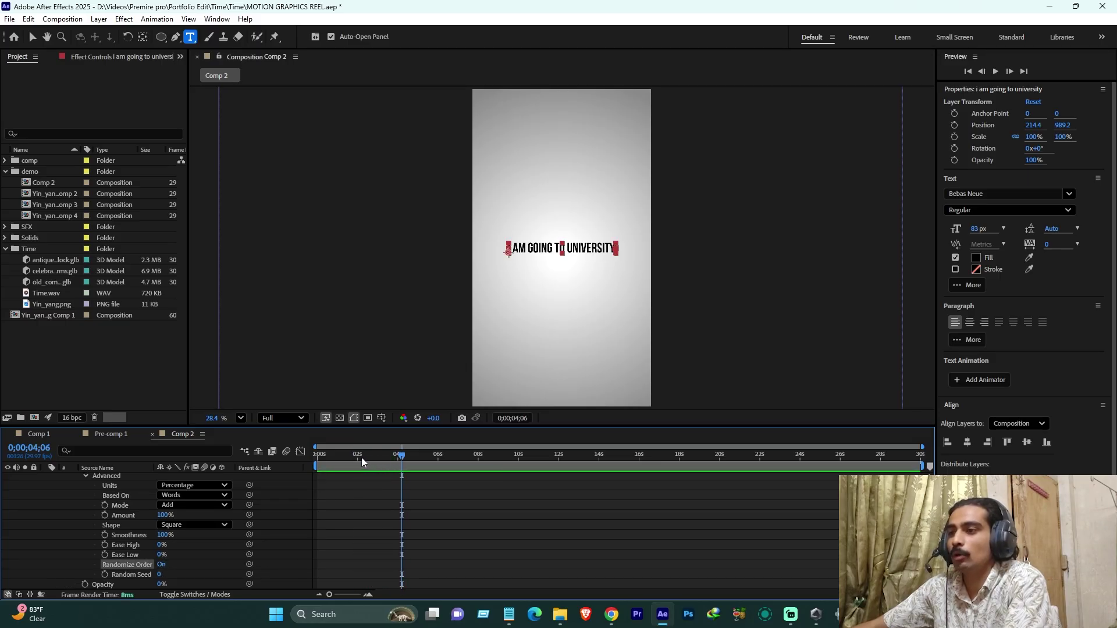
{"action": "left_click", "coordinate": [361, 461]}
{"action": "key", "text": "space"}
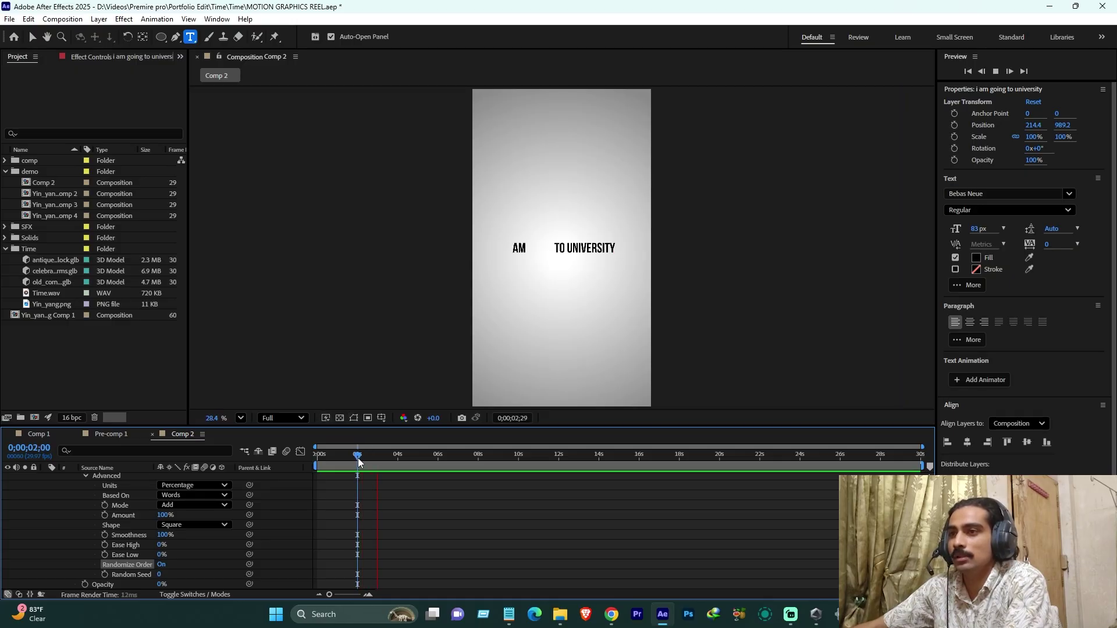
- Set the range selector's advanced Based On option to Characters and check the frames at the start and end of the reveal
{"action": "left_click", "coordinate": [74, 535]}
{"action": "left_click", "coordinate": [75, 535]}
{"action": "scroll", "coordinate": [193, 526], "scroll_direction": "down", "scroll_amount": 2}
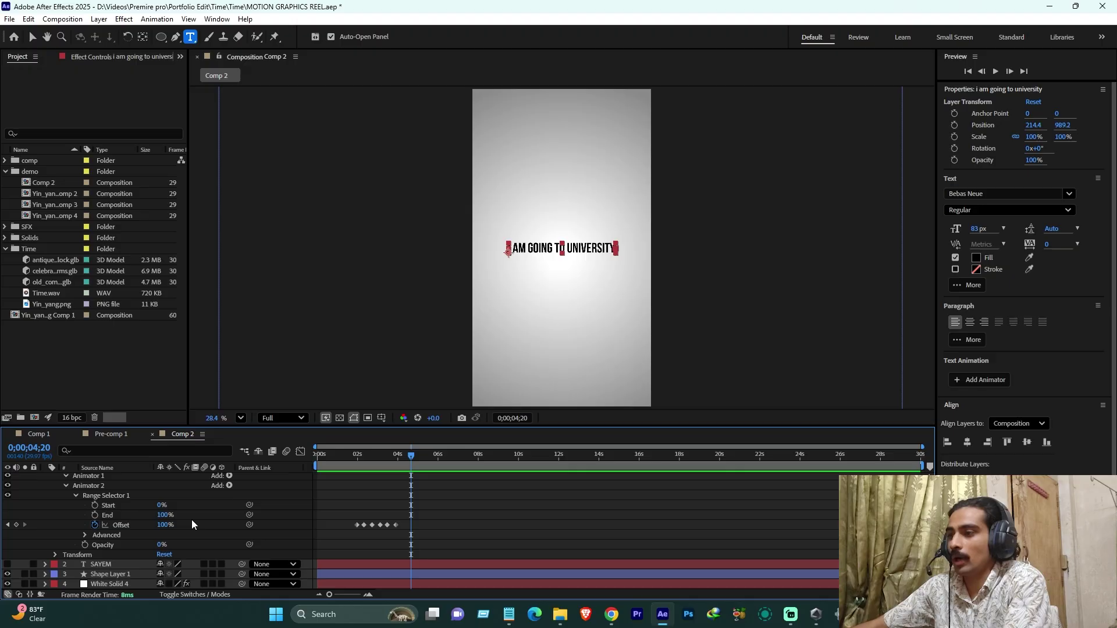
{"action": "left_click", "coordinate": [85, 536]}
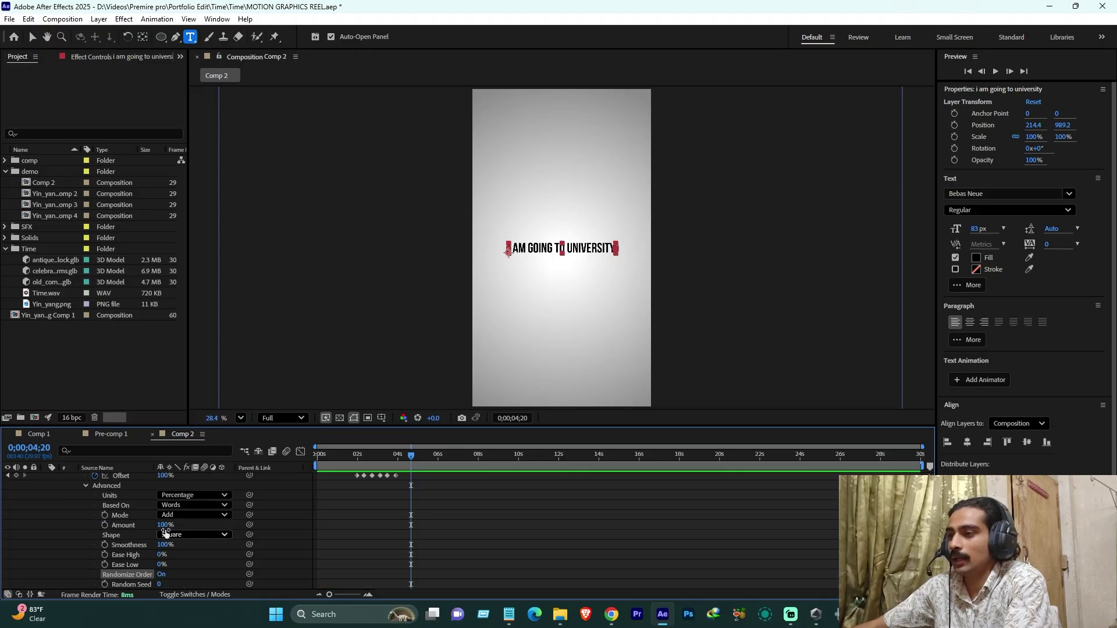
{"action": "left_click", "coordinate": [184, 507]}
{"action": "left_click", "coordinate": [195, 518]}
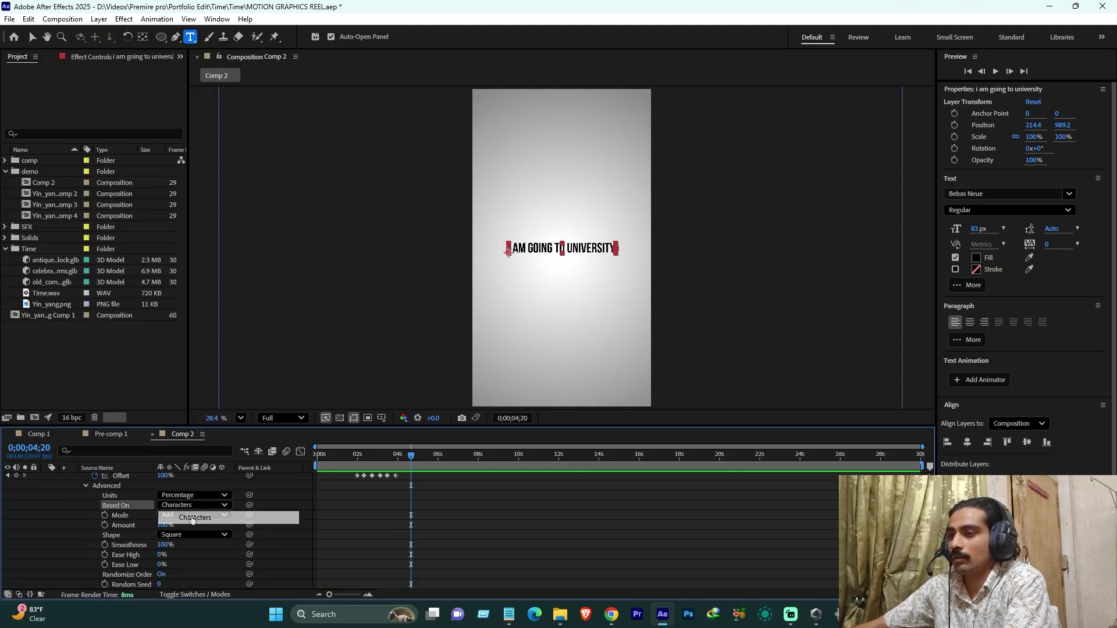
{"action": "left_click", "coordinate": [355, 458]}
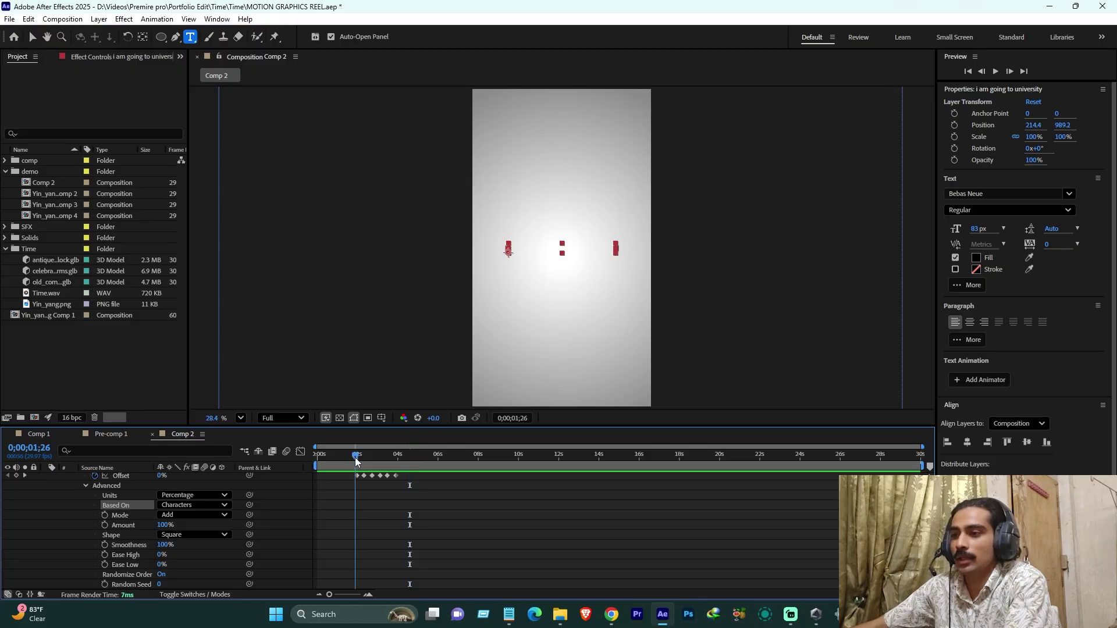
{"action": "left_click", "coordinate": [403, 458]}
- Collapse the second animator and its range selector, and deselect the sentence layer
{"action": "scroll", "coordinate": [81, 527], "scroll_direction": "up", "scroll_amount": 4}
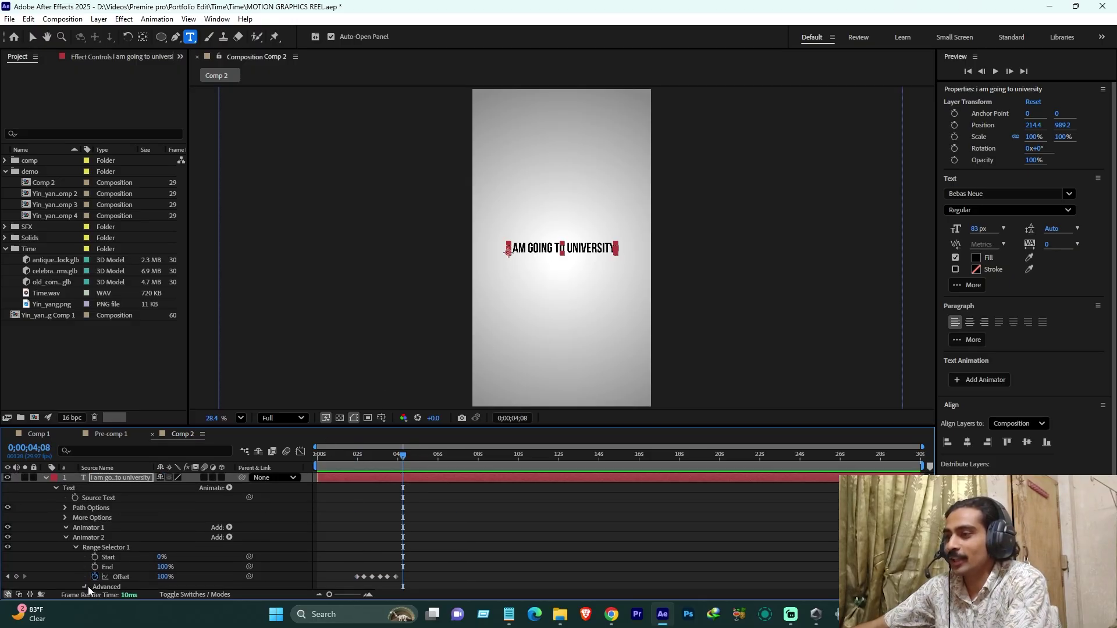
{"action": "left_click", "coordinate": [75, 547]}
{"action": "left_click", "coordinate": [66, 538]}
{"action": "key", "text": "ctrl+shift+a"}
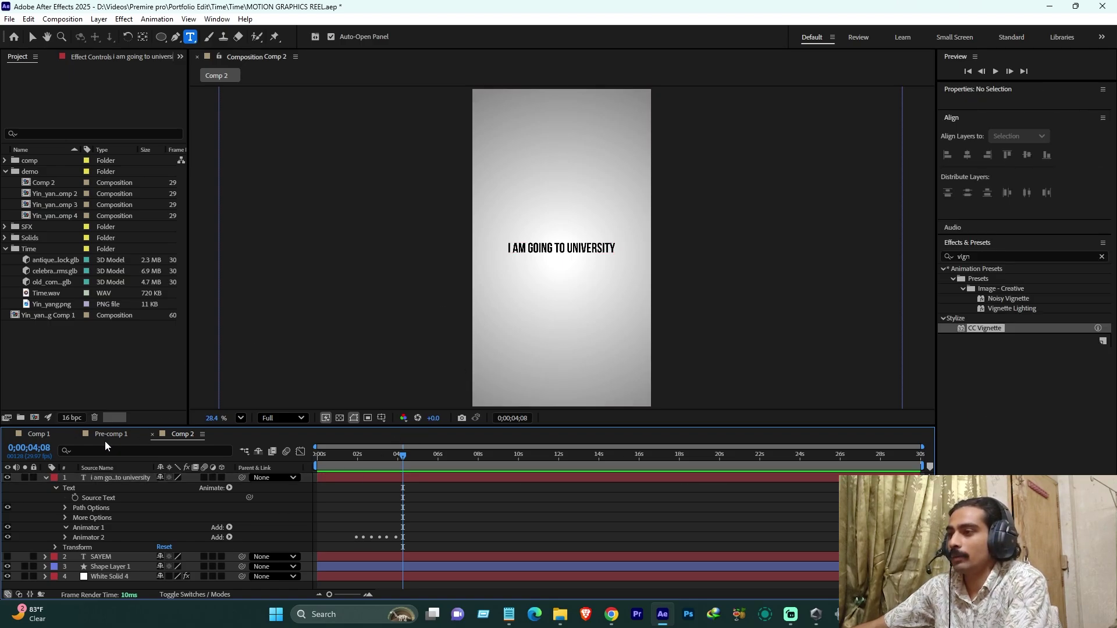
- Review the finished reel in Comp 1 from about 4 seconds through the transition after the 6-second mark
{"action": "left_click", "coordinate": [42, 436]}
{"action": "left_click", "coordinate": [504, 460]}
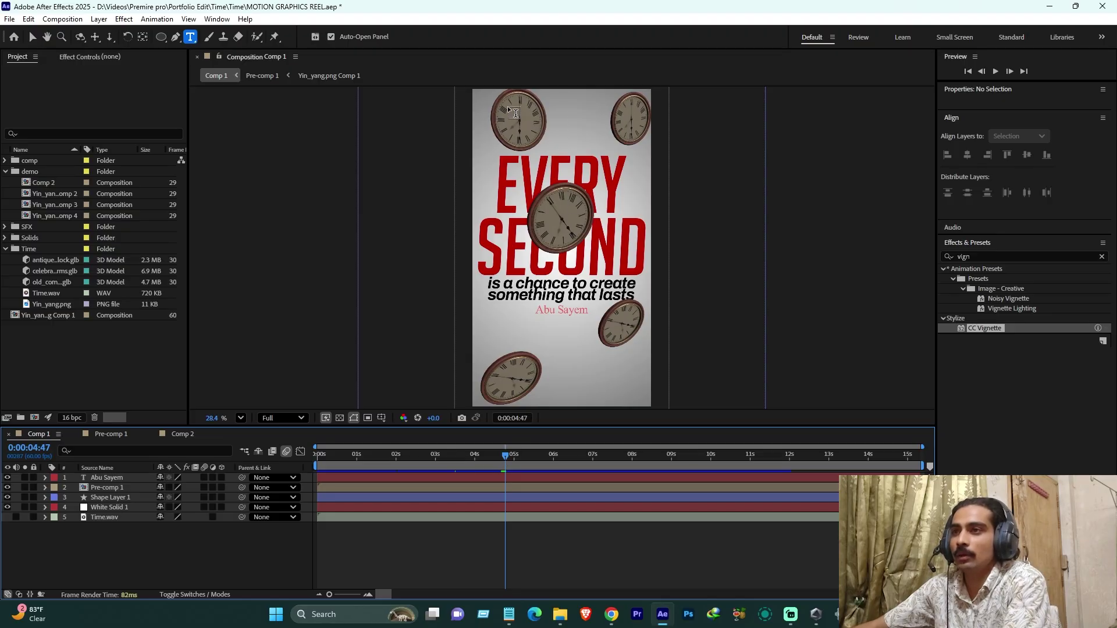
{"action": "left_click", "coordinate": [559, 456]}
{"action": "left_click", "coordinate": [241, 417]}
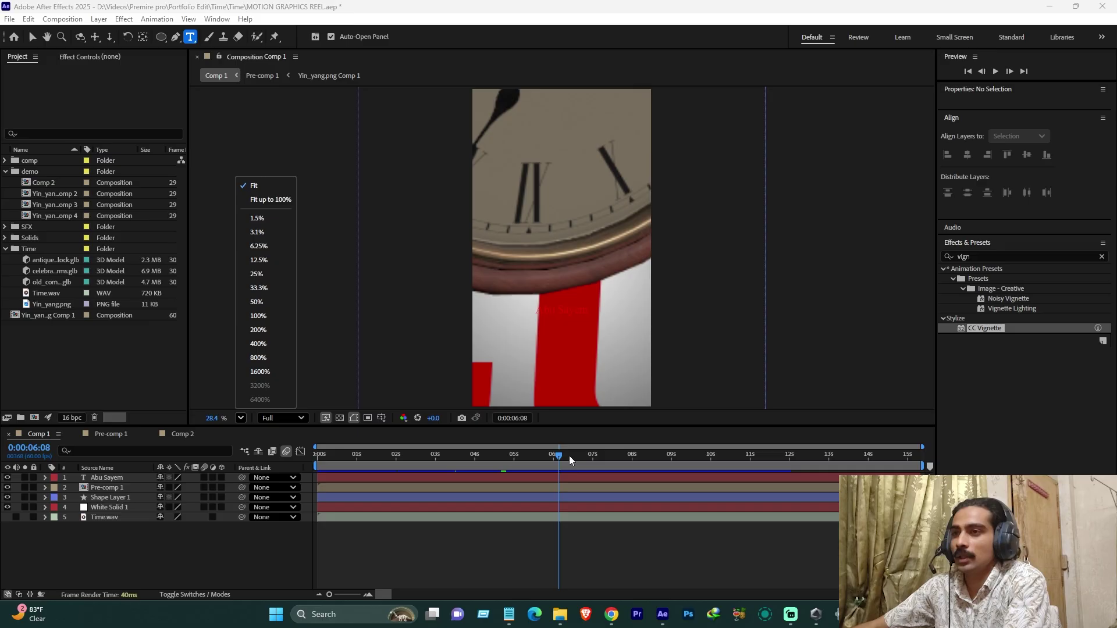
{"action": "left_click_drag", "start_coordinate": [569, 455], "coordinate": [603, 486]}
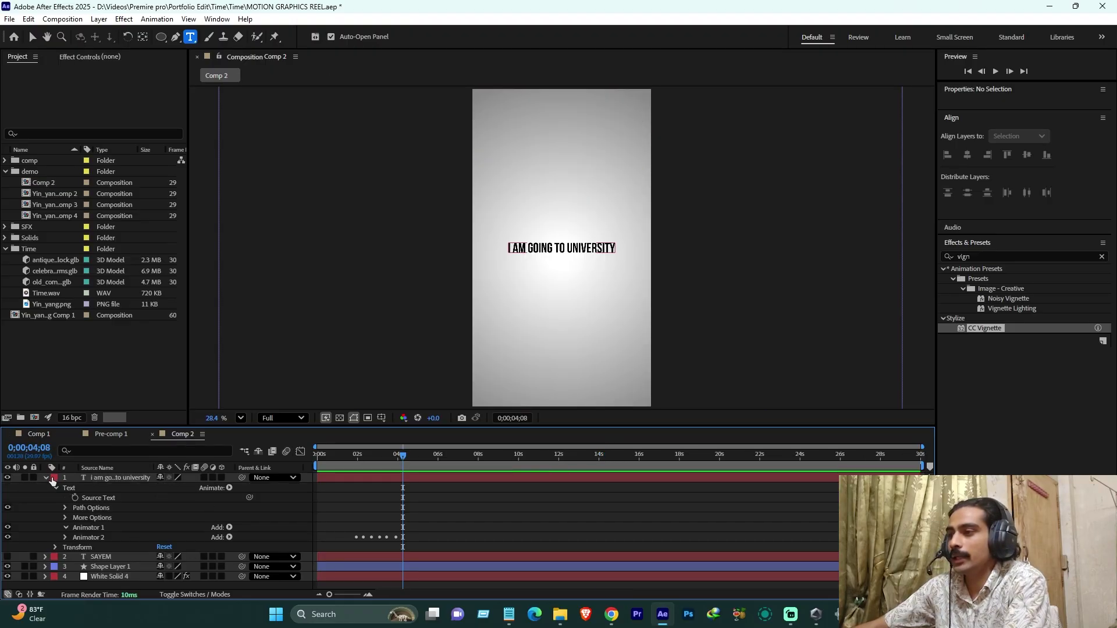
- Add Yin_yang.png above the sentence layer in Comp 2 and pre-compose it, moving all attributes into the new composition
{"action": "left_click", "coordinate": [46, 478]}
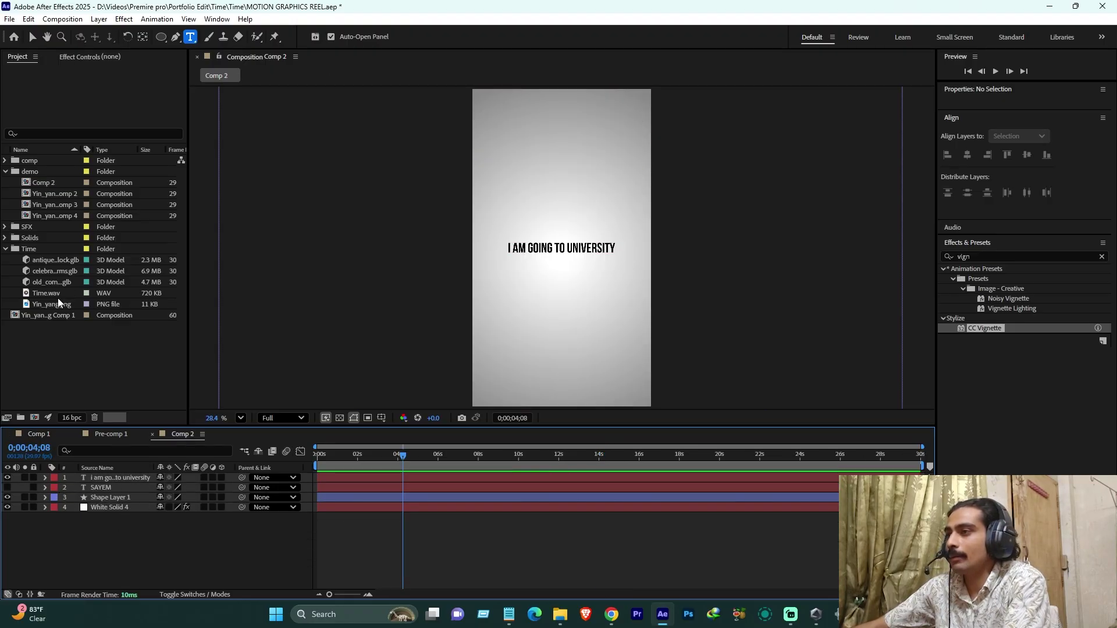
{"action": "left_click_drag", "start_coordinate": [57, 302], "coordinate": [107, 478]}
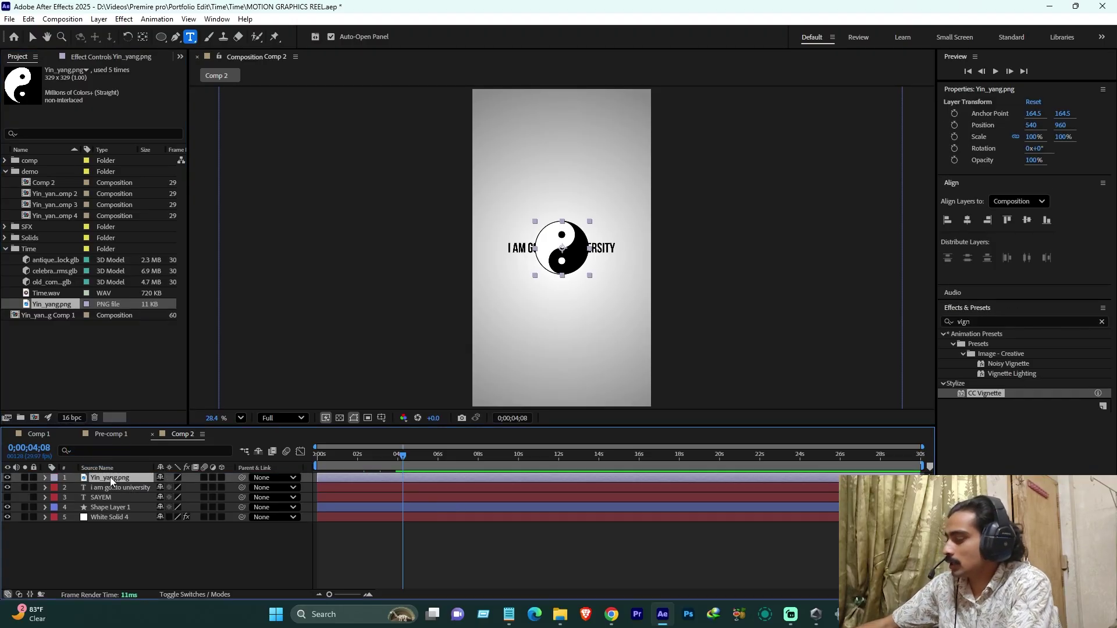
{"action": "key", "text": "ctrl+shift+c"}
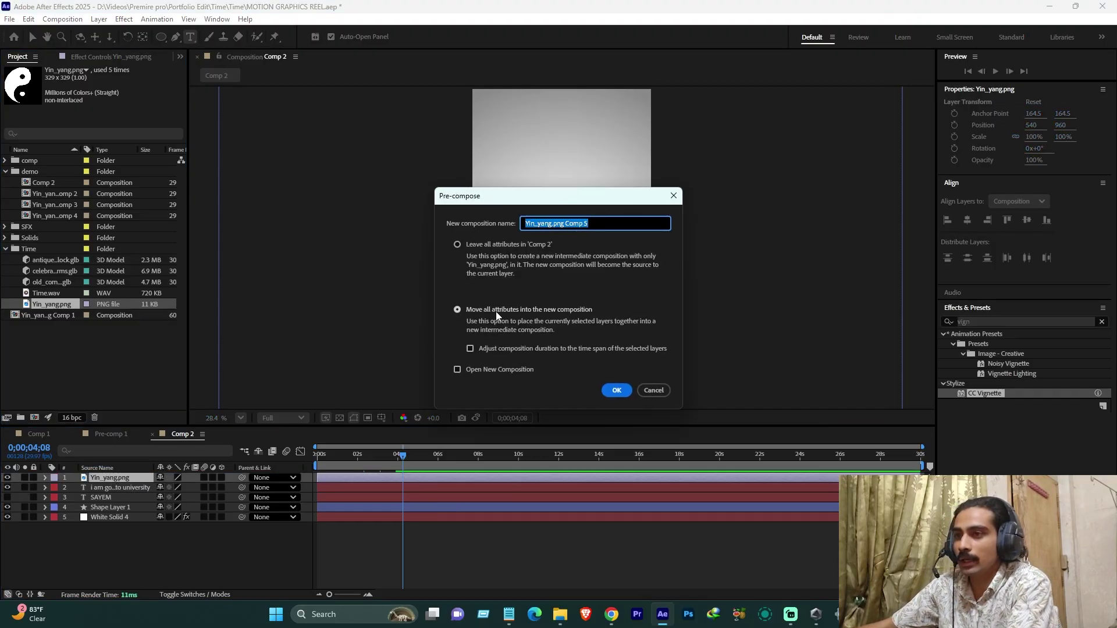
{"action": "left_click", "coordinate": [616, 390]}
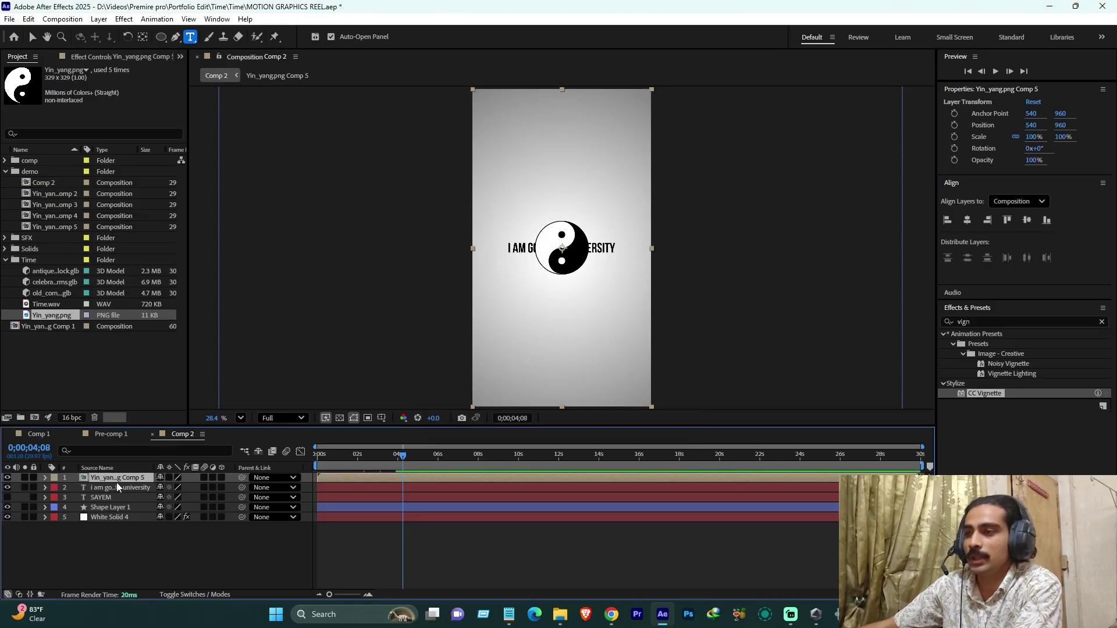
- In Pre-comp 1, examine the Shape, Force 1 and Force 2 settings of the yin-yang layer's Shatter effect
{"action": "left_click", "coordinate": [114, 434]}
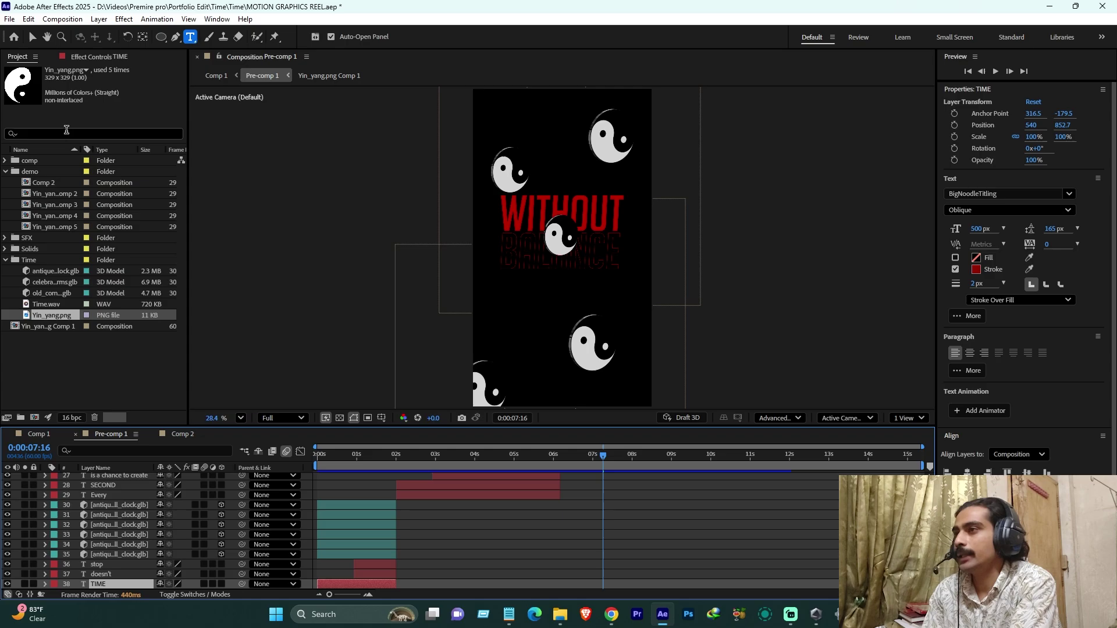
{"action": "left_click", "coordinate": [166, 433]}
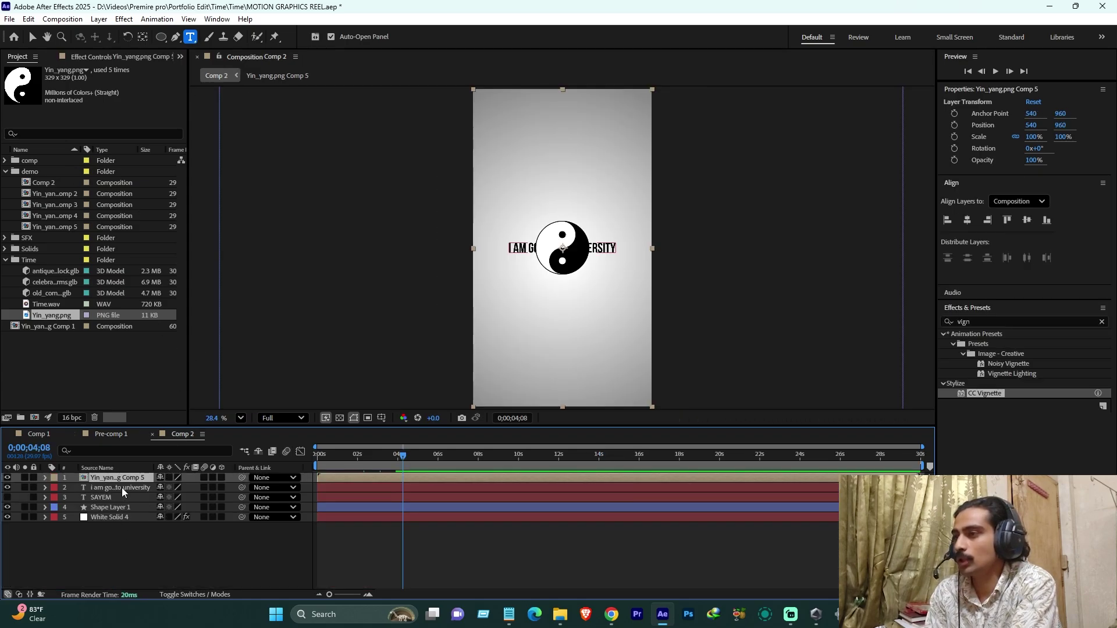
{"action": "left_click", "coordinate": [97, 436]}
{"action": "scroll", "coordinate": [107, 528], "scroll_direction": "up", "scroll_amount": 5}
{"action": "left_click", "coordinate": [110, 544]}
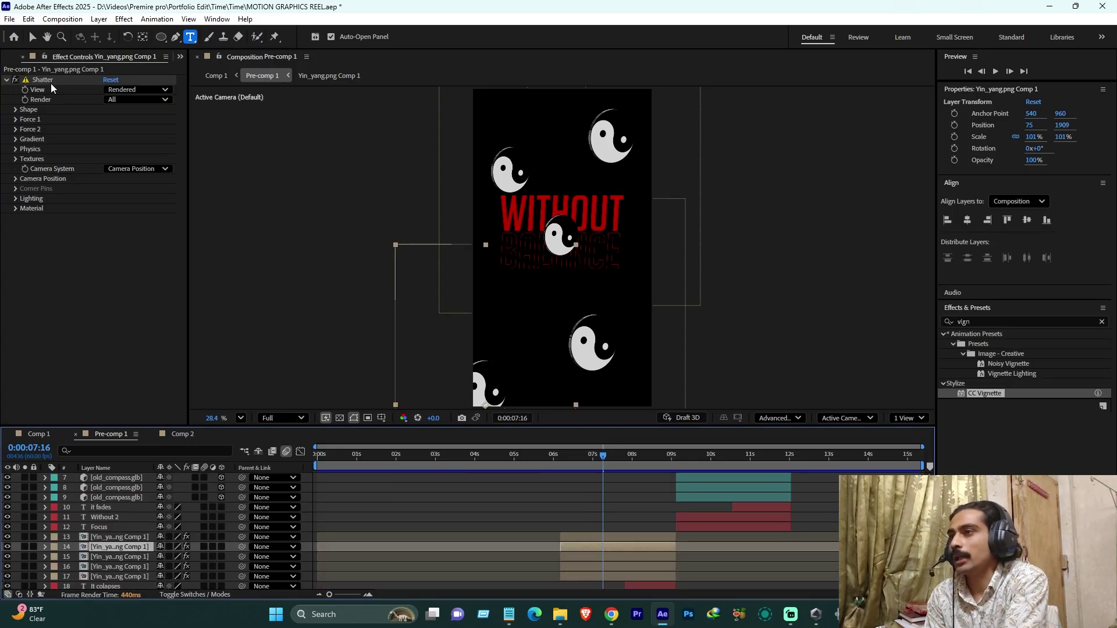
{"action": "left_click", "coordinate": [19, 110]}
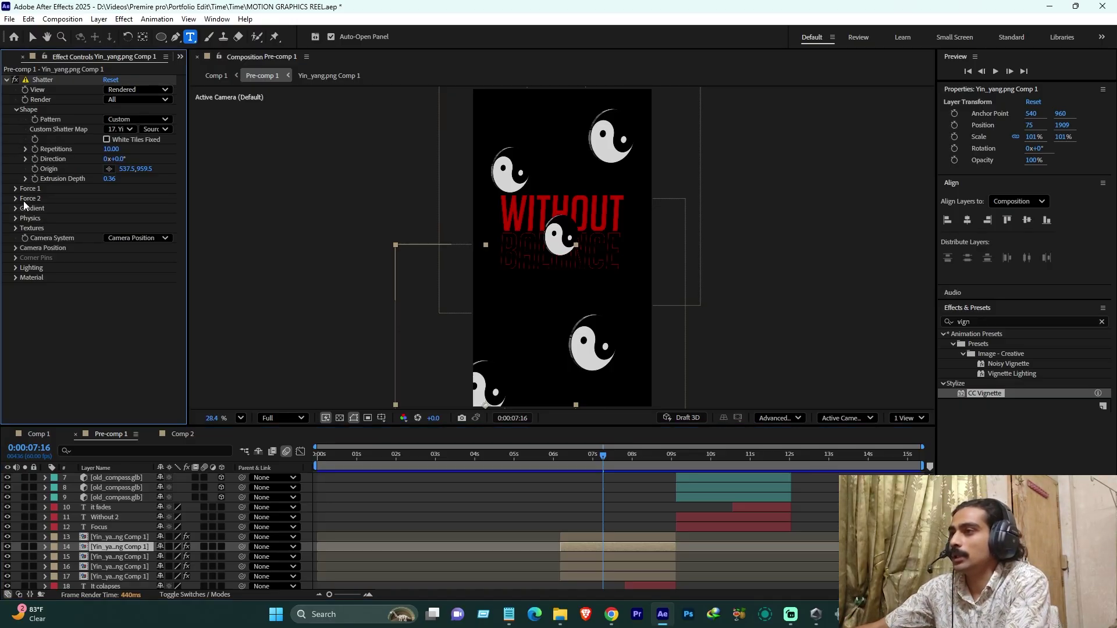
{"action": "left_click", "coordinate": [17, 199]}
{"action": "left_click", "coordinate": [17, 189]}
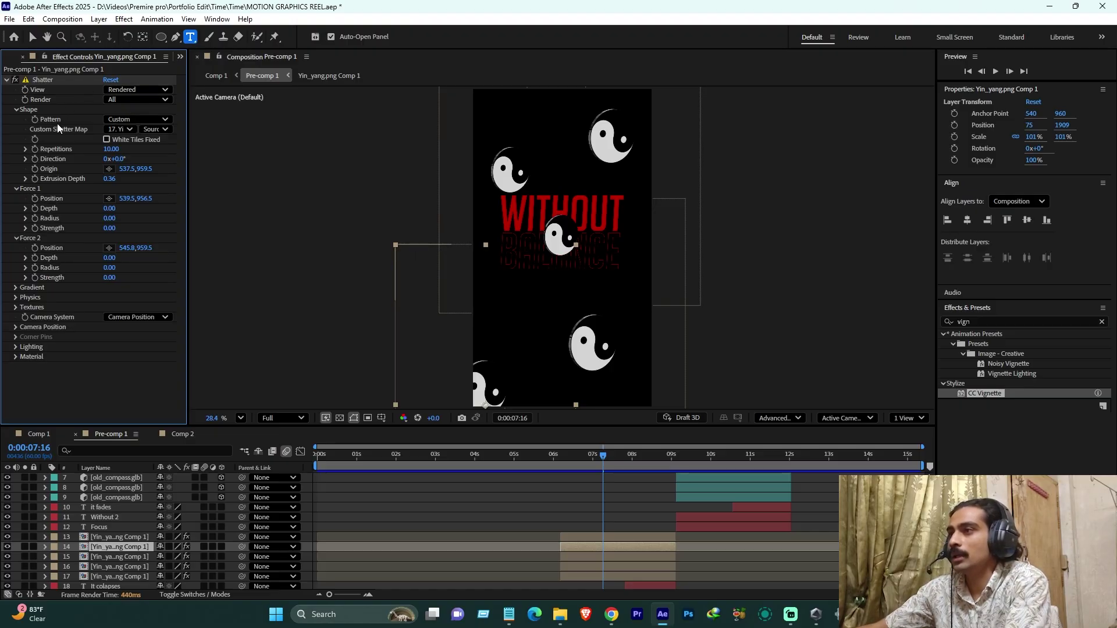
- Check the Custom Shatter Map layer and source choices, and set Shatter's Extrusion Depth to 0.39
{"action": "left_click", "coordinate": [117, 129]}
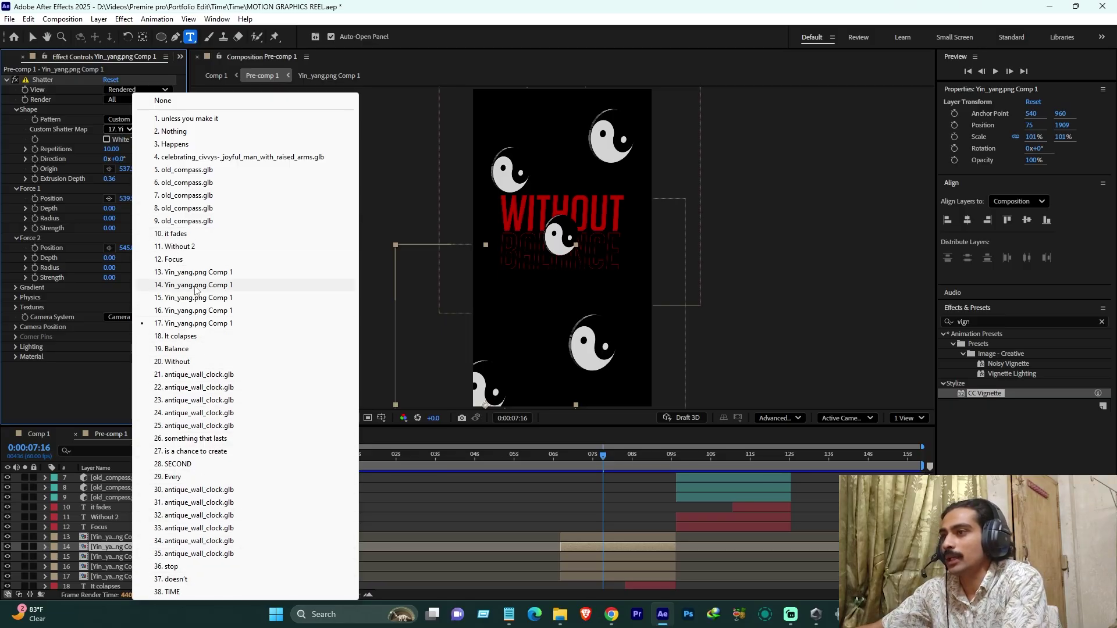
{"action": "left_click", "coordinate": [65, 112]}
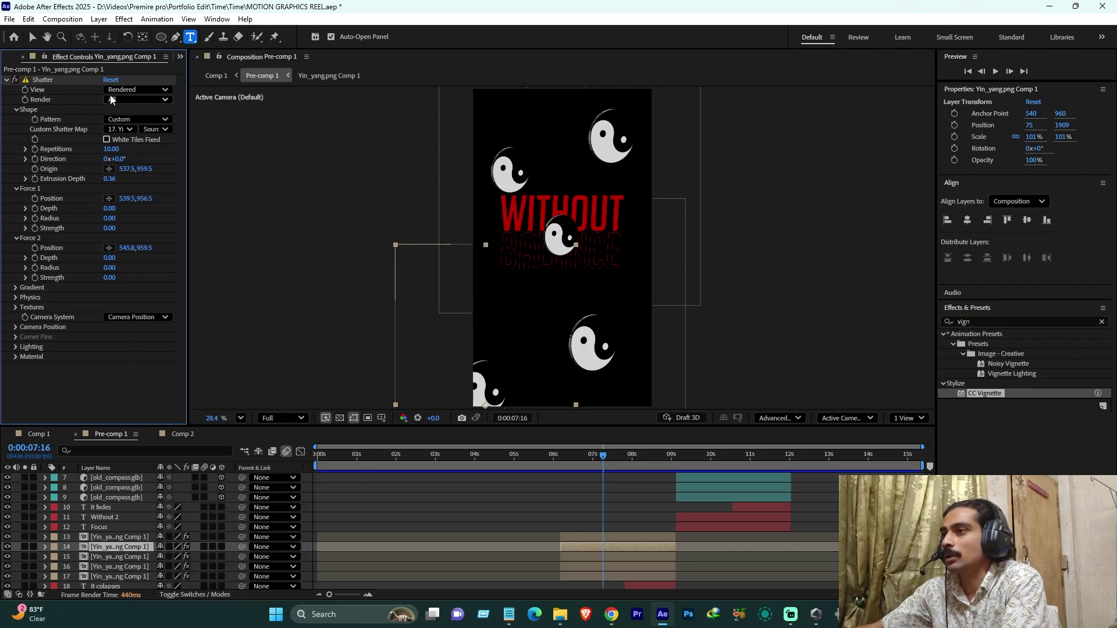
{"action": "left_click", "coordinate": [153, 130]}
{"action": "left_click", "coordinate": [73, 142]}
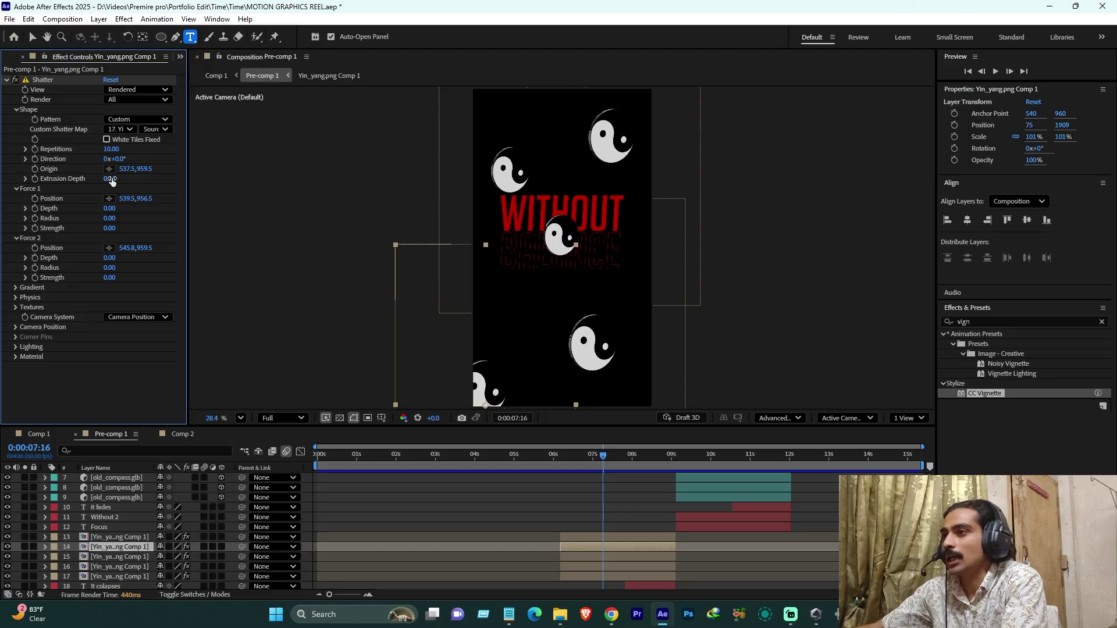
{"action": "left_click_drag", "start_coordinate": [113, 180], "coordinate": [341, 187]}
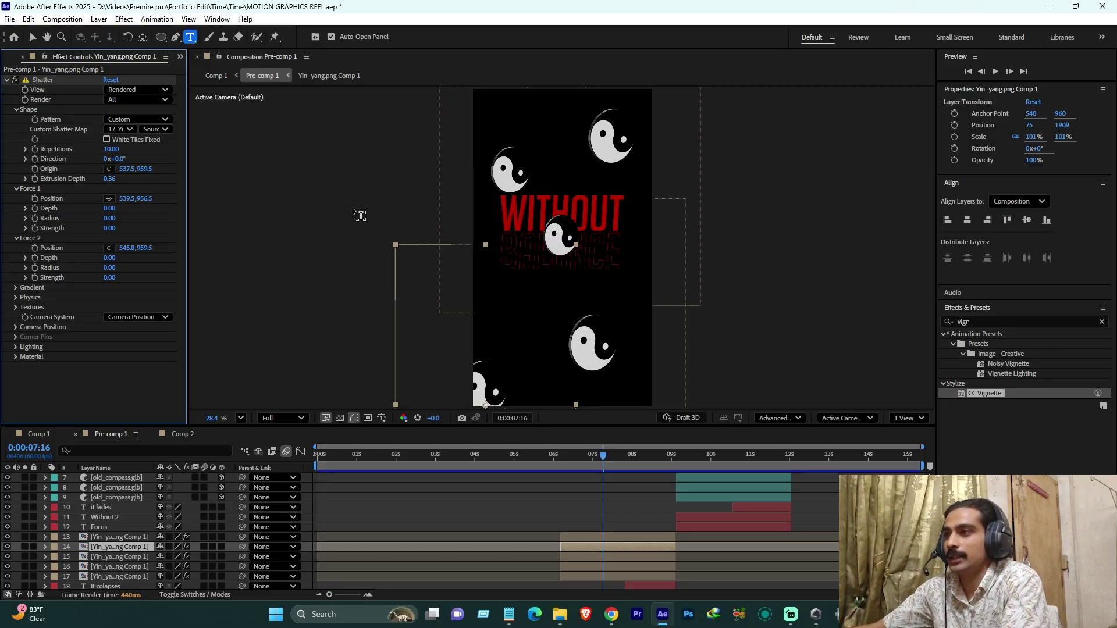
{"action": "left_click_drag", "start_coordinate": [110, 179], "coordinate": [81, 211]}
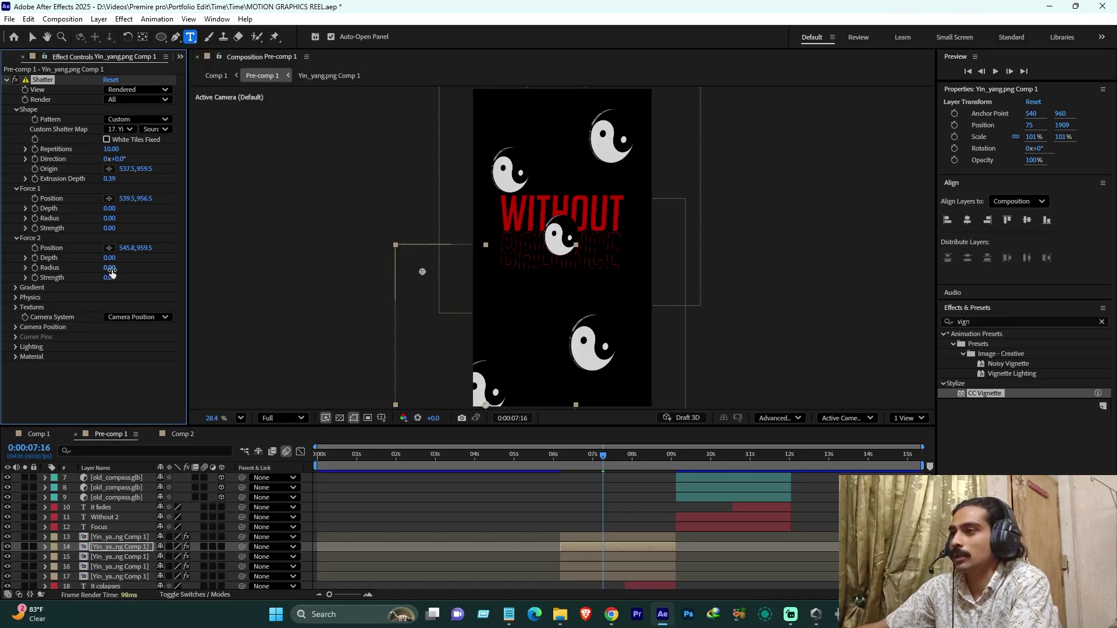
- Examine Shatter's Camera Position and Textures settings, including the Side Layer and Back Mode choices
{"action": "left_click", "coordinate": [14, 329]}
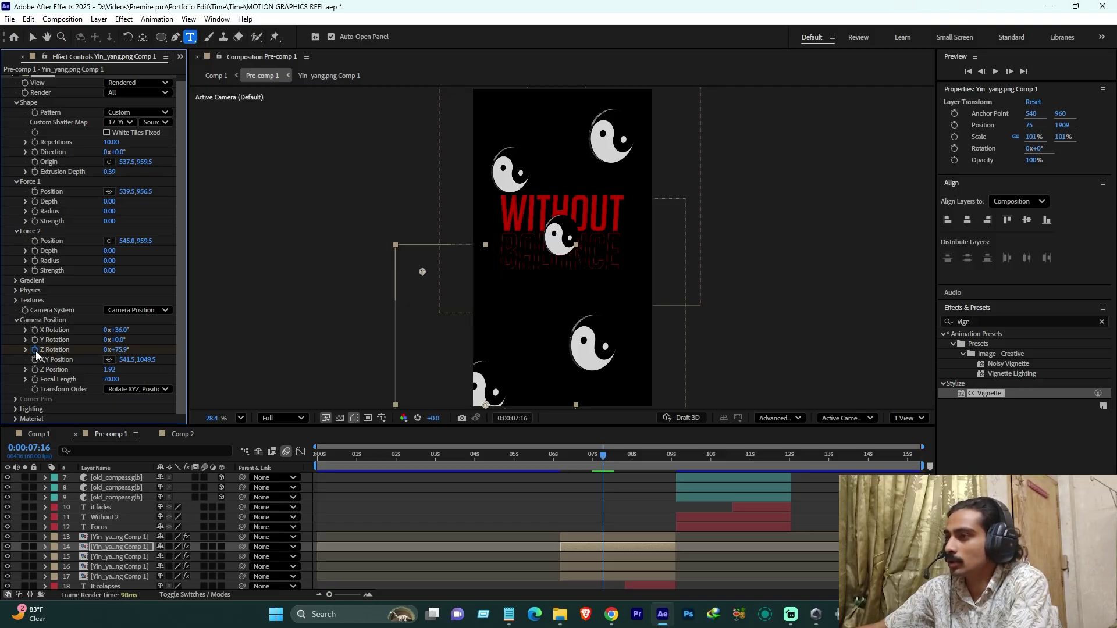
{"action": "left_click", "coordinate": [15, 321]}
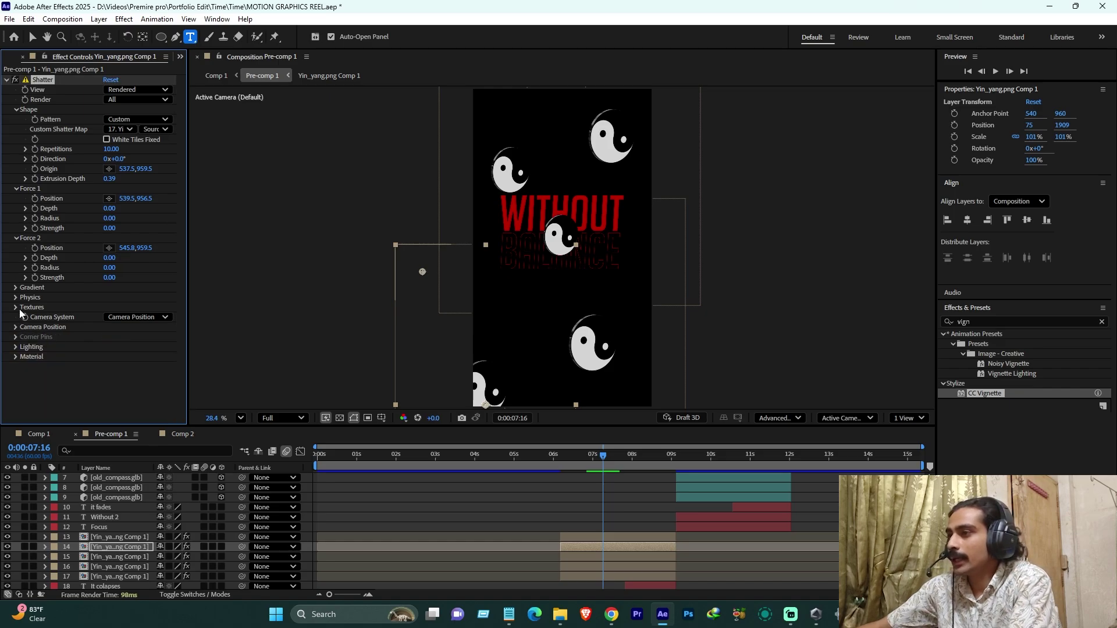
{"action": "left_click", "coordinate": [16, 307]}
{"action": "scroll", "coordinate": [45, 354], "scroll_direction": "down", "scroll_amount": 1}
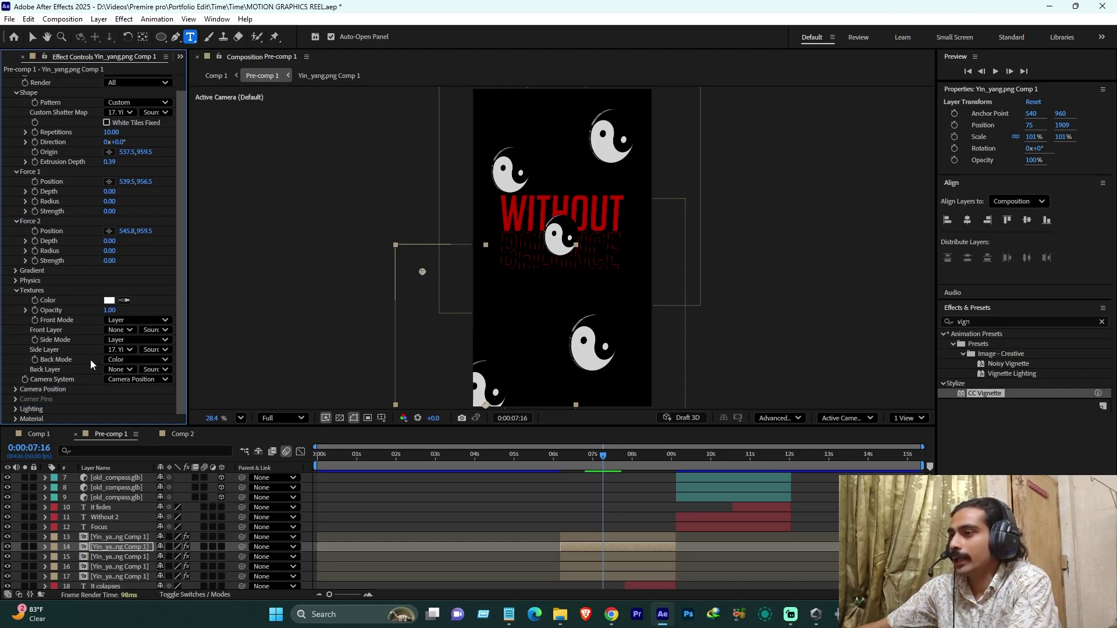
{"action": "left_click", "coordinate": [115, 350]}
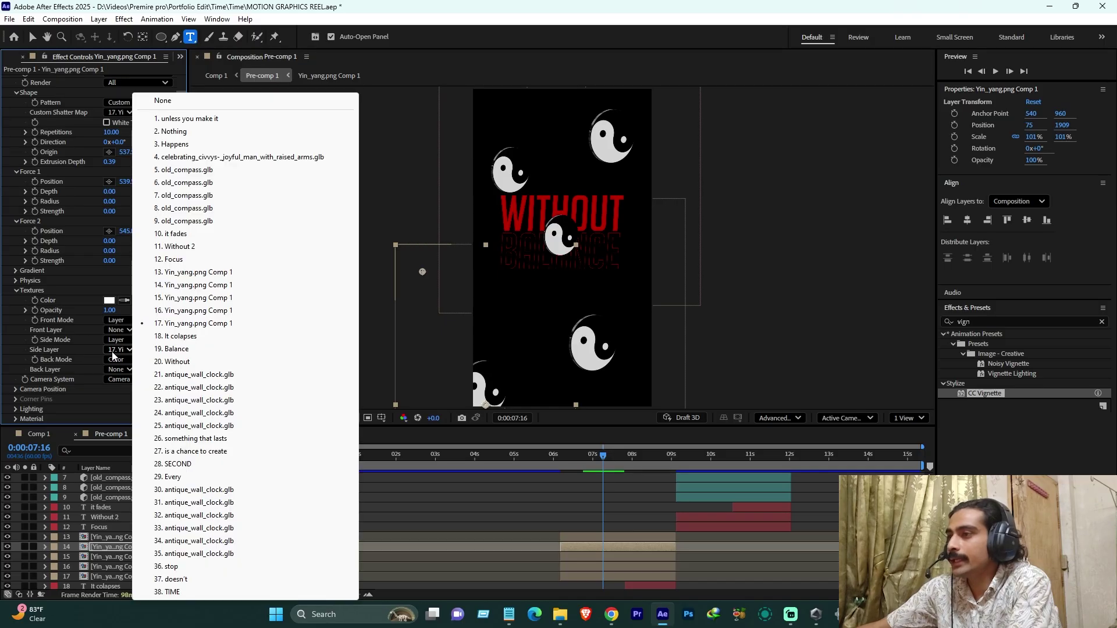
{"action": "left_click", "coordinate": [54, 351]}
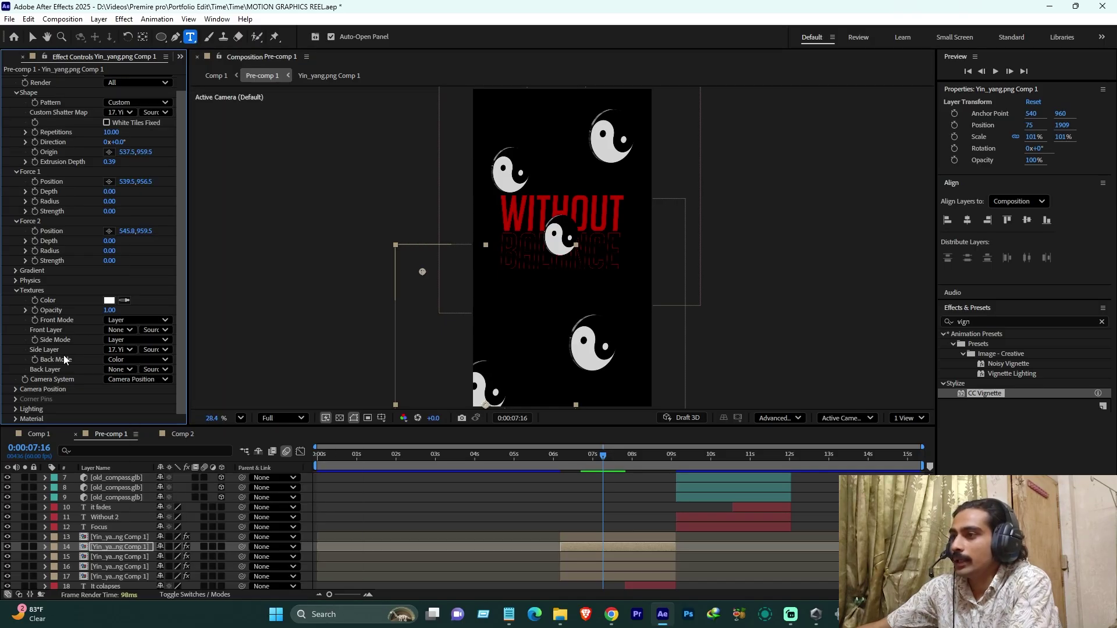
{"action": "left_click", "coordinate": [118, 360]}
{"action": "left_click", "coordinate": [92, 364]}
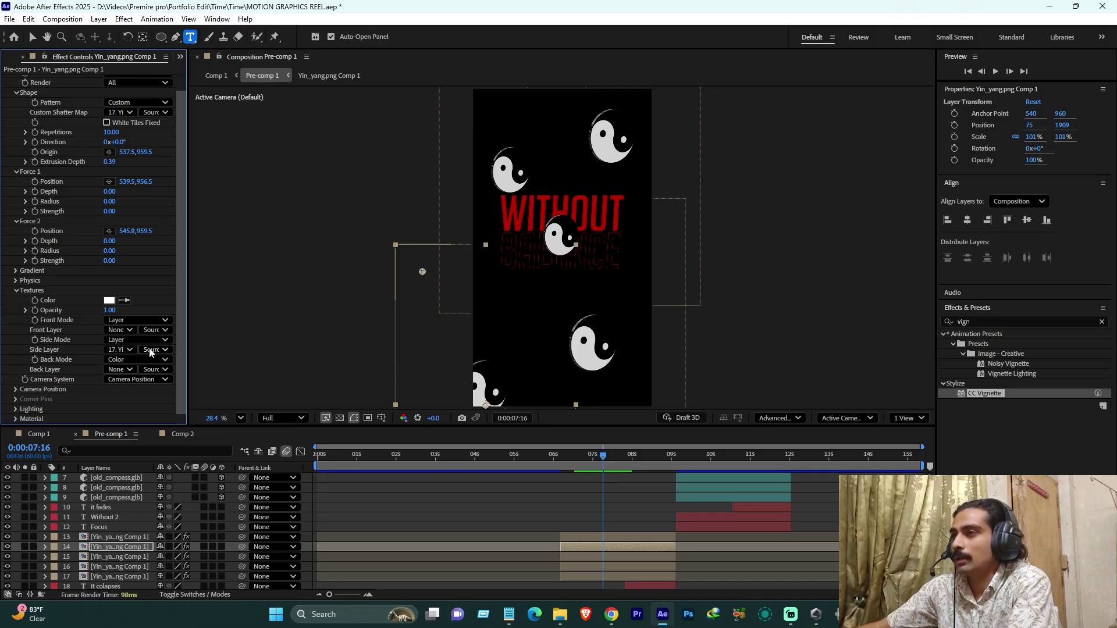
{"action": "scroll", "coordinate": [45, 340], "scroll_direction": "up", "scroll_amount": 2}
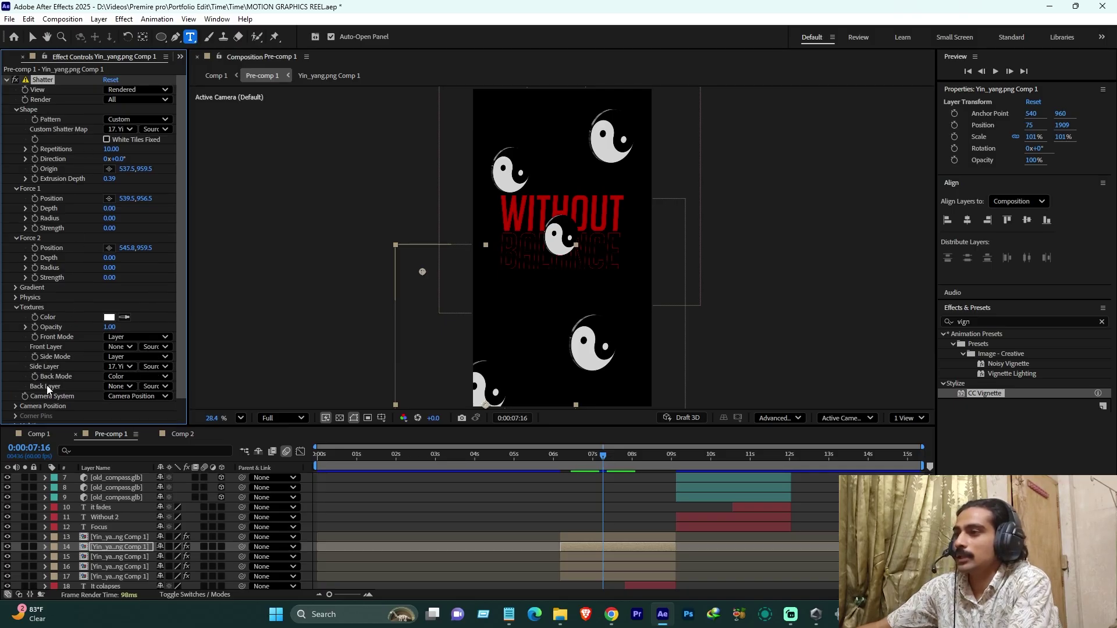
{"action": "scroll", "coordinate": [46, 385], "scroll_direction": "down", "scroll_amount": 1}
{"action": "left_click", "coordinate": [17, 290]}
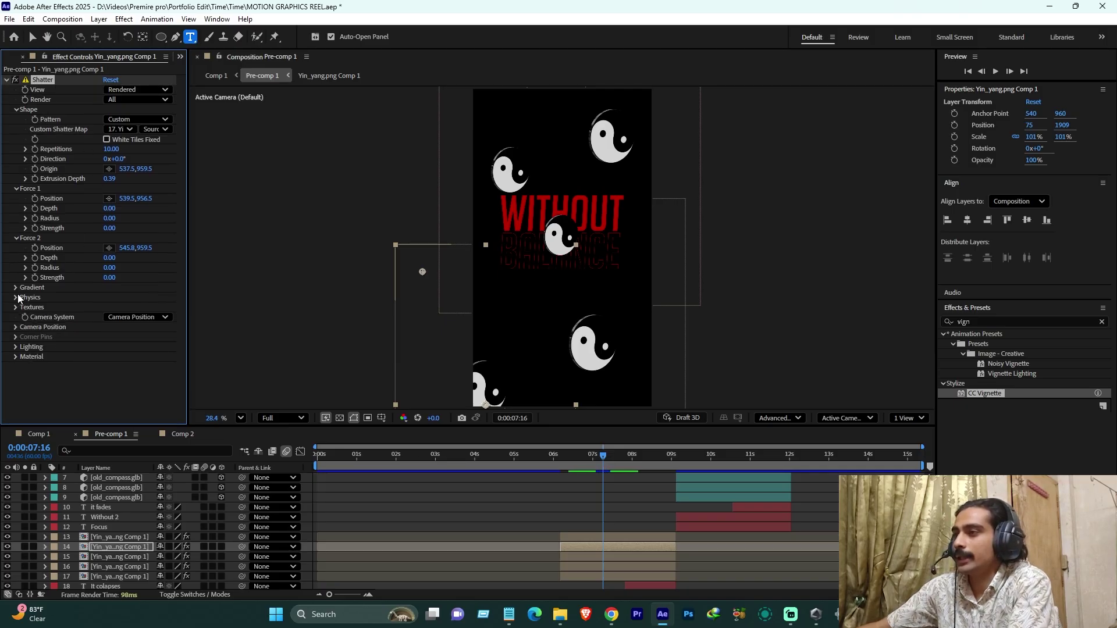
{"action": "left_click", "coordinate": [16, 328]}
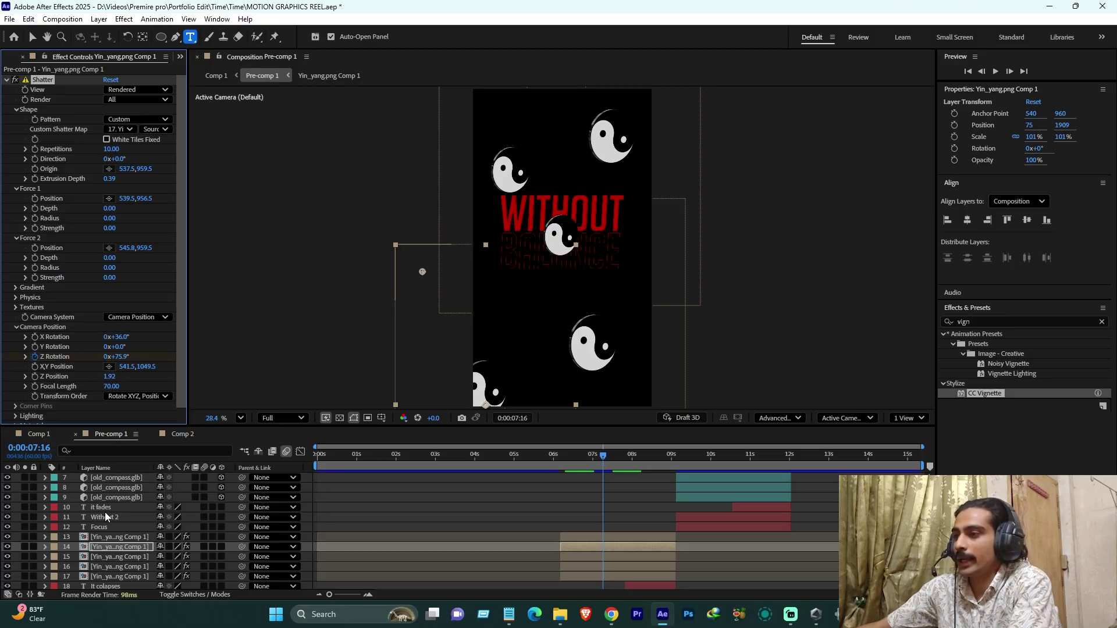
- Check the transform group of the lowest old_compass.glb layer in Pre-comp 1 and the yin-yang layer's remaining Shatter settings
{"action": "left_click", "coordinate": [46, 498]}
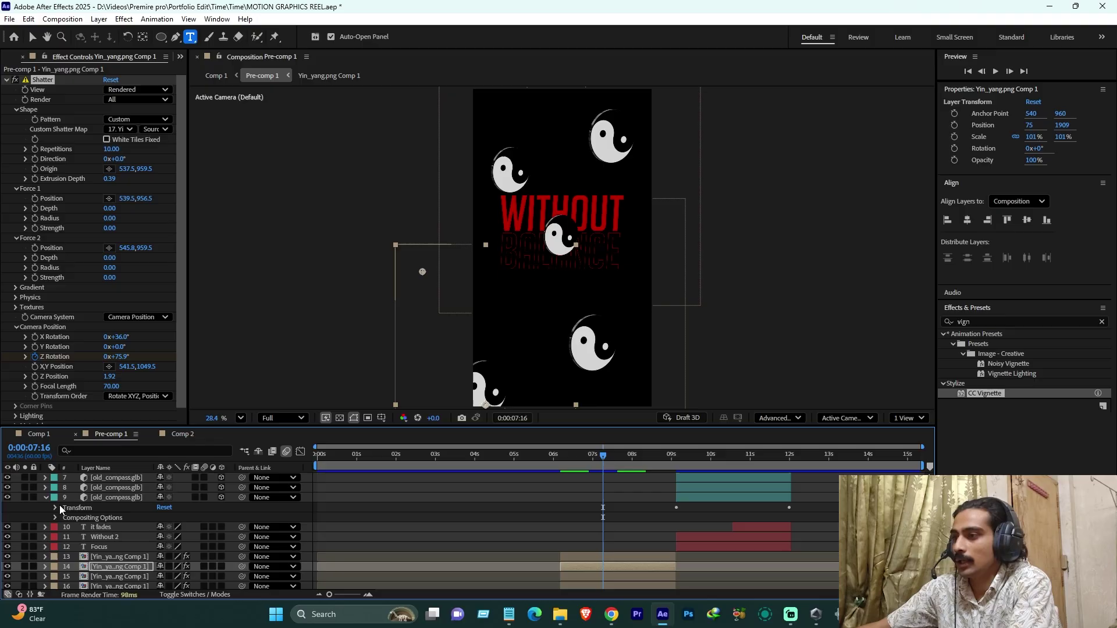
{"action": "left_click", "coordinate": [56, 507]}
{"action": "left_click", "coordinate": [45, 494]}
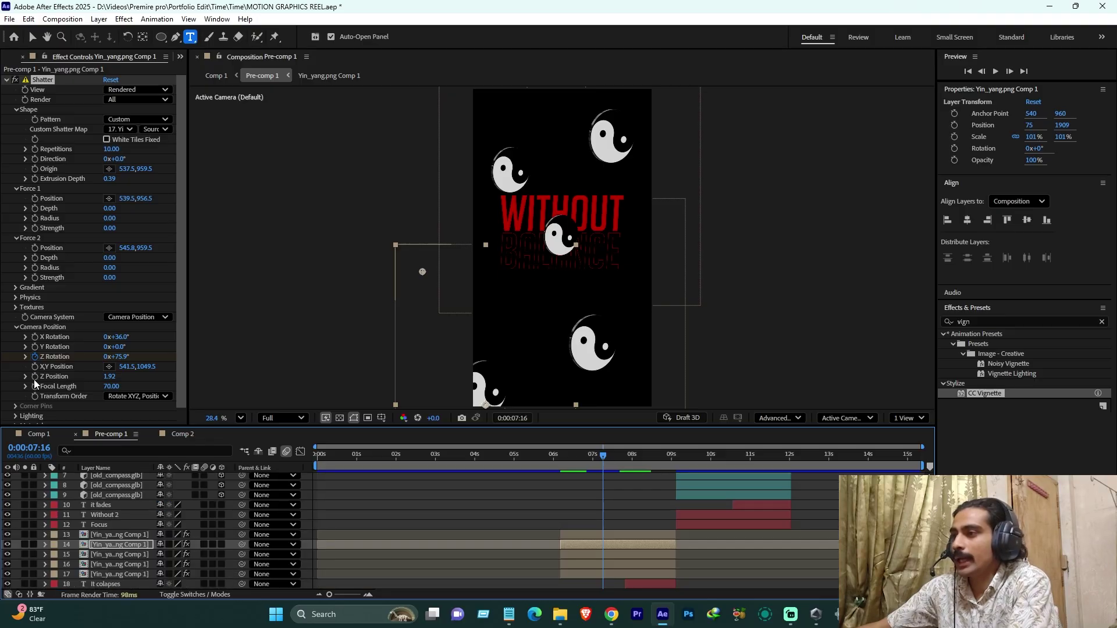
{"action": "scroll", "coordinate": [76, 364], "scroll_direction": "down", "scroll_amount": 1}
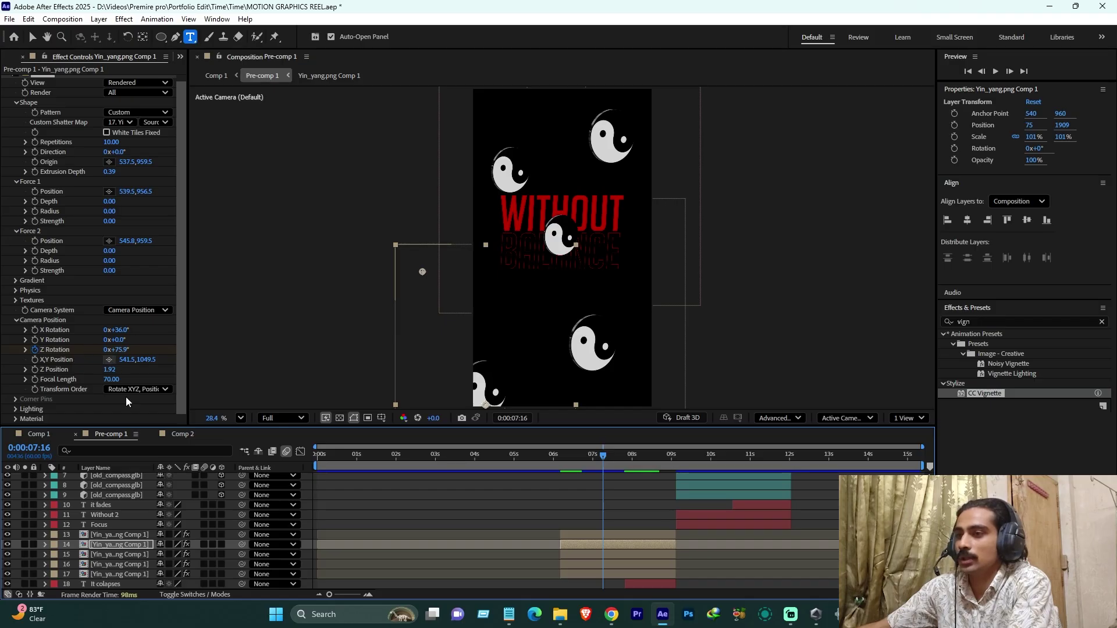
- Review the "WITHOUT FOCUS" compass scene in Comp 1, from about 9 to 12 seconds
{"action": "left_click", "coordinate": [182, 434]}
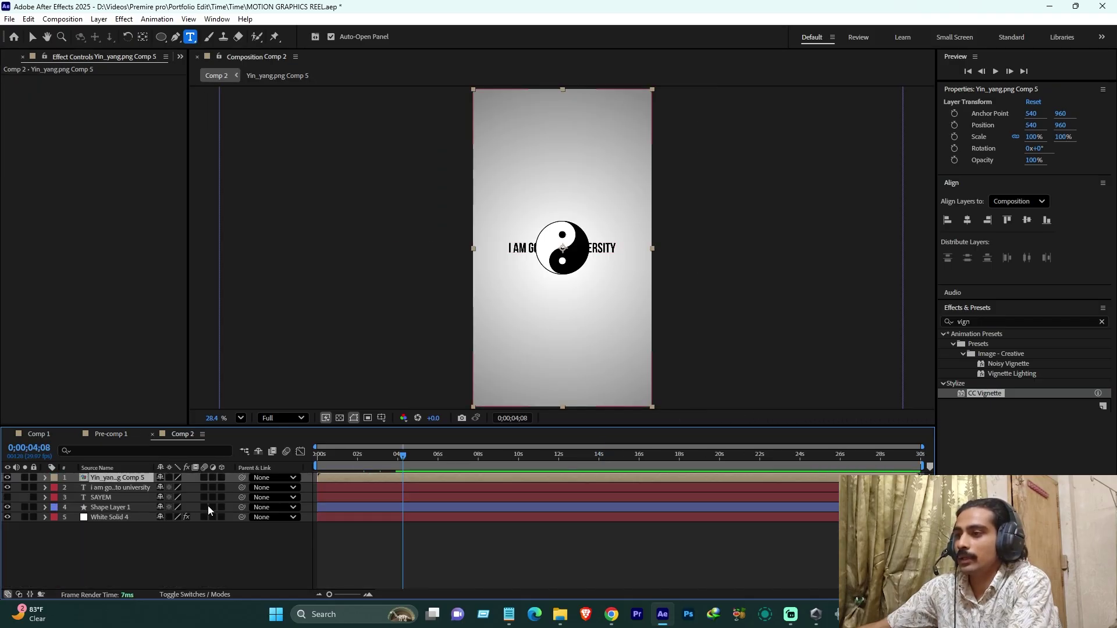
{"action": "left_click", "coordinate": [442, 457]}
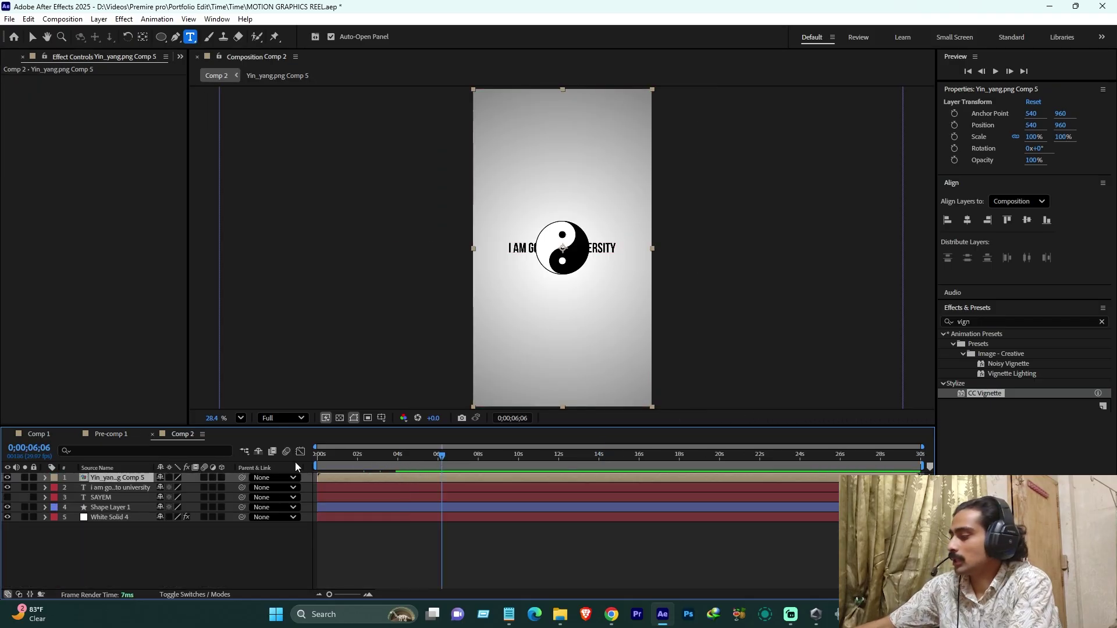
{"action": "left_click", "coordinate": [37, 437]}
{"action": "left_click", "coordinate": [670, 456]}
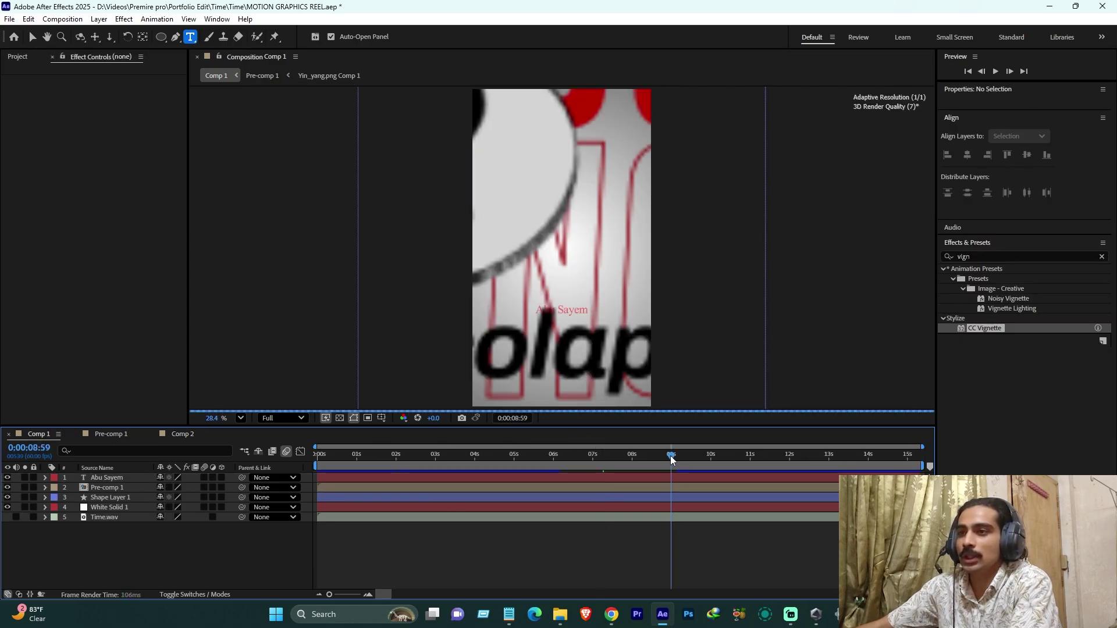
{"action": "left_click", "coordinate": [713, 458]}
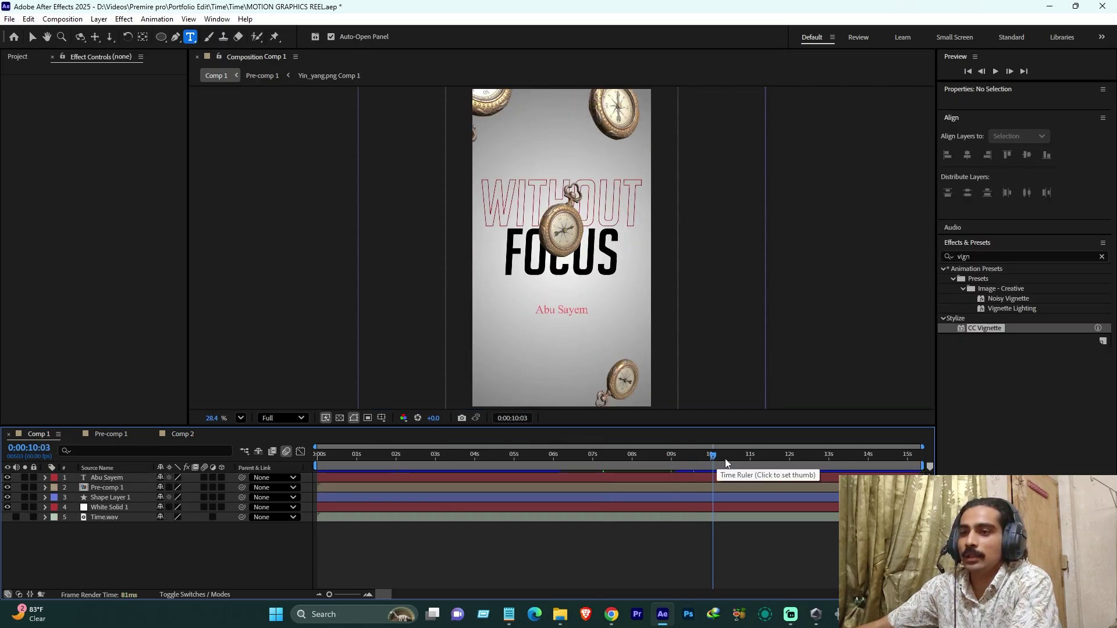
{"action": "mouse_move", "coordinate": [726, 464]}
{"action": "left_mouse_down"}
{"action": "mouse_move", "coordinate": [716, 464]}
{"action": "mouse_move", "coordinate": [745, 465]}
{"action": "left_mouse_up"}
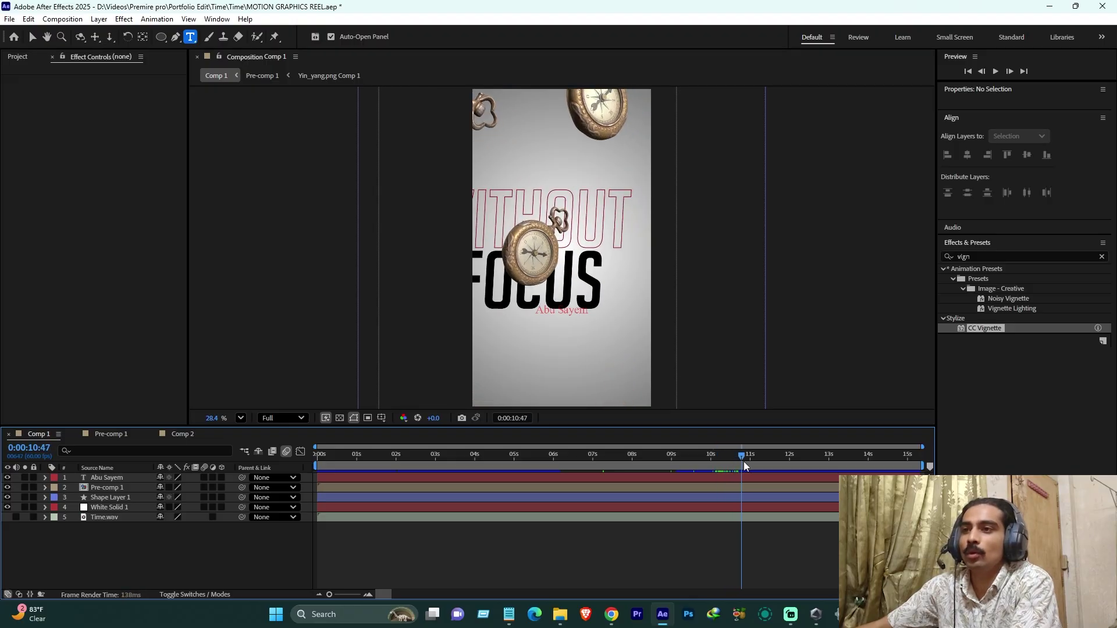
{"action": "key", "text": "Page_Up"}
{"action": "key", "text": "Page_Up"}
{"action": "key", "text": "Page_Up"}
{"action": "key", "text": "Page_Up"}
{"action": "key", "text": "Page_Up"}
{"action": "key", "text": "Page_Up"}
{"action": "key", "text": "Page_Up"}
{"action": "key", "text": "Page_Up"}
{"action": "key", "text": "Page_Up"}
{"action": "key", "text": "Page_Up"}
{"action": "key", "text": "Page_Up"}
{"action": "key", "text": "Page_Up"}
{"action": "key", "text": "Page_Up"}
{"action": "key", "text": "Page_Up"}
{"action": "key", "text": "Page_Up"}
{"action": "key", "text": "Page_Up"}
{"action": "key", "text": "Page_Up"}
{"action": "key", "text": "Page_Up"}
{"action": "key", "text": "Page_Up"}
{"action": "key", "text": "Page_Up"}
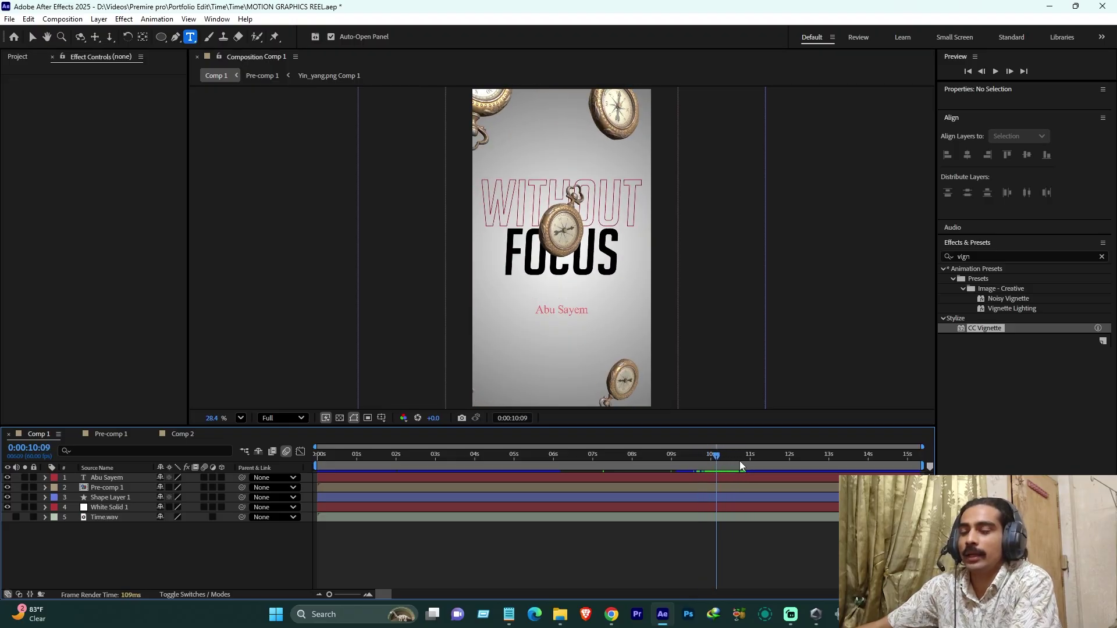
{"action": "left_click", "coordinate": [788, 456]}
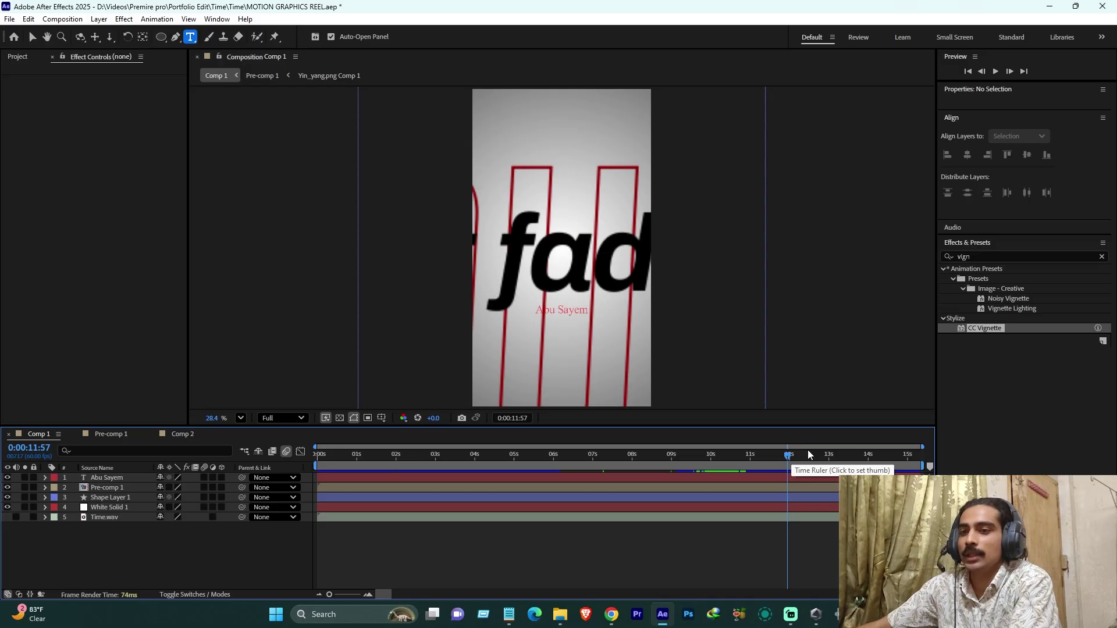
- Review the "NOTHING HAPPENS" statue scene in Comp 1, between about 12:28 and 13:13
{"action": "left_click", "coordinate": [808, 456]}
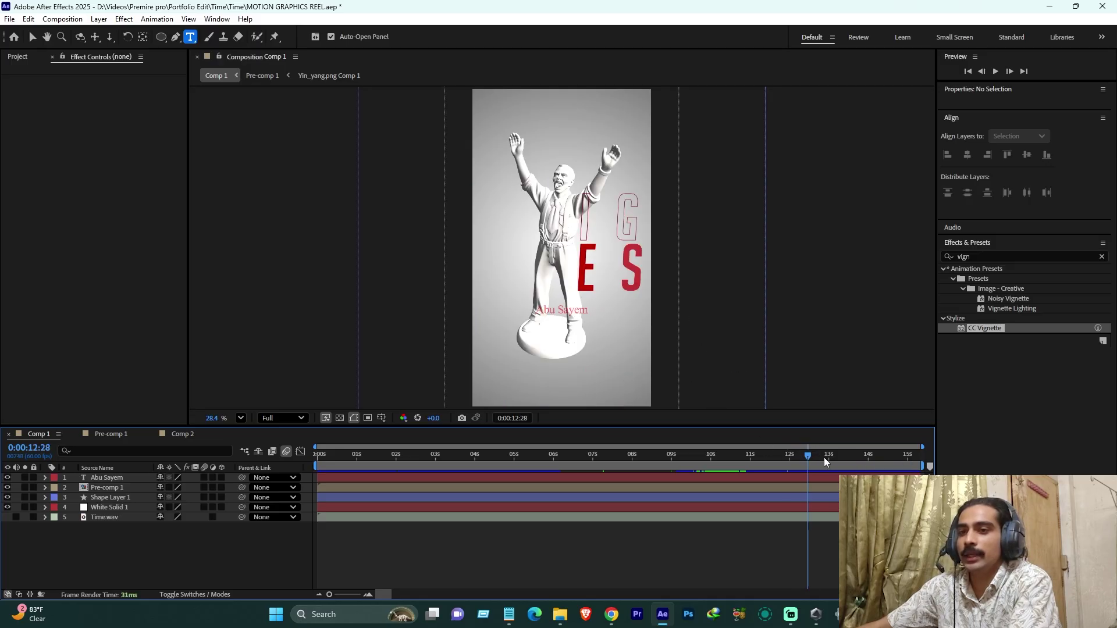
{"action": "left_click", "coordinate": [826, 462]}
{"action": "left_click", "coordinate": [838, 463]}
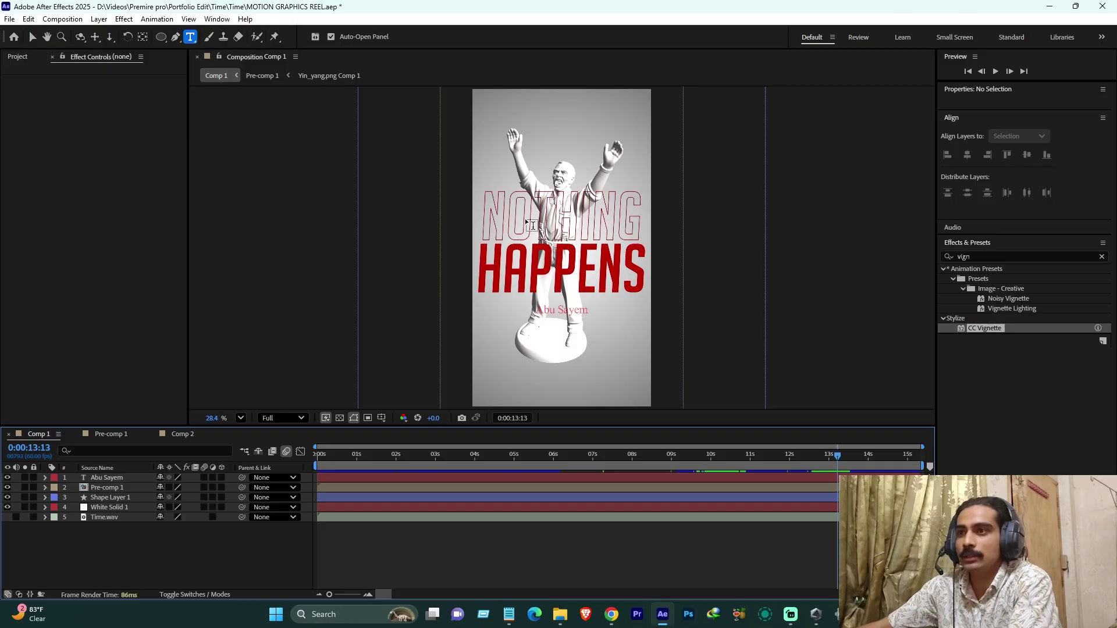
{"action": "left_click", "coordinate": [821, 459]}
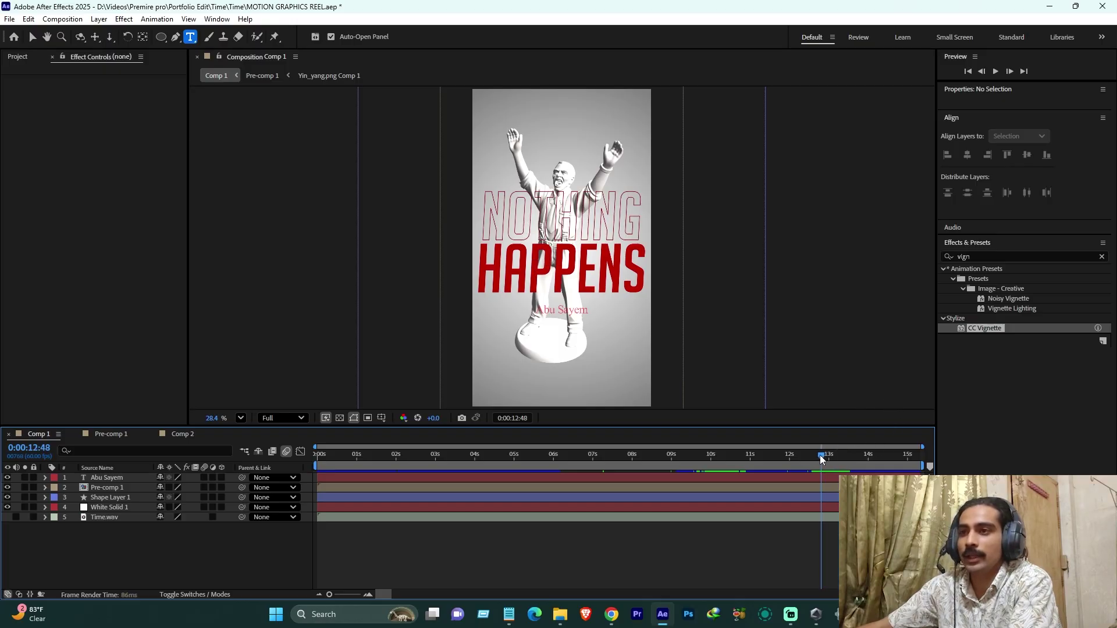
{"action": "mouse_move", "coordinate": [821, 459]}
{"action": "left_mouse_down"}
{"action": "mouse_move", "coordinate": [799, 462]}
{"action": "mouse_move", "coordinate": [814, 460]}
{"action": "left_mouse_up"}
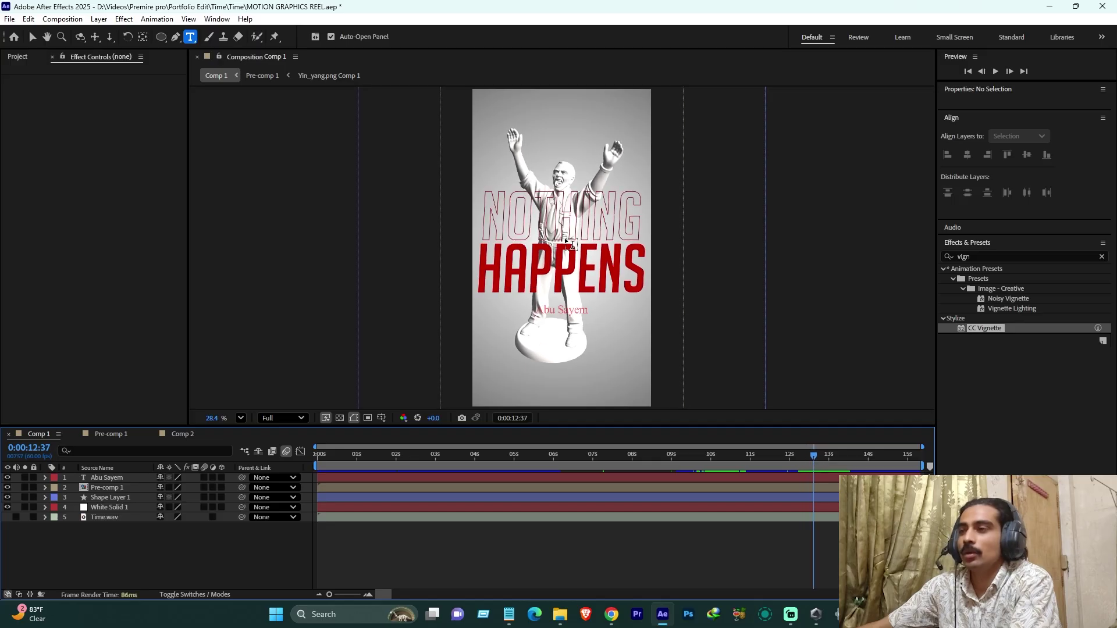
- Add the celebrating man 3D model from the Time folder to Comp 2, directly above the "I am going to university" layer
{"action": "left_click", "coordinate": [180, 435]}
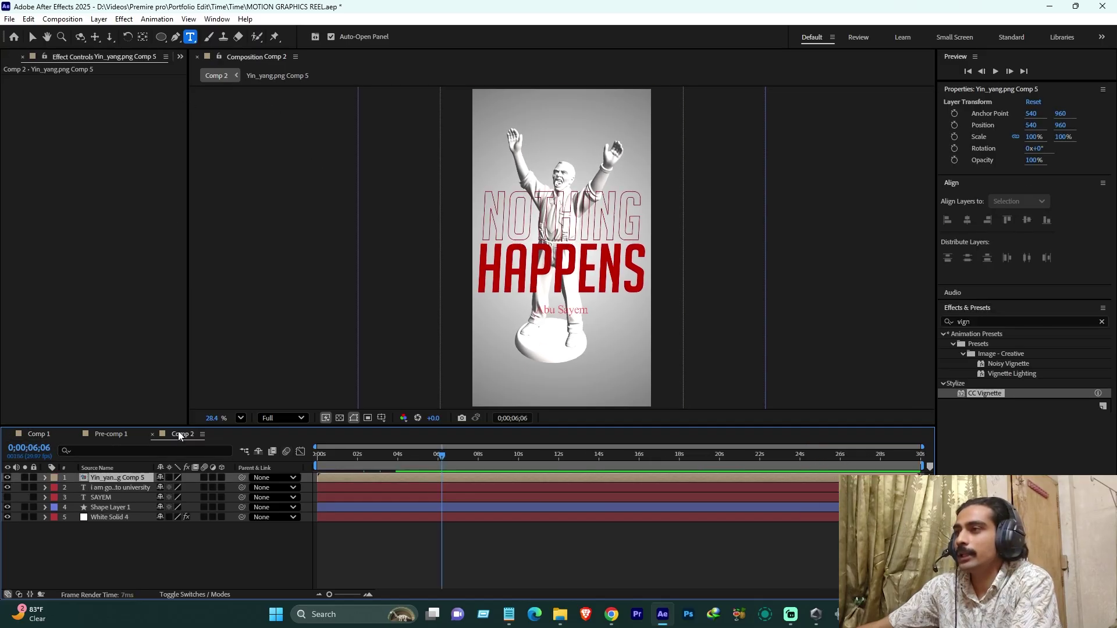
{"action": "scroll", "coordinate": [51, 60], "scroll_direction": "up", "scroll_amount": 1}
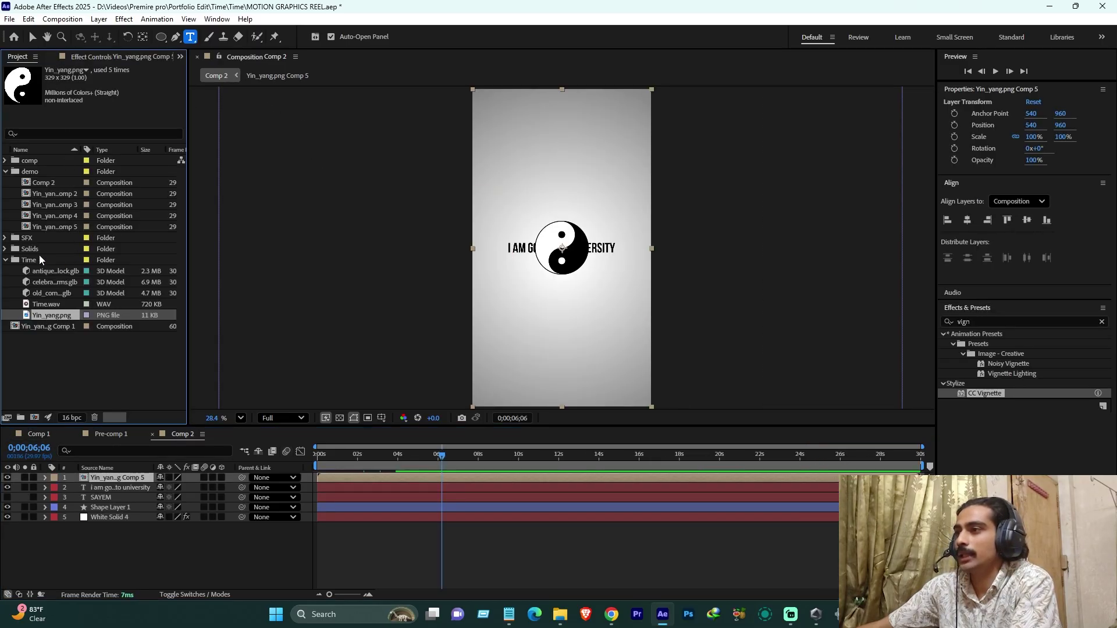
{"action": "left_click", "coordinate": [51, 294]}
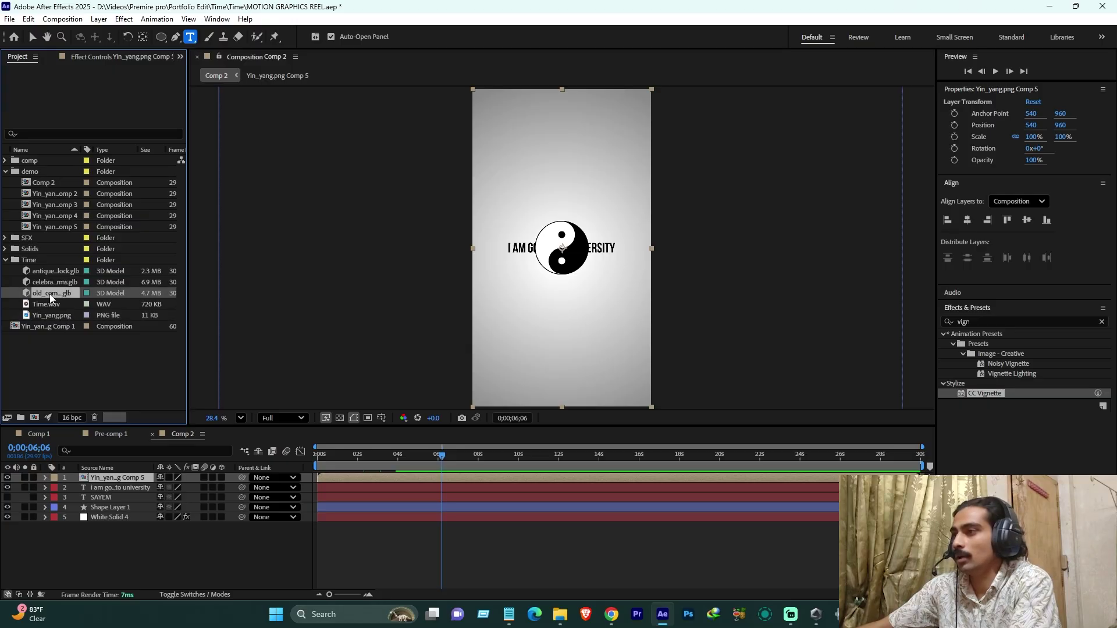
{"action": "left_click", "coordinate": [49, 286]}
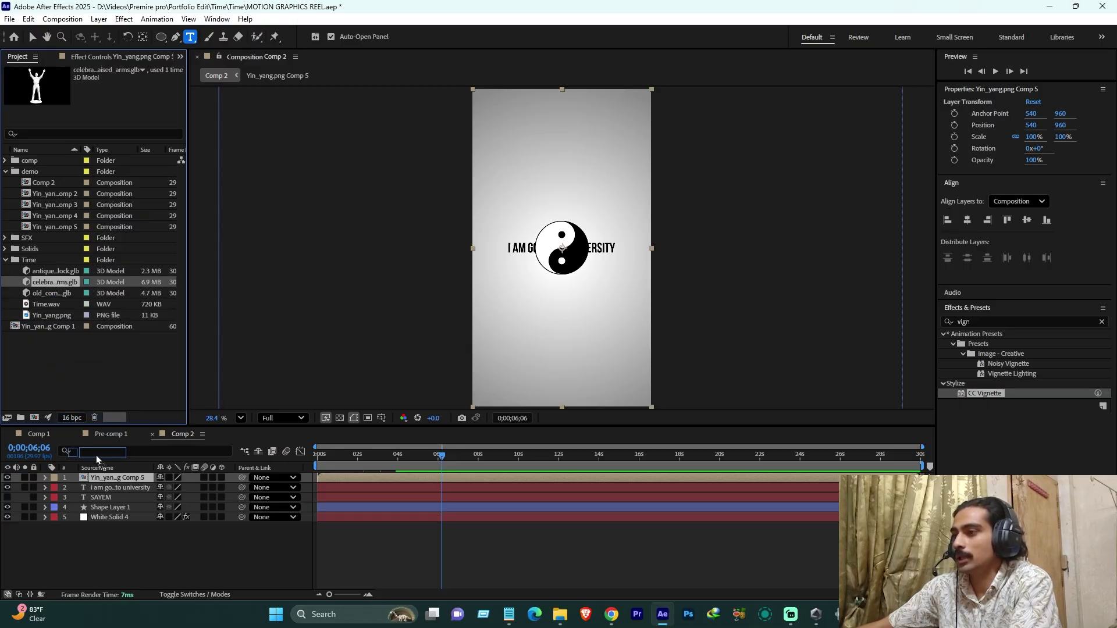
{"action": "left_click_drag", "start_coordinate": [96, 455], "coordinate": [106, 483]}
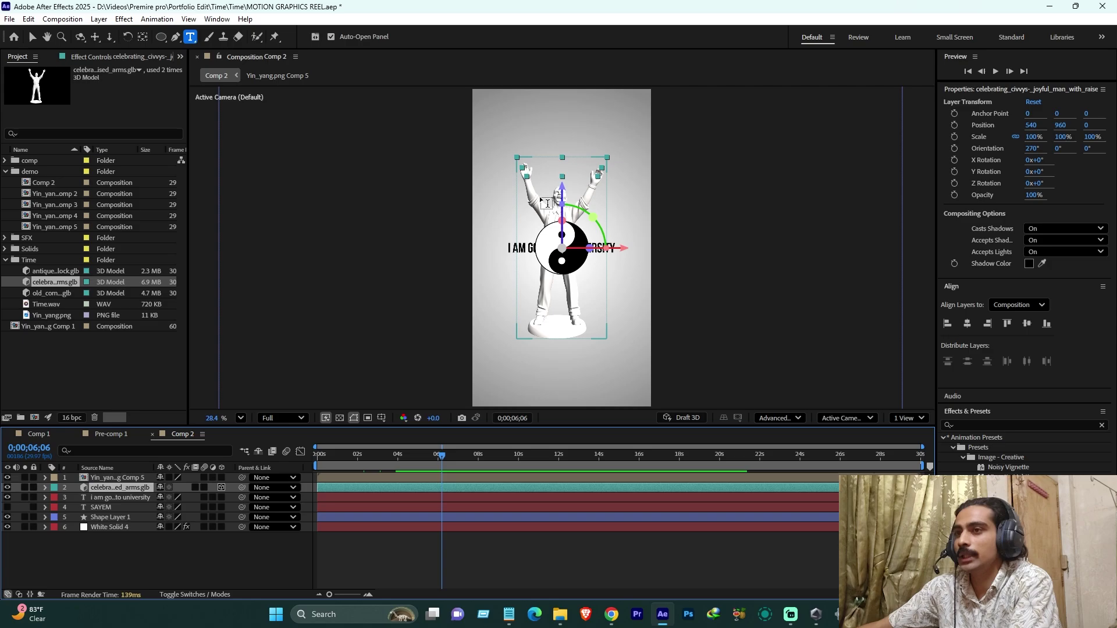
- Delete the Yin_yang pre-comp layer from Comp 2 and move the celebrating man model beneath both text layers
{"action": "left_click", "coordinate": [105, 478]}
{"action": "key", "text": "Delete"}
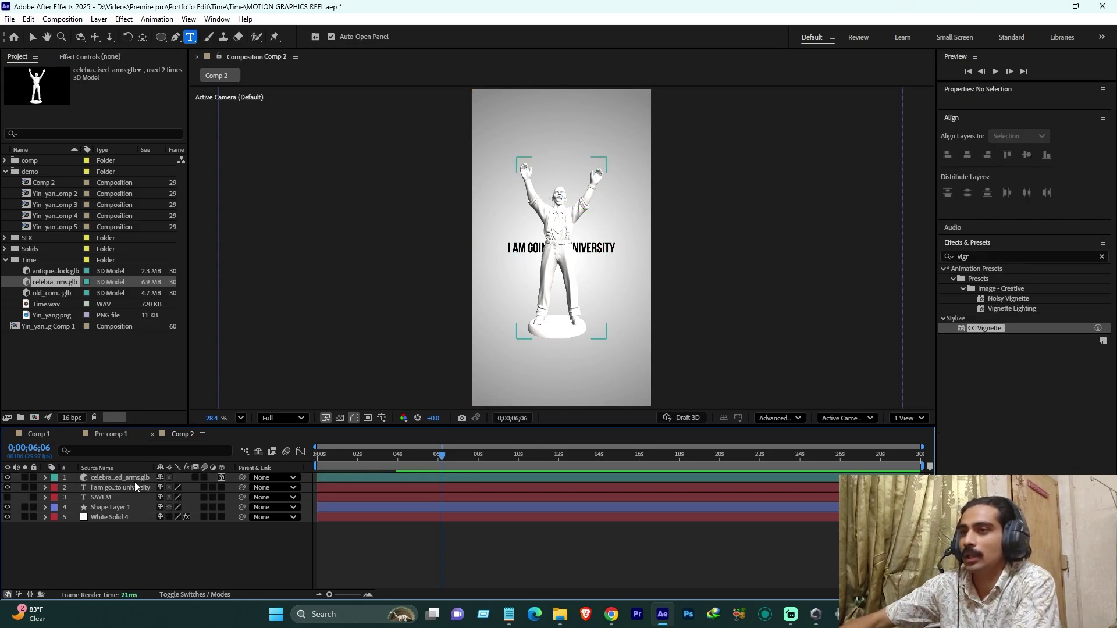
{"action": "left_click_drag", "start_coordinate": [120, 478], "coordinate": [120, 502]}
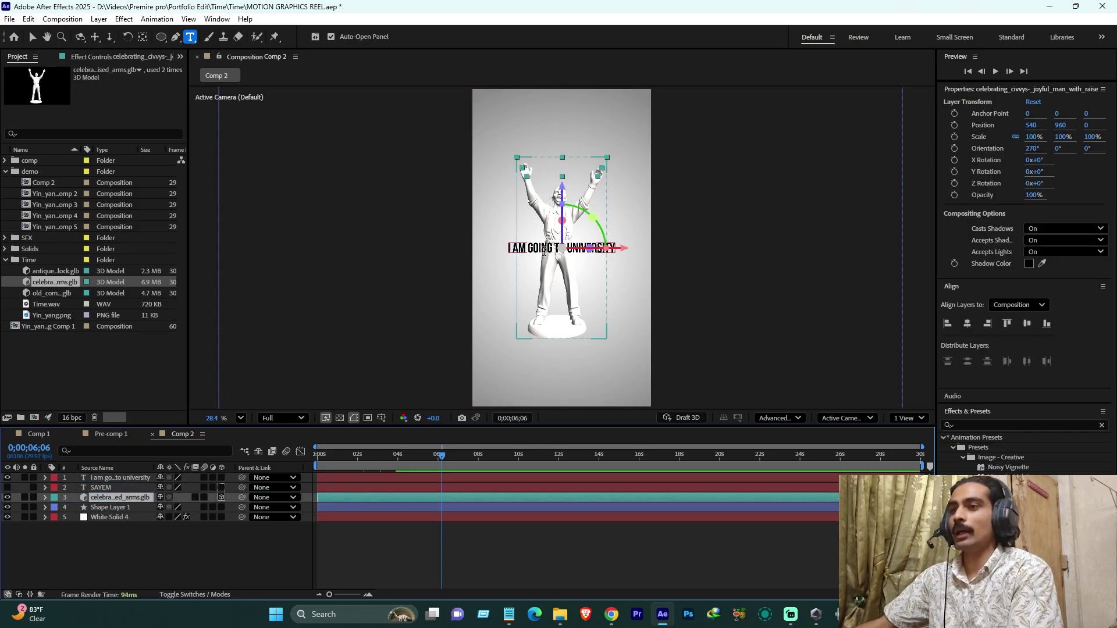
{"action": "left_click", "coordinate": [172, 548]}
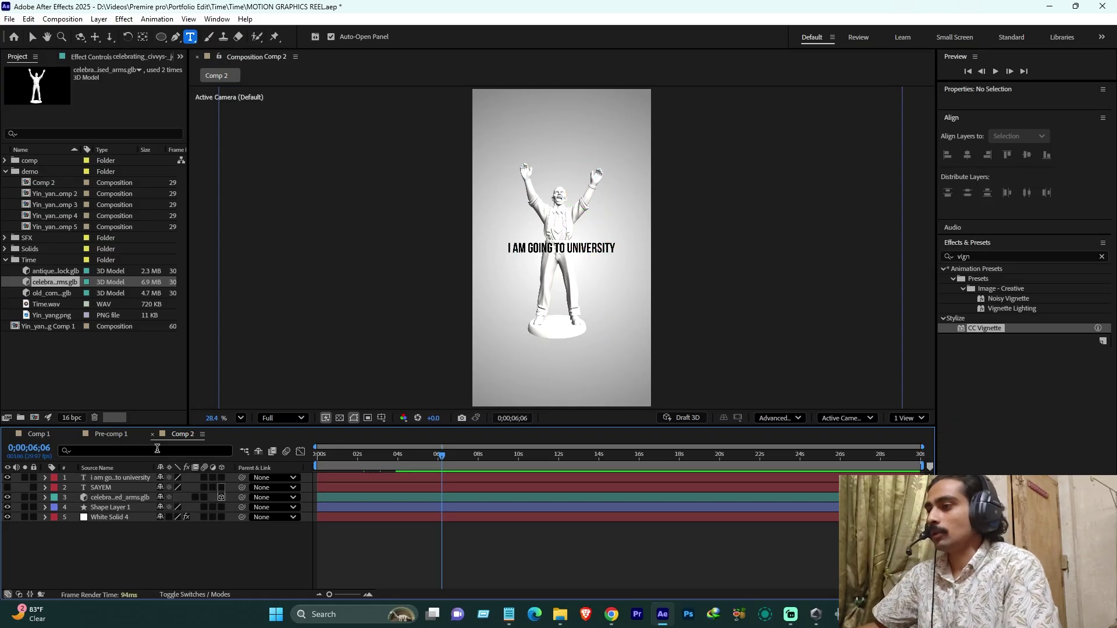
- Examine Pre-comp 1's layer stack and compare the "EVERY SECOND" scene's text around 0:00:03:45 with its appearance in Comp 1
{"action": "left_click", "coordinate": [102, 434]}
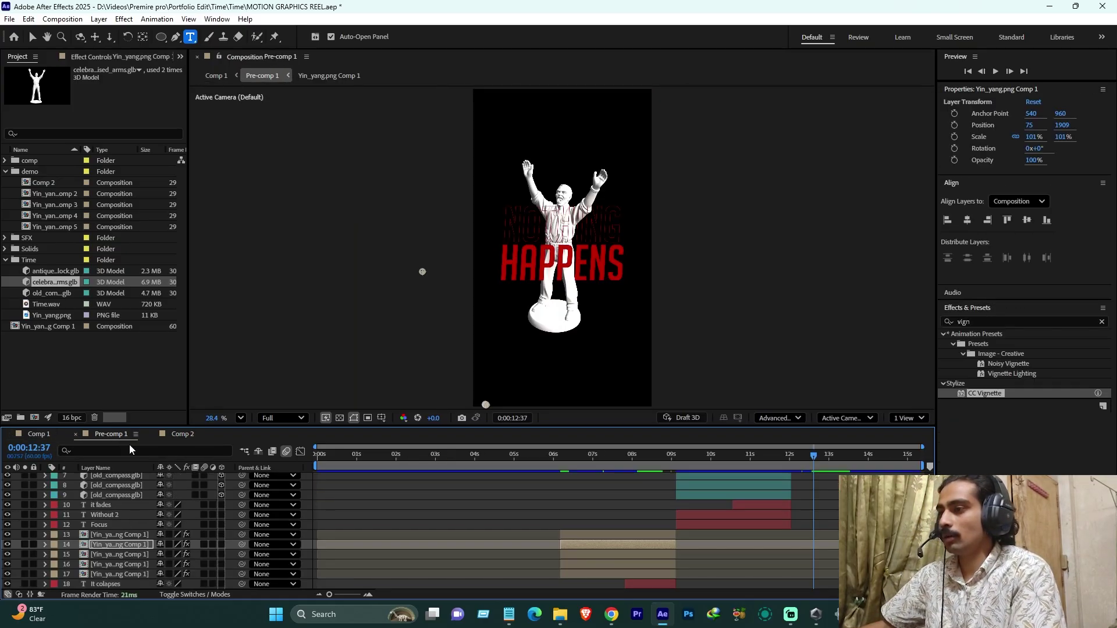
{"action": "scroll", "coordinate": [124, 519], "scroll_direction": "up", "scroll_amount": 3}
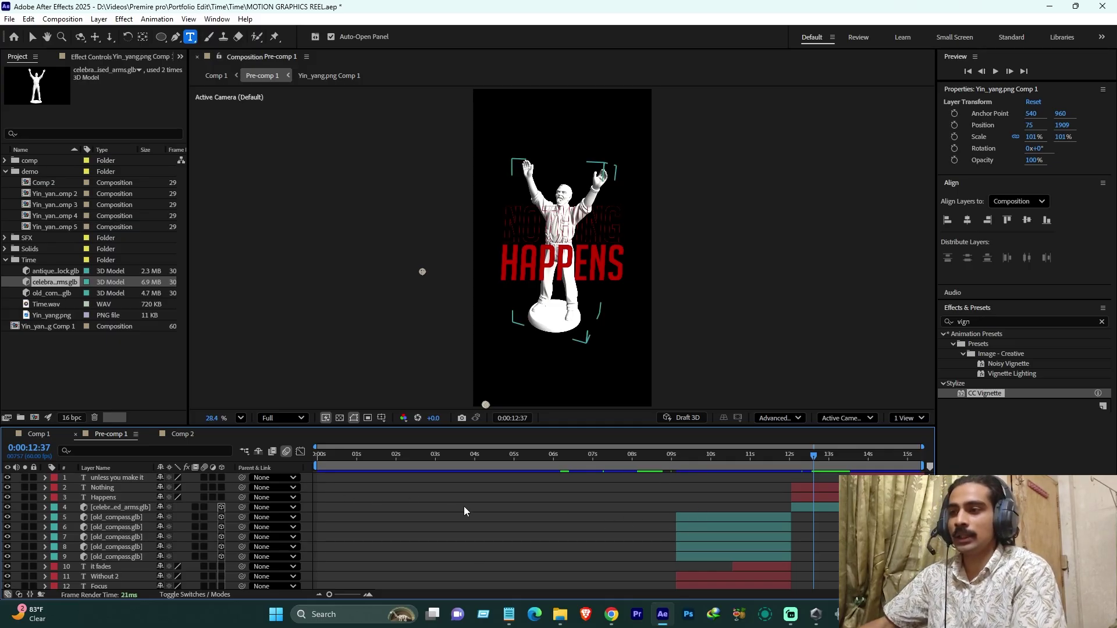
{"action": "scroll", "coordinate": [660, 530], "scroll_direction": "down", "scroll_amount": 6}
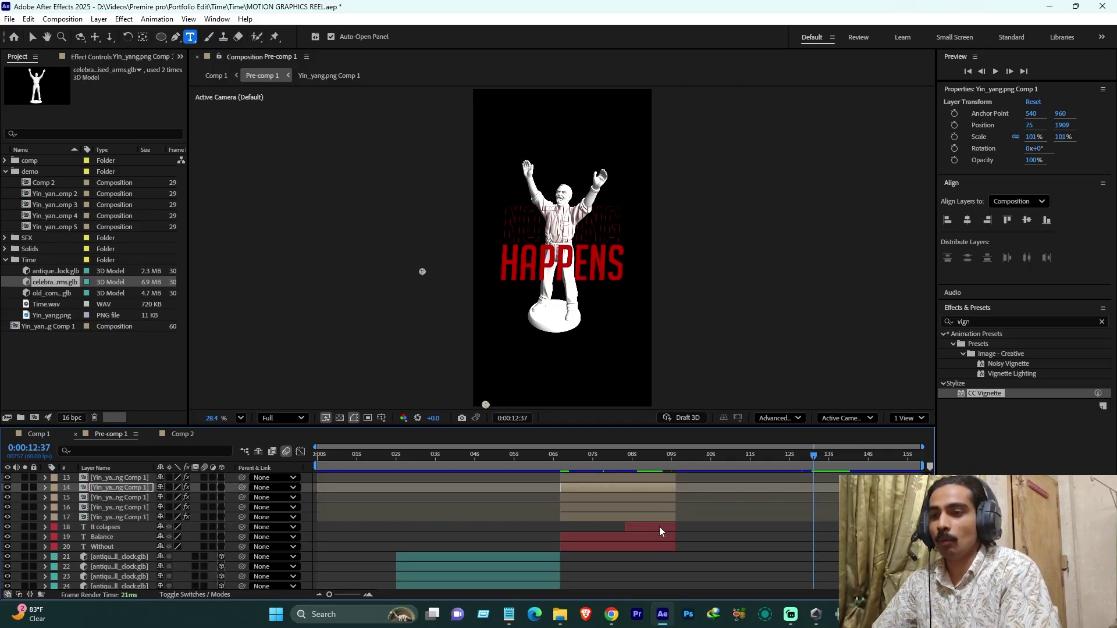
{"action": "scroll", "coordinate": [658, 528], "scroll_direction": "down", "scroll_amount": 3}
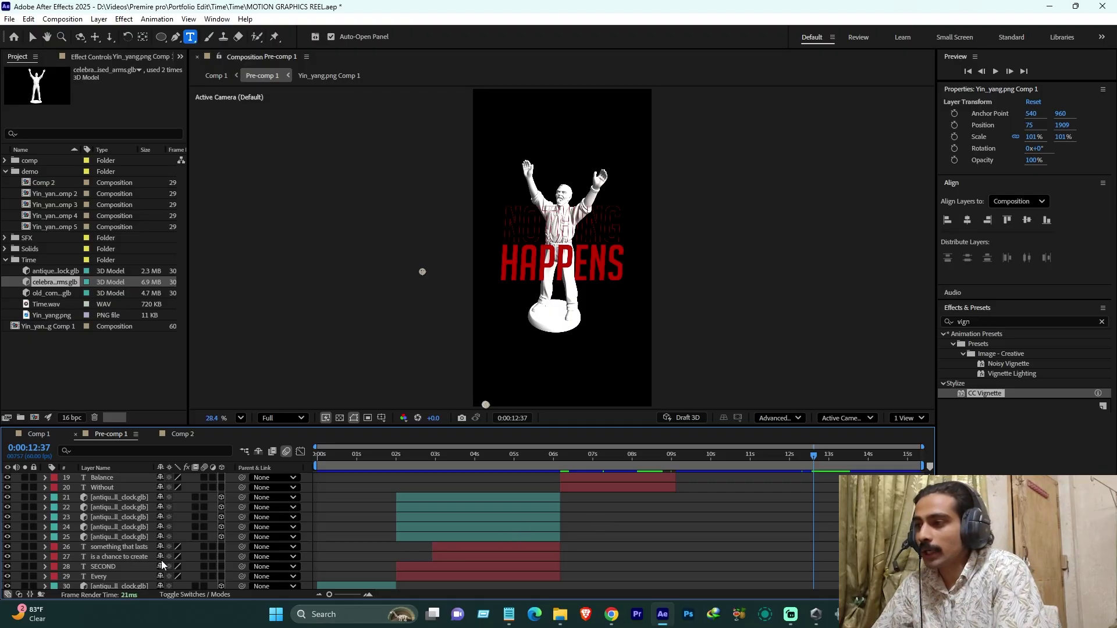
{"action": "left_click", "coordinate": [121, 548]}
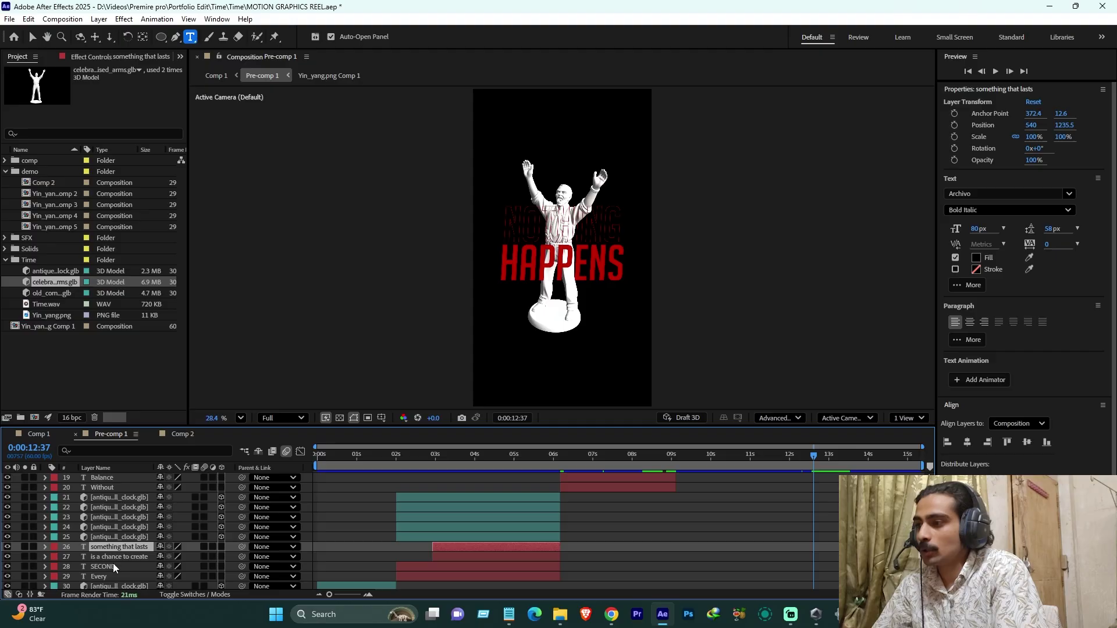
{"action": "left_click_drag", "start_coordinate": [439, 455], "coordinate": [432, 465]}
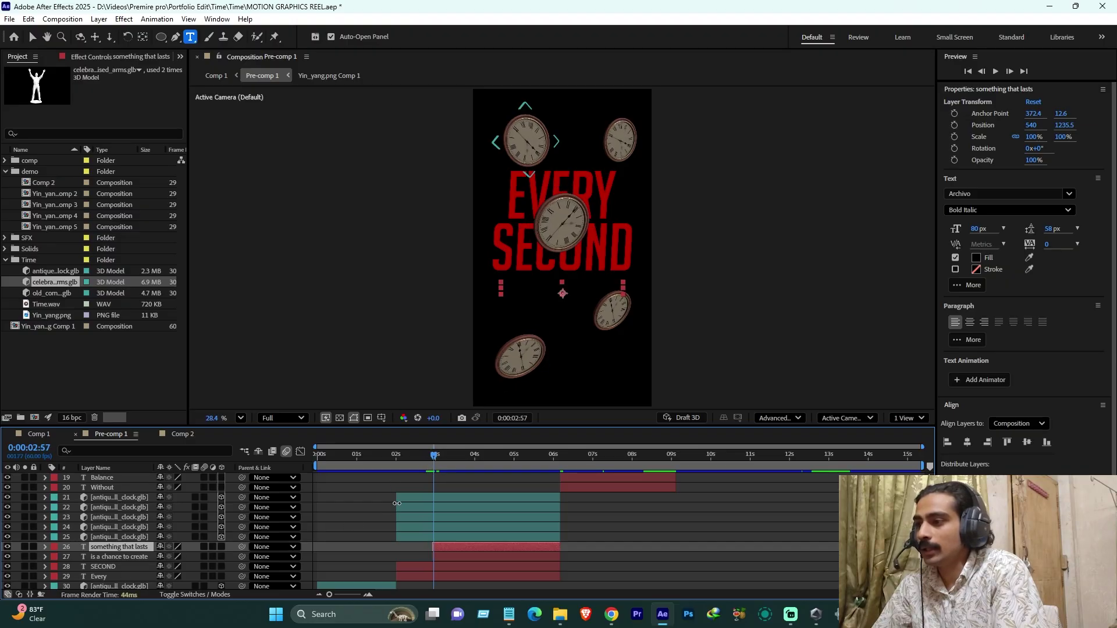
{"action": "left_click_drag", "start_coordinate": [432, 467], "coordinate": [465, 459]}
{"action": "left_click", "coordinate": [61, 437]}
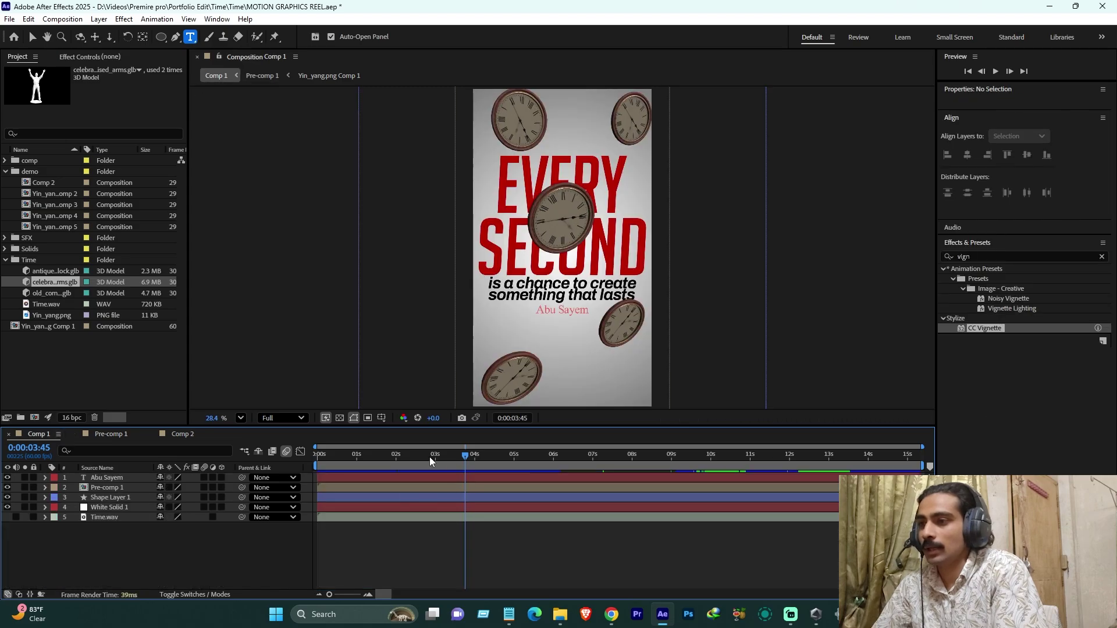
{"action": "left_click", "coordinate": [118, 435]}
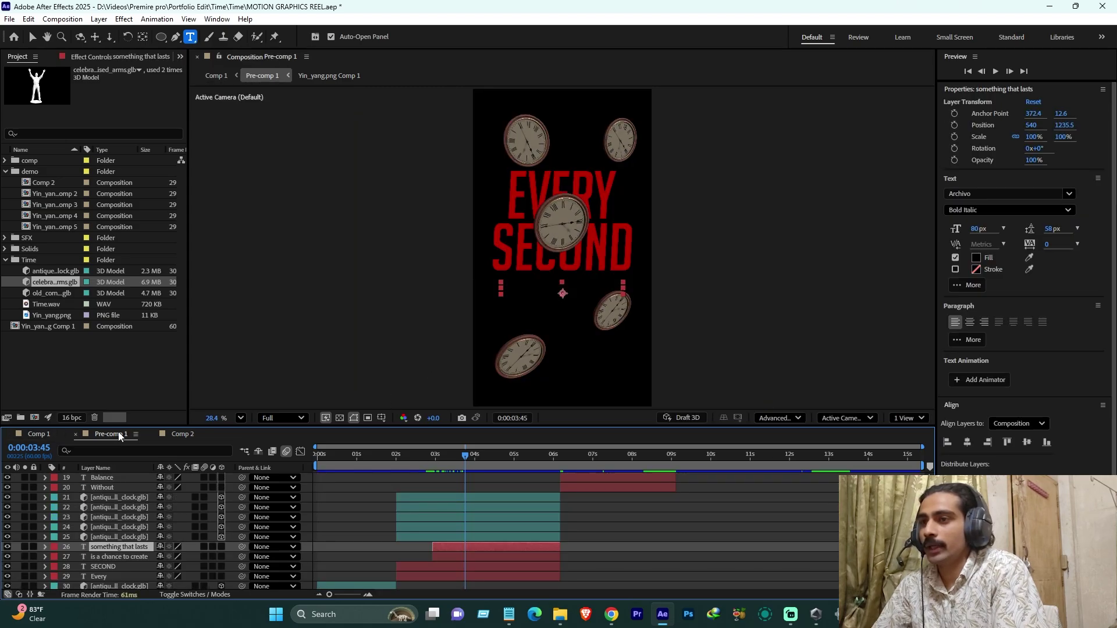
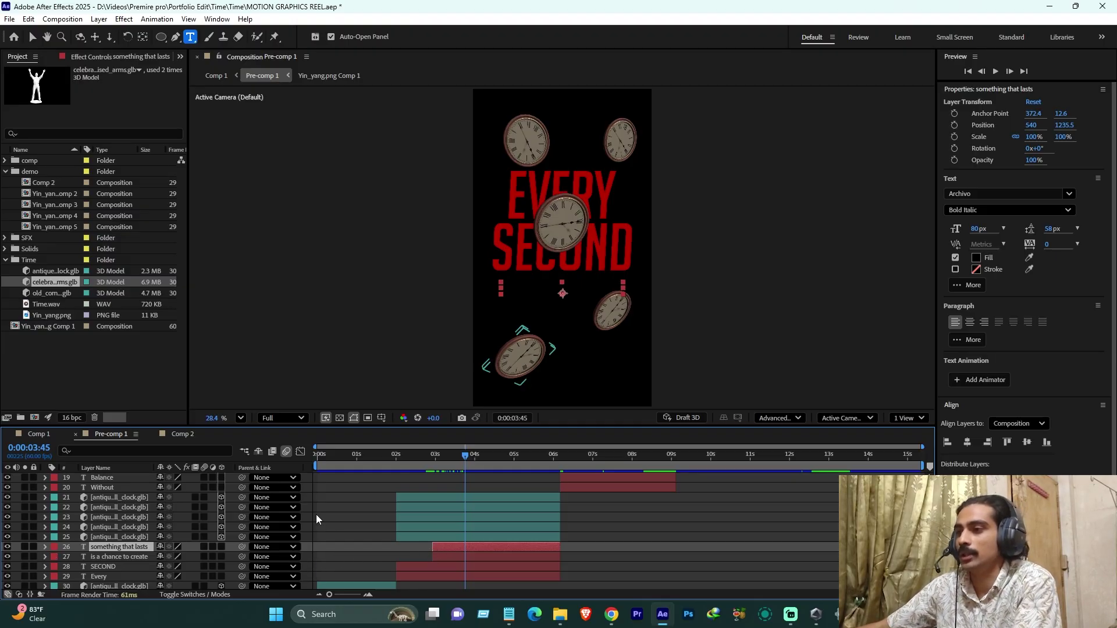
- Look through Pre-comp 1's stacked text and model layers and select the celebrating man model layer
{"action": "left_click", "coordinate": [180, 435]}
{"action": "left_click", "coordinate": [126, 435]}
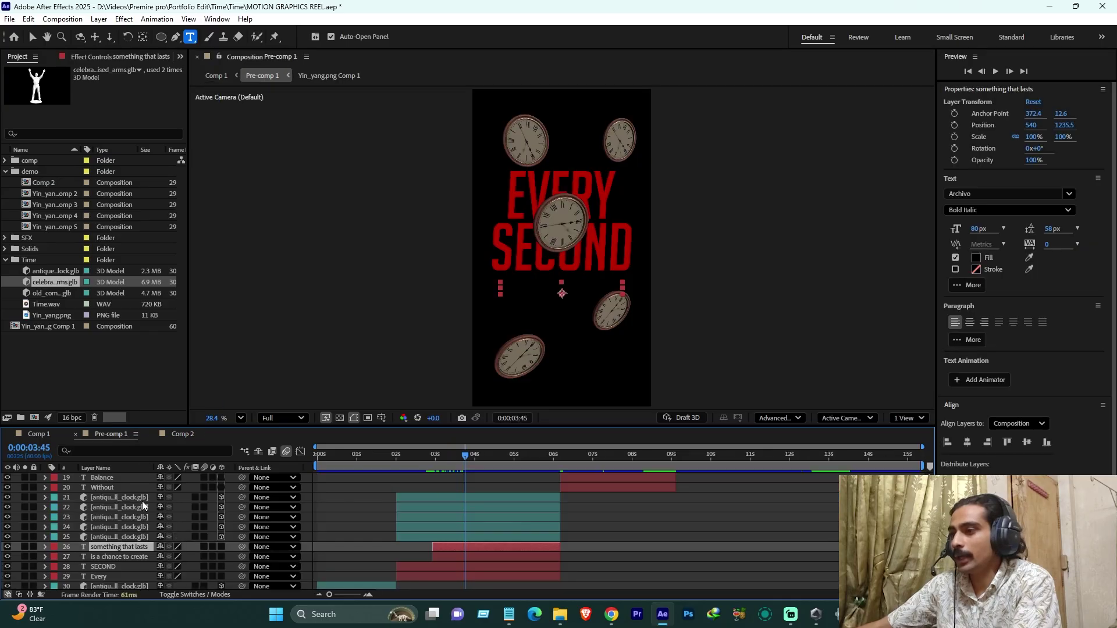
{"action": "scroll", "coordinate": [119, 530], "scroll_direction": "down", "scroll_amount": 5}
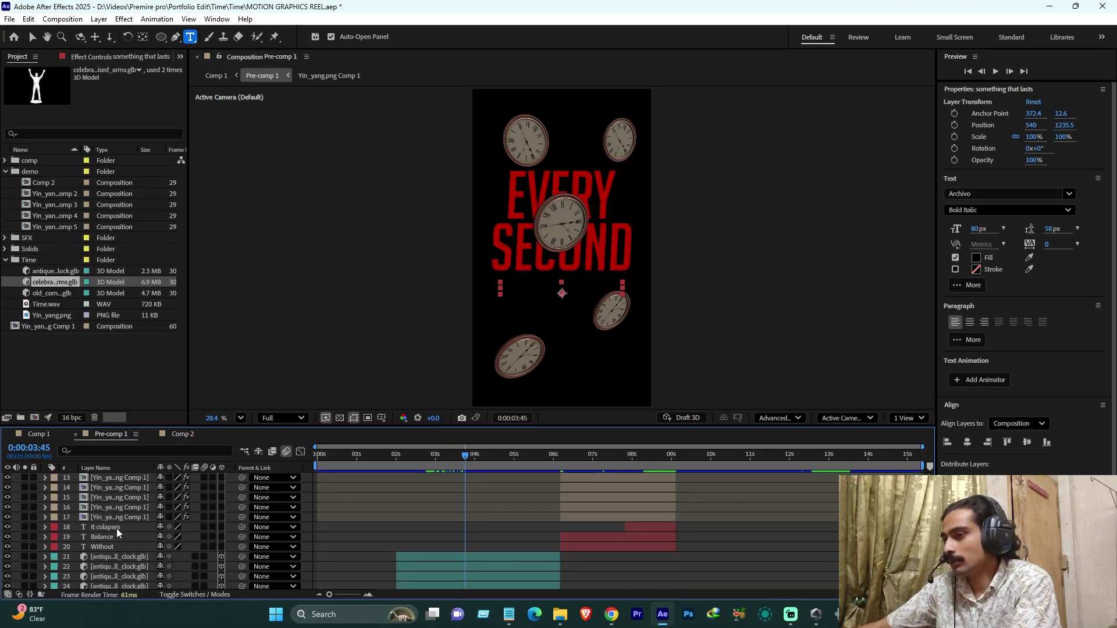
{"action": "scroll", "coordinate": [116, 528], "scroll_direction": "up", "scroll_amount": 5}
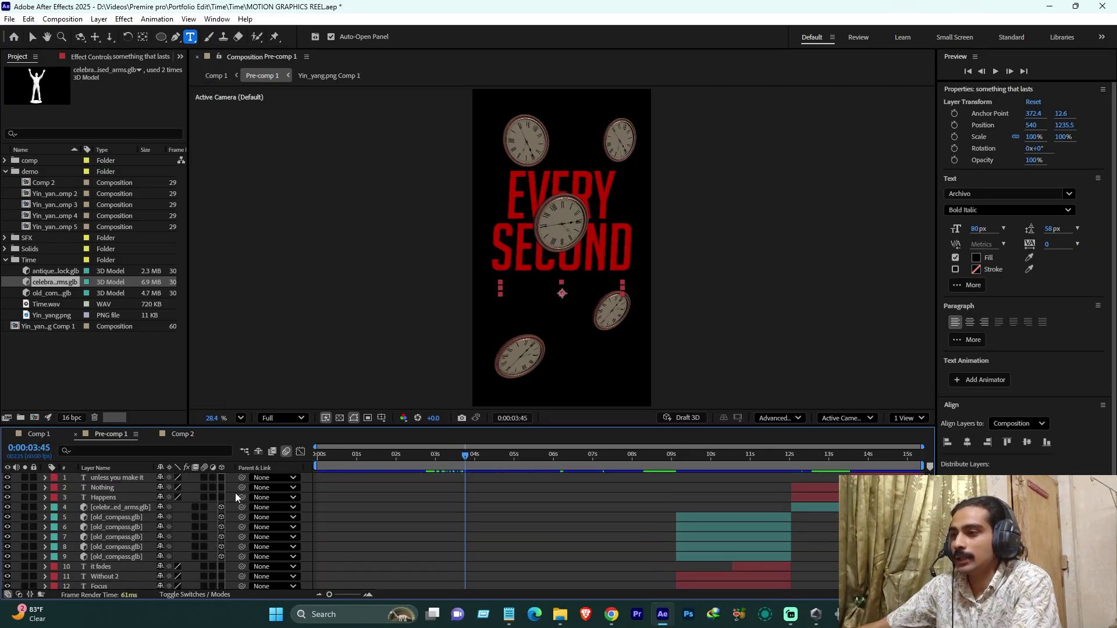
{"action": "left_click", "coordinate": [123, 507]}
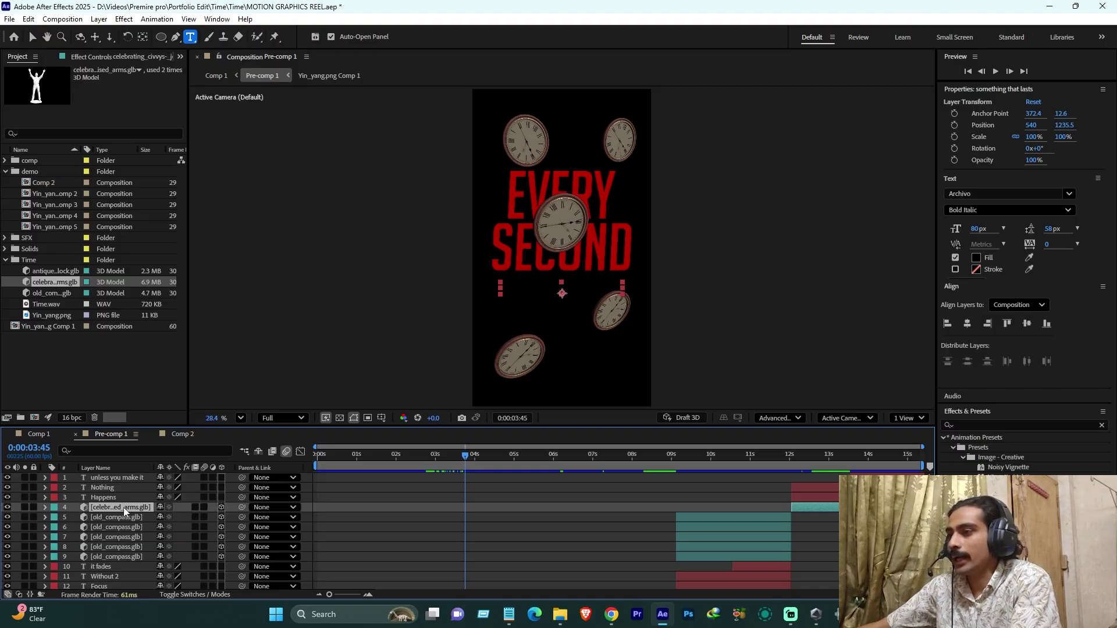
- Examine the celebrating man, compass and clock model layers in Pre-comp 1 alongside their source models in the Time folder
{"action": "left_click", "coordinate": [117, 557], "text": "shift"}
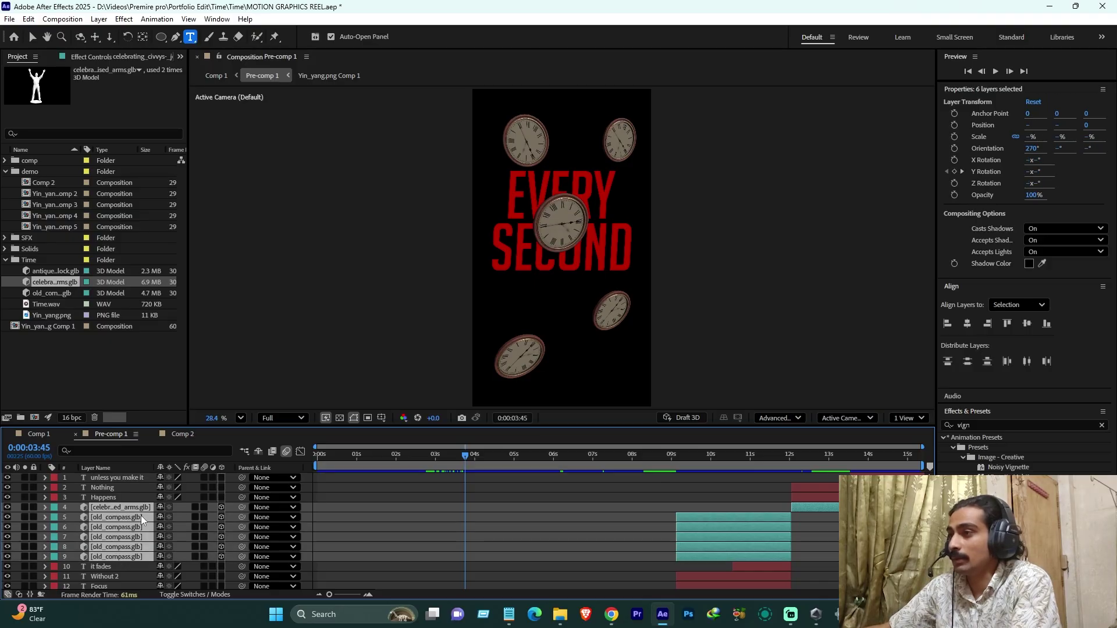
{"action": "left_click", "coordinate": [51, 271]}
{"action": "left_click", "coordinate": [52, 283]}
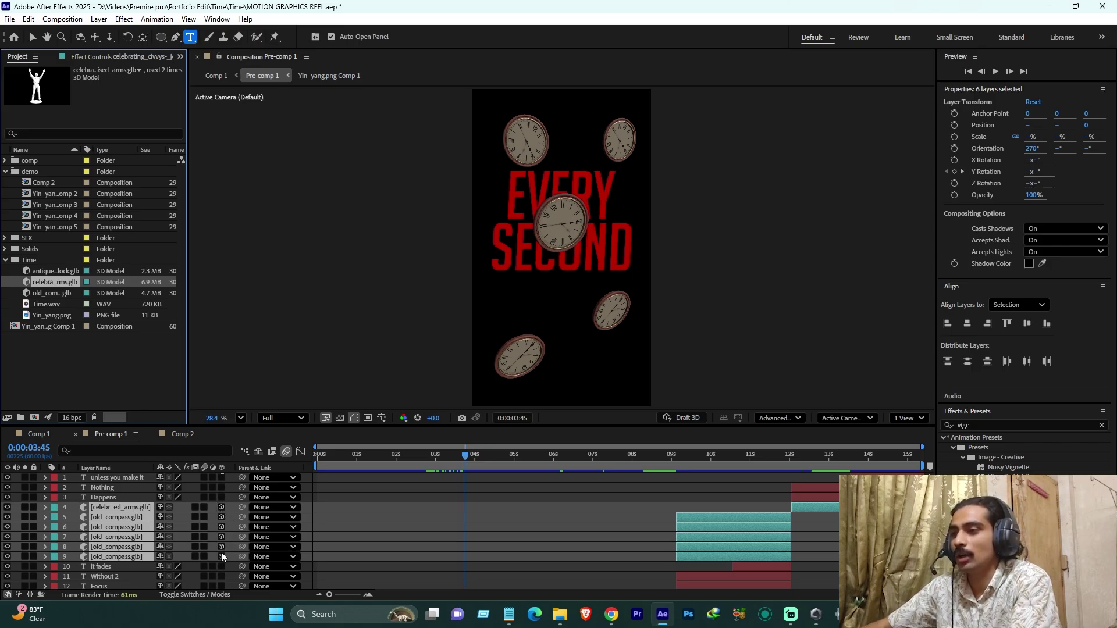
{"action": "scroll", "coordinate": [125, 527], "scroll_direction": "down", "scroll_amount": 9}
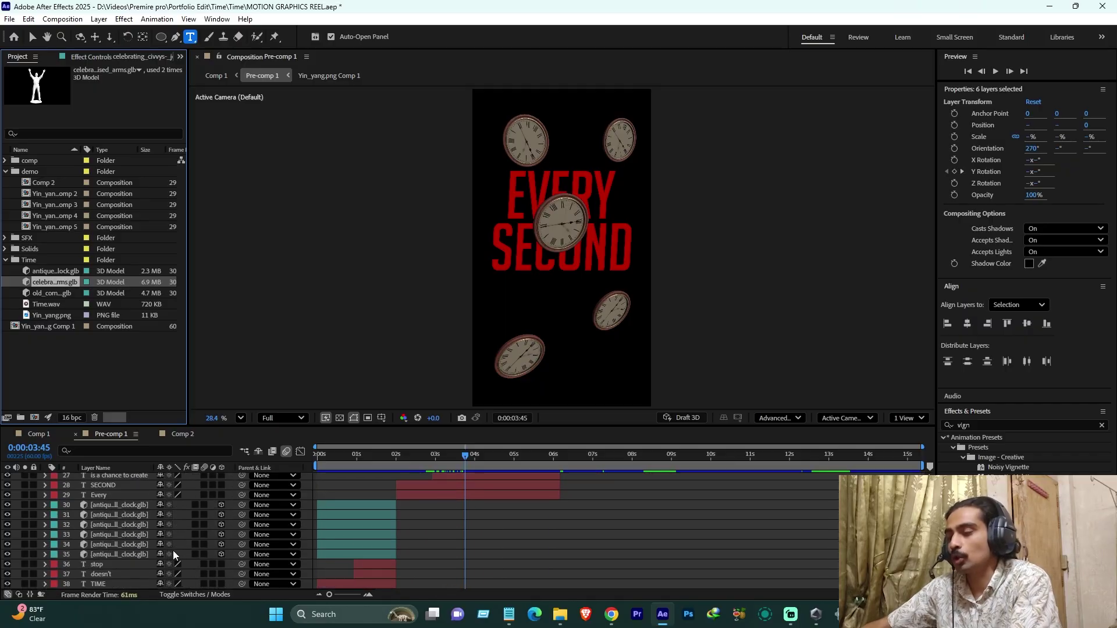
{"action": "scroll", "coordinate": [186, 557], "scroll_direction": "up", "scroll_amount": 3}
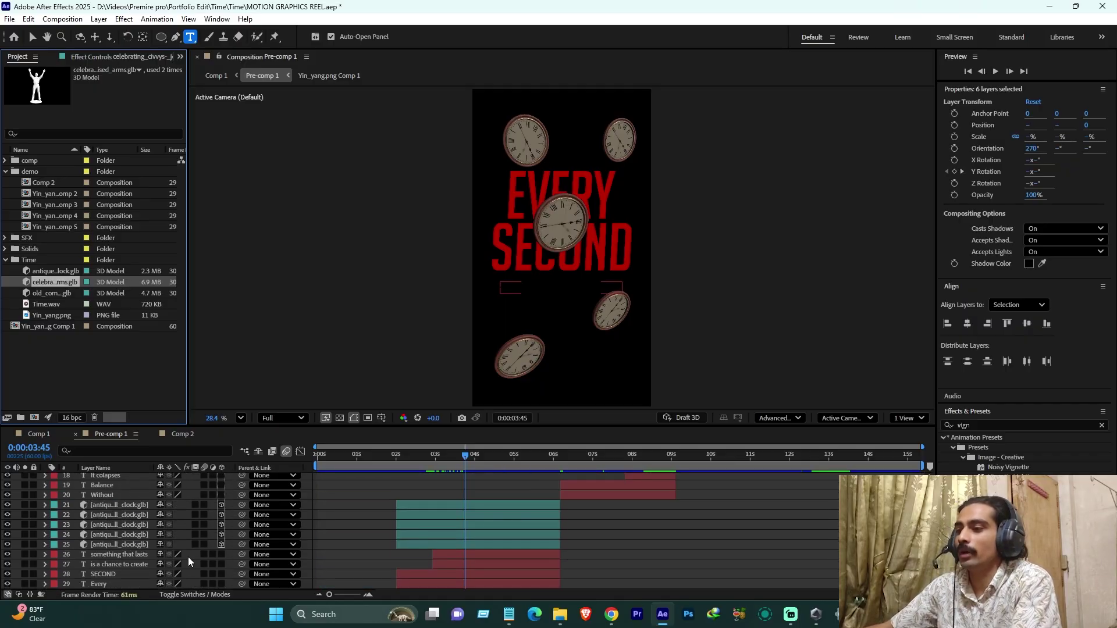
{"action": "scroll", "coordinate": [189, 556], "scroll_direction": "up", "scroll_amount": 3}
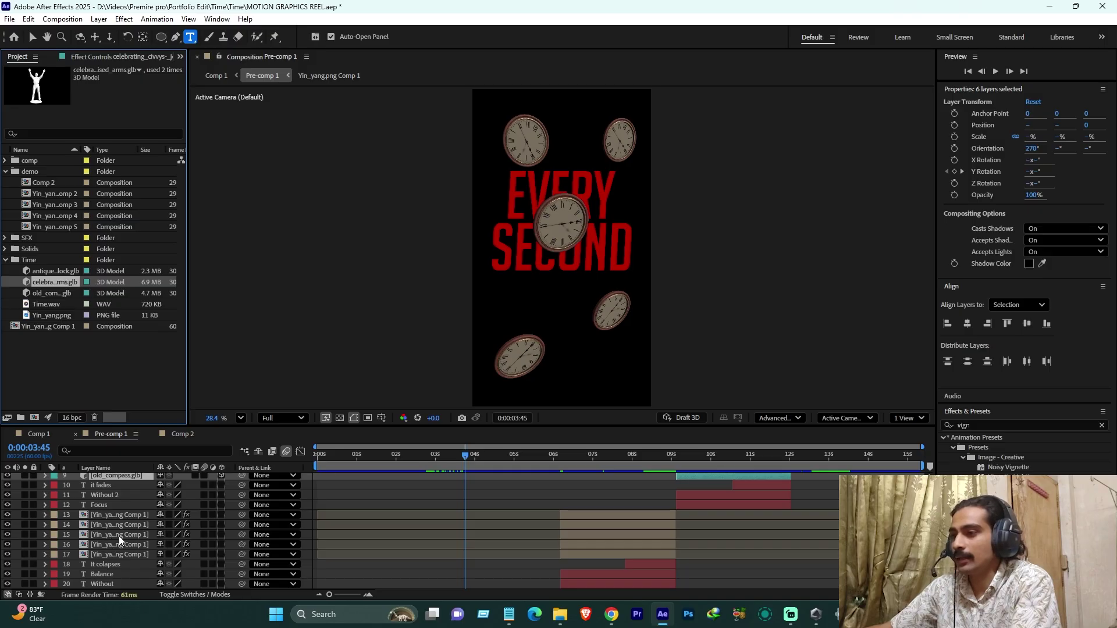
- Inspect the Shatter effect settings on two of the Yin_yang layers in Pre-comp 1
{"action": "left_click", "coordinate": [119, 535]}
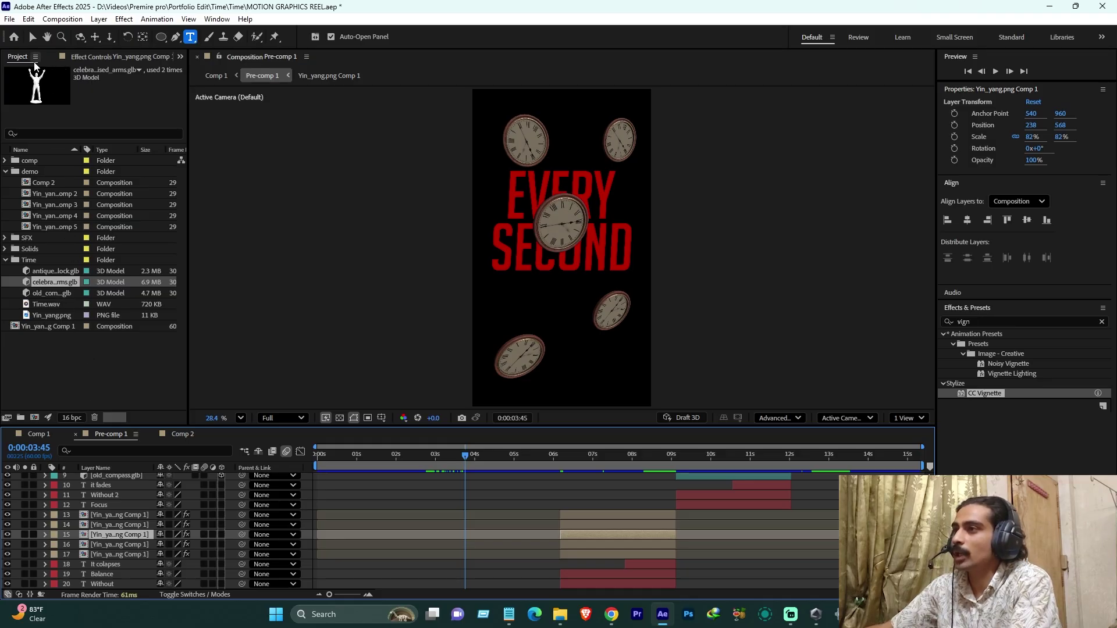
{"action": "key", "text": "F3"}
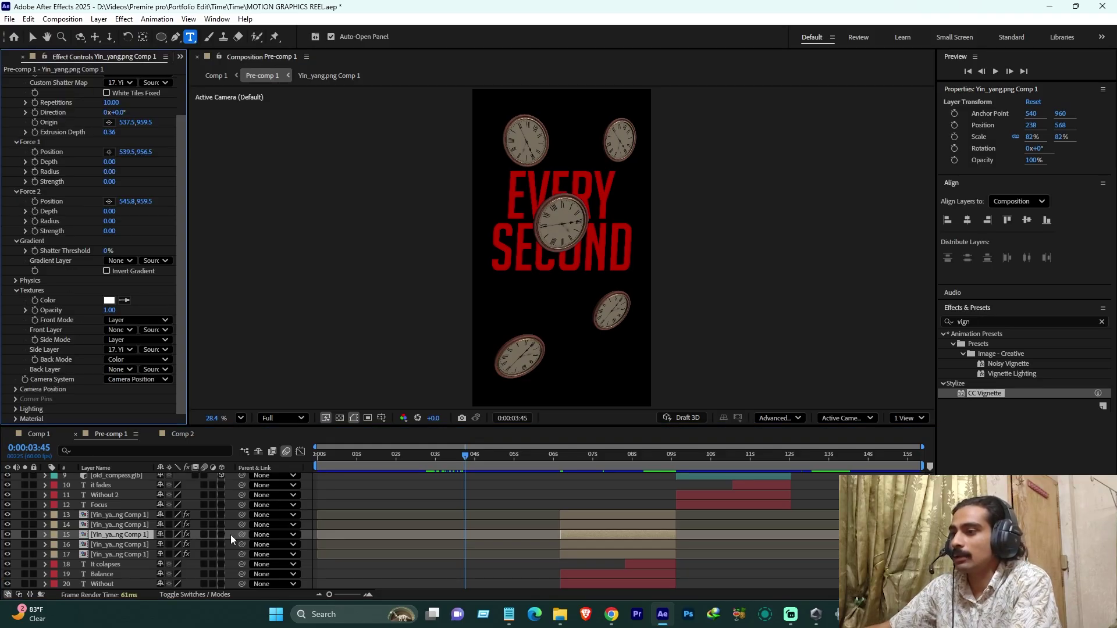
{"action": "left_click", "coordinate": [123, 524]}
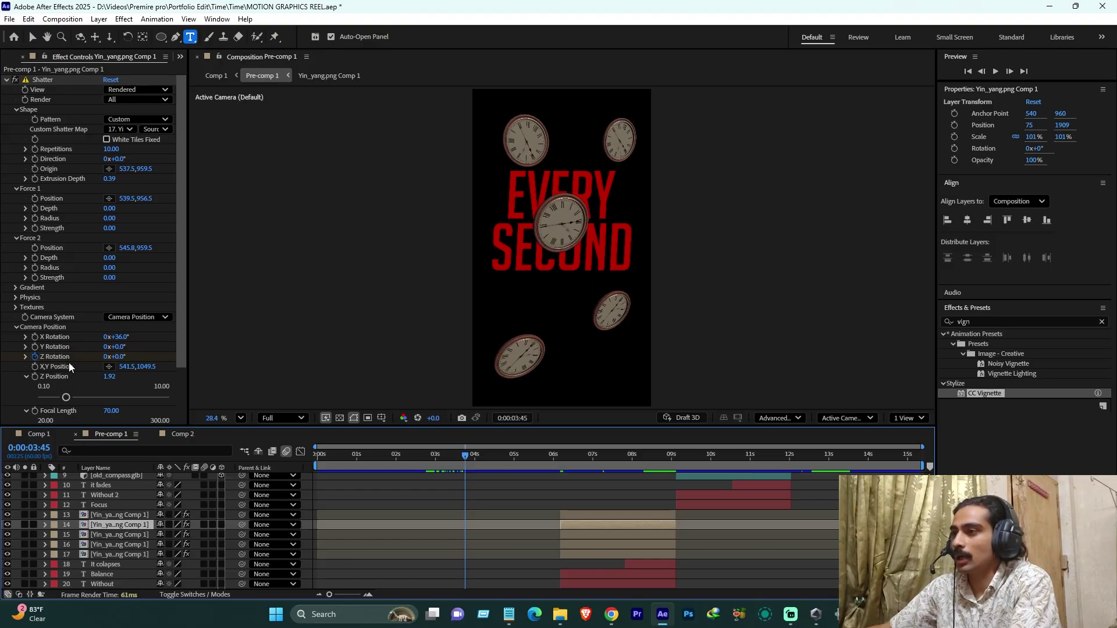
{"action": "scroll", "coordinate": [116, 538], "scroll_direction": "up", "scroll_amount": 3}
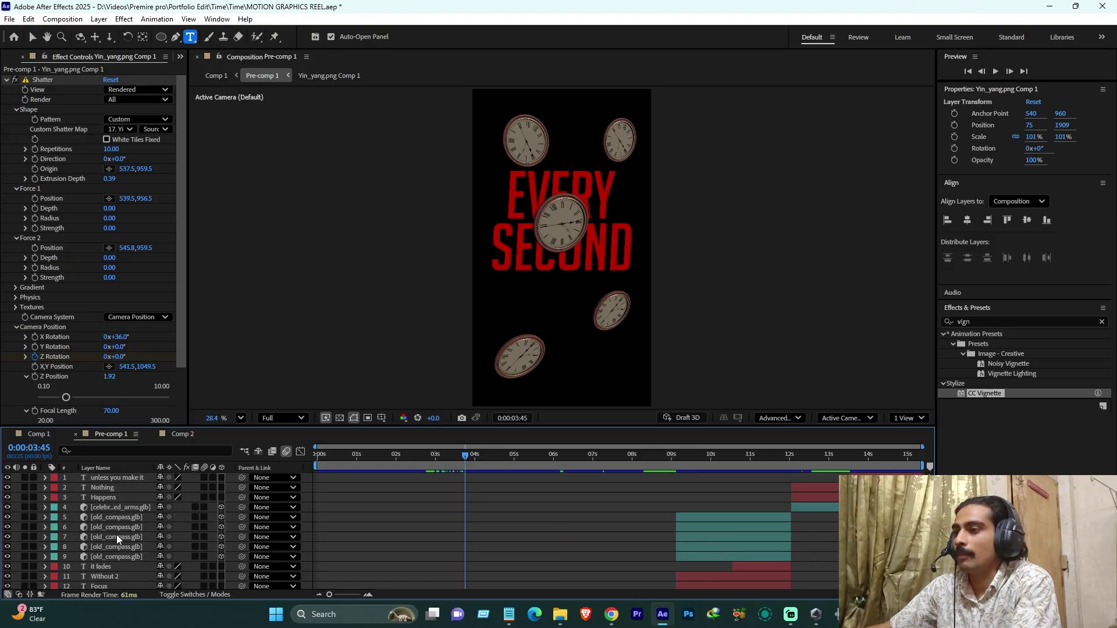
- Review Pre-comp 1's scenes at 0:00:01:15, 0:00:10:18 and 0:00:13:59, together with its layer stack
{"action": "left_click", "coordinate": [366, 457]}
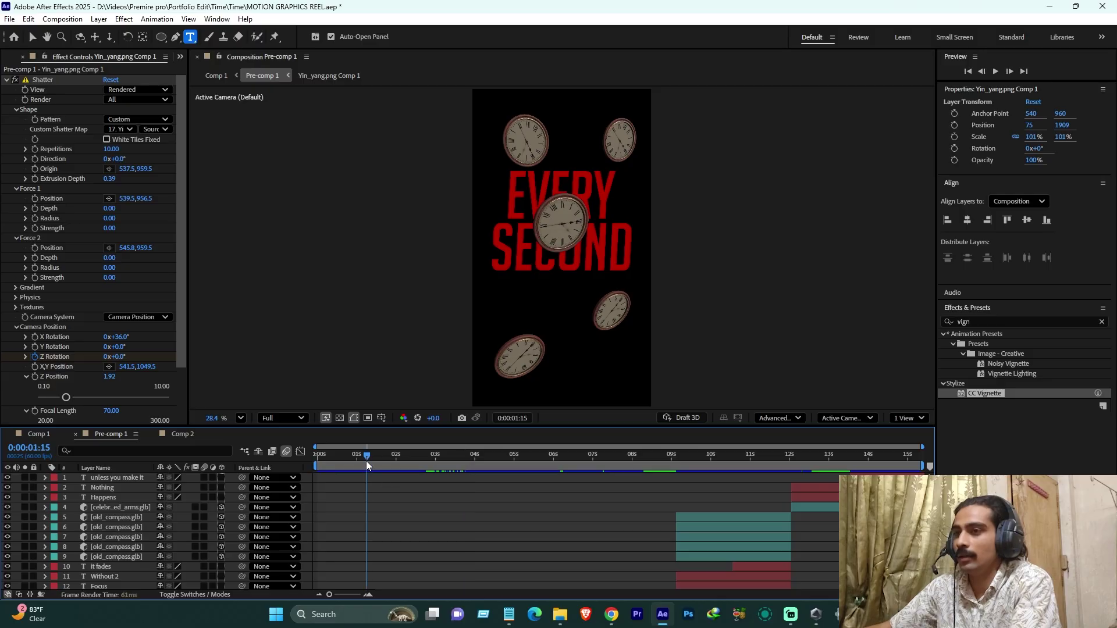
{"action": "left_click", "coordinate": [723, 455]}
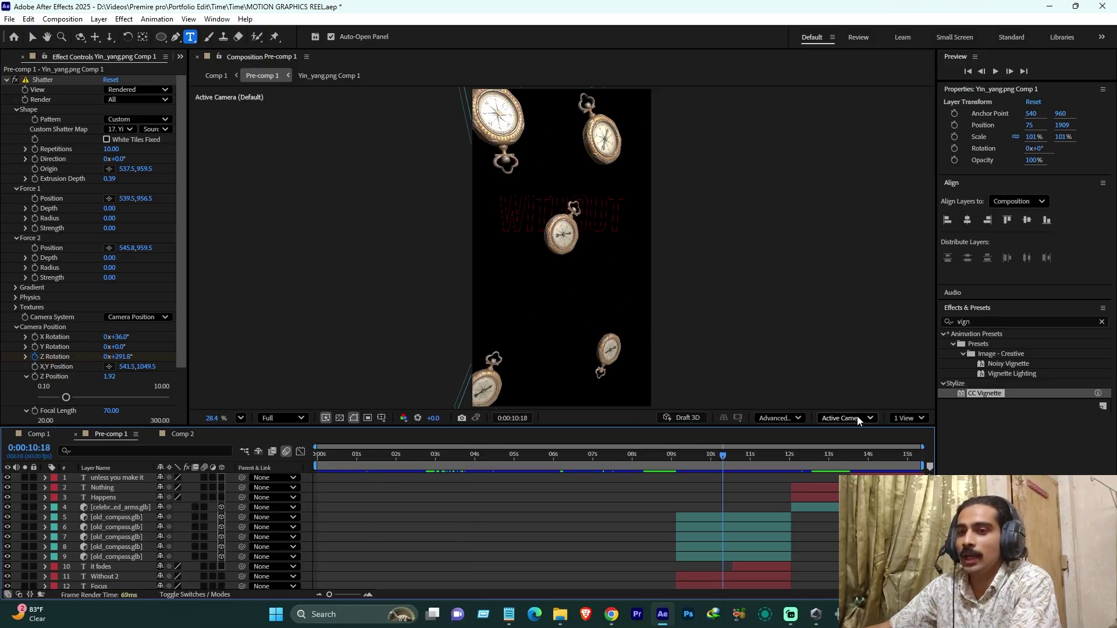
{"action": "left_click", "coordinate": [868, 457]}
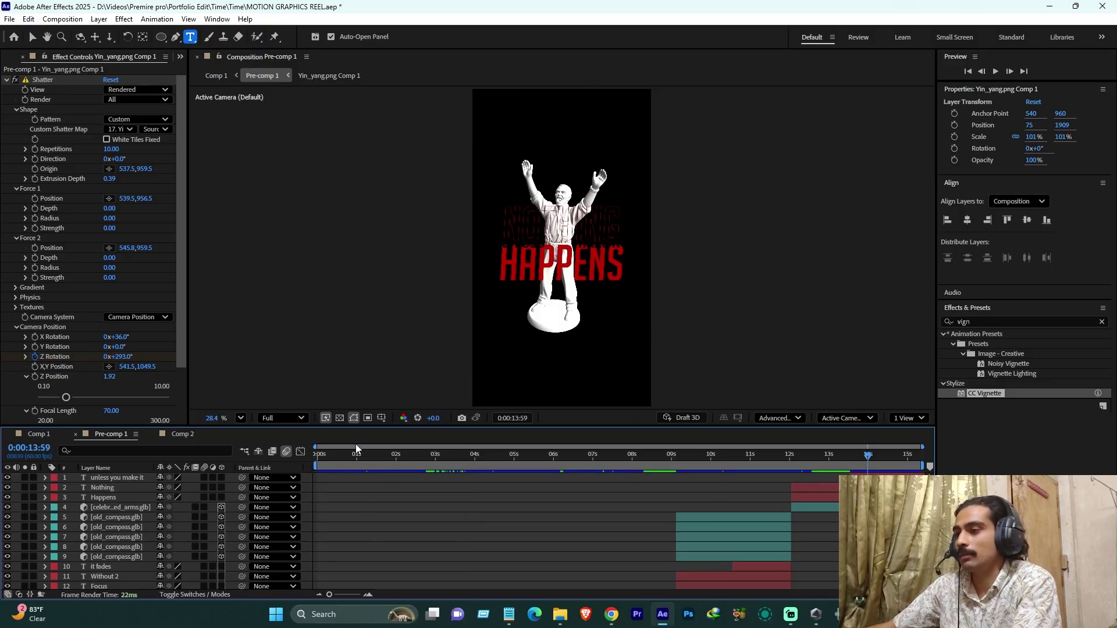
{"action": "scroll", "coordinate": [226, 543], "scroll_direction": "down", "scroll_amount": 2}
{"action": "scroll", "coordinate": [116, 523], "scroll_direction": "up", "scroll_amount": 2}
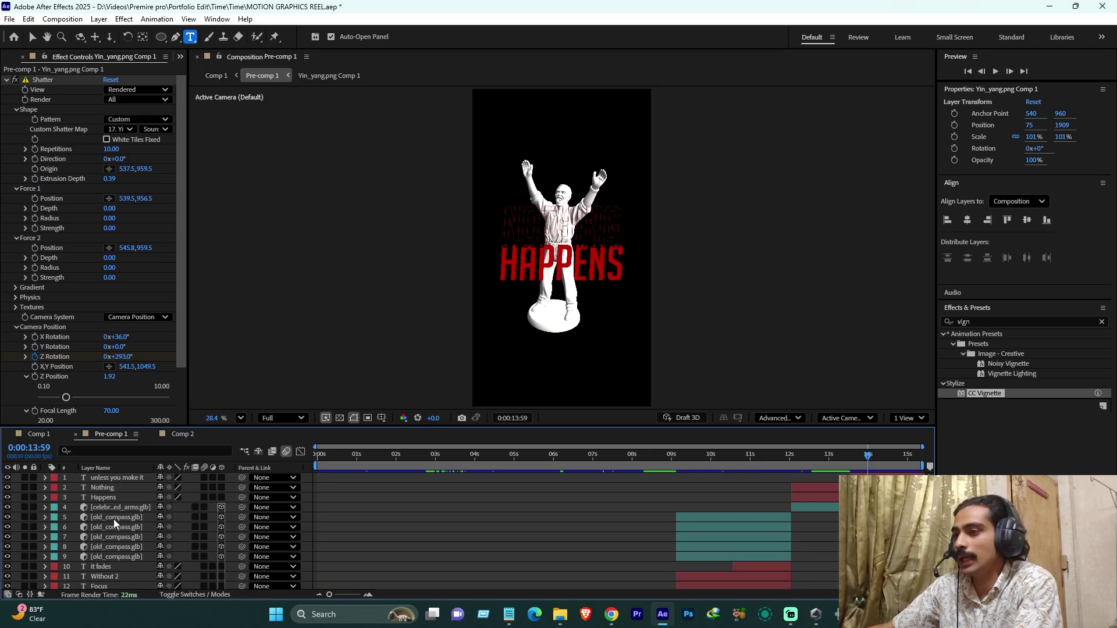
- Compare Comp 2's layer stack with Comp 1's and reveal the transform properties of the Pre-comp 1 layer in Comp 1
{"action": "left_click", "coordinate": [176, 435]}
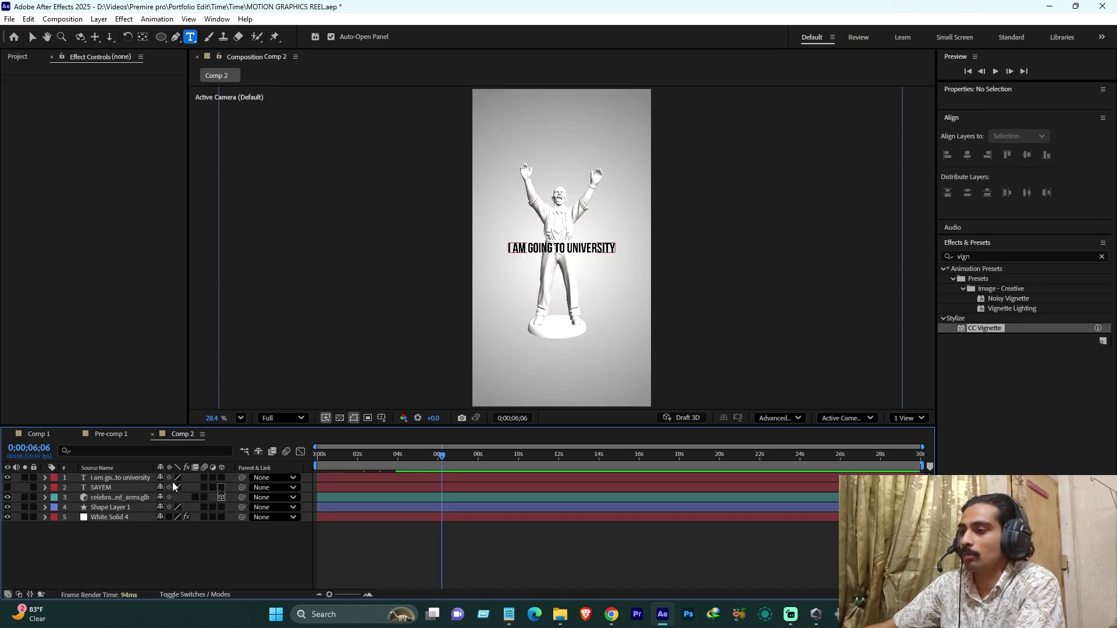
{"action": "left_click", "coordinate": [106, 435]}
{"action": "left_click", "coordinate": [39, 434]}
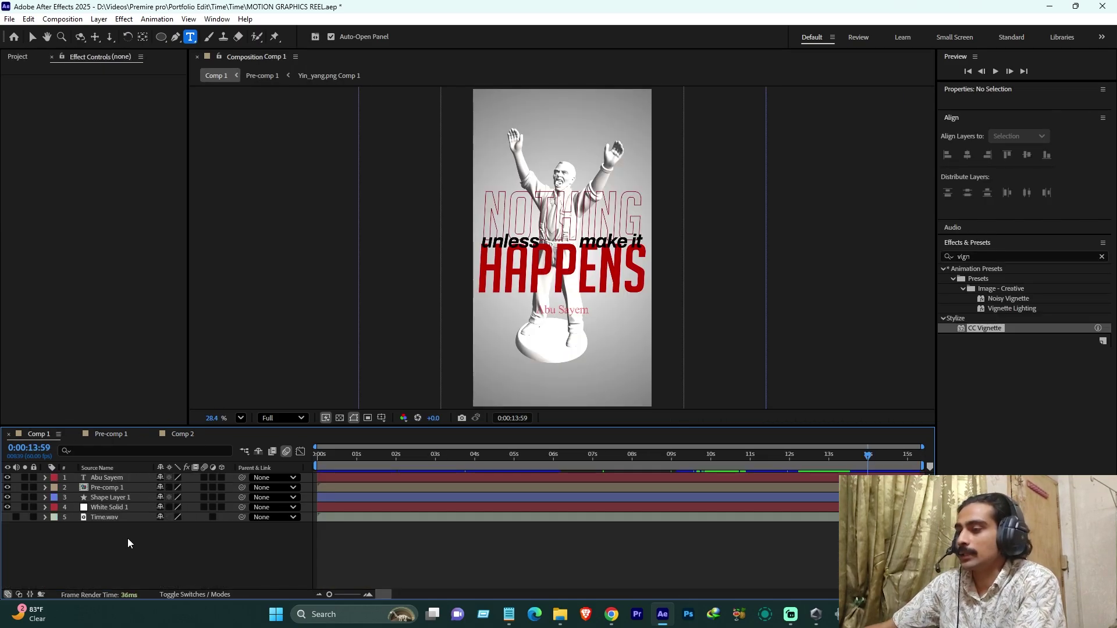
{"action": "left_click", "coordinate": [46, 488]}
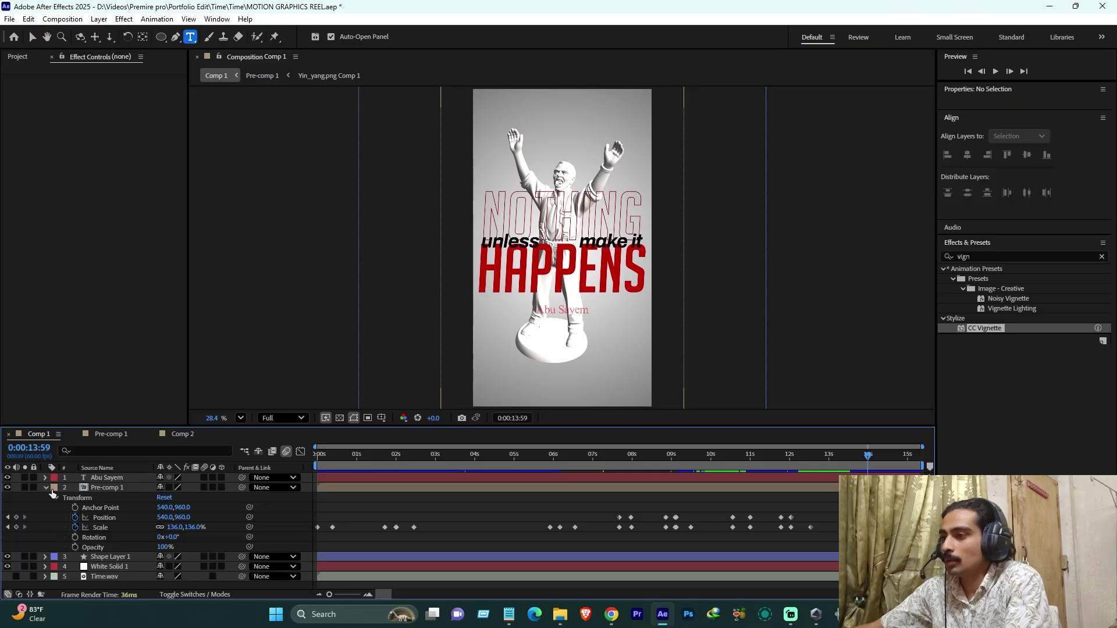
- Pre-compose Comp 2's celebrating man model and both text layers as Pre-comp 2, moving all attributes into the new composition
{"action": "left_click", "coordinate": [183, 436]}
{"action": "left_click", "coordinate": [120, 516]}
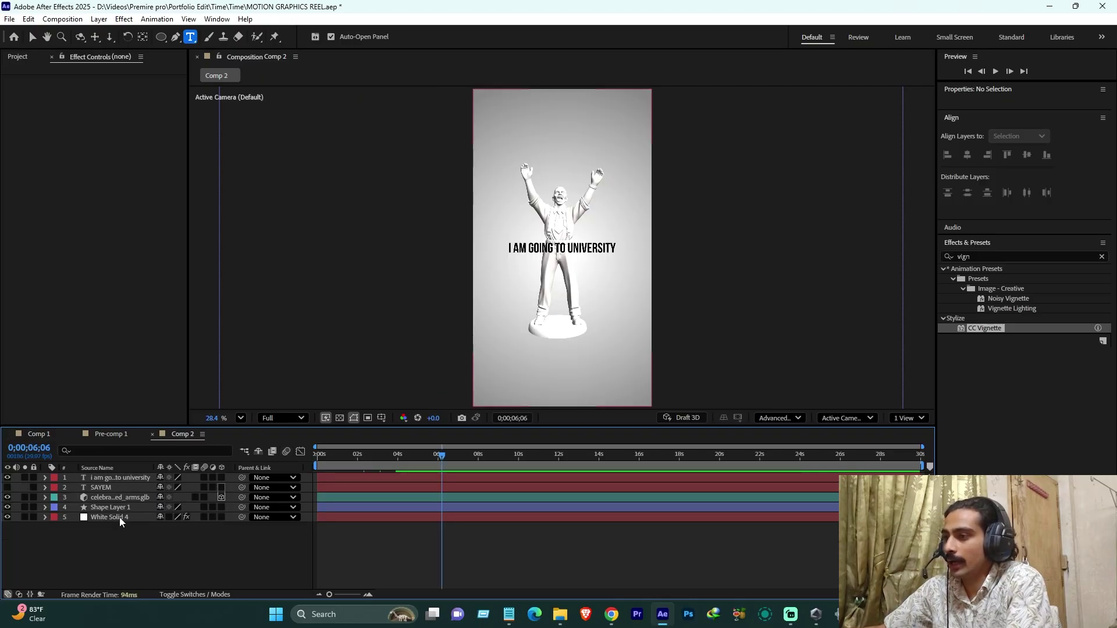
{"action": "left_click", "coordinate": [111, 507]}
{"action": "left_click", "coordinate": [119, 497]}
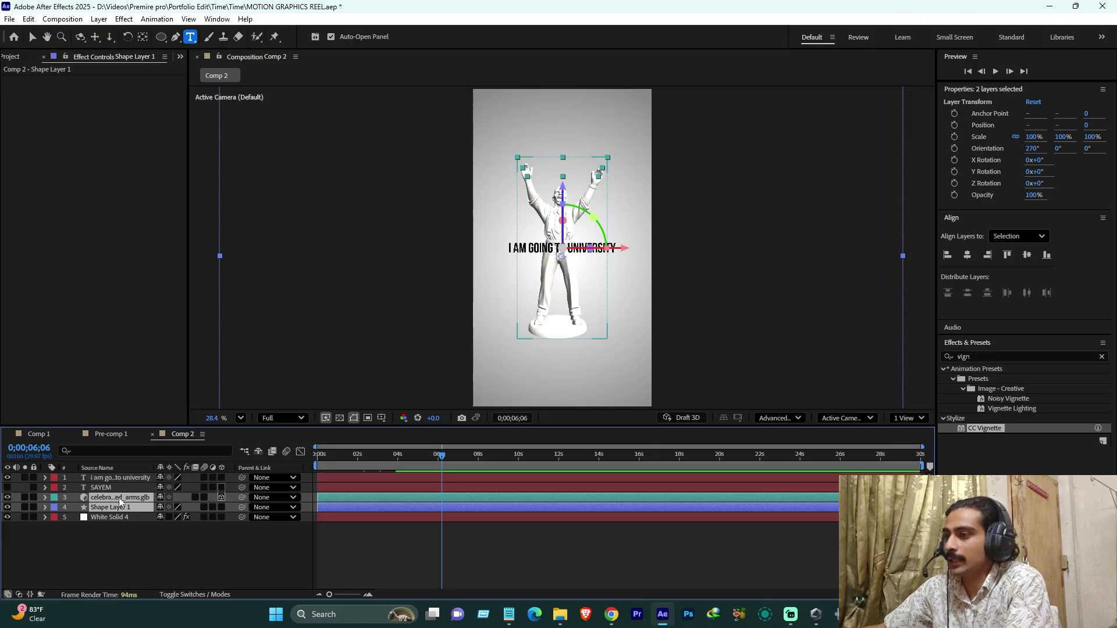
{"action": "left_click", "coordinate": [120, 478], "text": "shift"}
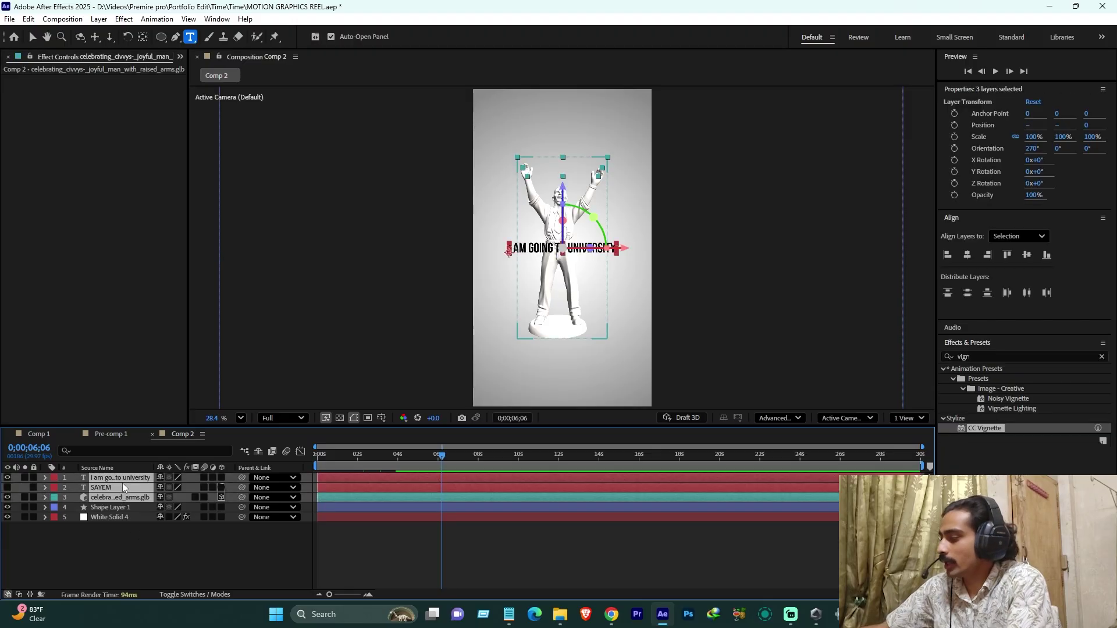
{"action": "key", "text": "ctrl+shift+c"}
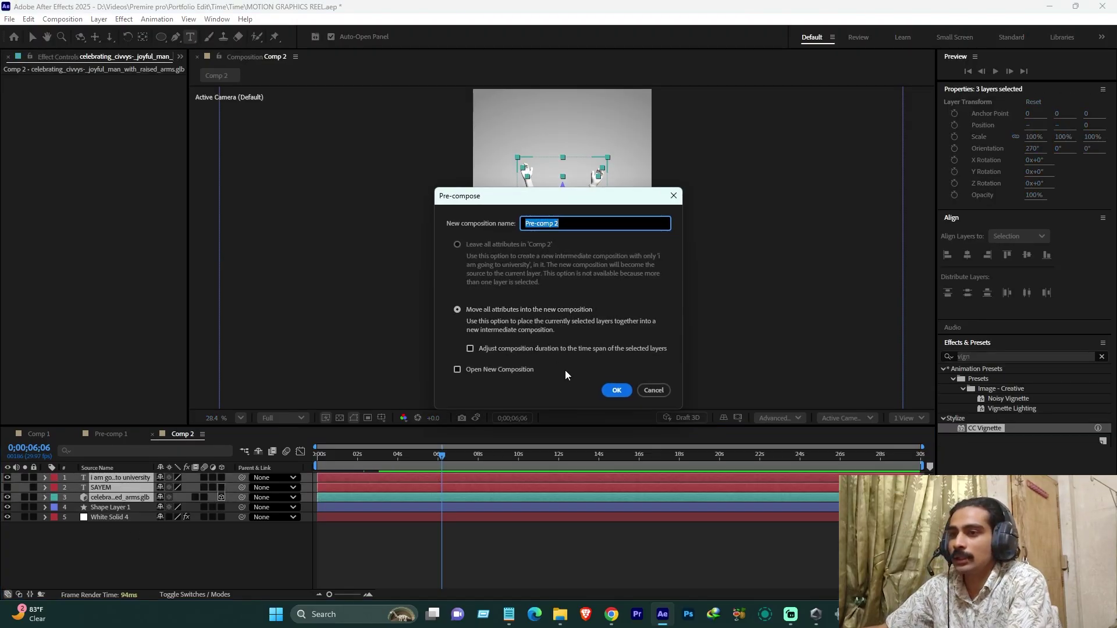
{"action": "left_click", "coordinate": [625, 394]}
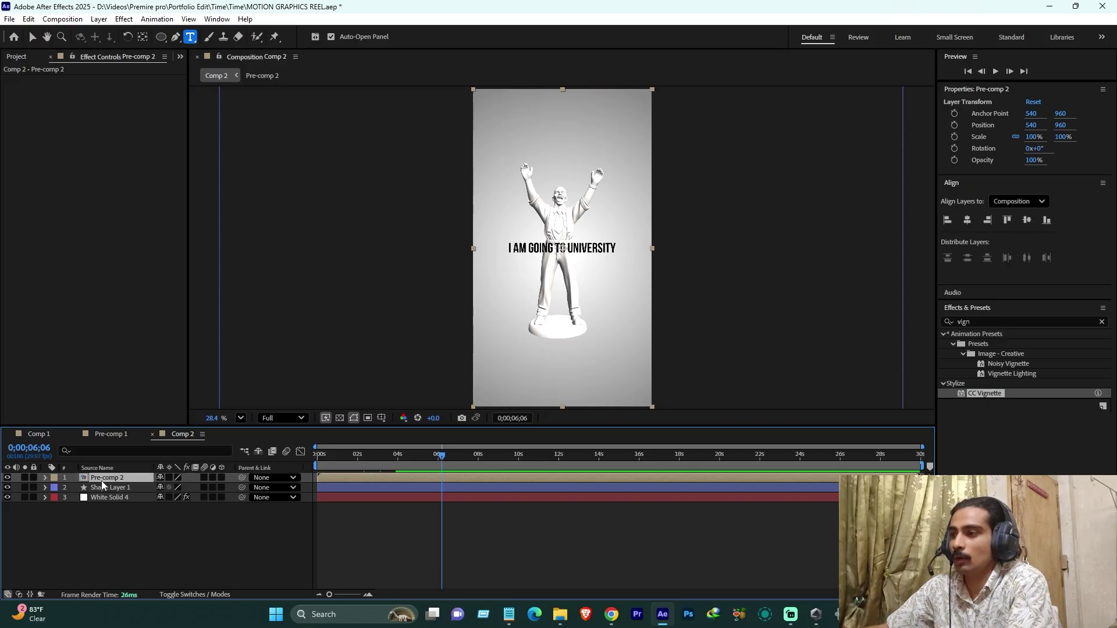
- Examine how the Pre-comp 1 layer's Position and Scale keyframes in Comp 1 move the view across the whole reel, up to 0:00:15:17
{"action": "left_click", "coordinate": [38, 434]}
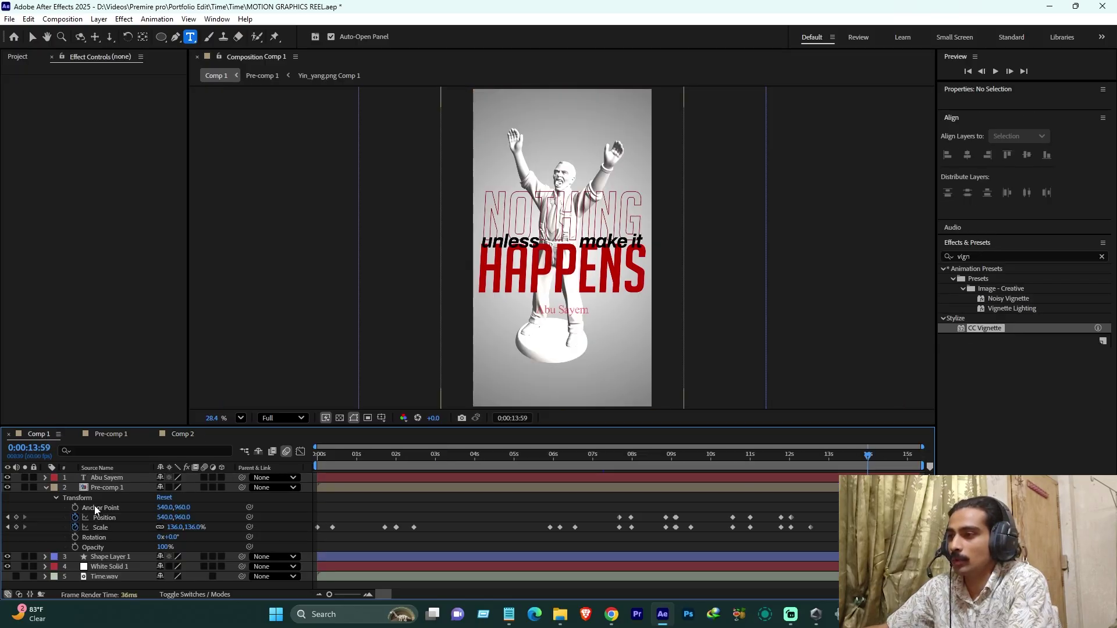
{"action": "left_click", "coordinate": [46, 487]}
{"action": "left_click", "coordinate": [118, 488]}
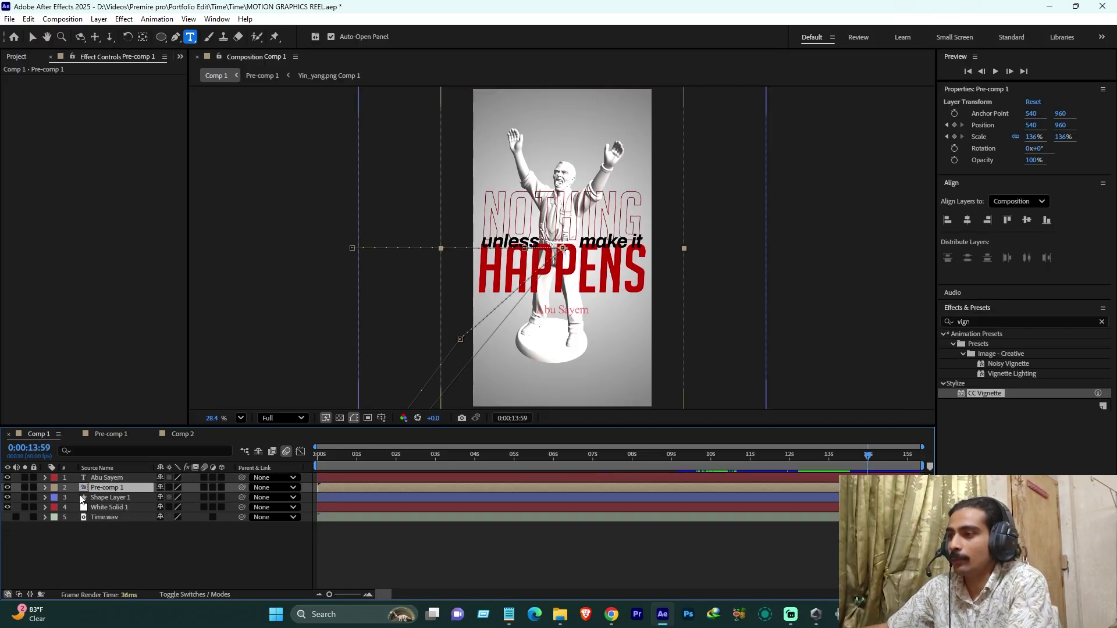
{"action": "left_click", "coordinate": [45, 487]}
{"action": "left_click", "coordinate": [320, 459]}
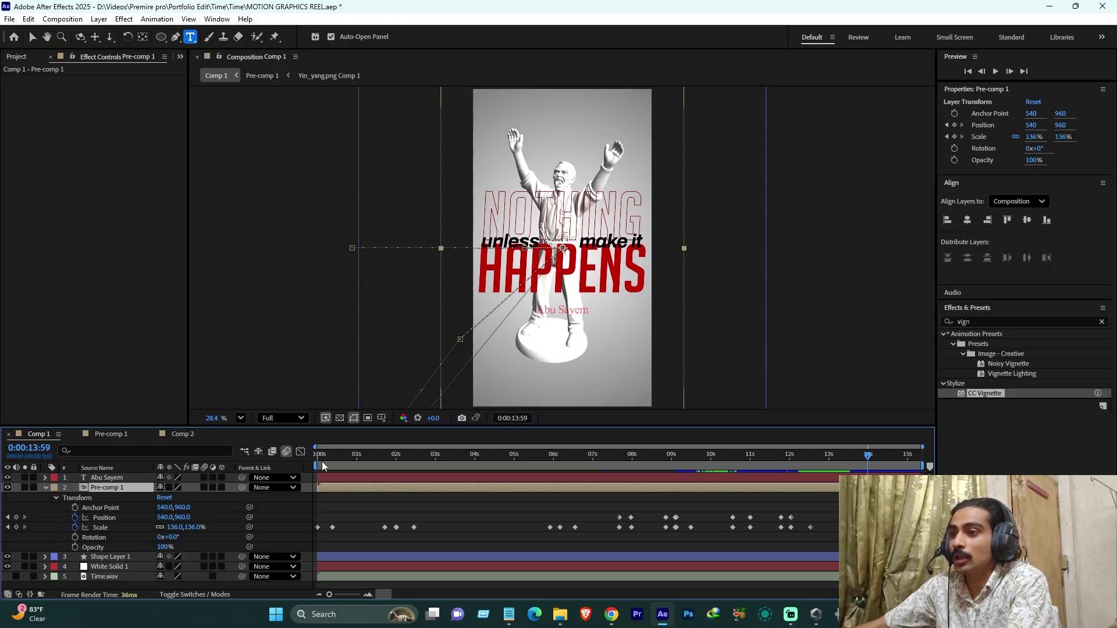
{"action": "left_click_drag", "start_coordinate": [321, 459], "coordinate": [410, 480]}
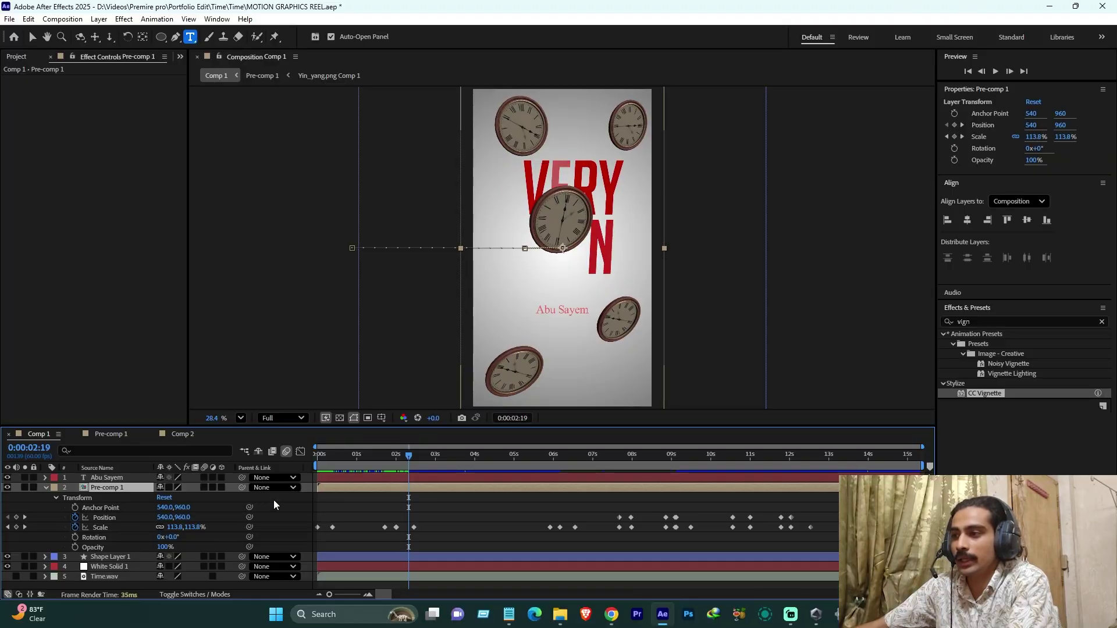
{"action": "left_click_drag", "start_coordinate": [408, 455], "coordinate": [561, 472]}
{"action": "left_click_drag", "start_coordinate": [563, 470], "coordinate": [643, 489]}
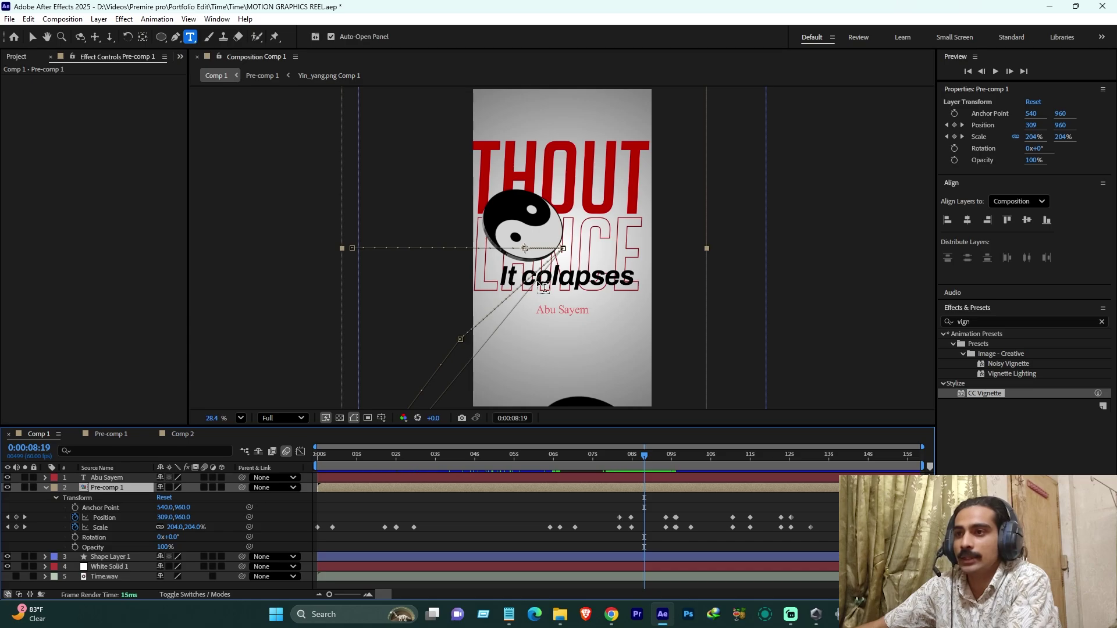
{"action": "left_click_drag", "start_coordinate": [634, 457], "coordinate": [752, 499]}
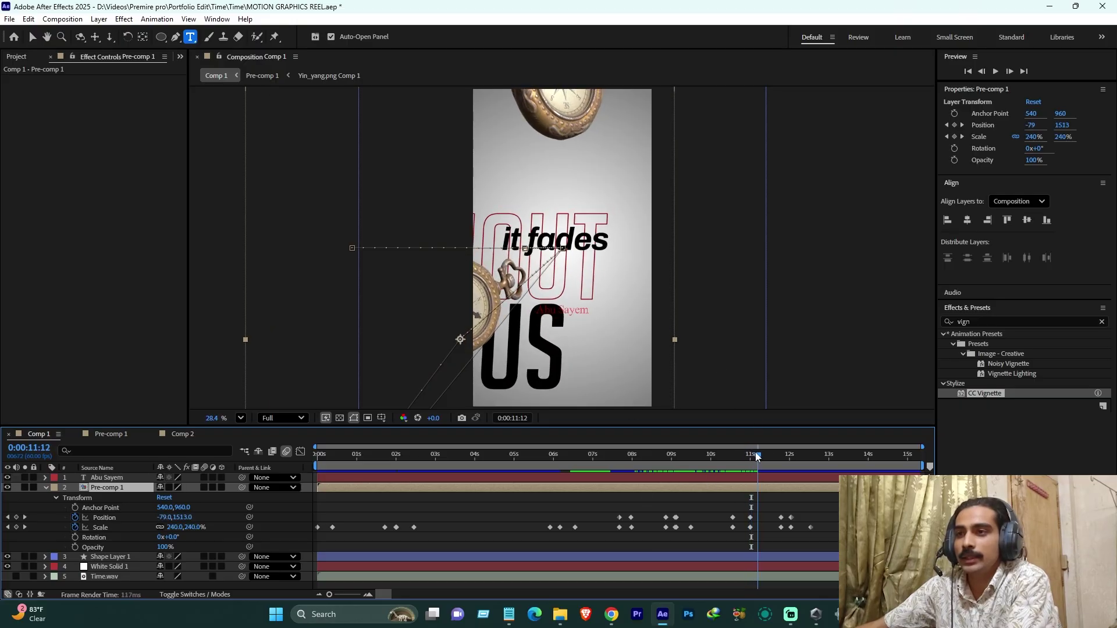
{"action": "left_click_drag", "start_coordinate": [757, 456], "coordinate": [918, 465]}
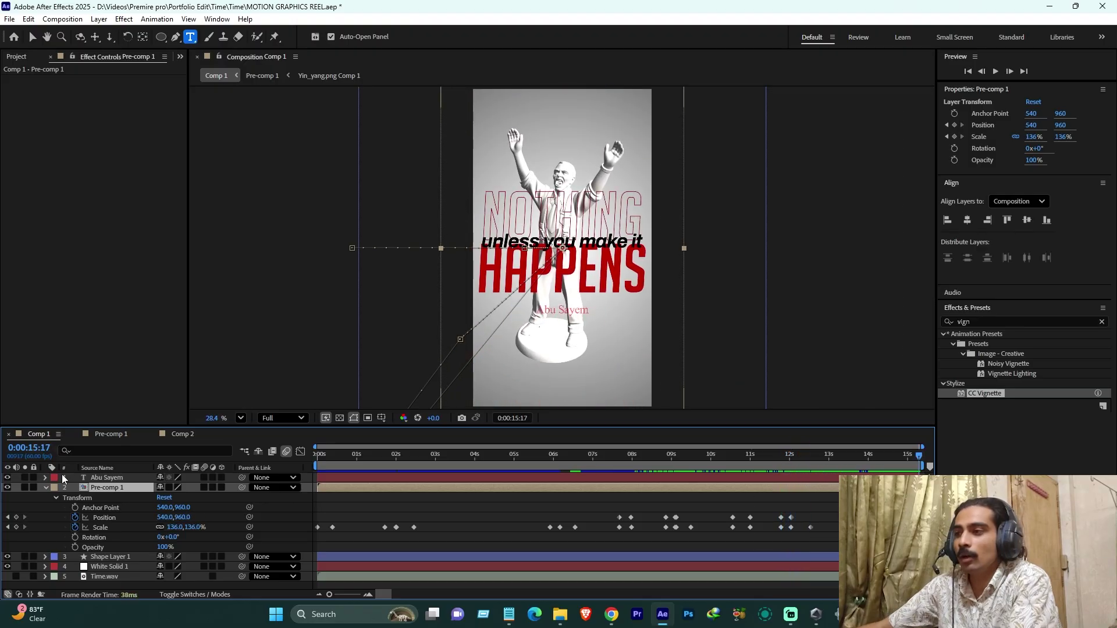
{"action": "left_click", "coordinate": [45, 487]}
{"action": "left_click", "coordinate": [97, 552]}
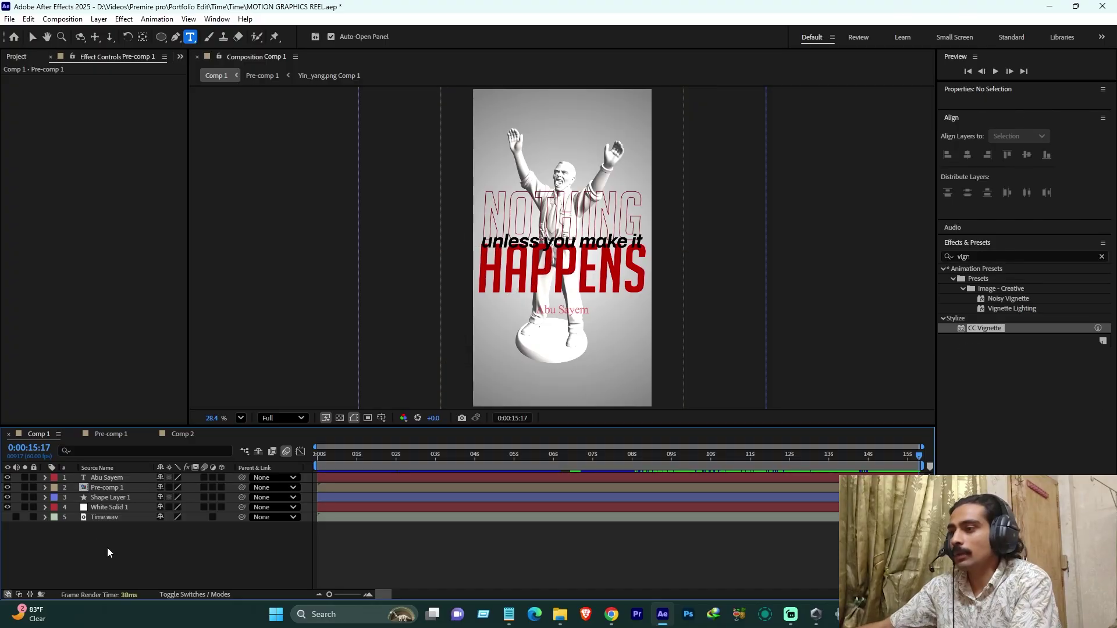